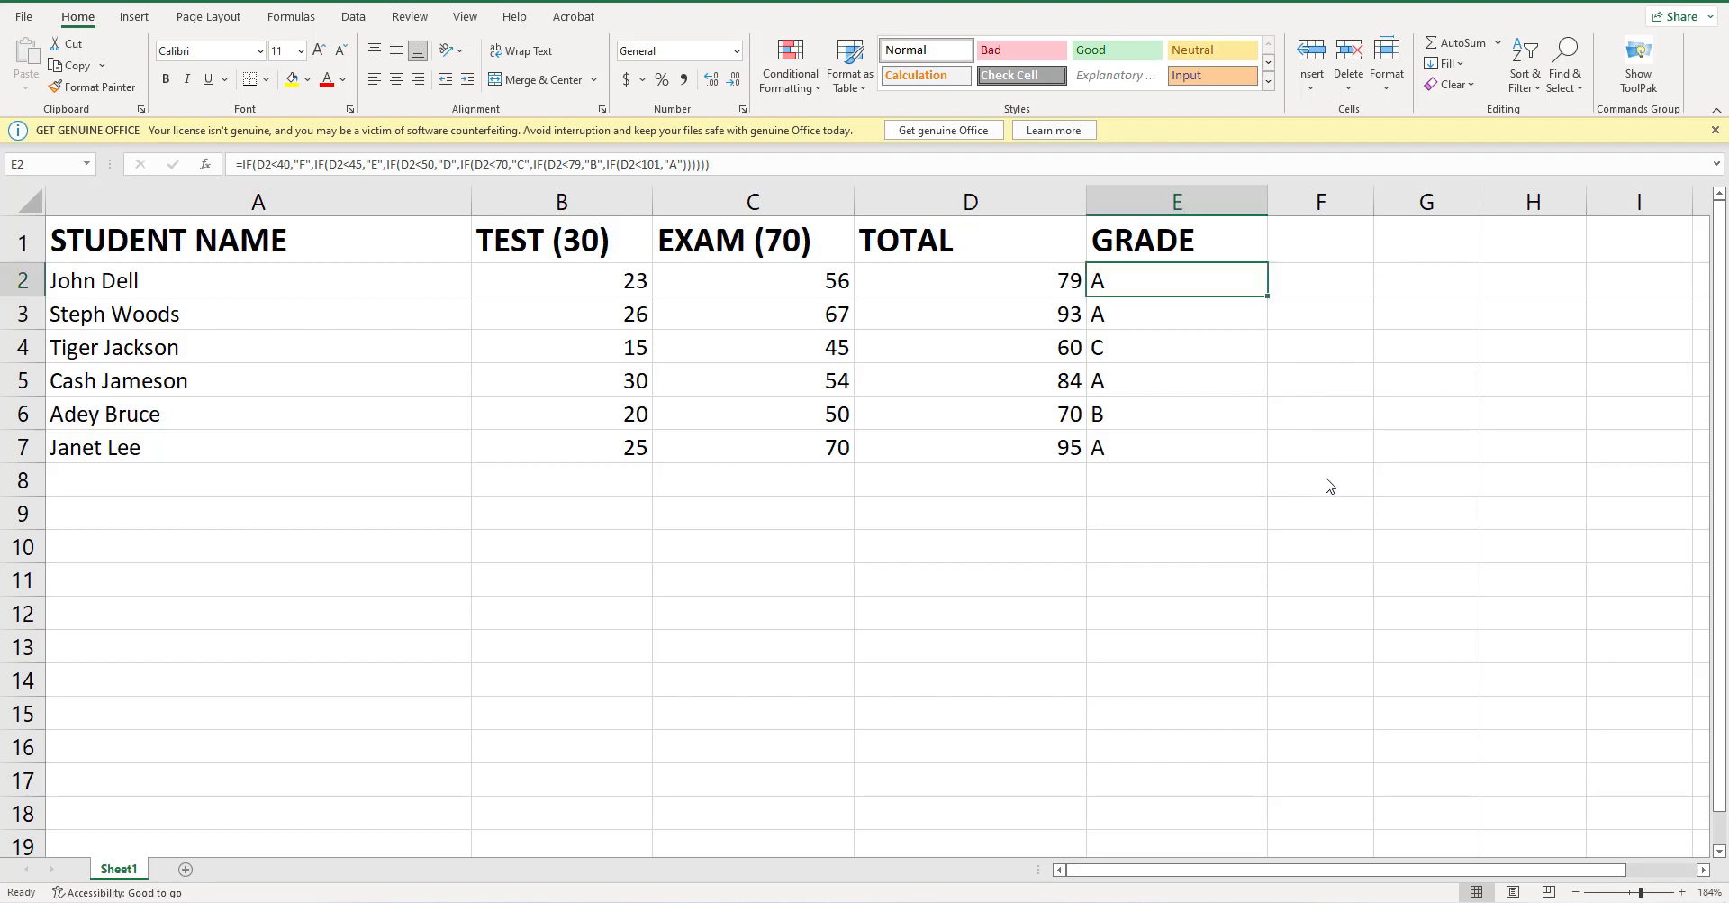
- Enter the headers CATEGORY in cell F8 and NUMBER in cell G8, widening column F to fit its header
left_click(1338, 482)
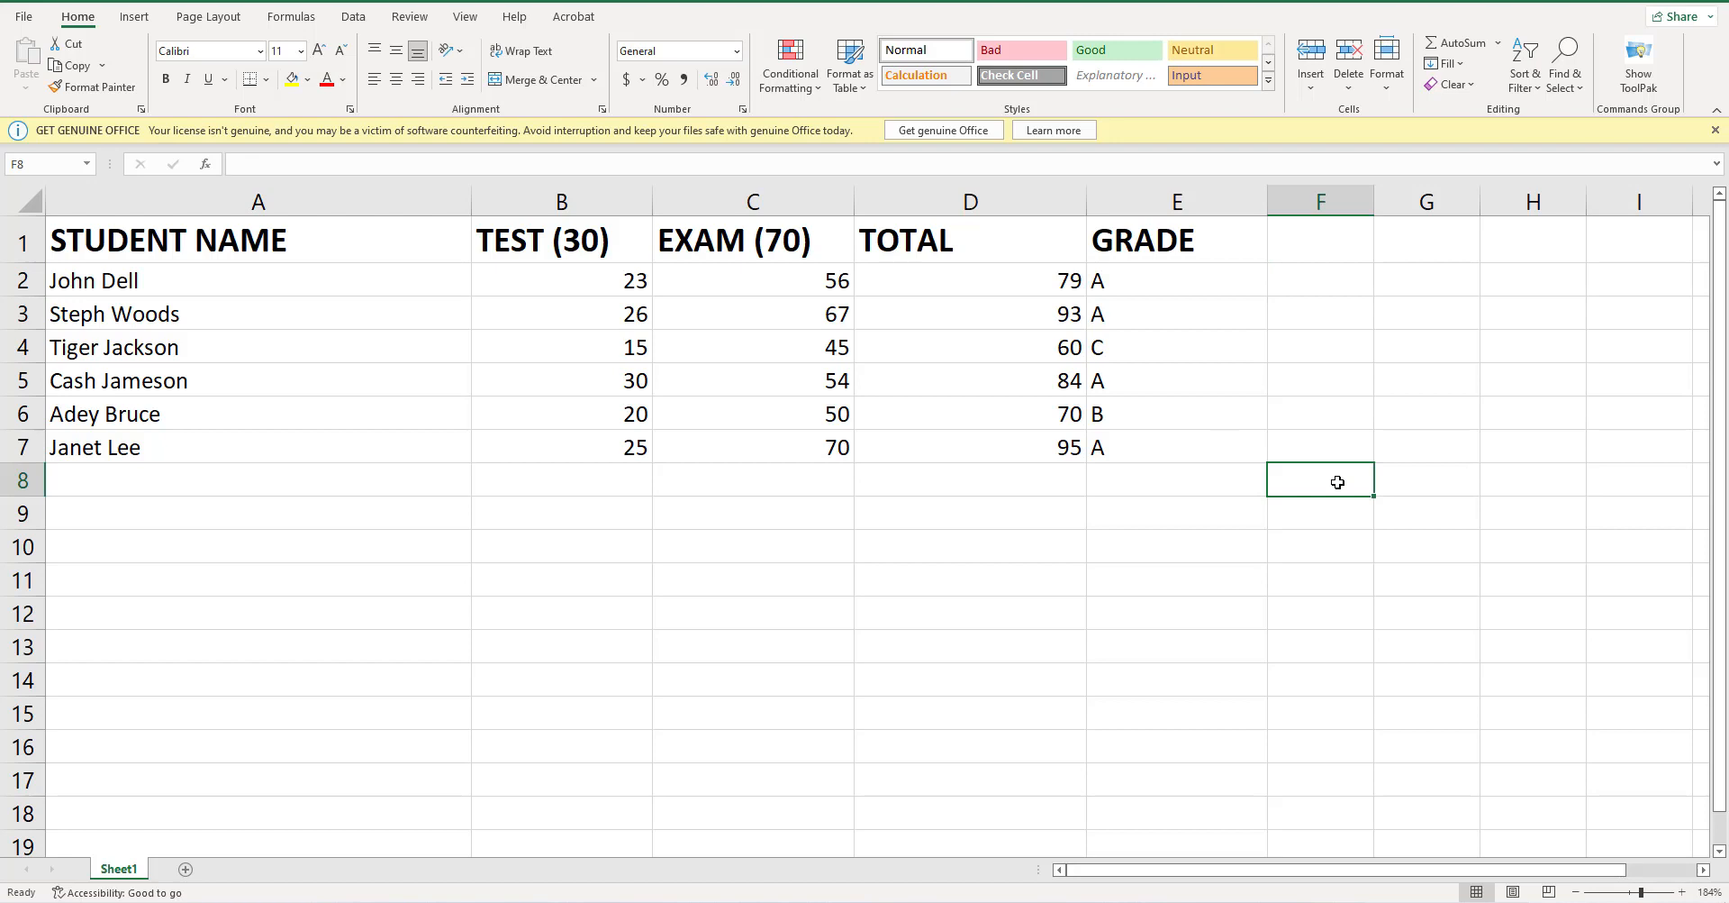
type("CAT")
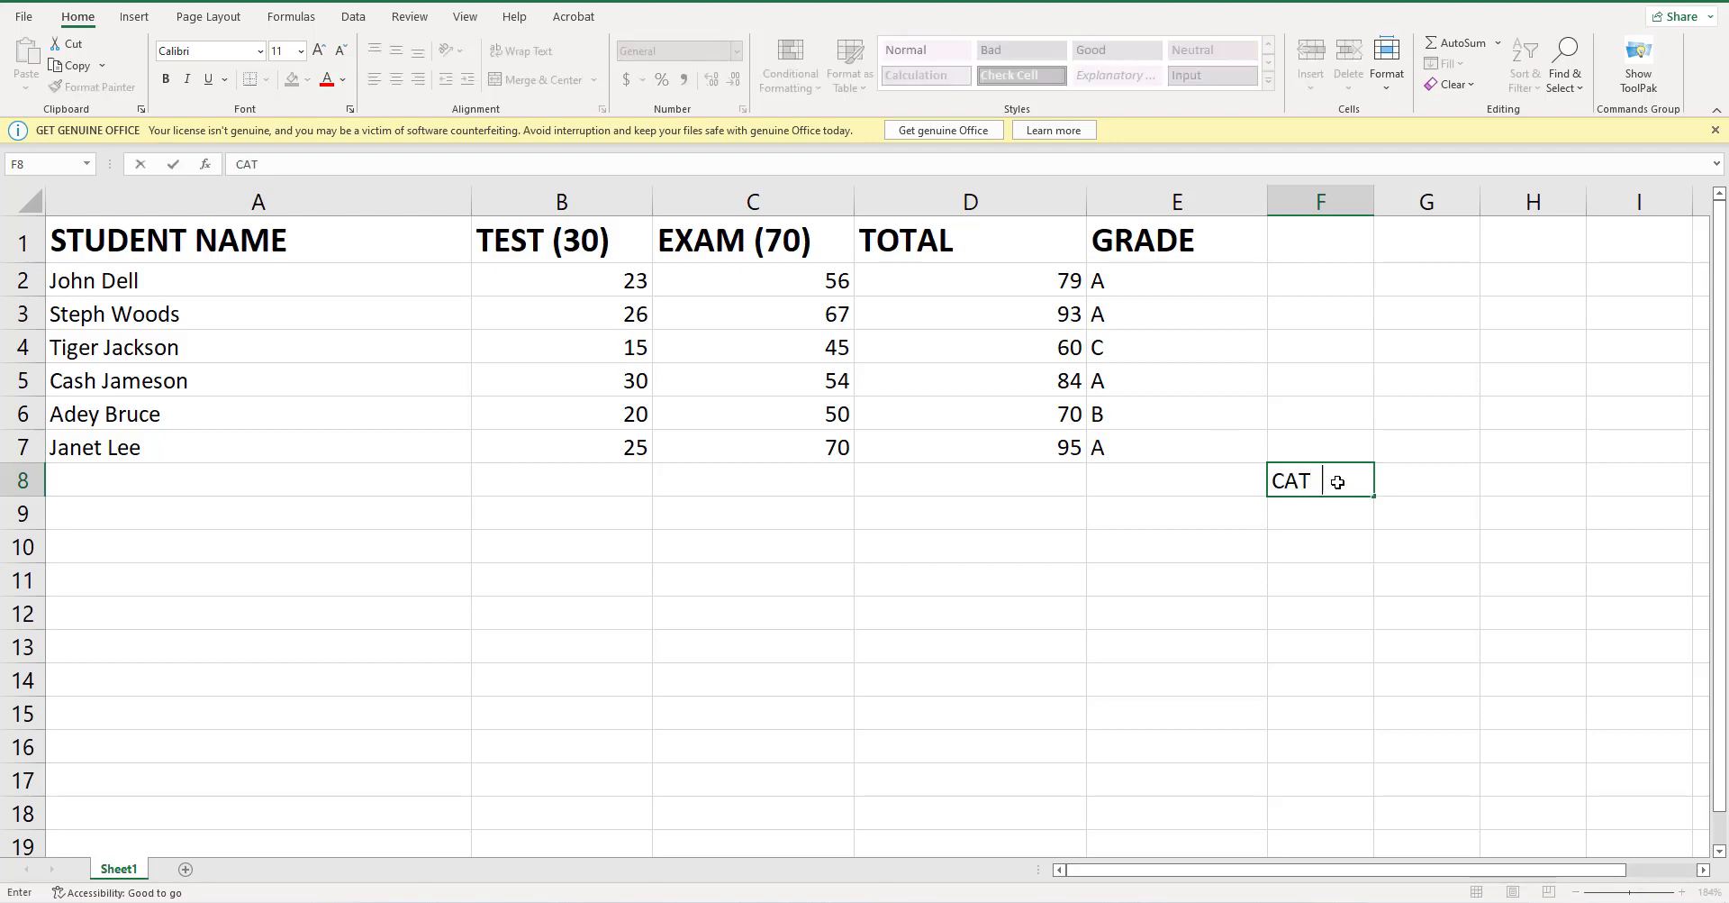
type("EGORY")
left_click(1383, 252)
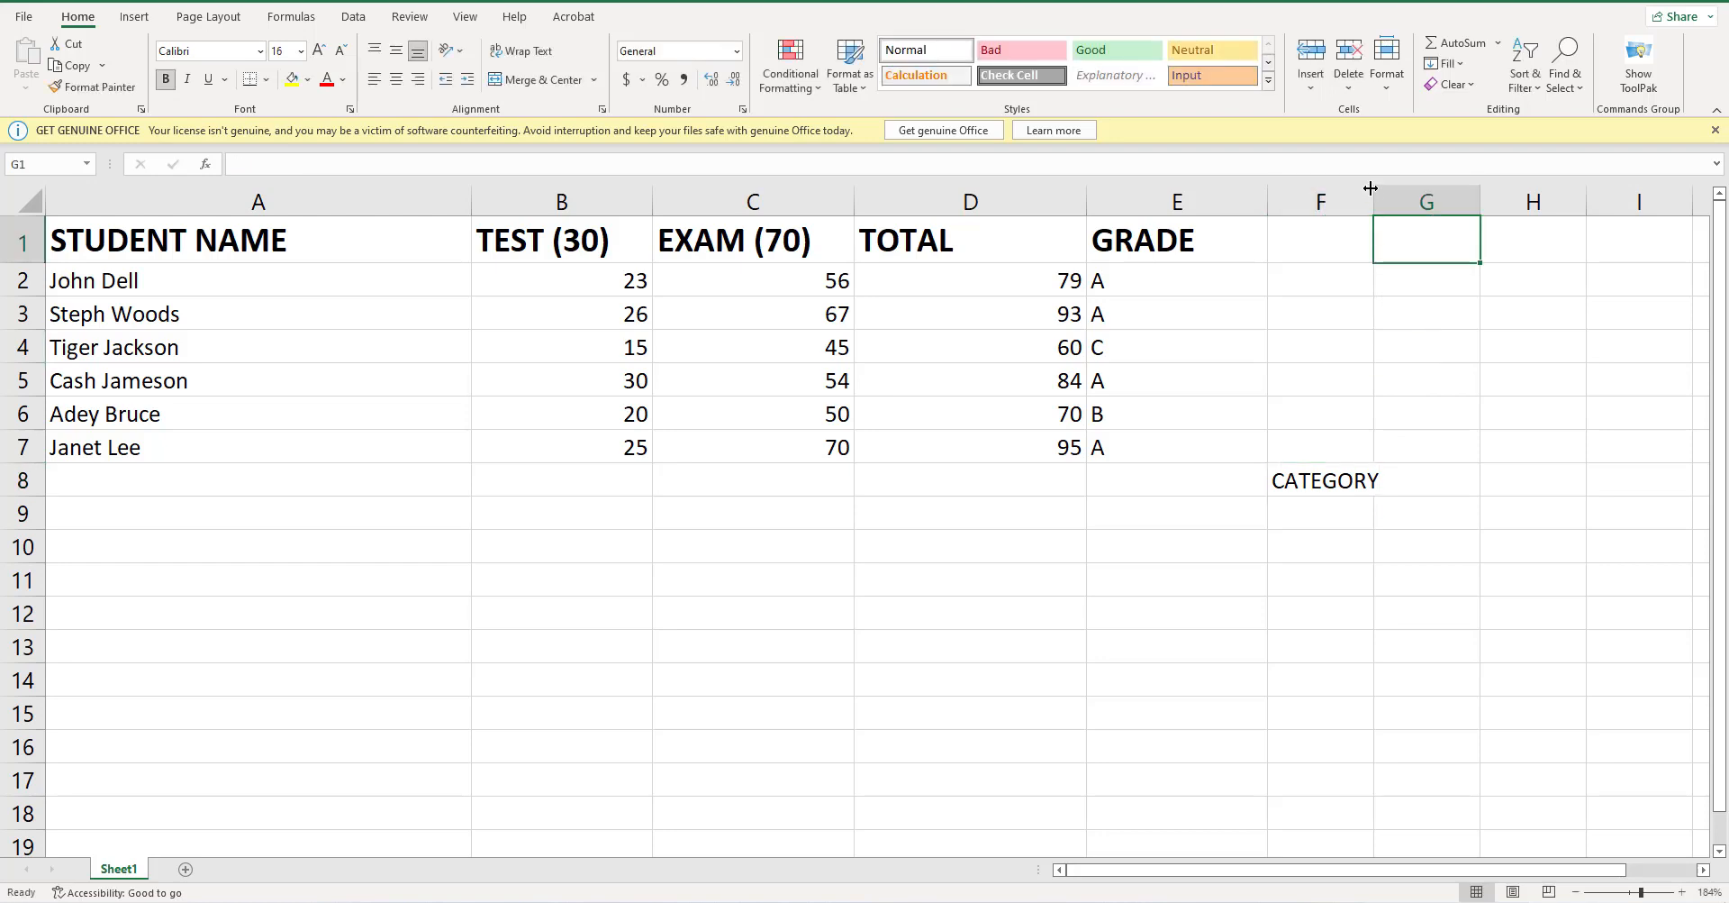
left_click_drag(1374, 201, 1426, 201)
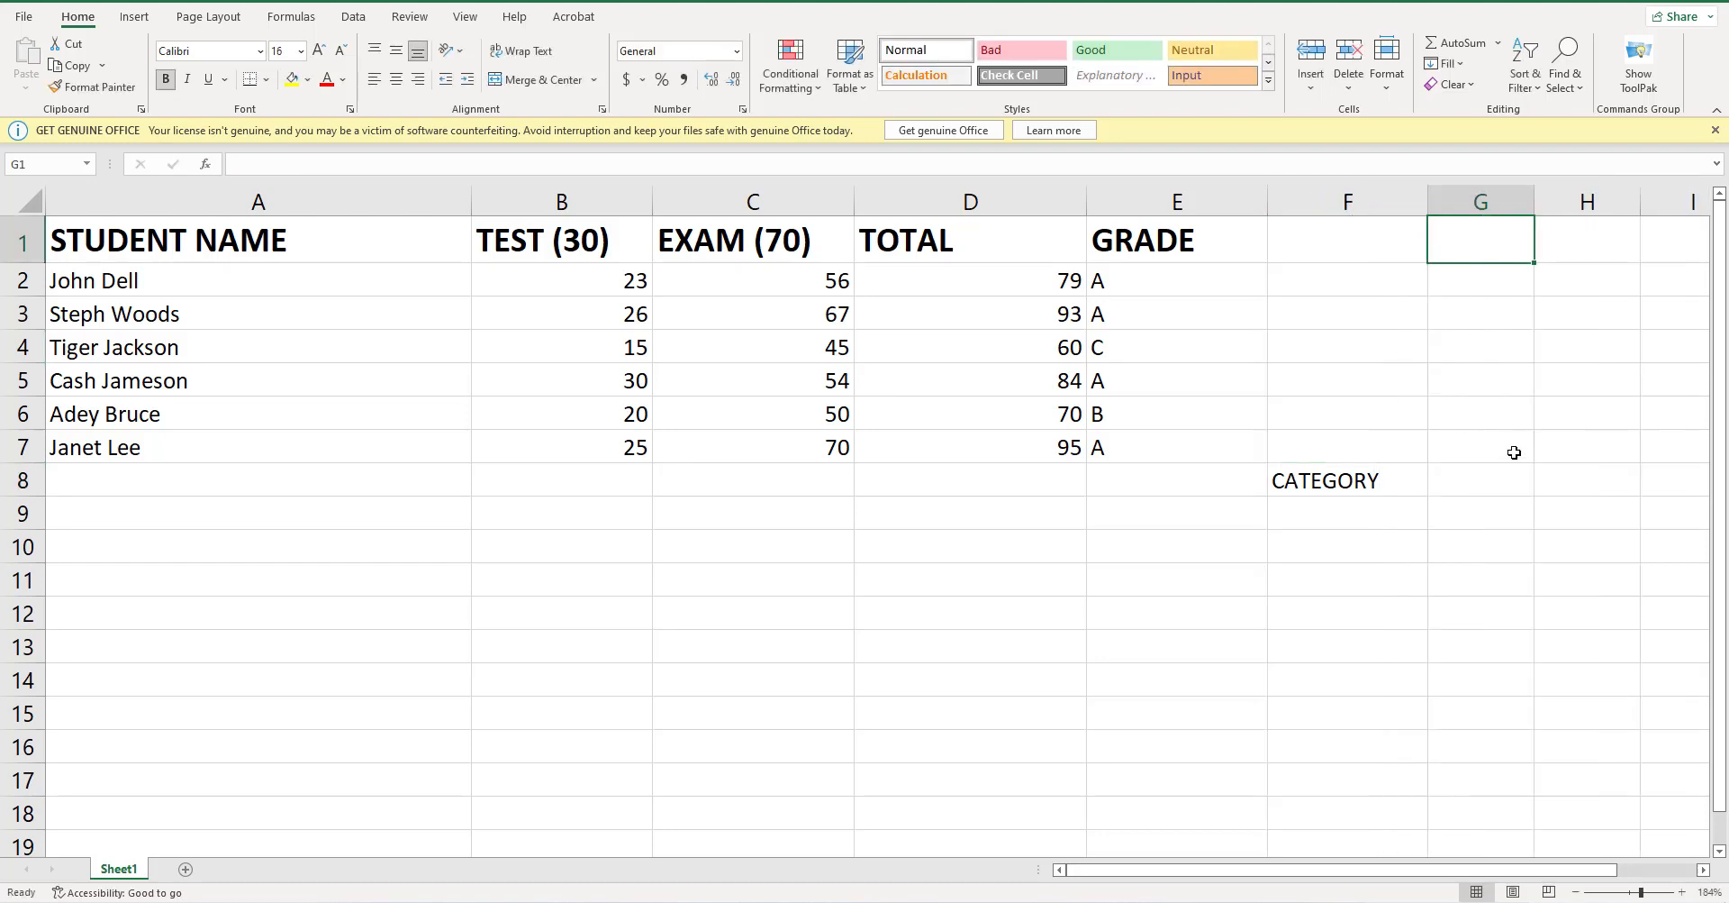
left_click(1490, 486)
type("NUMBER")
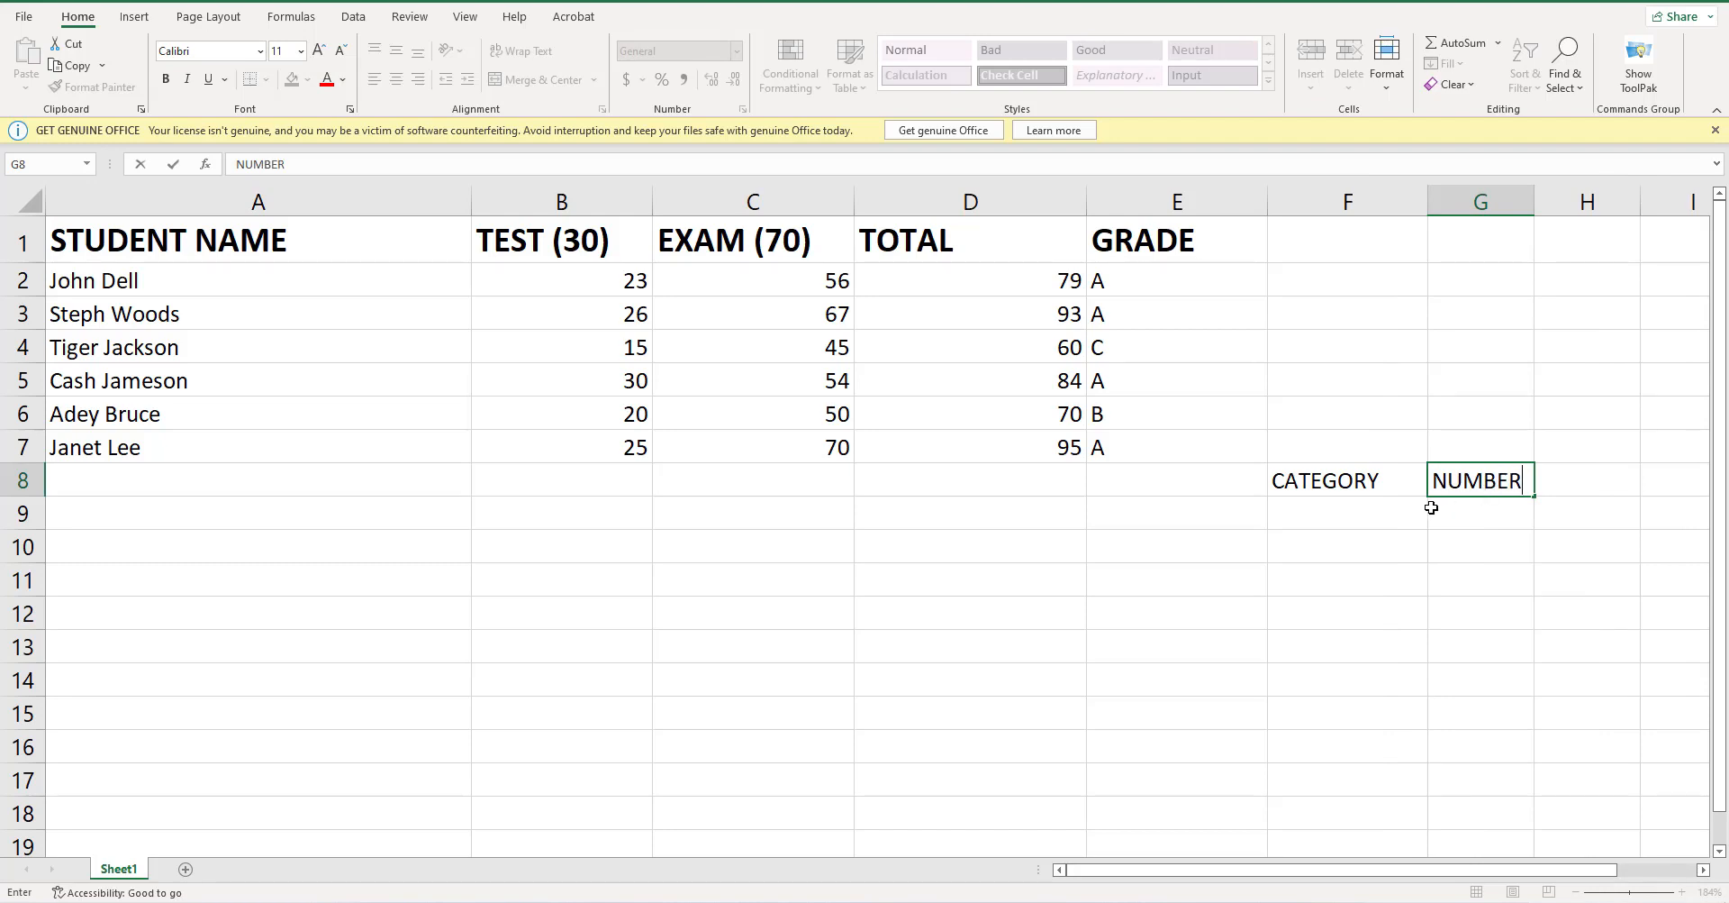
left_click(1263, 481)
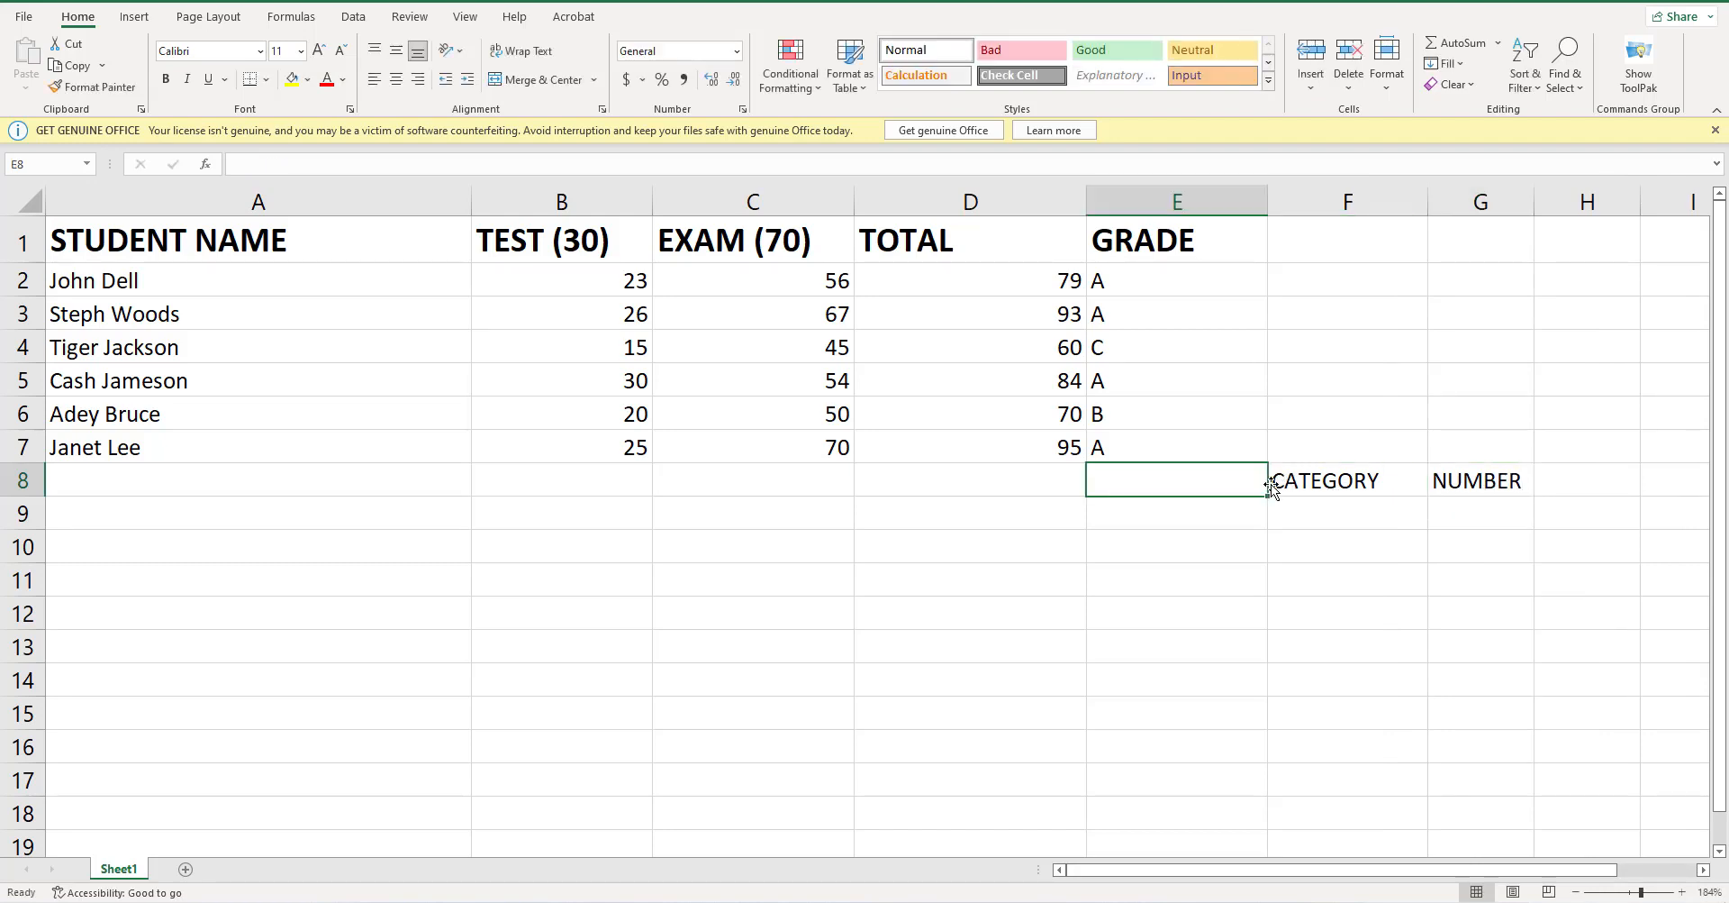
- Fill the header cells F8:G8 with the lightest green theme colour
left_click(1279, 482)
left_click_drag(1280, 482, 1448, 496)
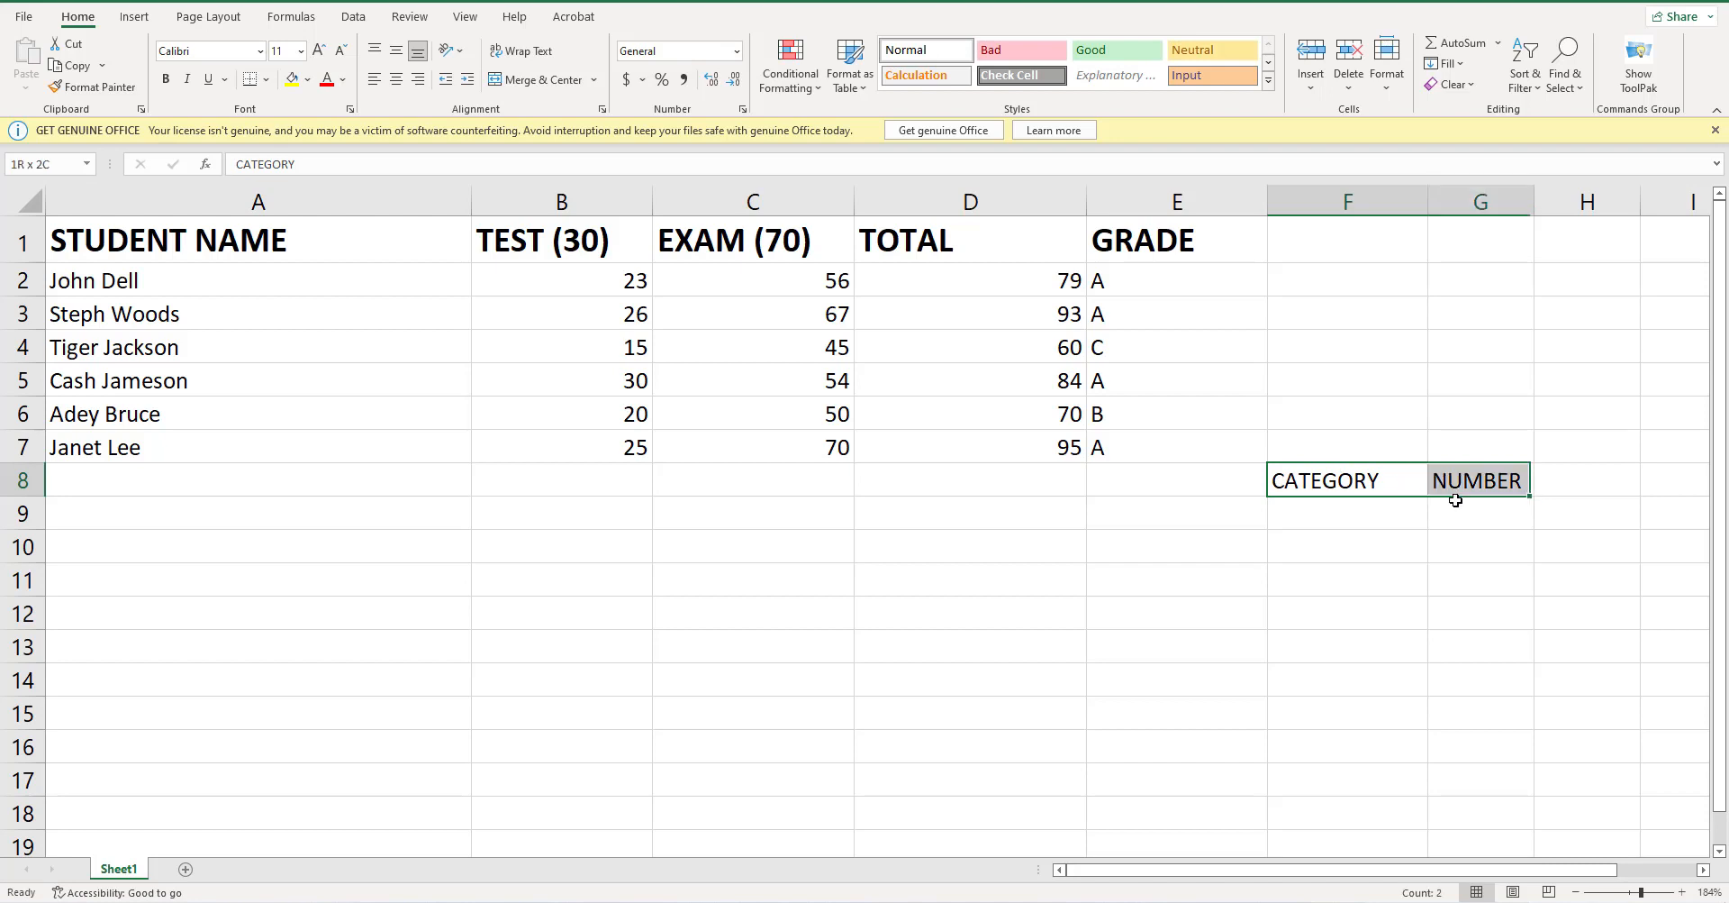
left_click(1568, 492)
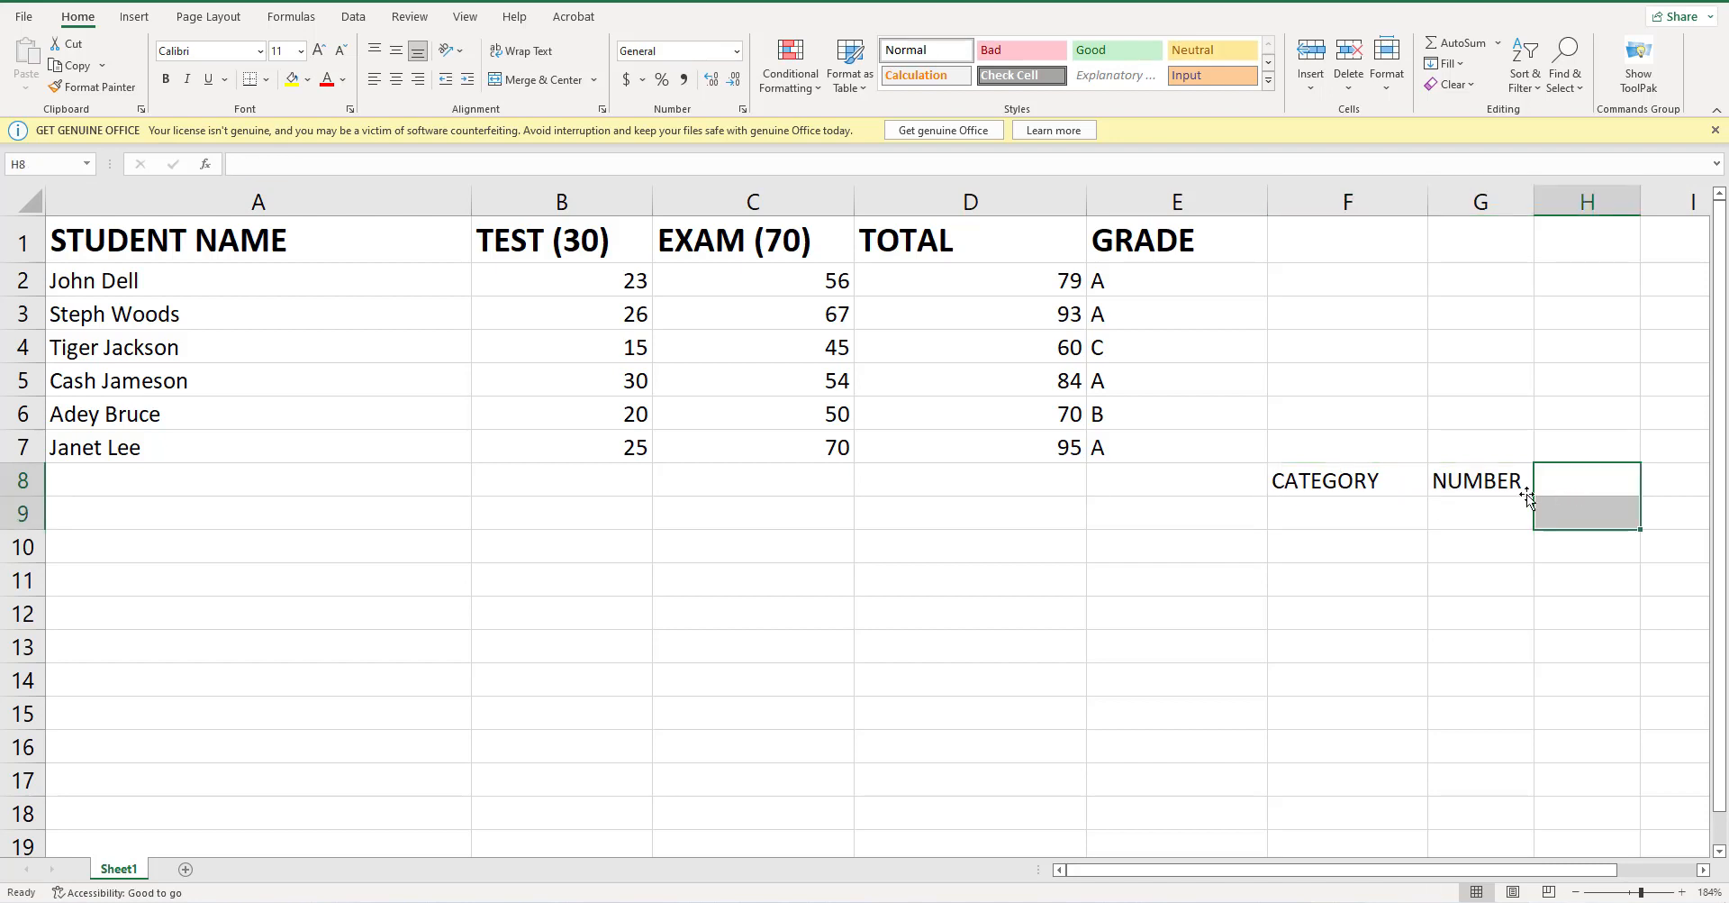
left_click(1465, 481)
left_click_drag(1281, 488, 1513, 494)
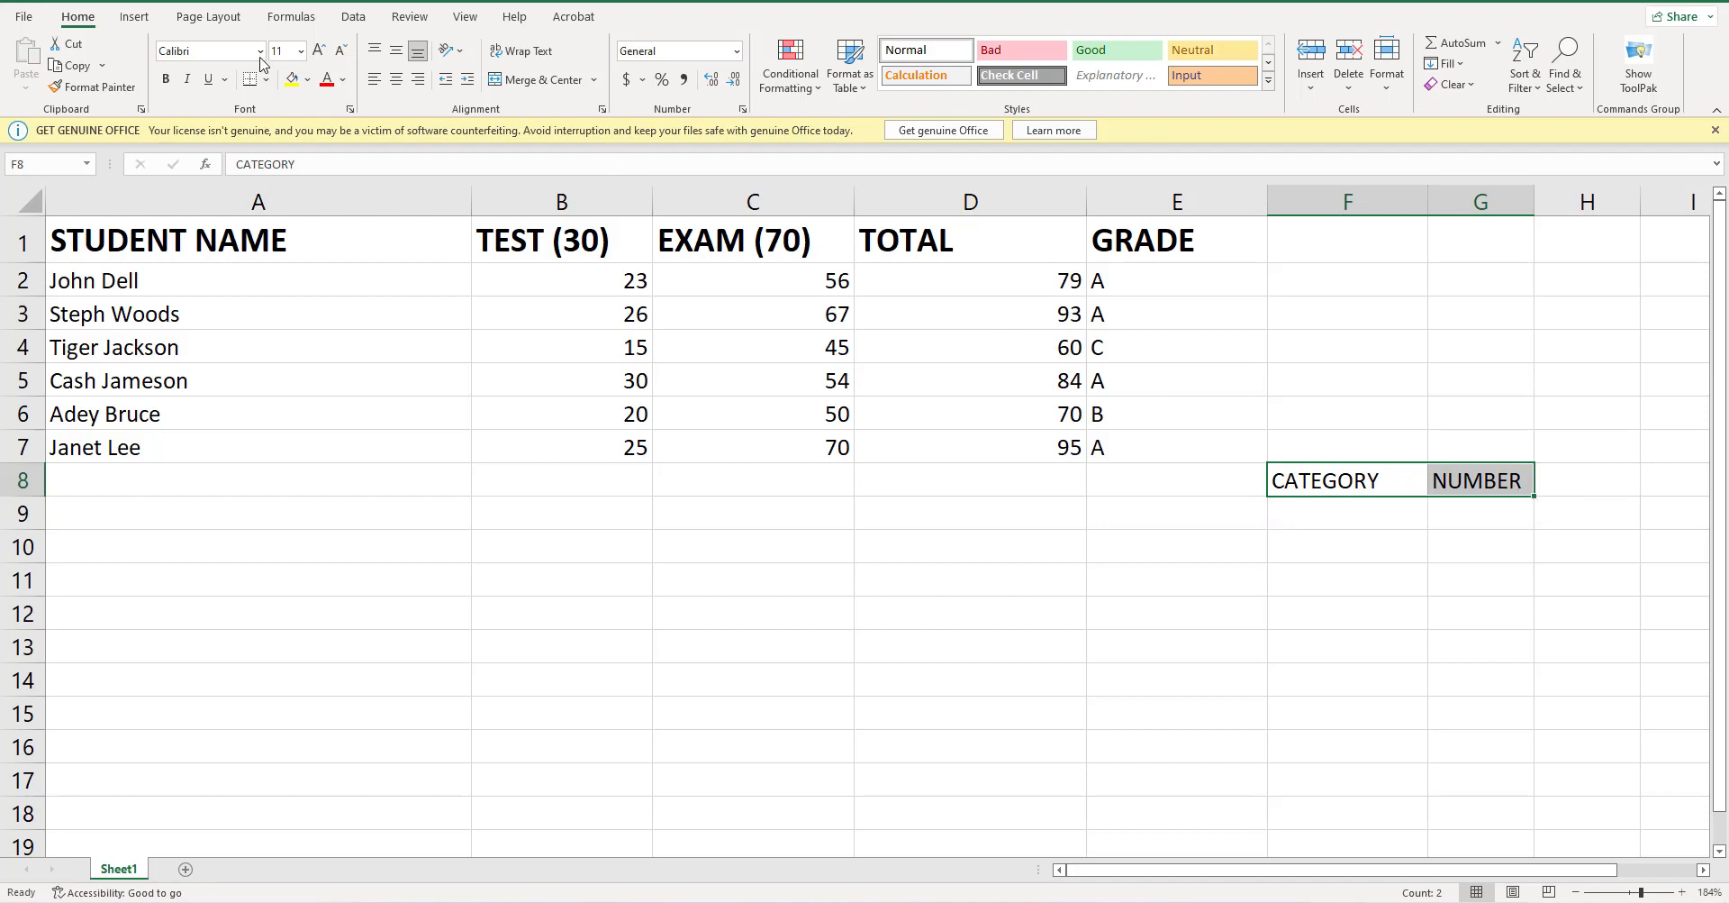
left_click(308, 79)
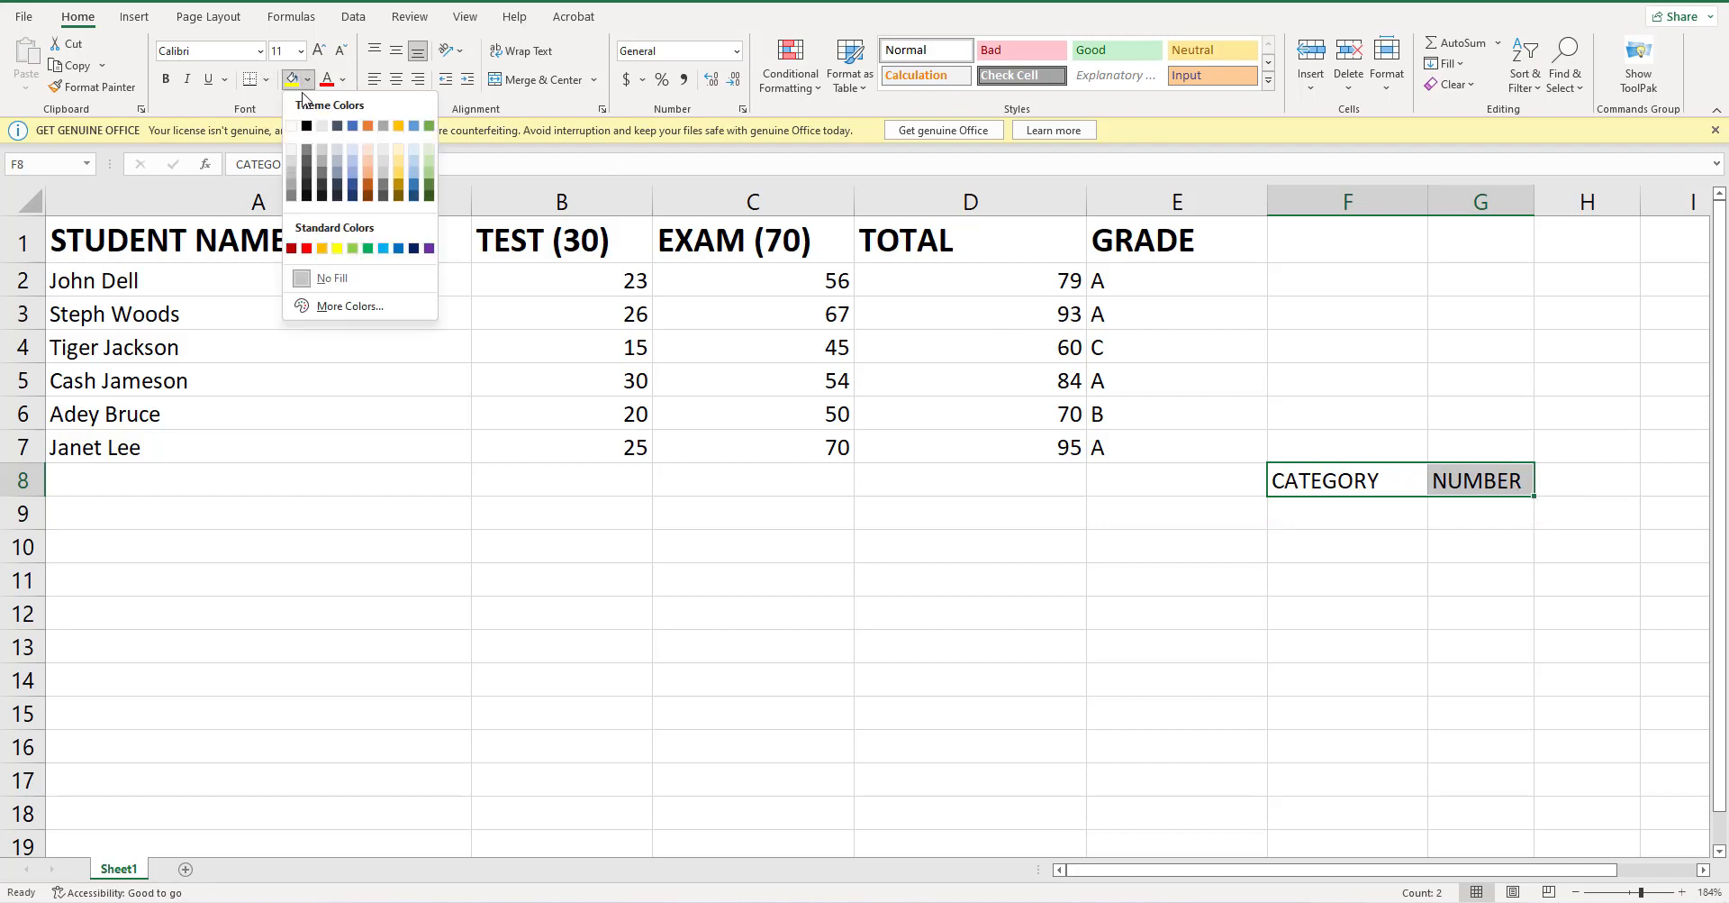
left_click(430, 154)
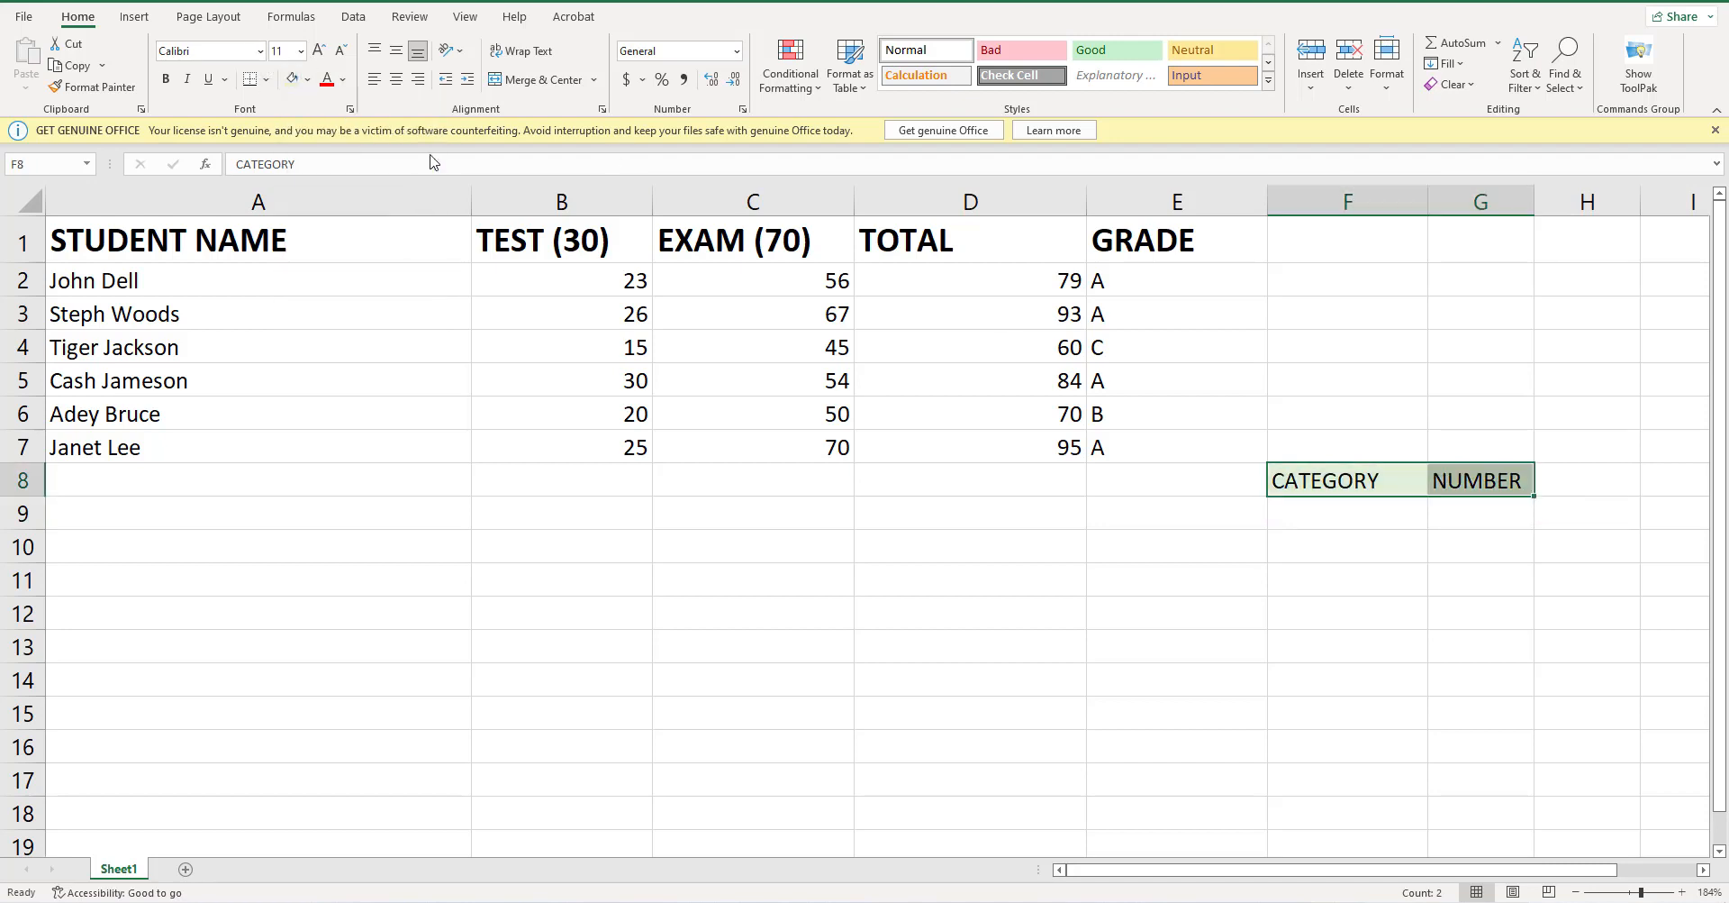
- Fill cells F9:F15 under CATEGORY with the second-lightest green theme shade
left_click(1342, 565)
left_click_drag(1320, 517, 1334, 712)
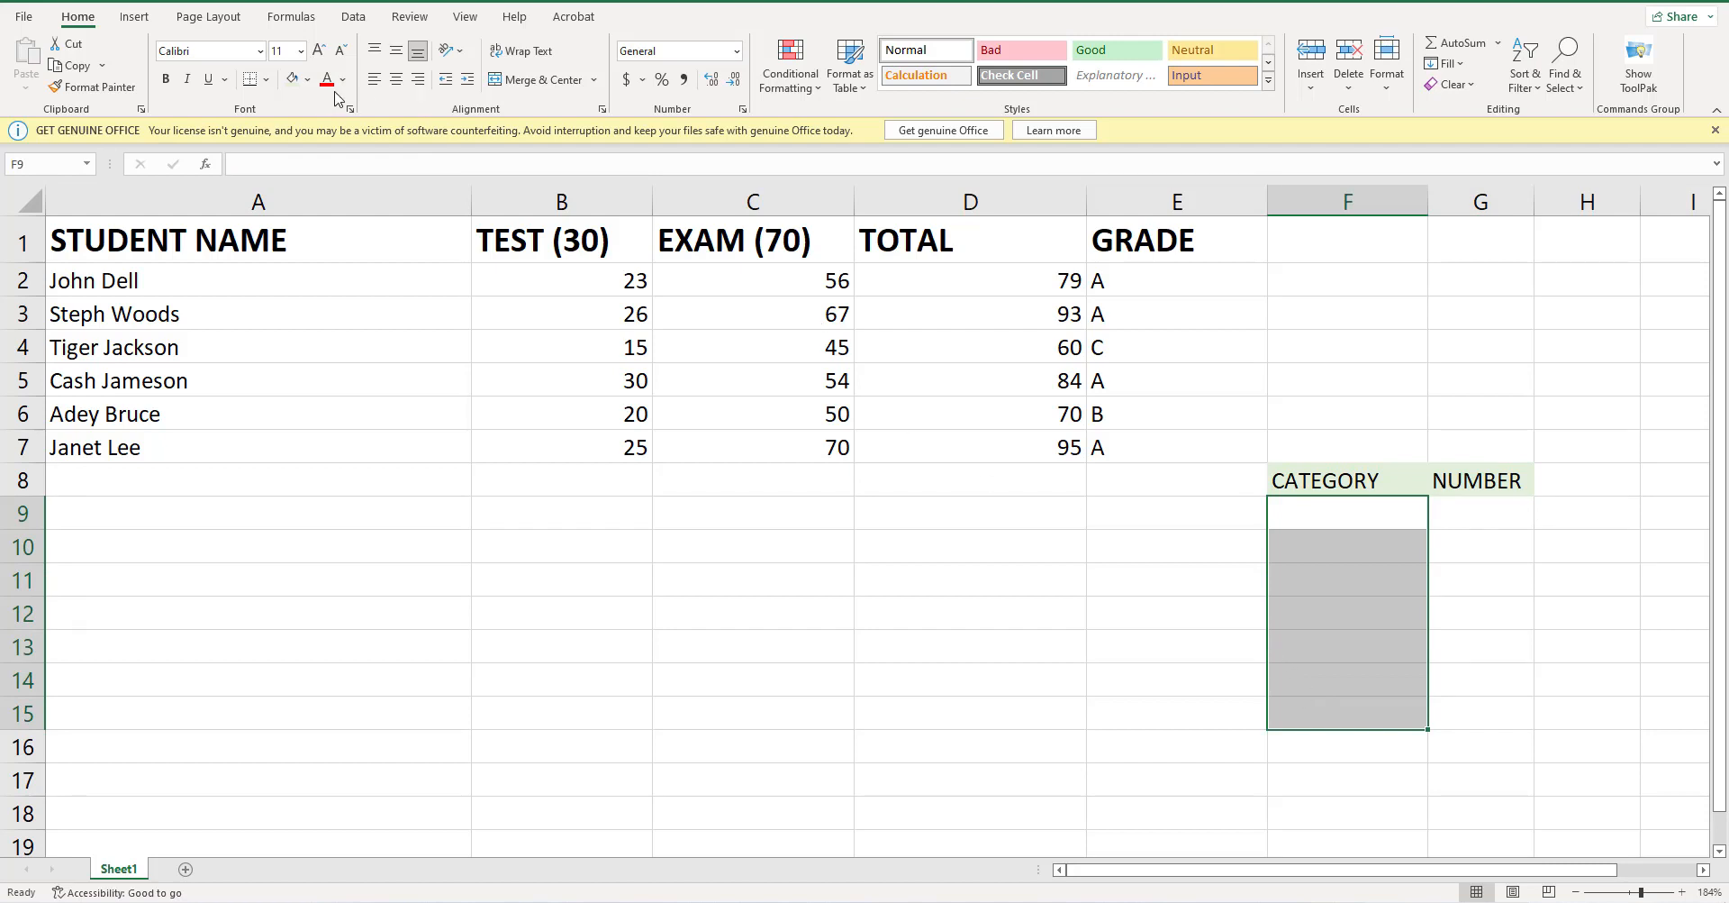
left_click(308, 80)
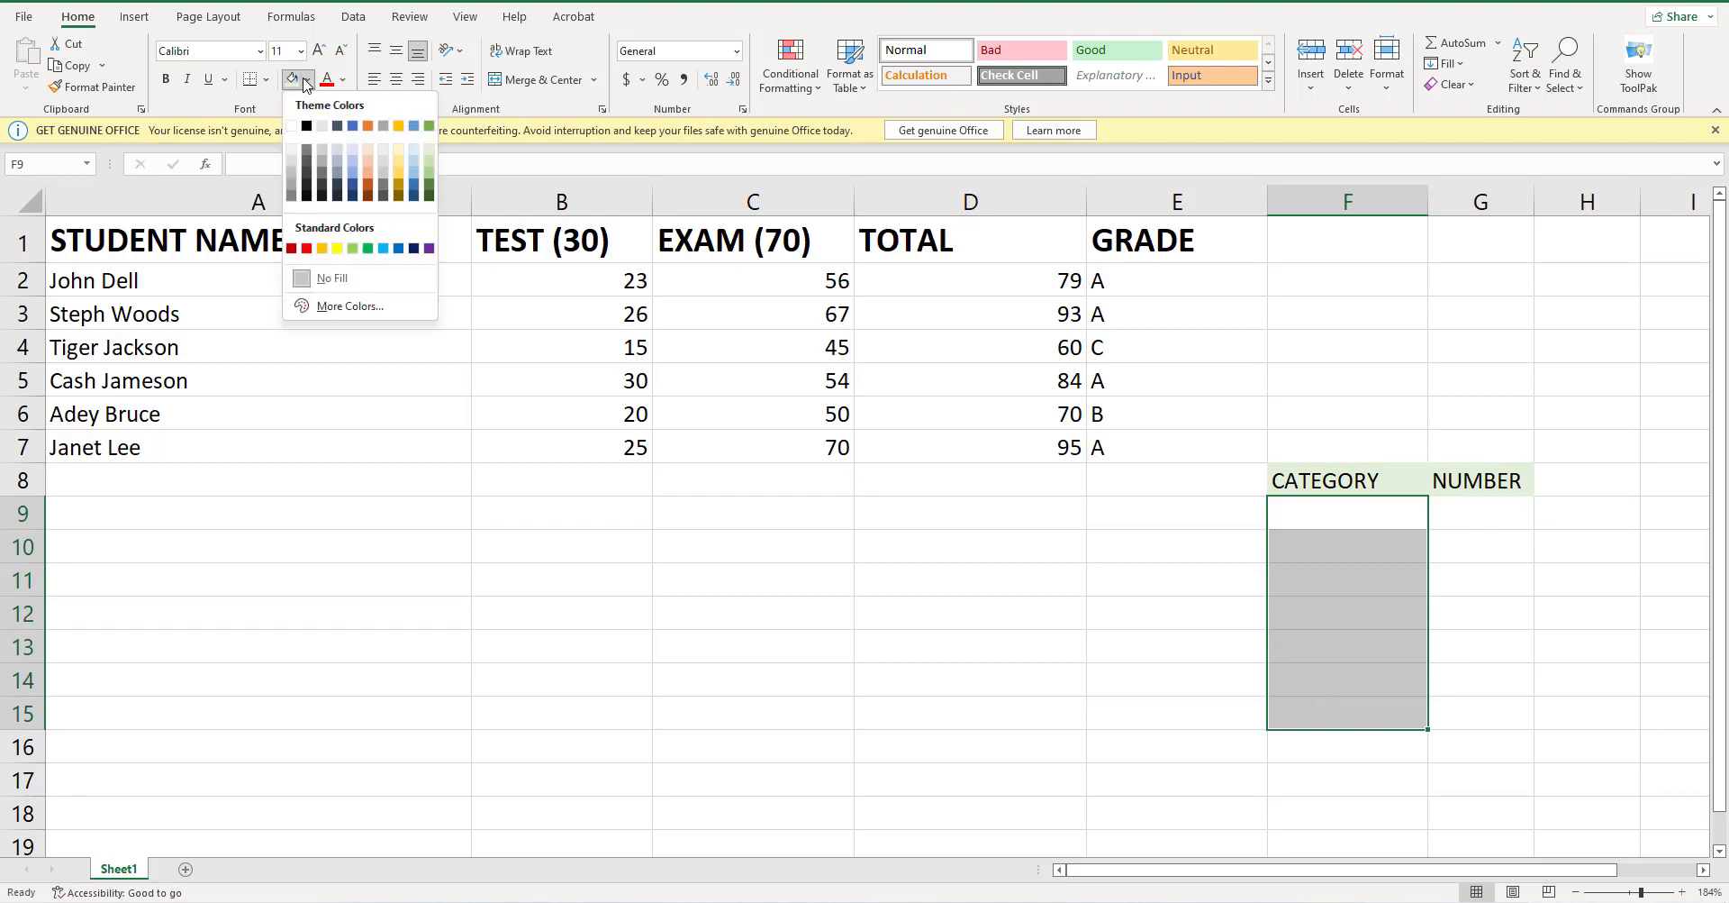
left_click(429, 168)
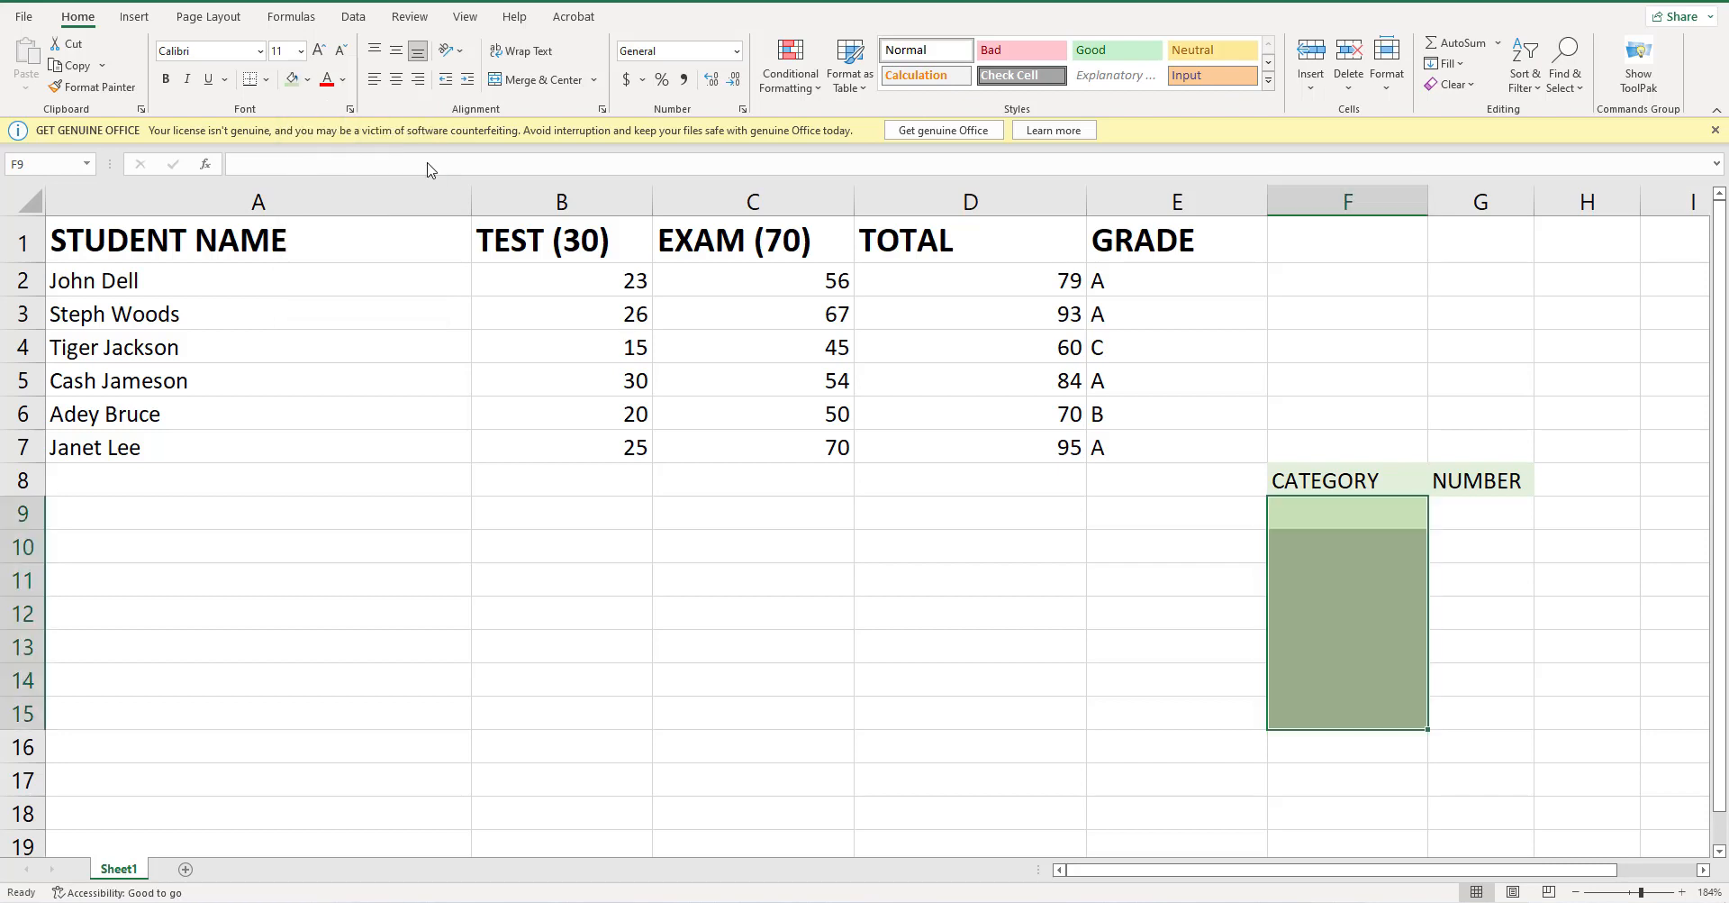
left_click(1451, 566)
- Enter the grade letters A, B and C in cells F9 to F11 under CATEGORY
left_click(1353, 516)
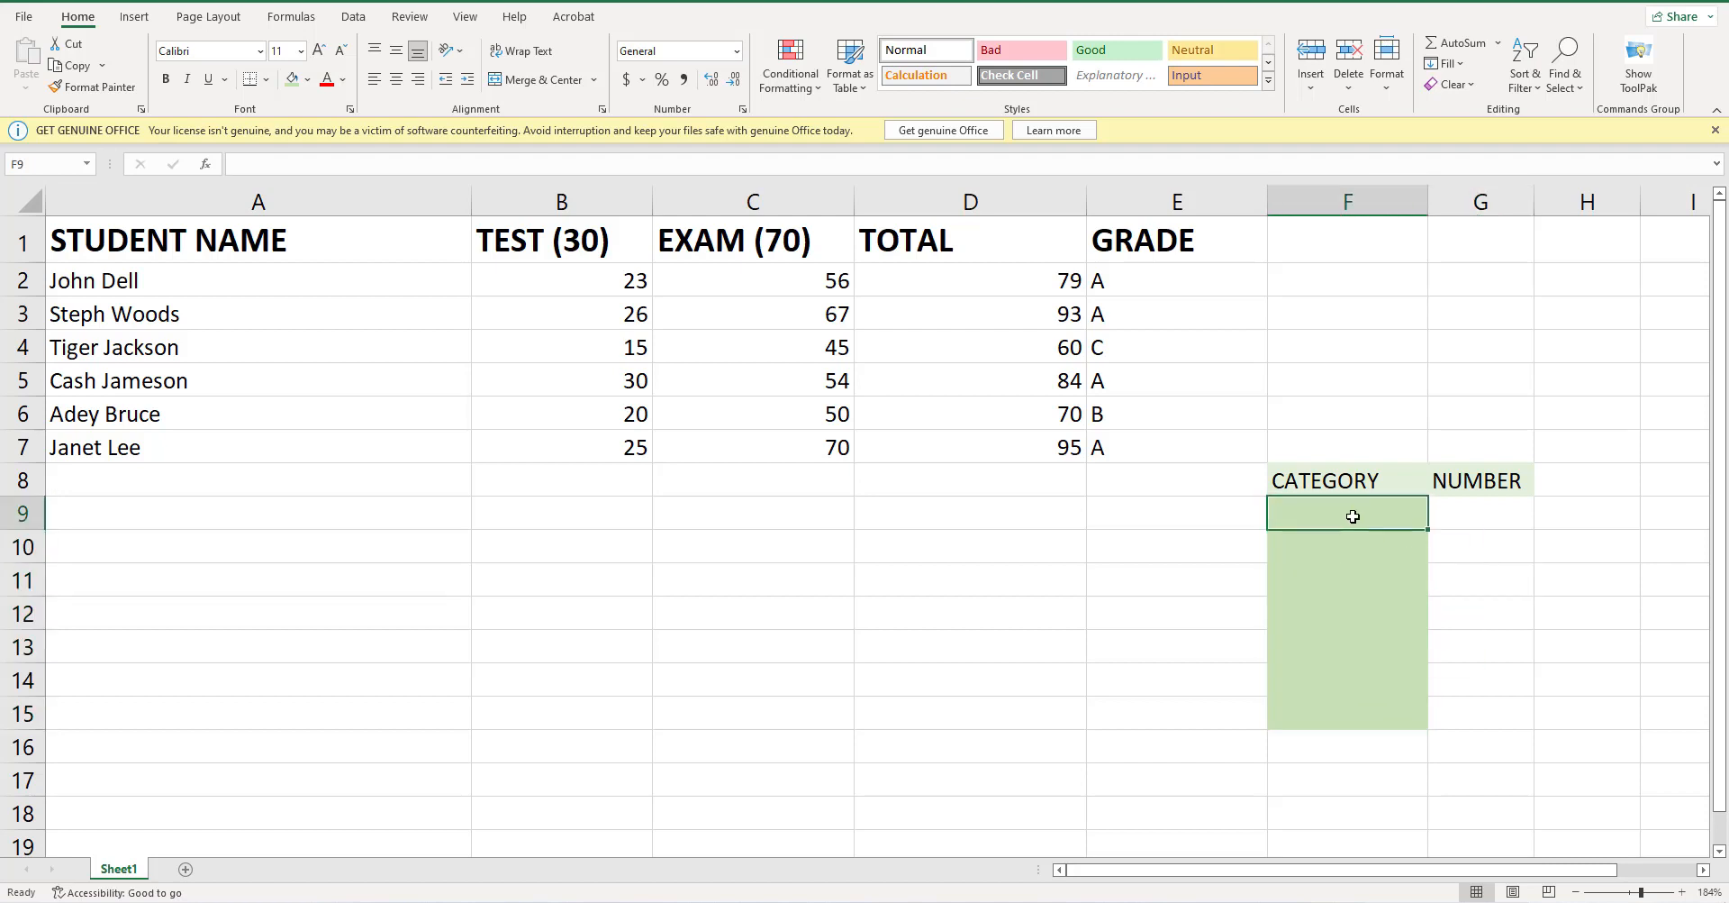
type("A")
key("Return")
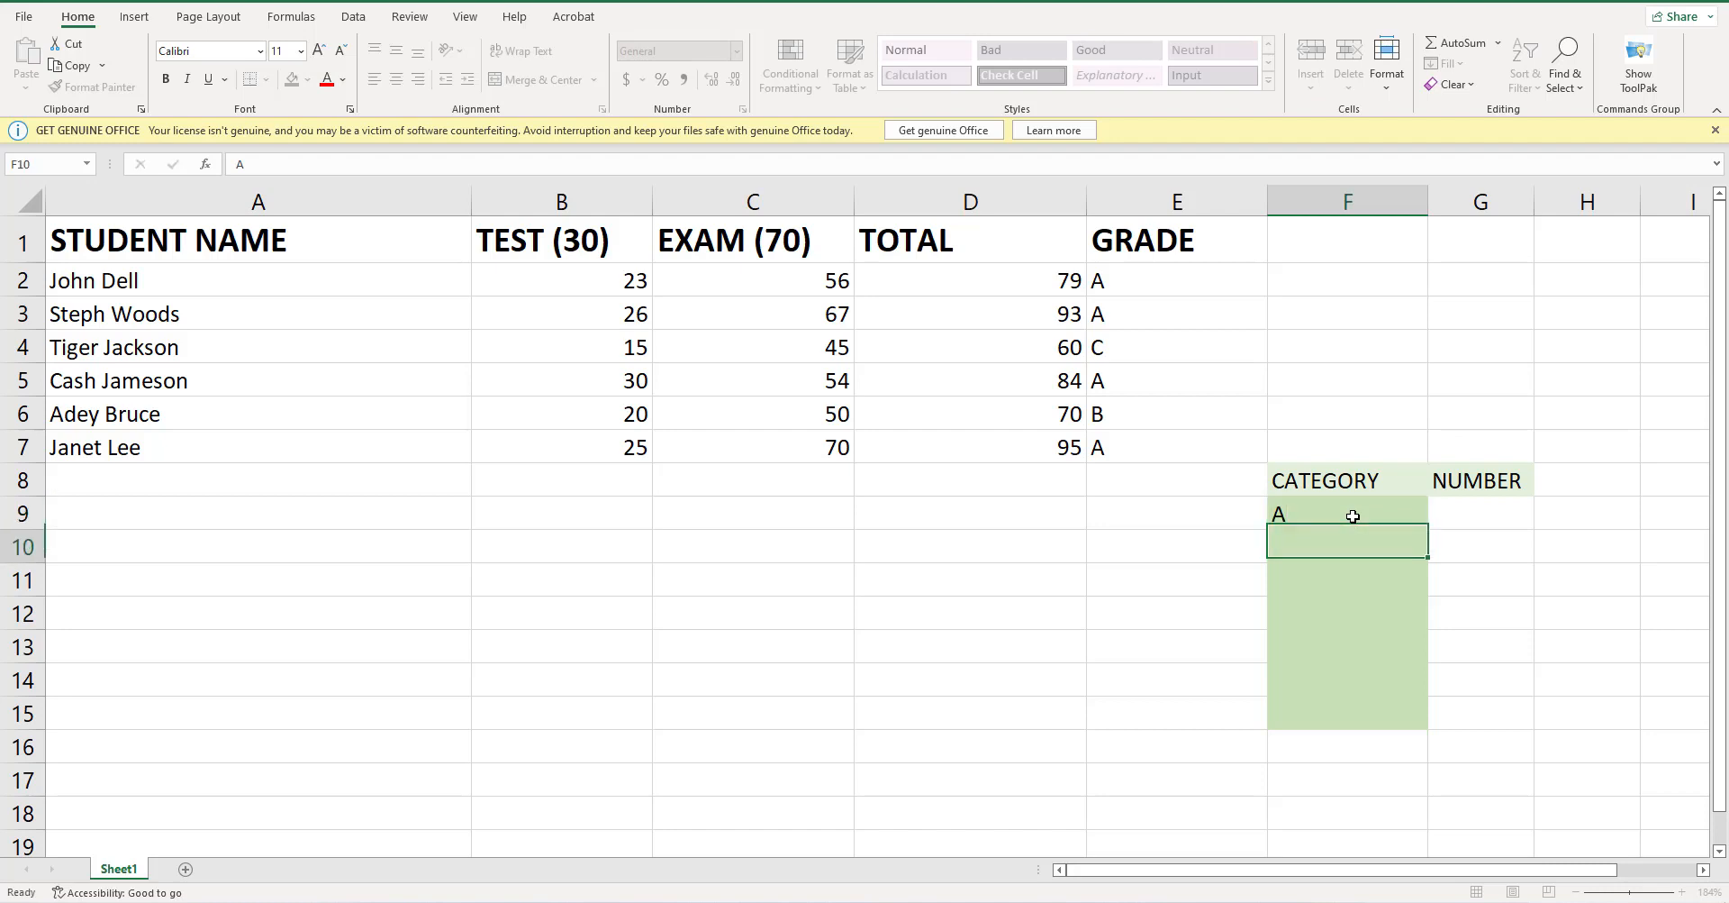
type("B")
key("Return")
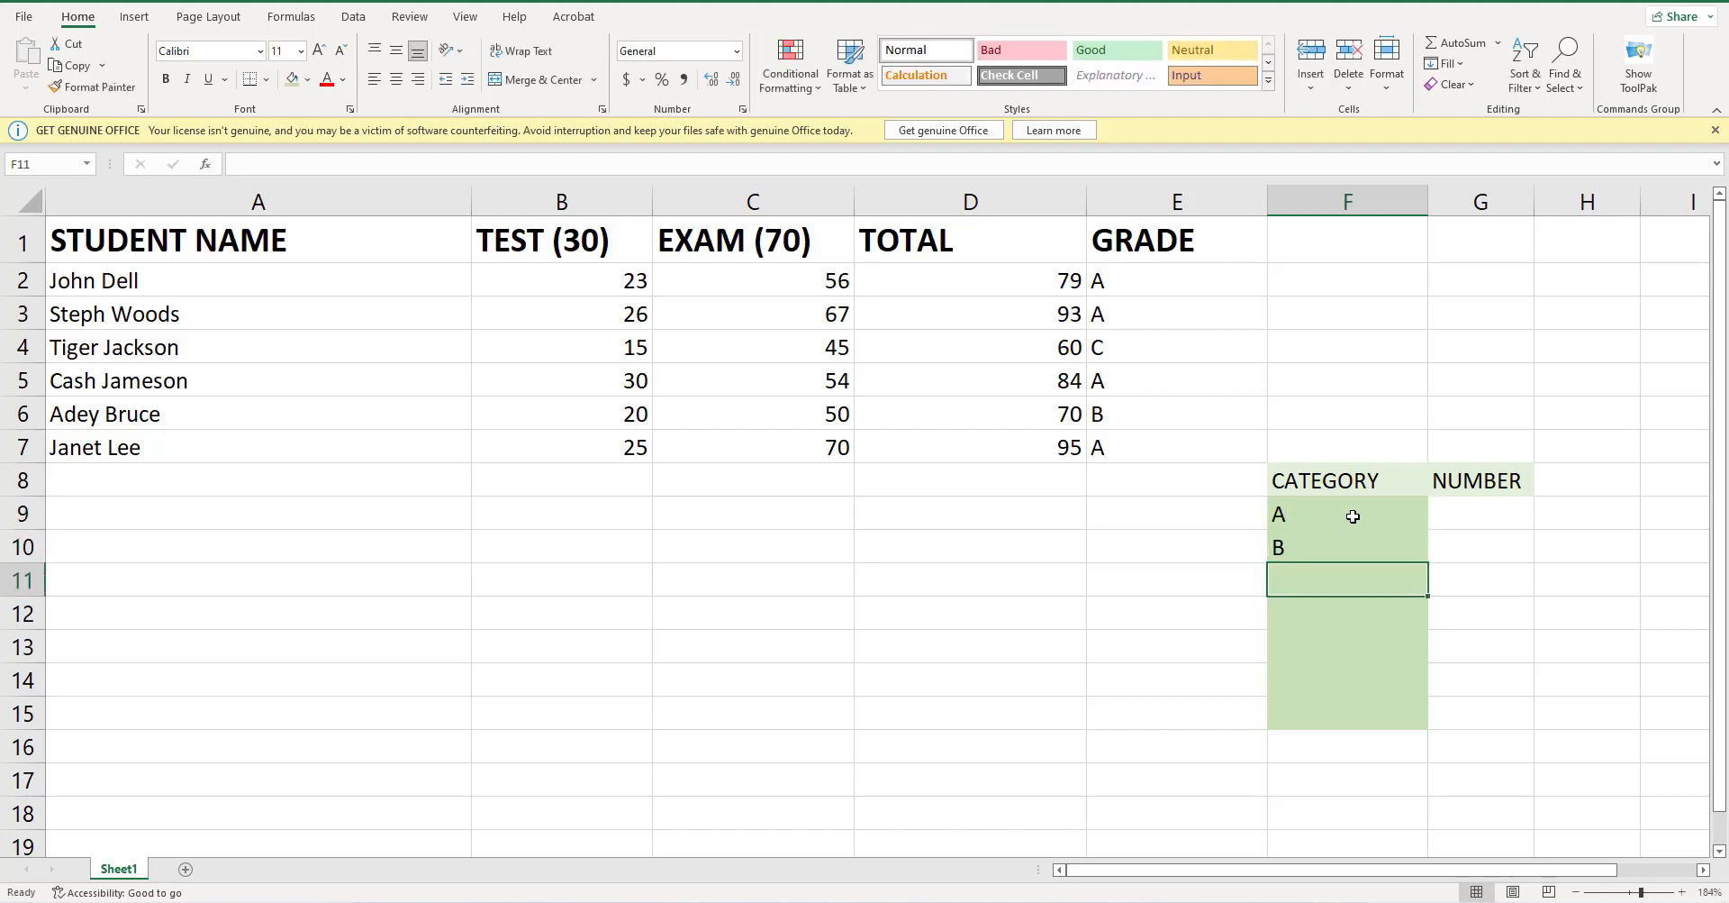
type("CATEGORY")
key("Return")
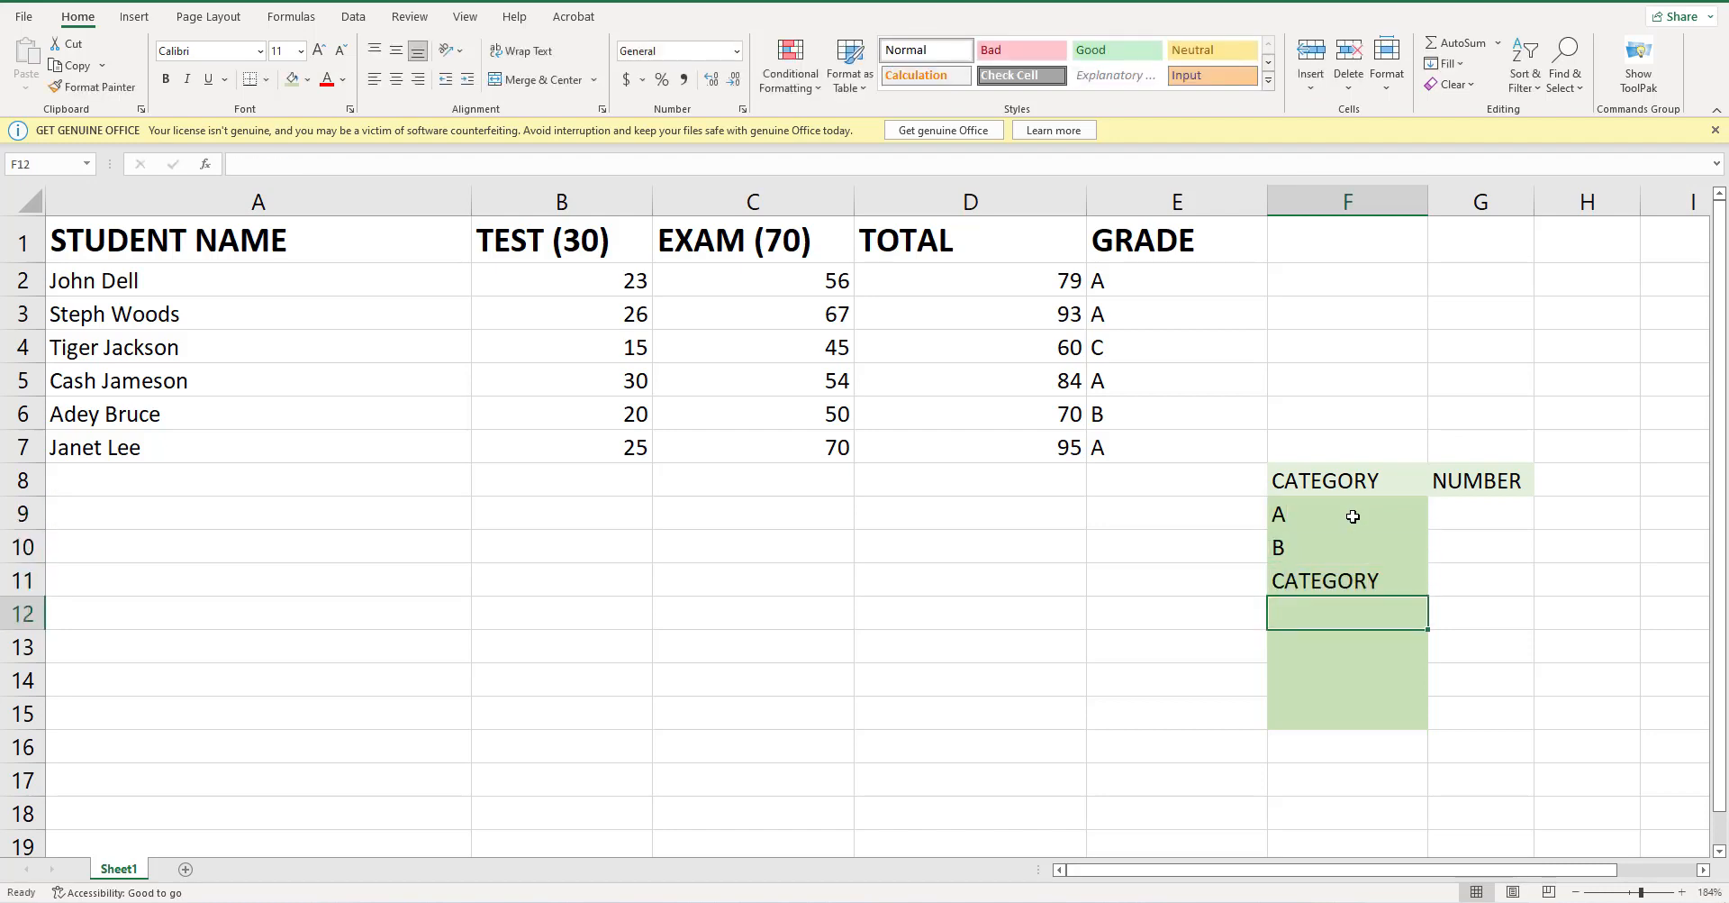
left_click(1367, 583)
double_click(1369, 586)
double_click(1369, 586)
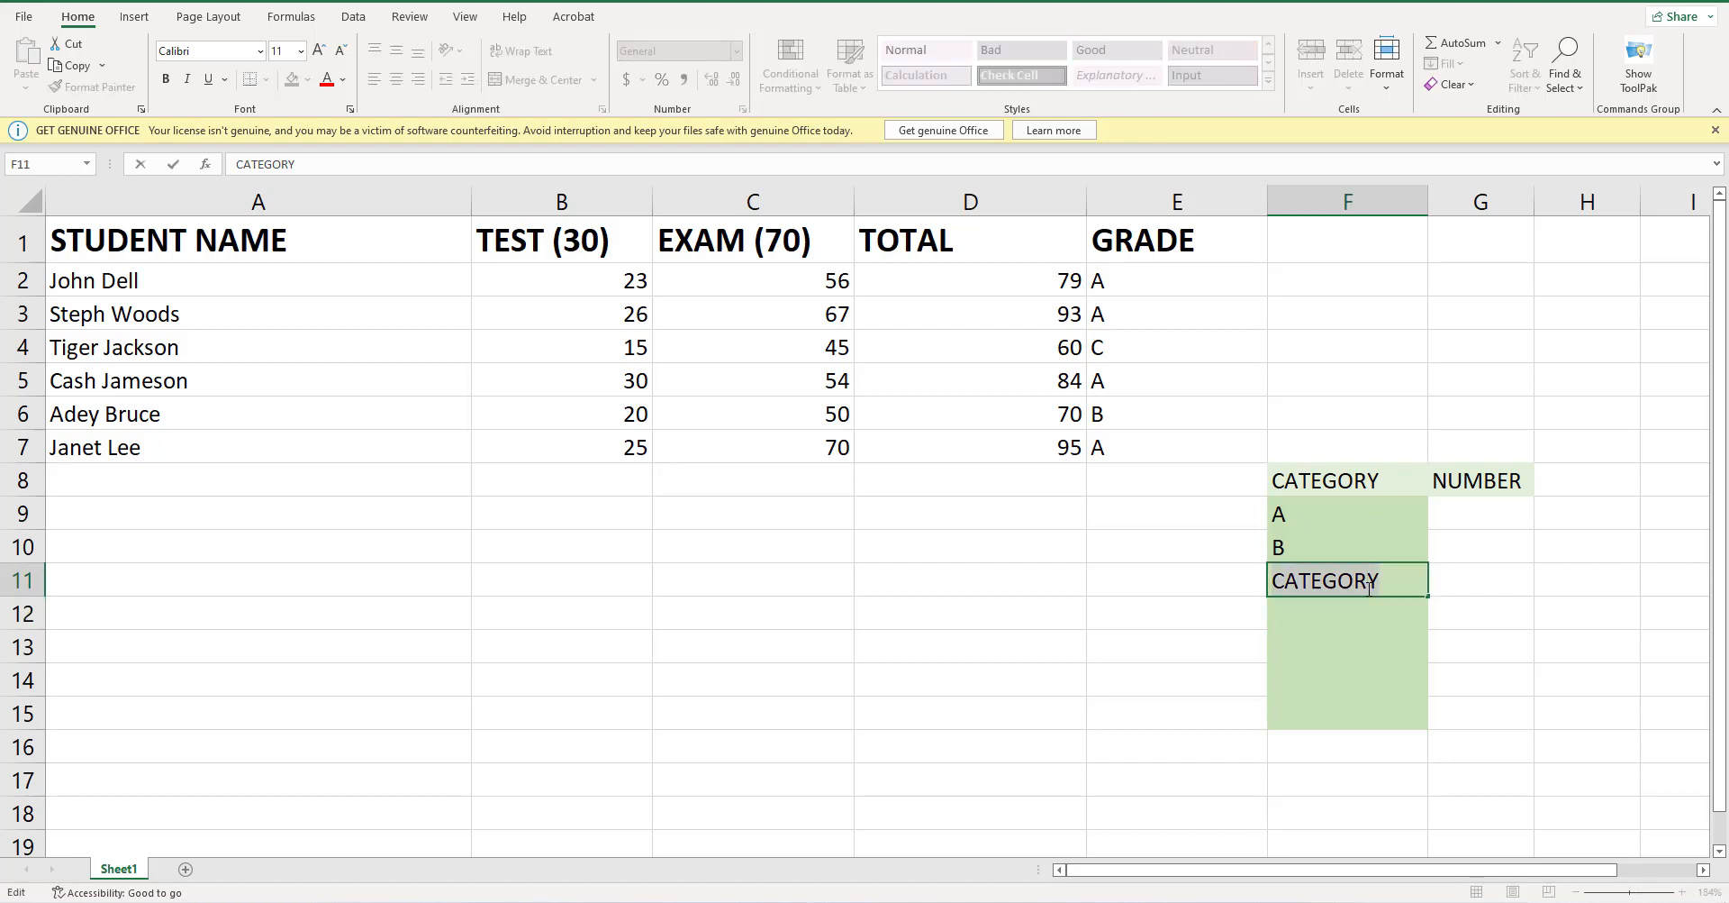
type("C")
key("Delete")
- Enter the grade letters D, E and F in cells F12 to F14
left_click(1320, 616)
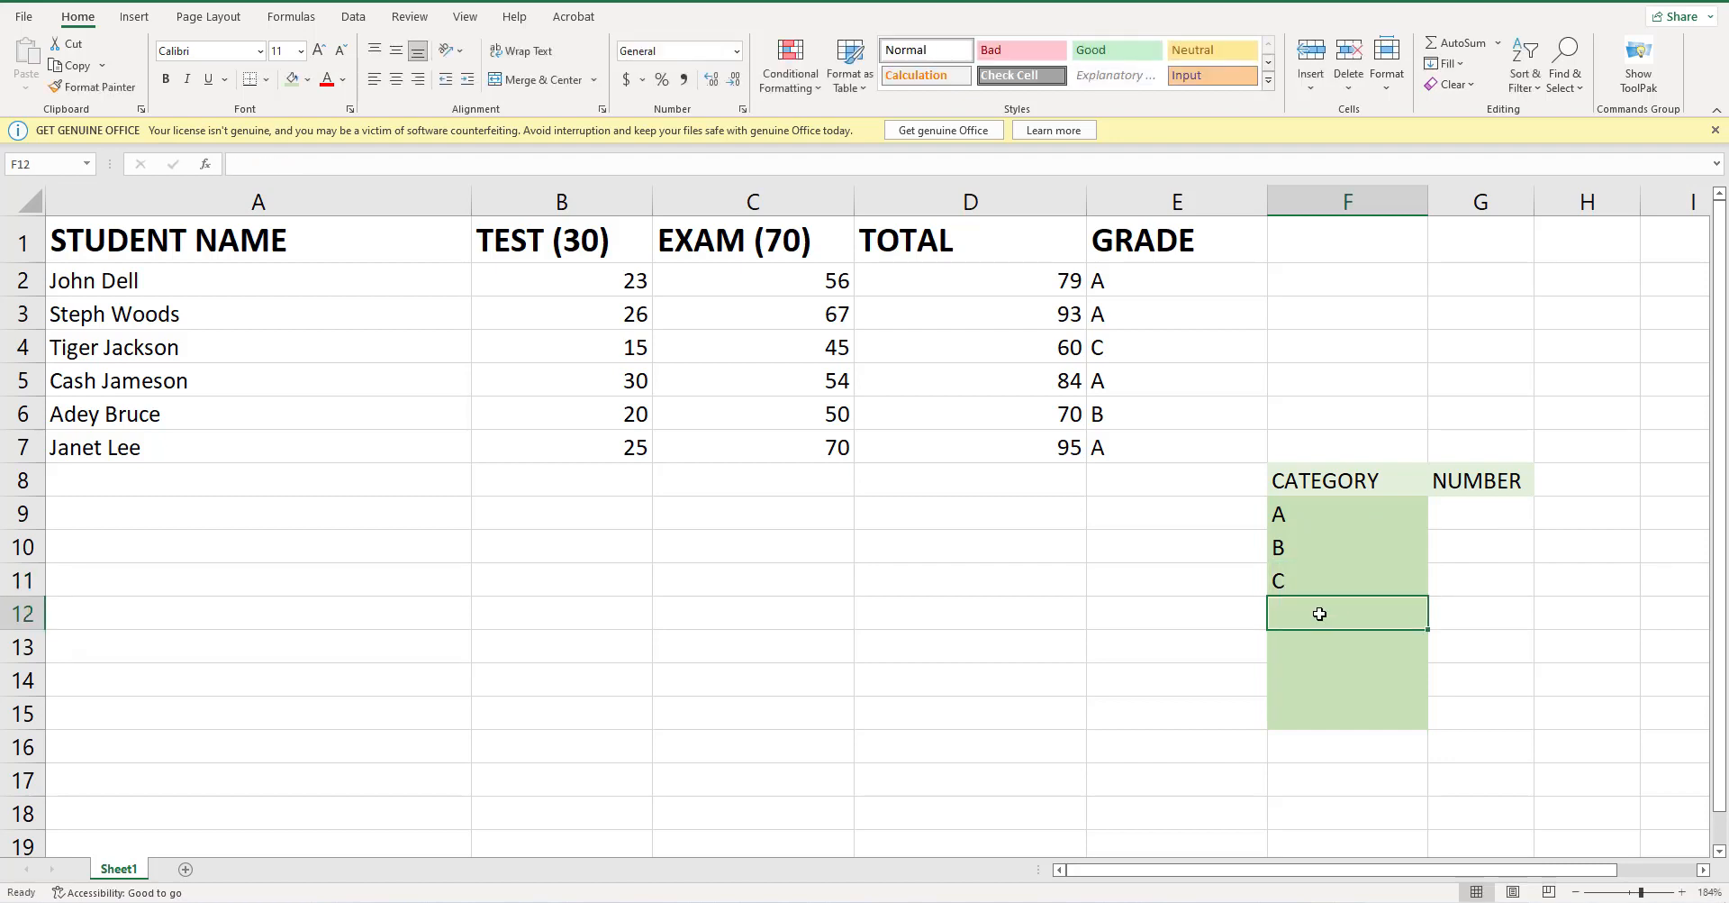
type("D")
left_click(1326, 646)
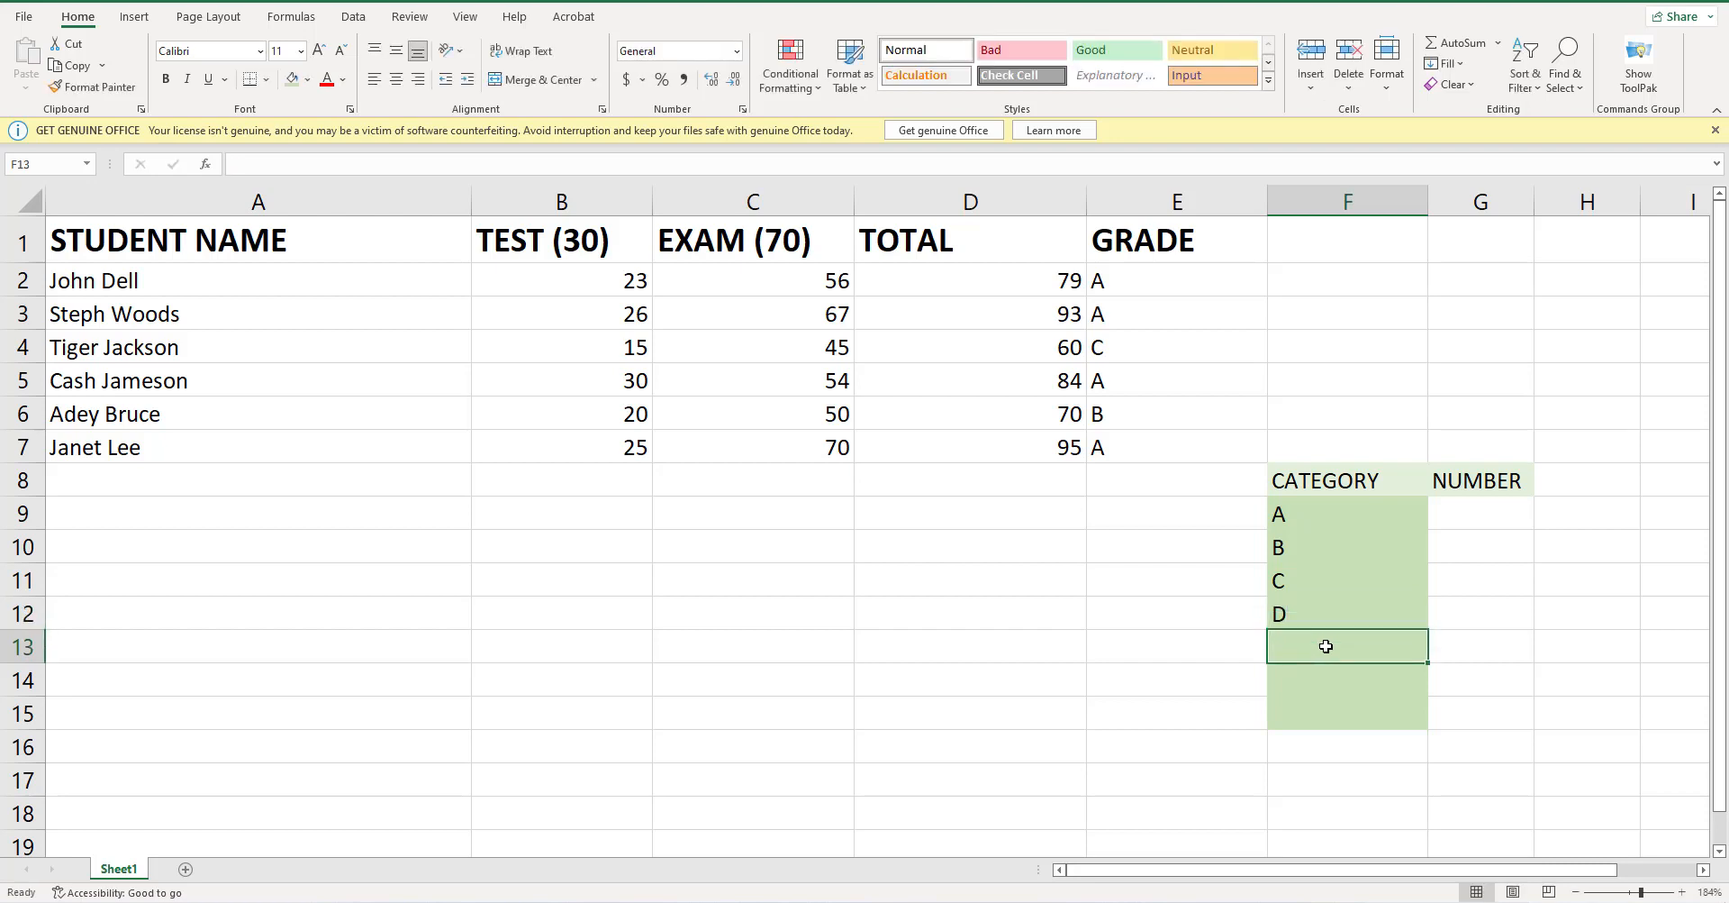
type("E")
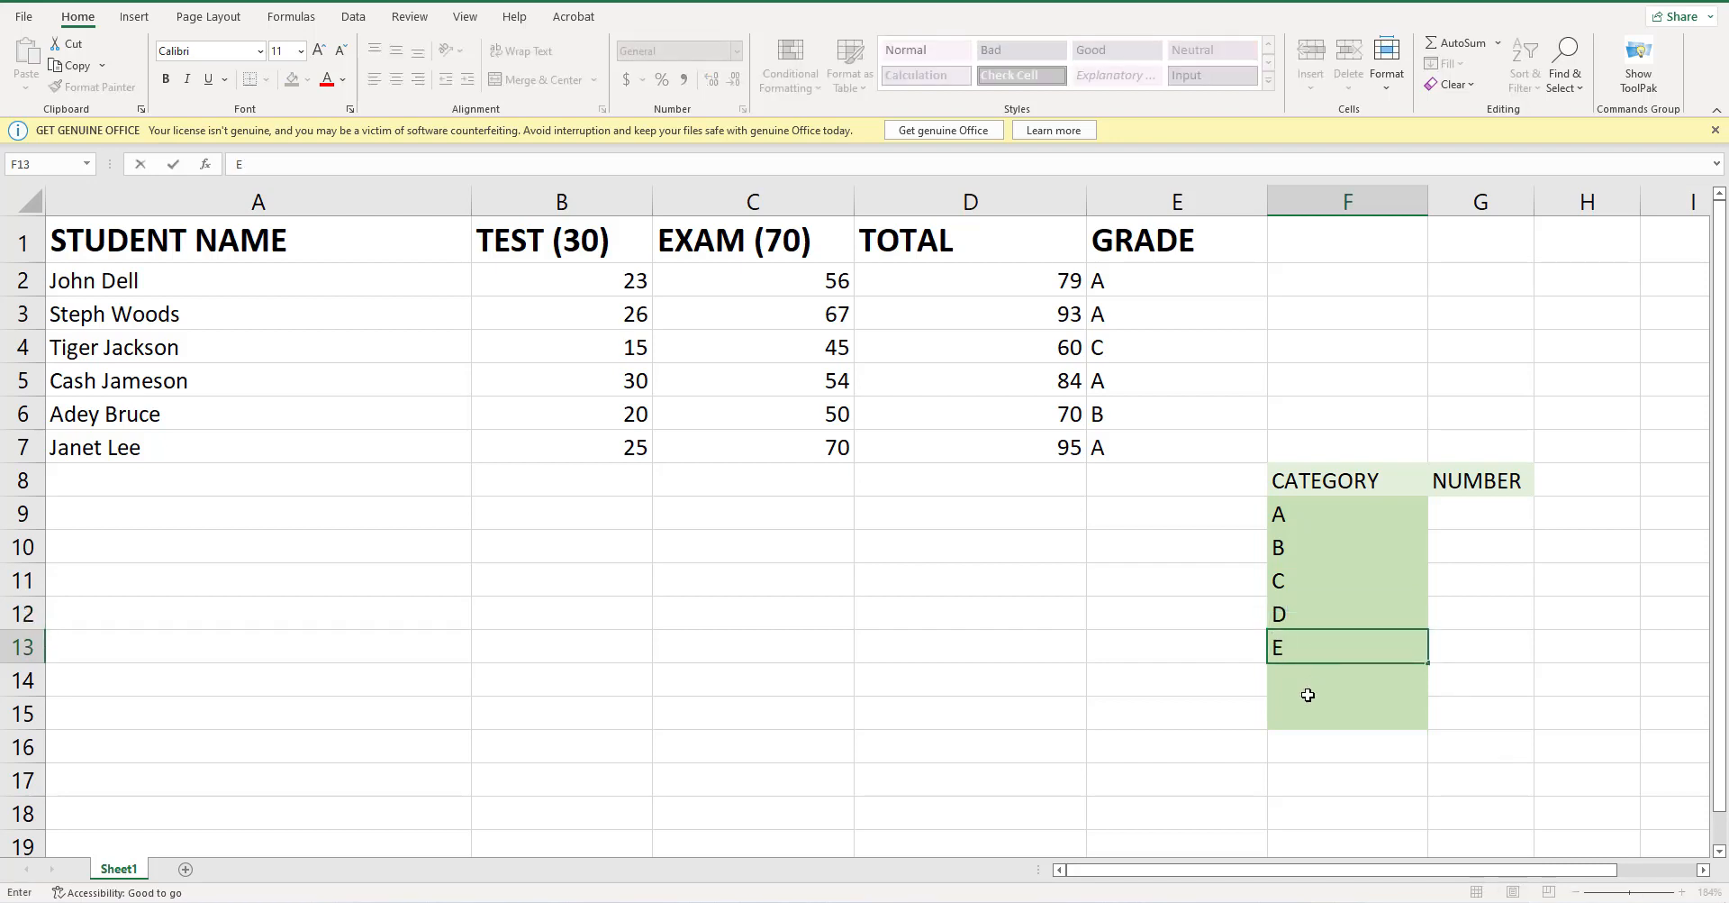
left_click(1313, 686)
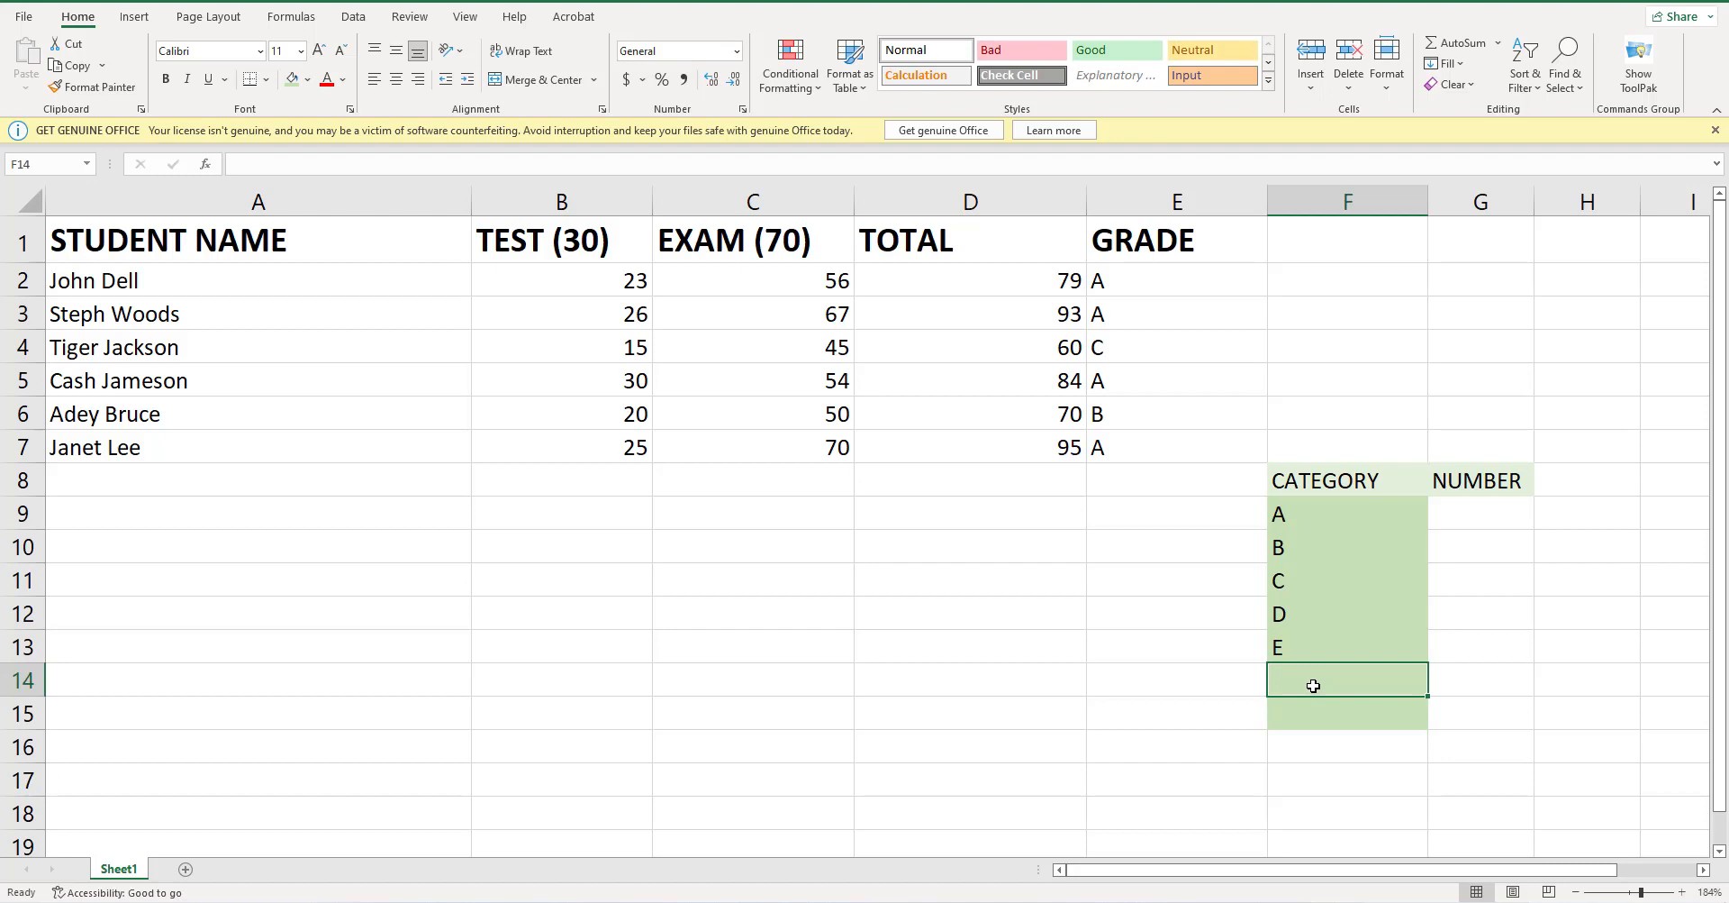
type("F")
- Remove the fill colour from the unused cell F15 below the grade list
left_click(1361, 719)
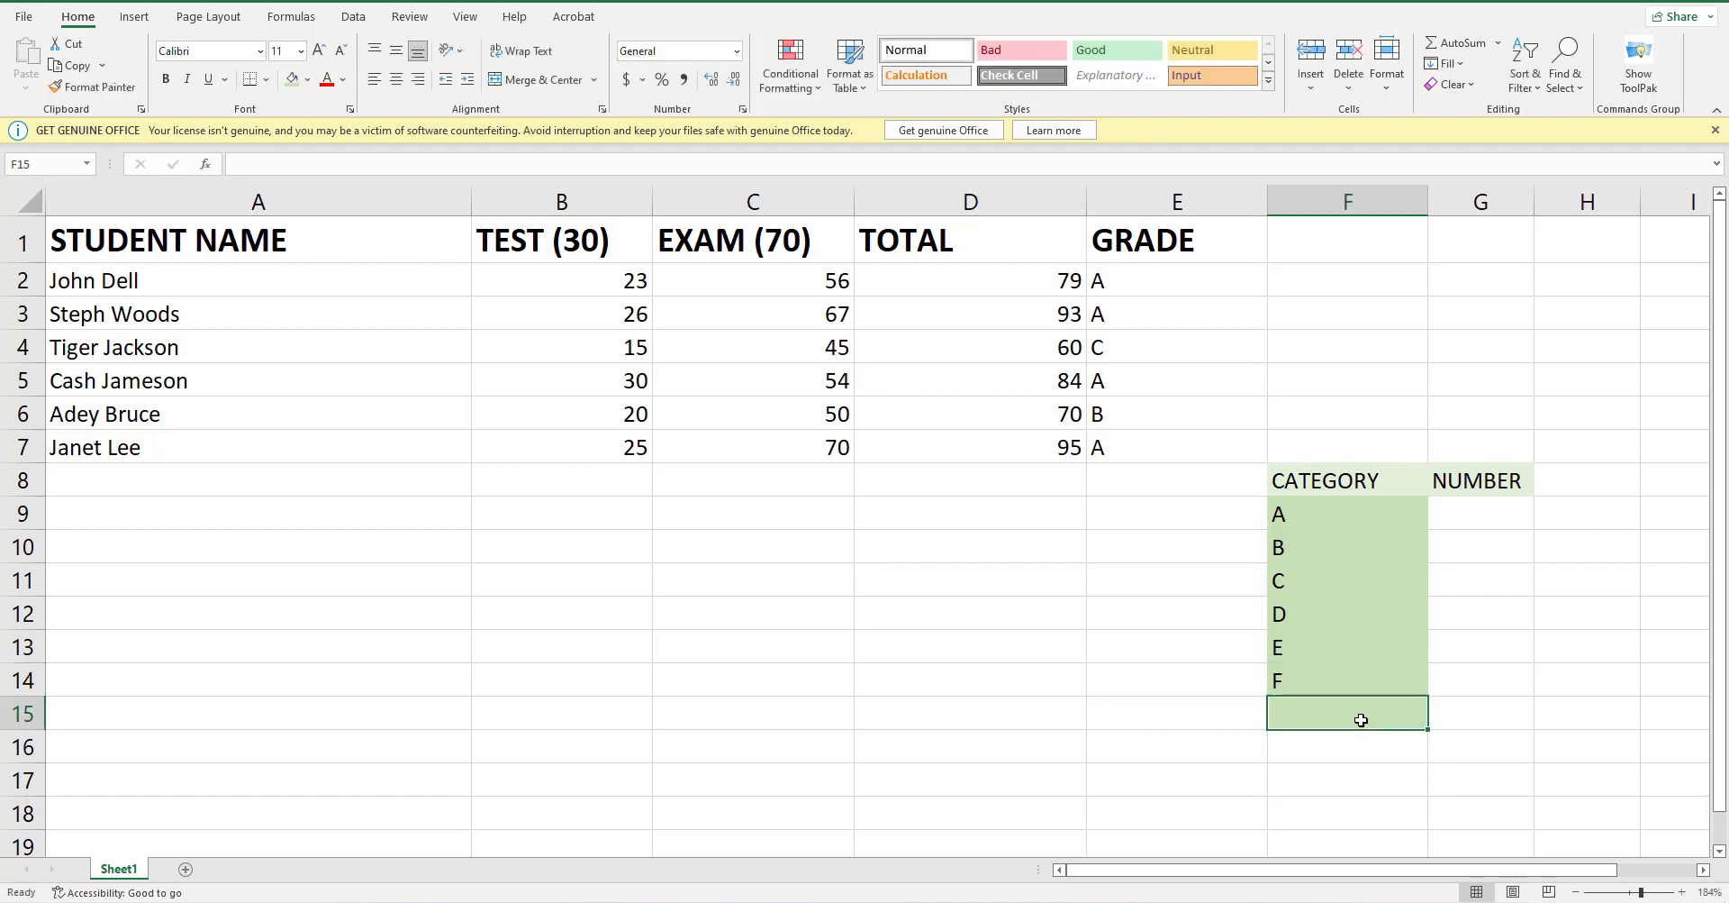
left_click(307, 80)
left_click(346, 279)
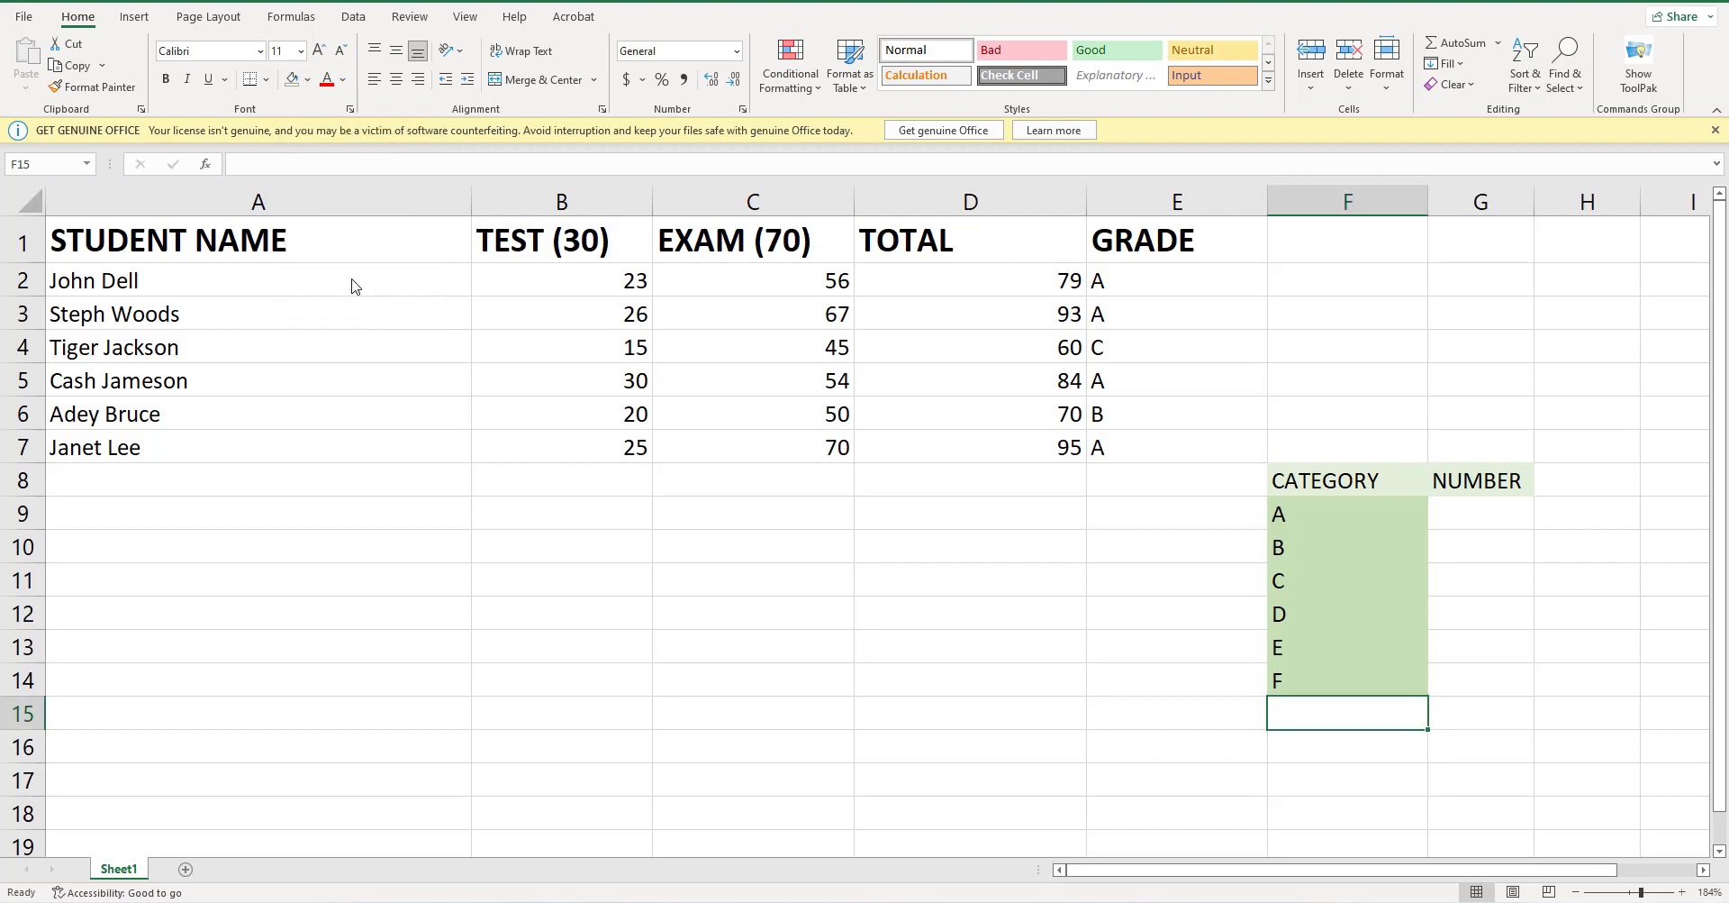
- Enter the formula =COUNTIF(E2:E7,"A") in cell G9 to count the students with grade A
left_click(1479, 522)
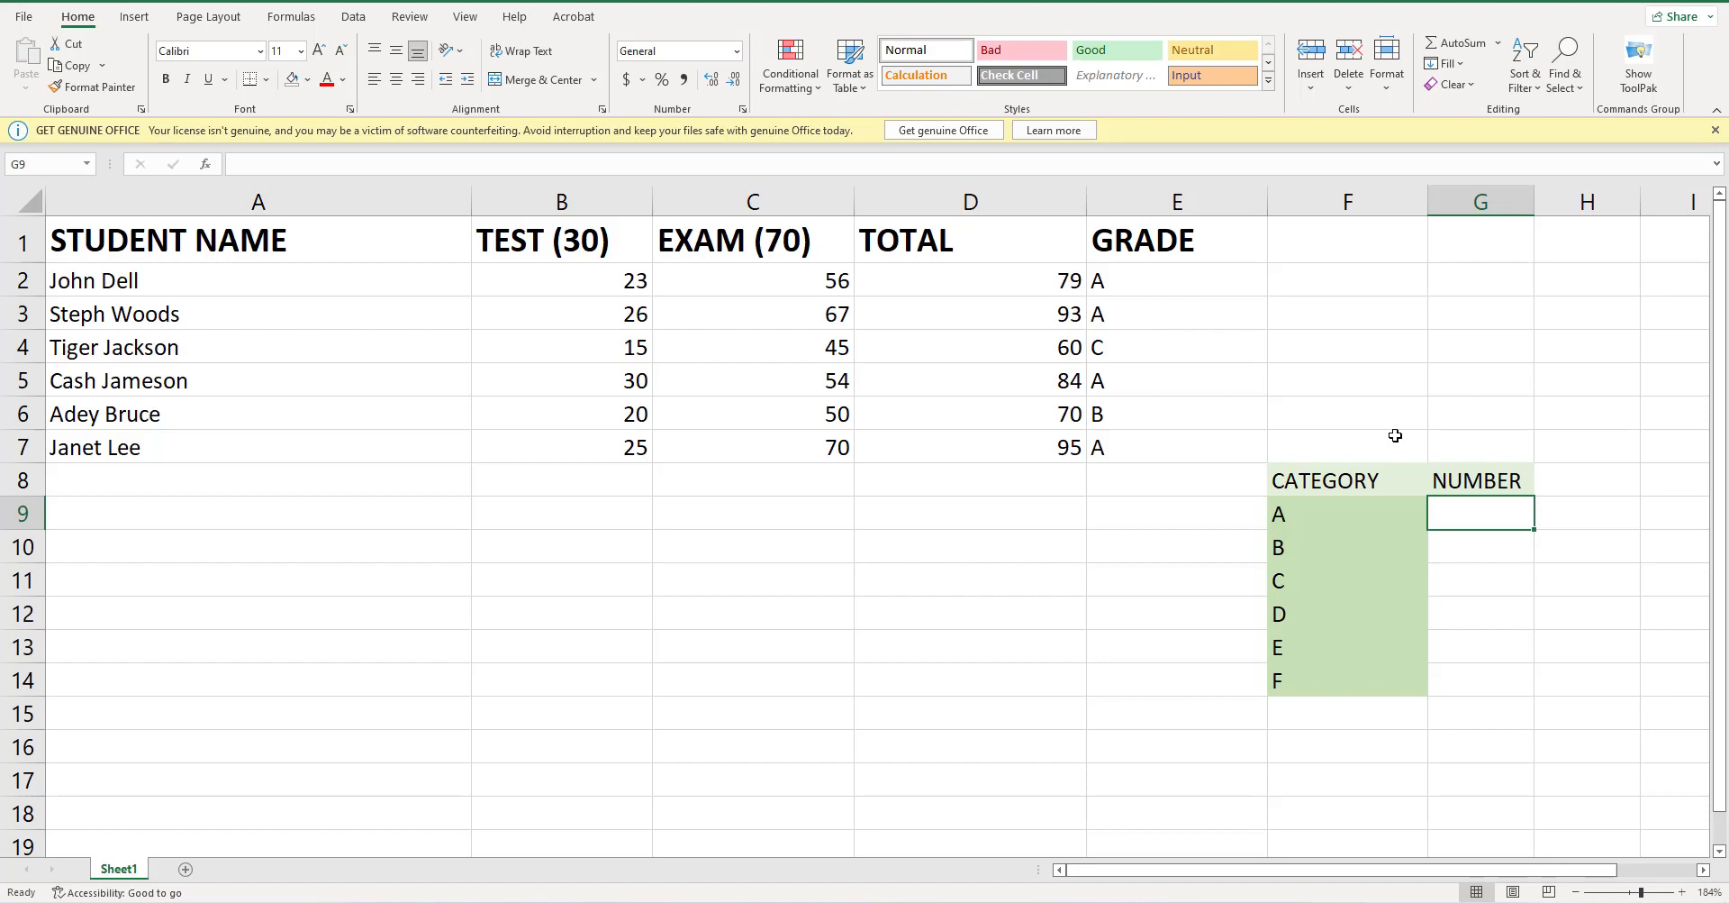
double_click(1499, 514)
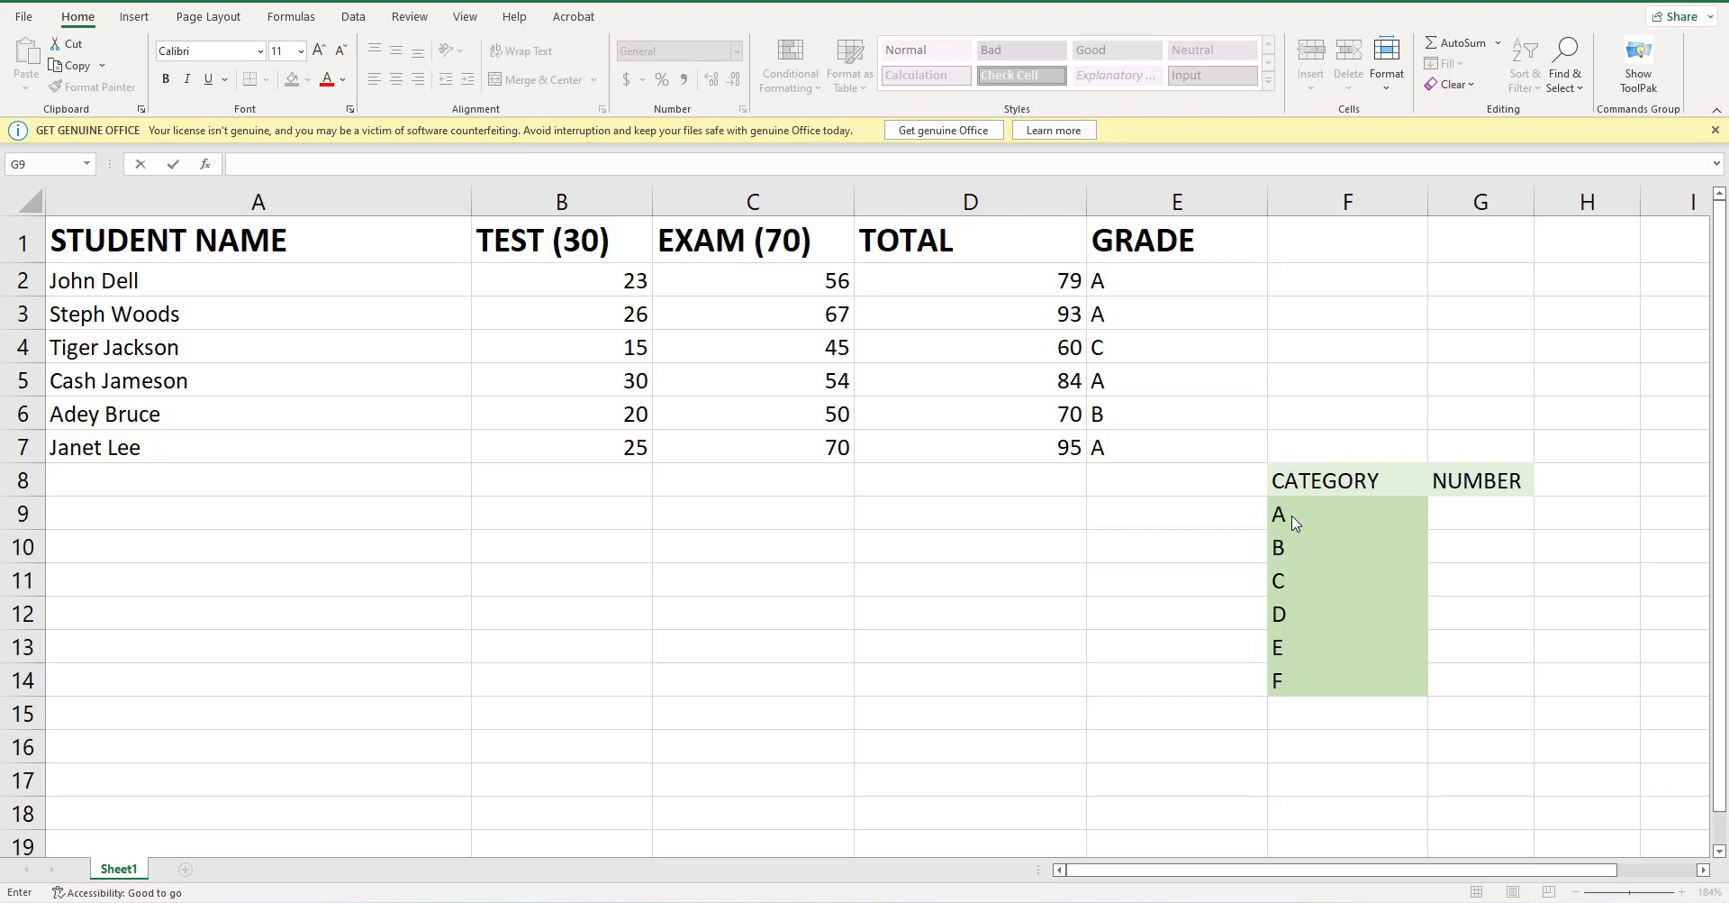
left_click(1483, 520)
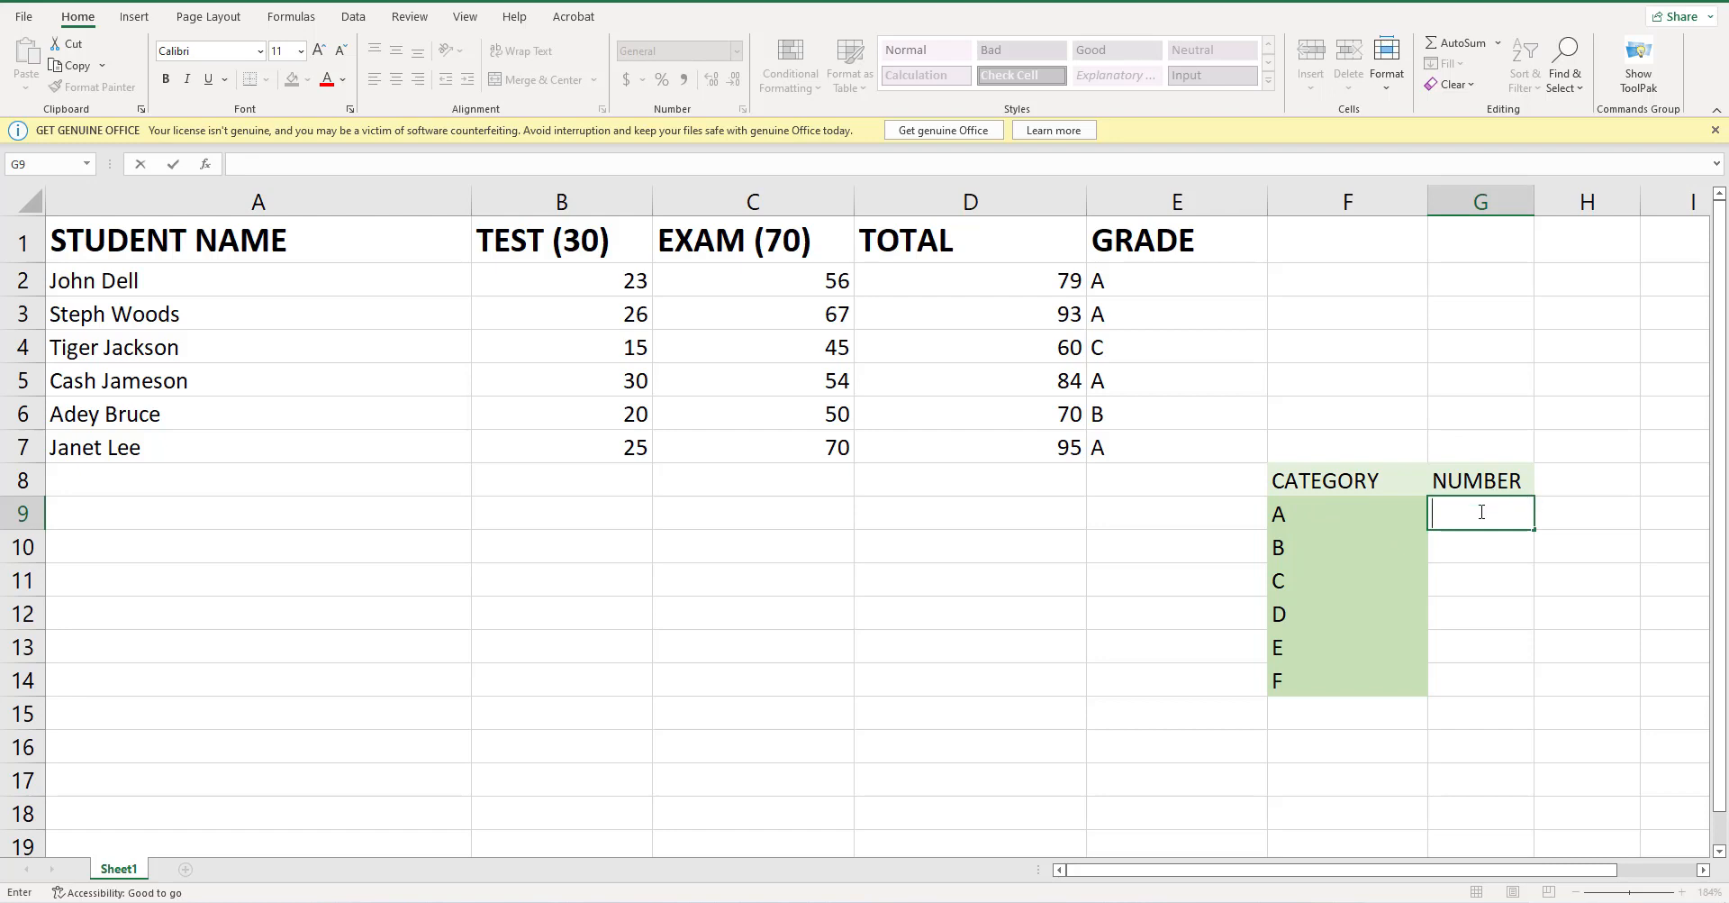
left_click(1482, 512)
type("=")
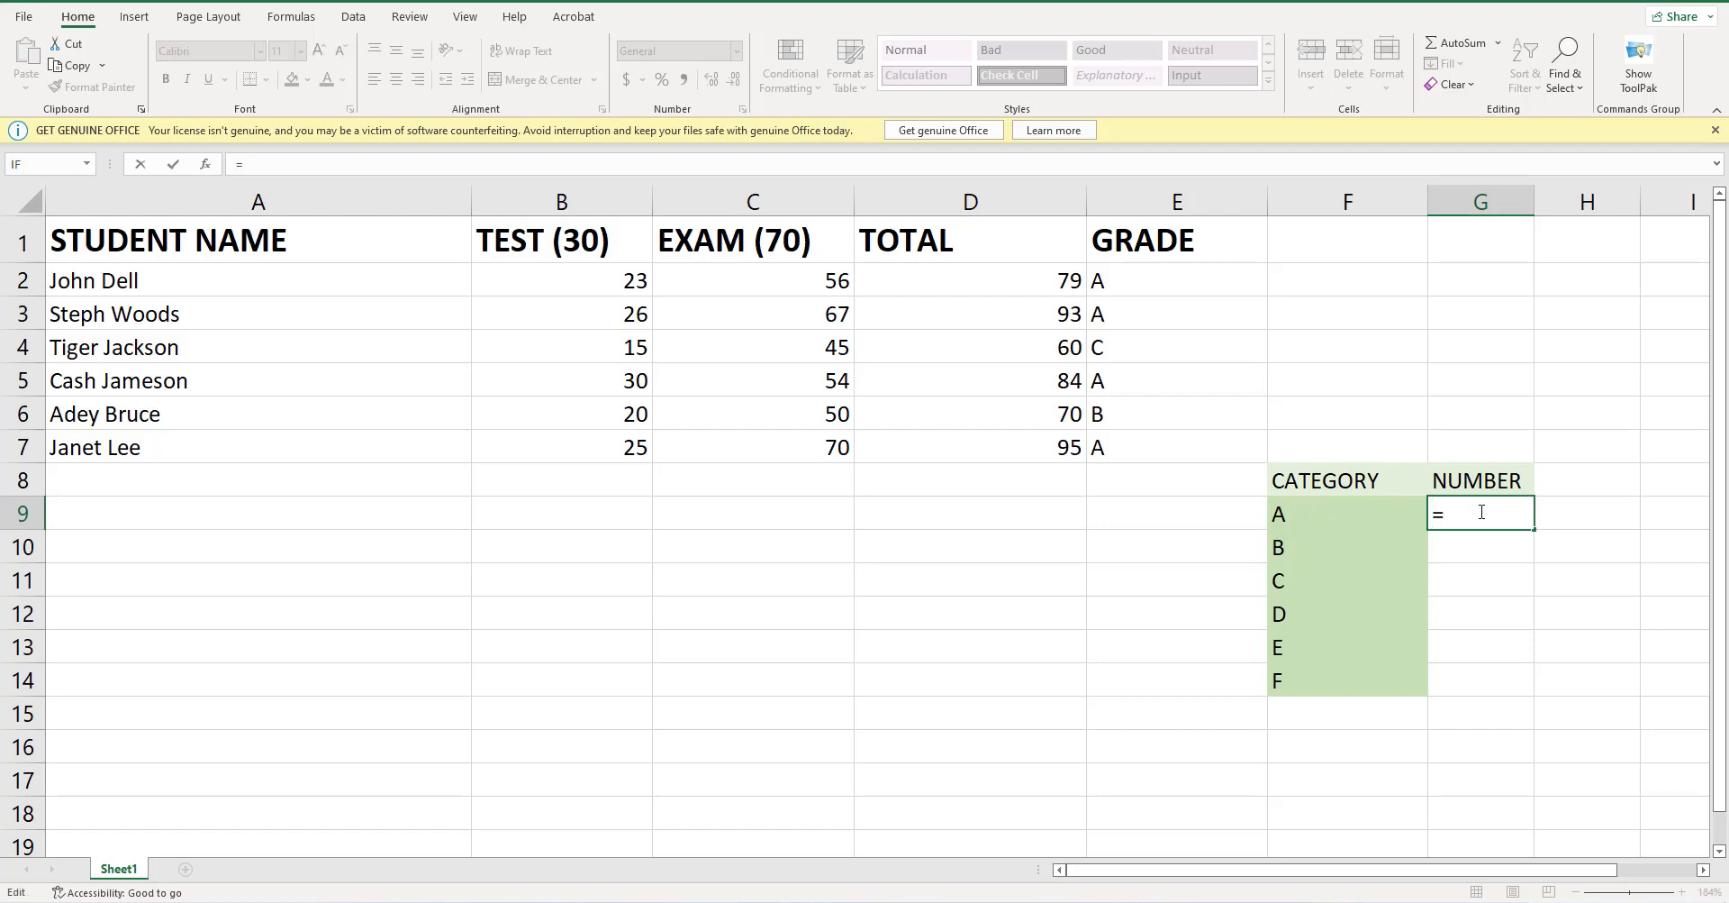
type("COUNT")
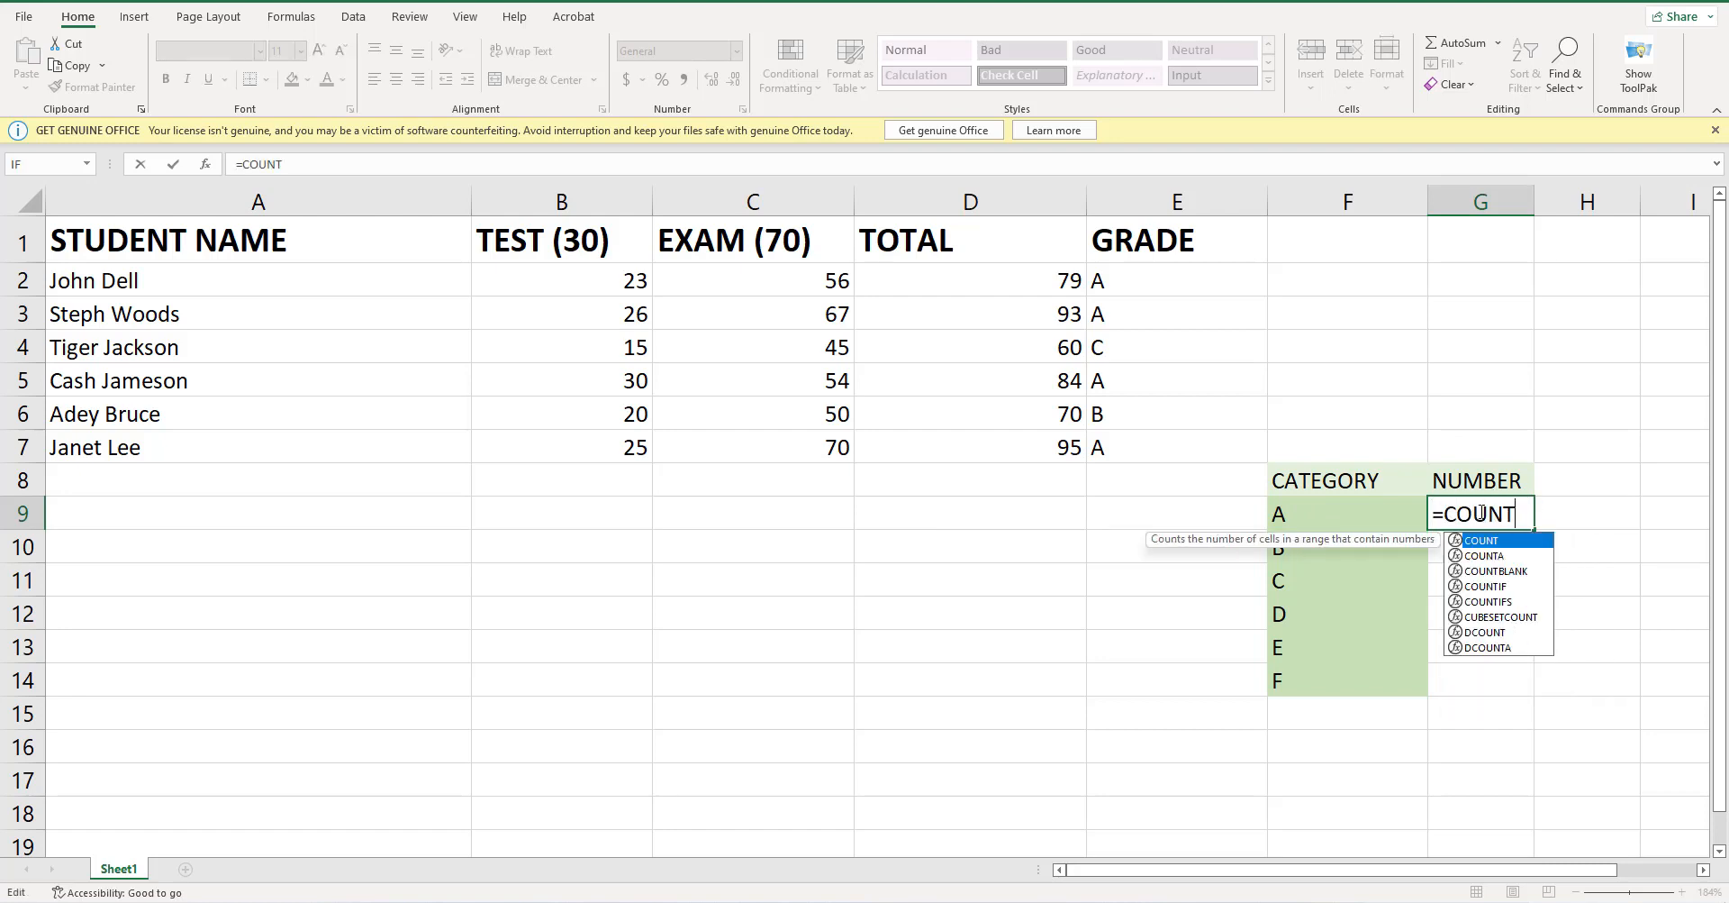
type("IF(")
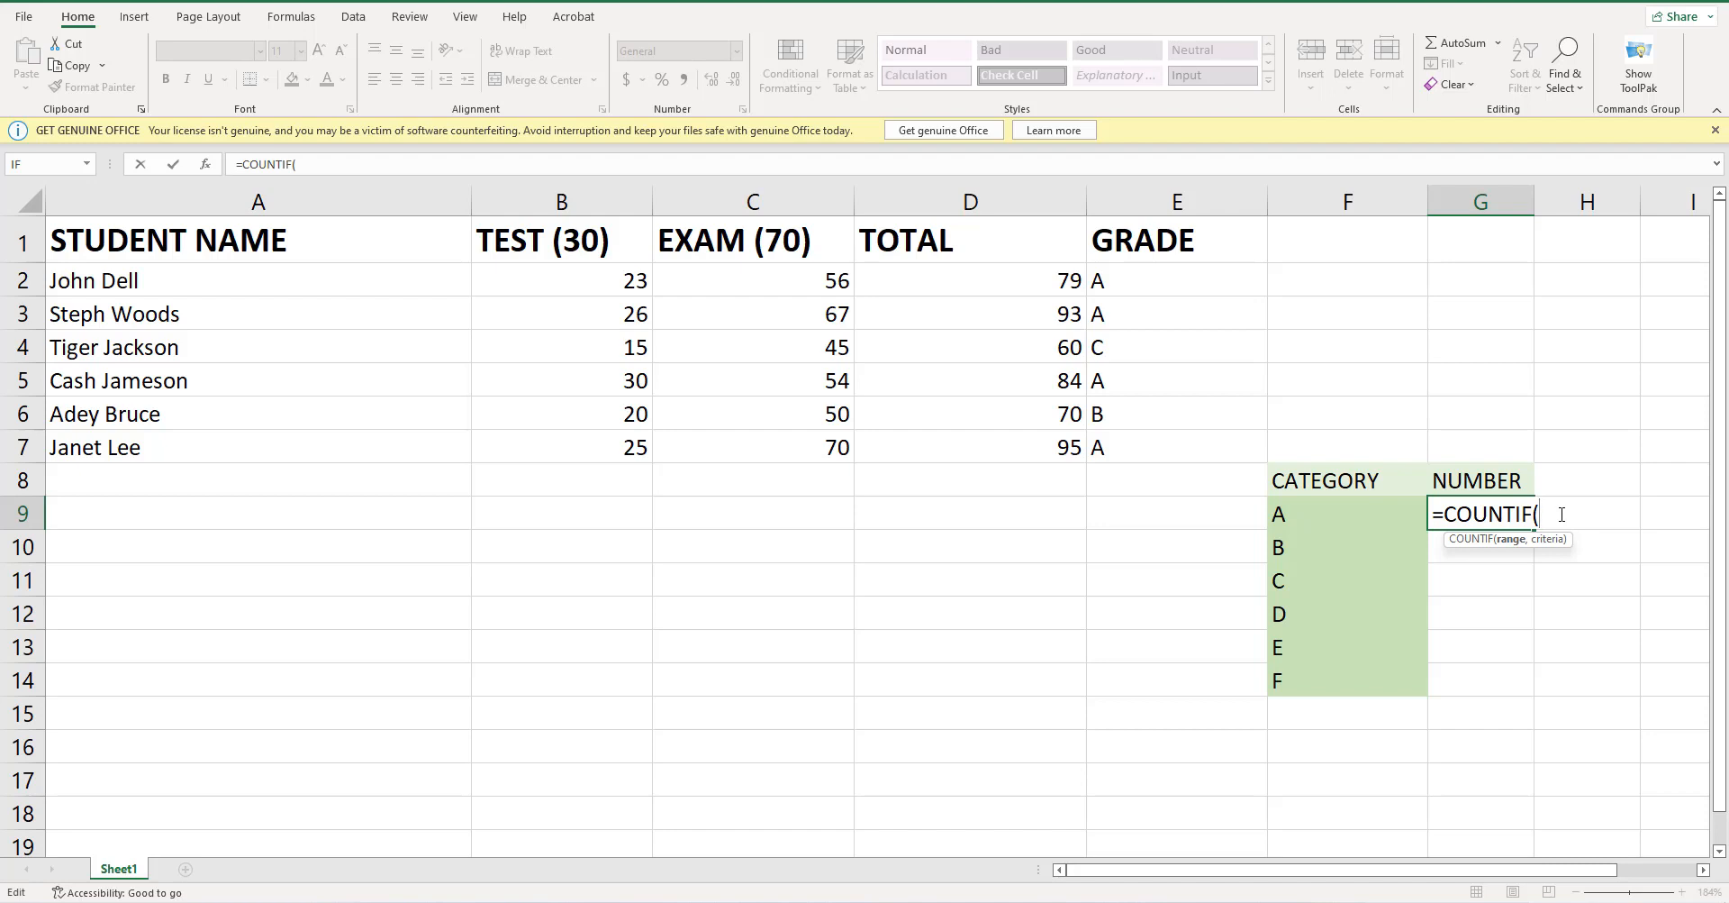
type("E2")
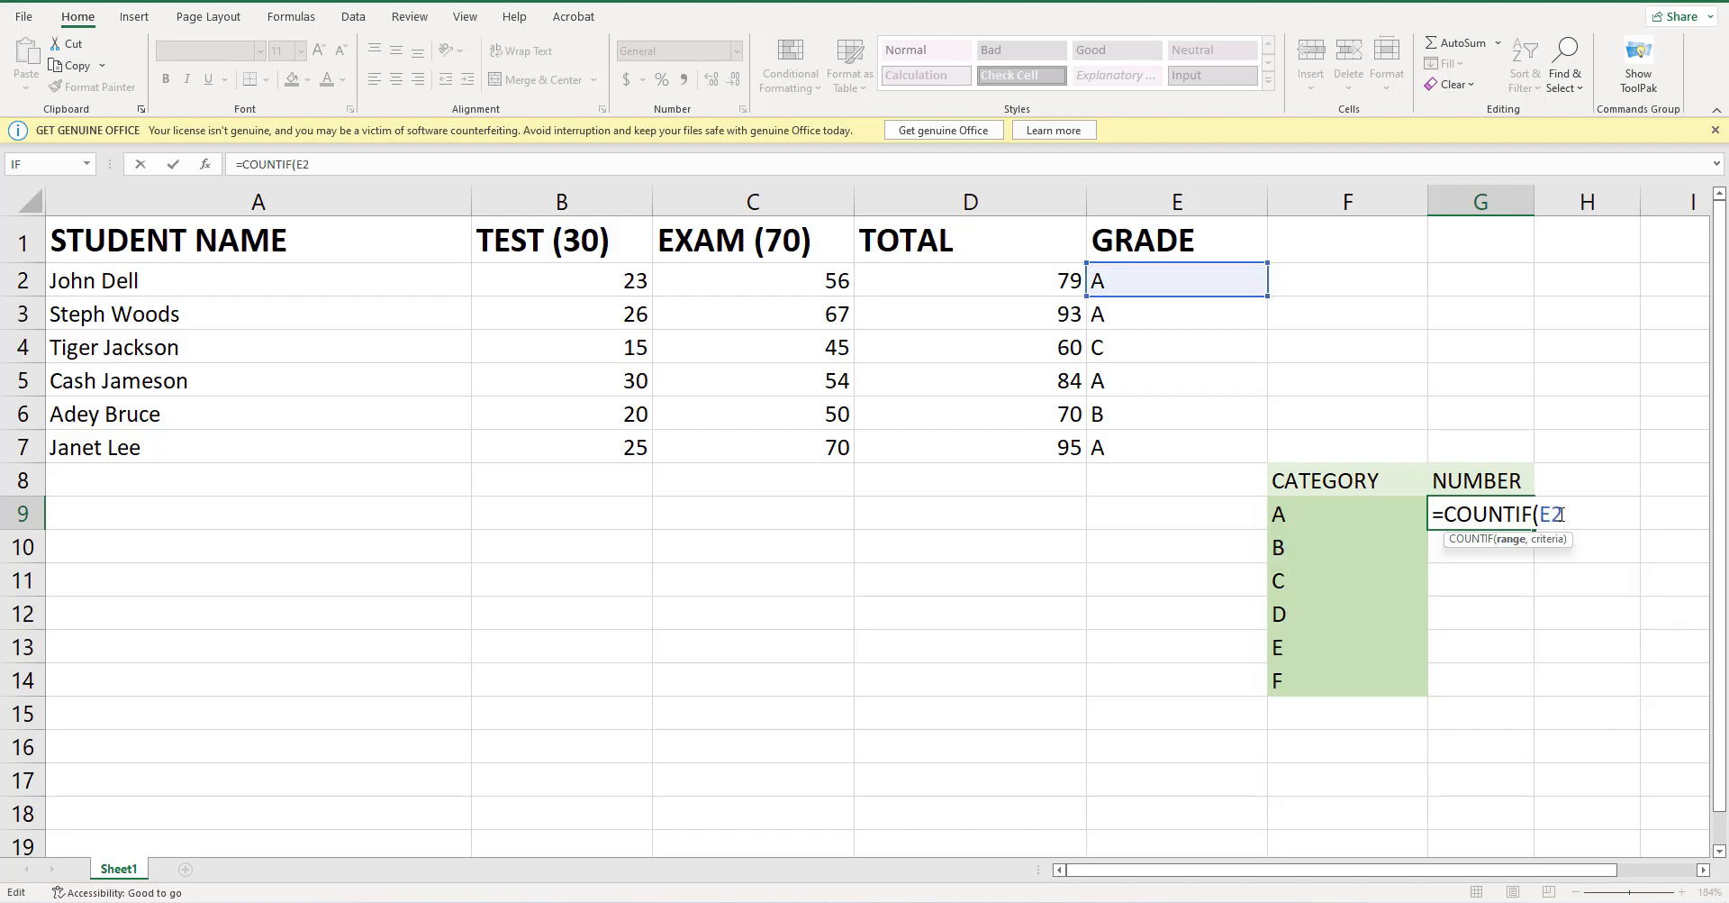
type(":E7")
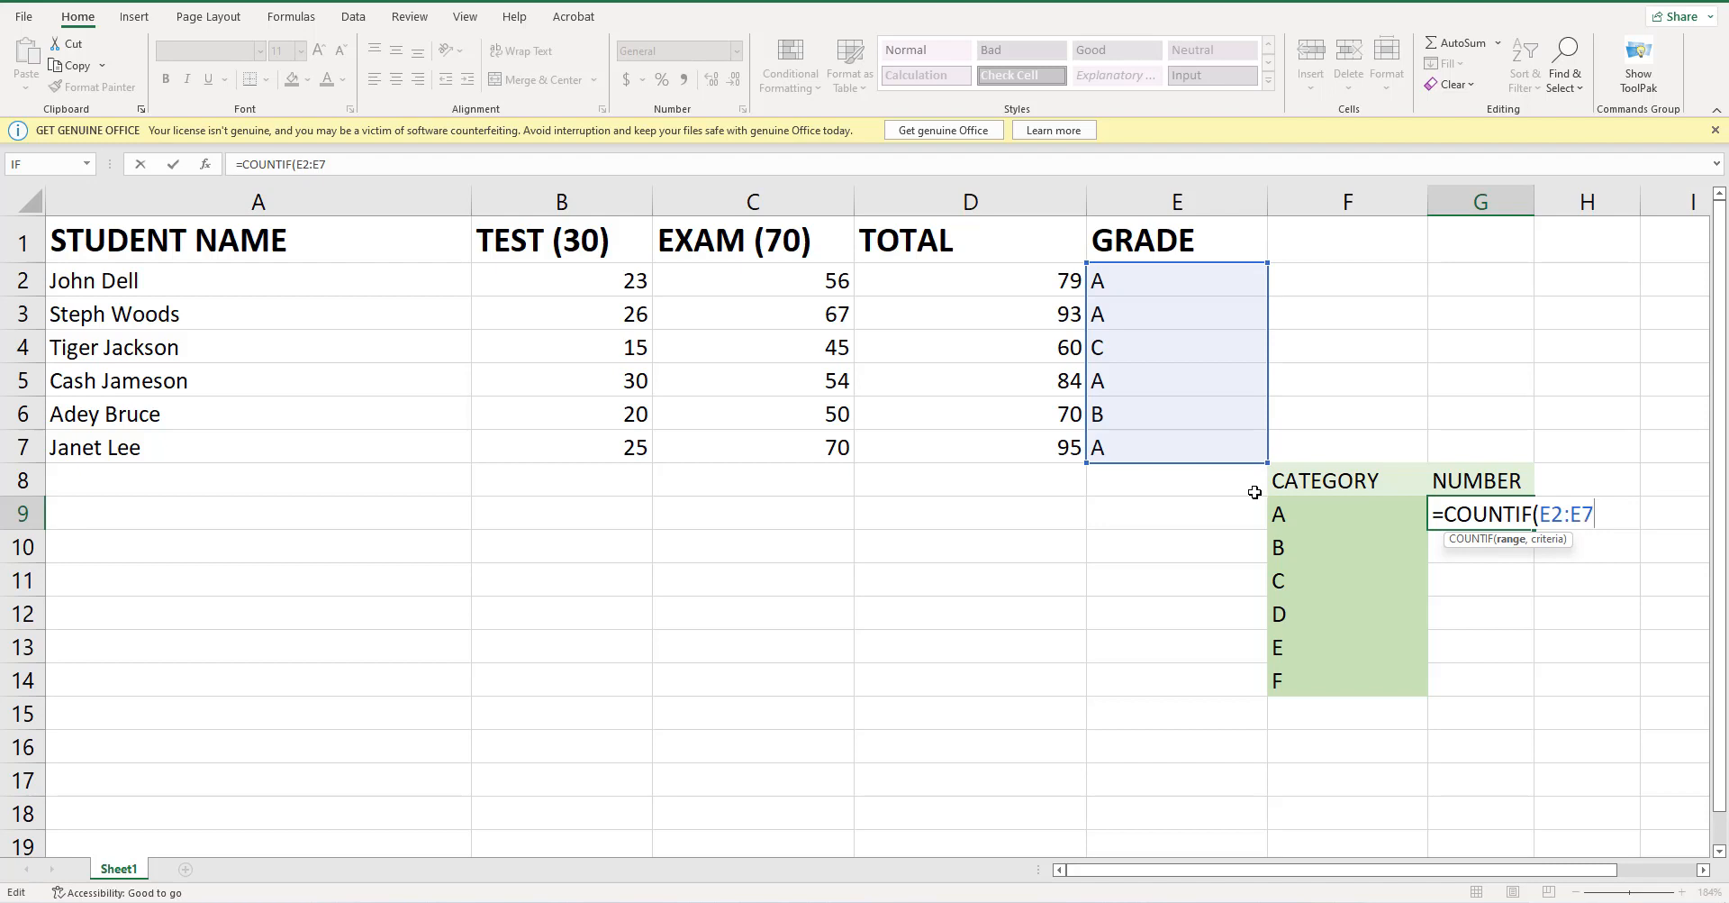
type(",\"A\")")
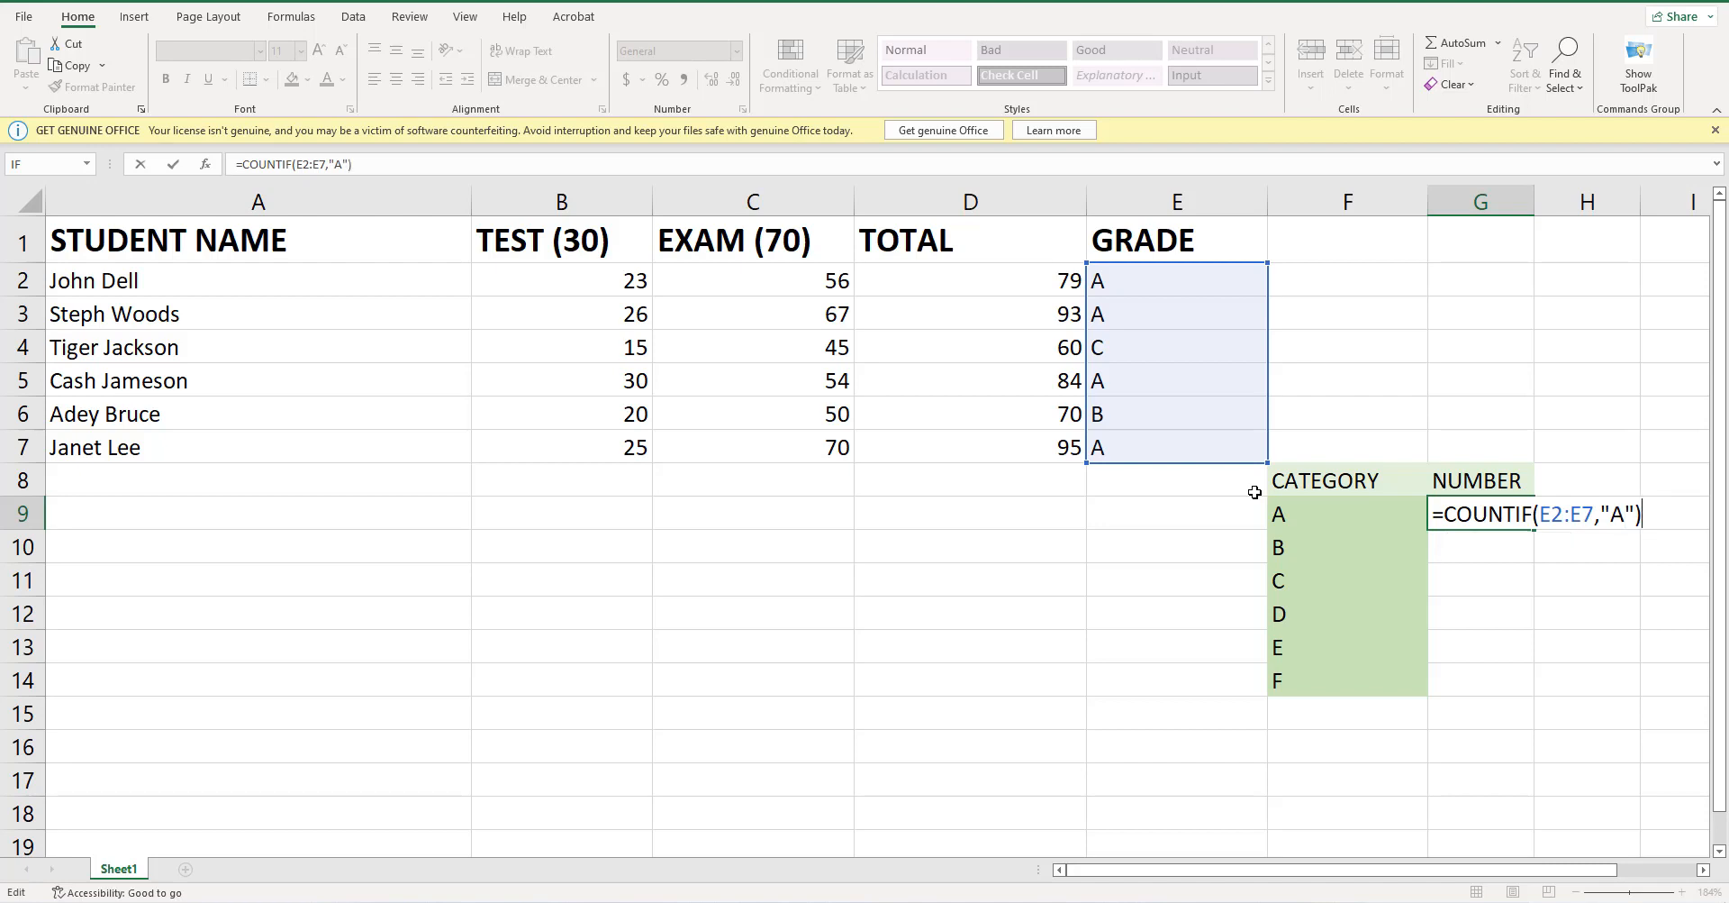
key("Return")
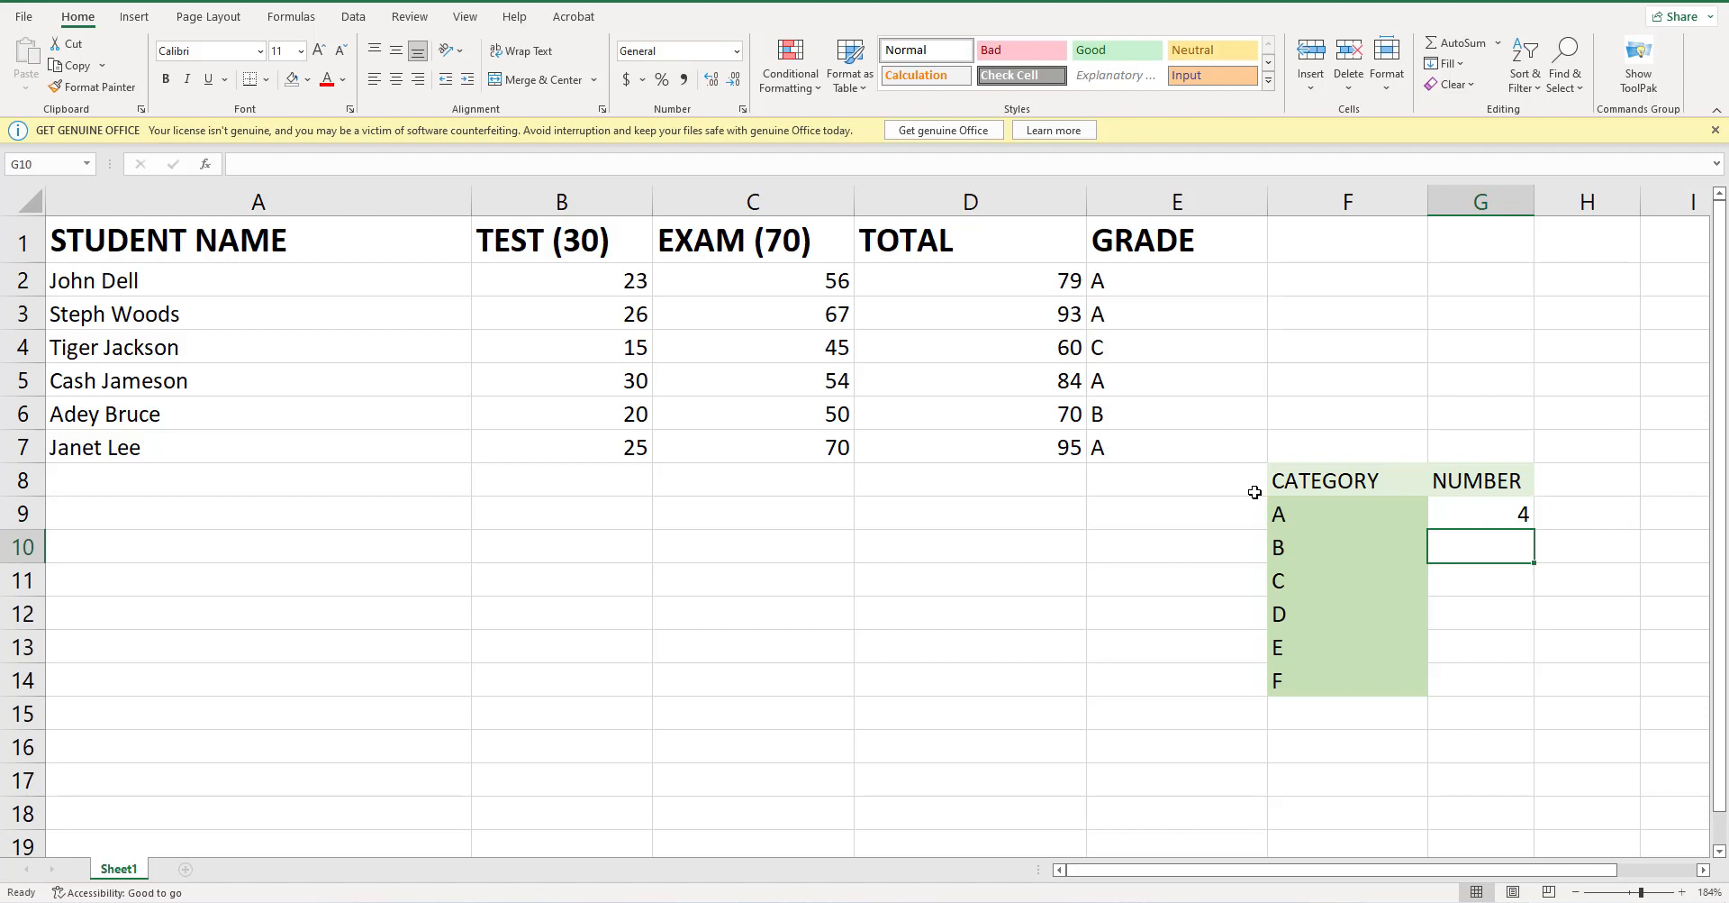
- Replace the criterion "A" in cell G9's formula with a reference to F9, giving =COUNTIF(E2:E7,F9)
left_click(1519, 517)
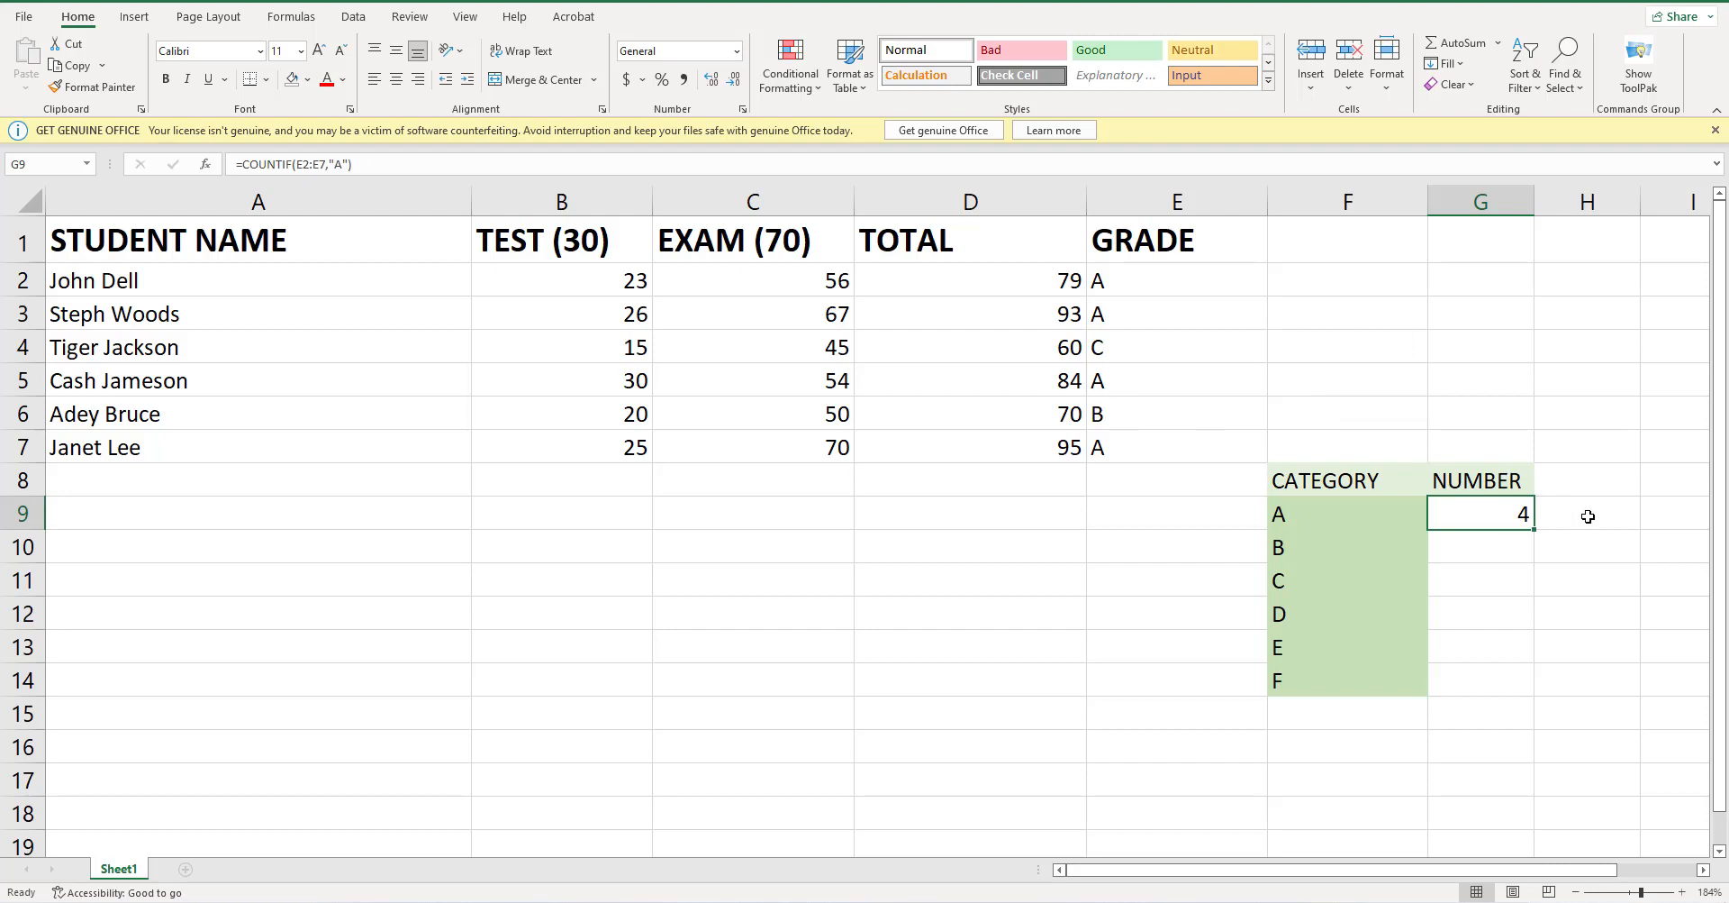
double_click(1514, 516)
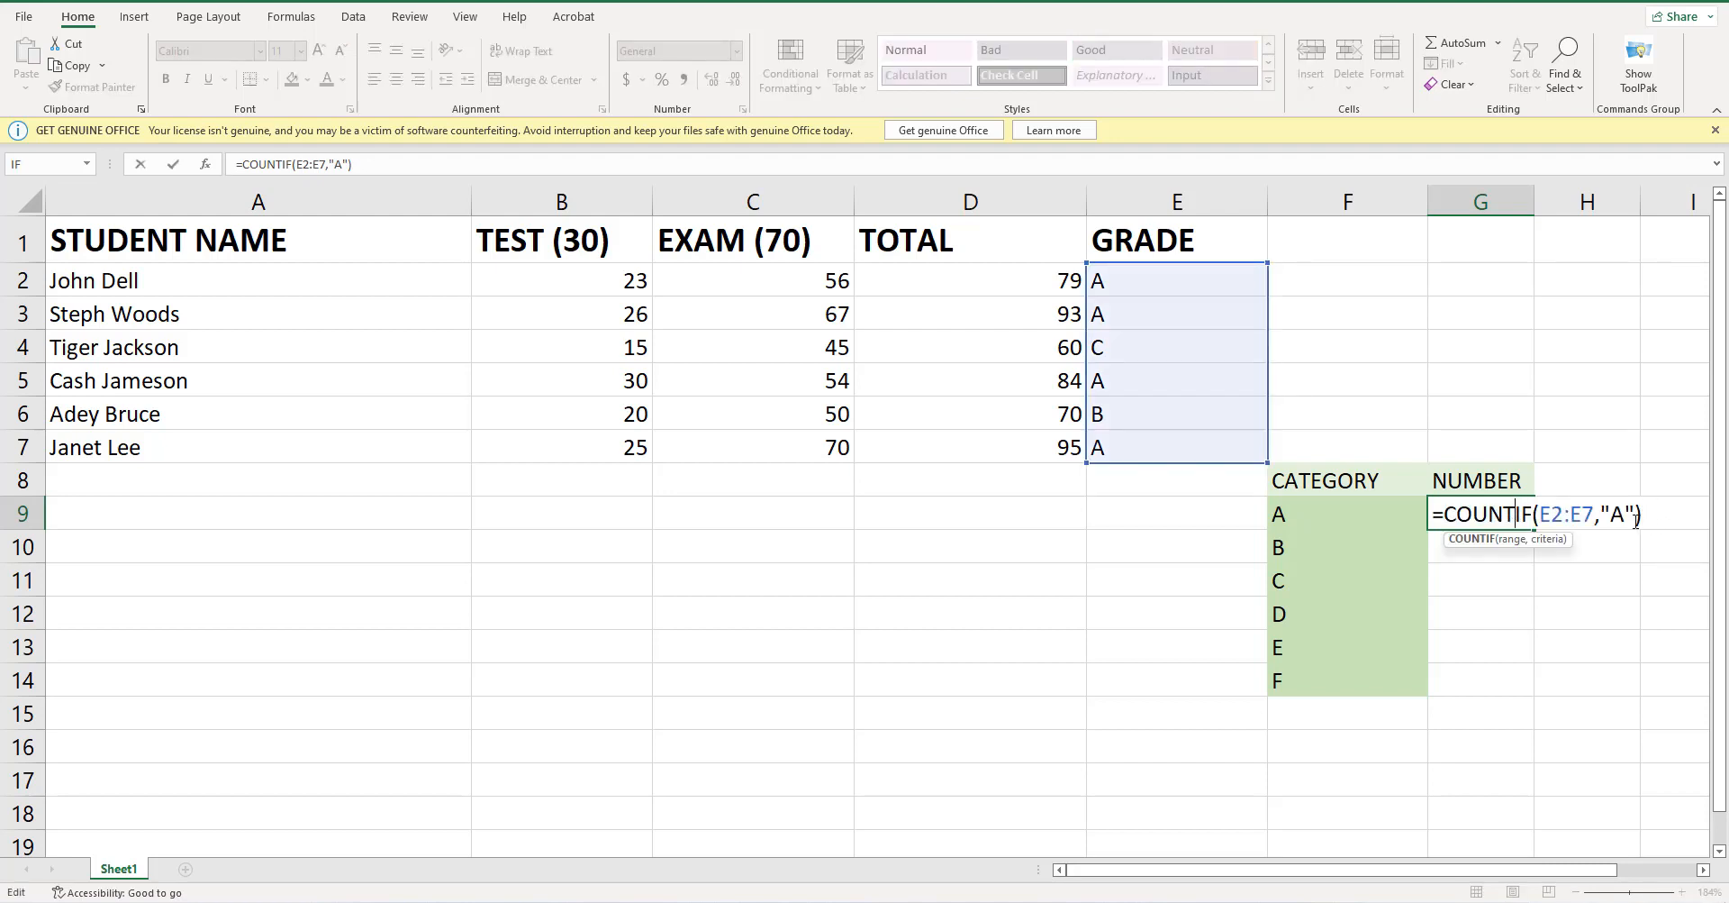
left_click(1634, 517)
key("BackSpace")
key("BackSpace")
key("BackSpace")
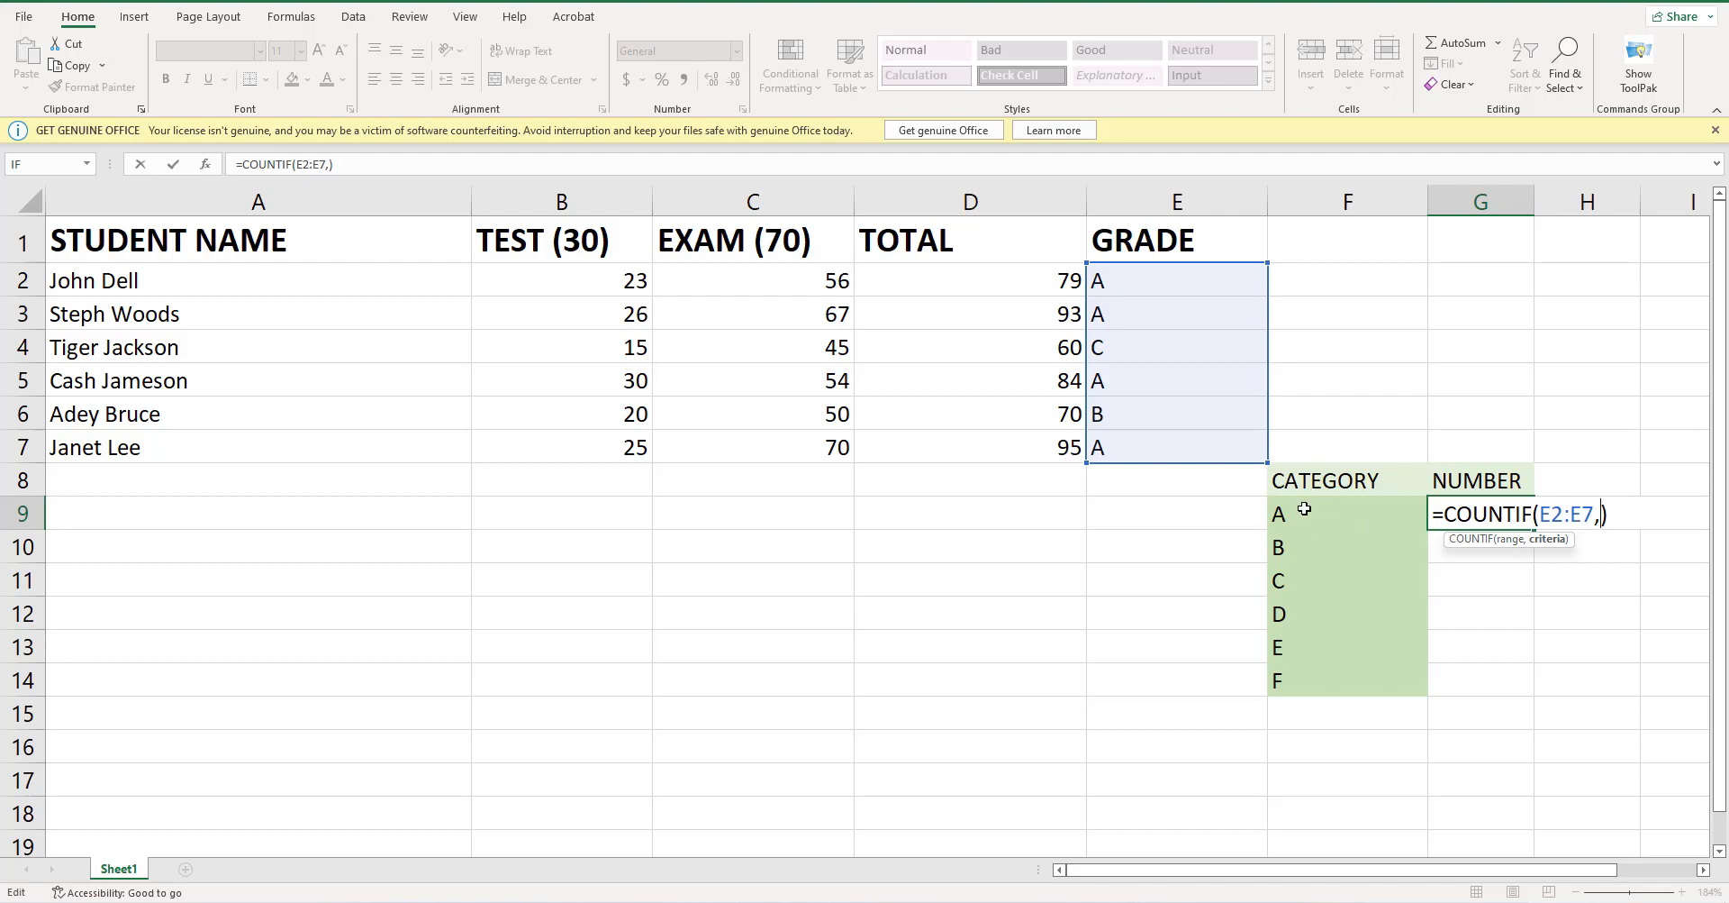
left_click(1310, 519)
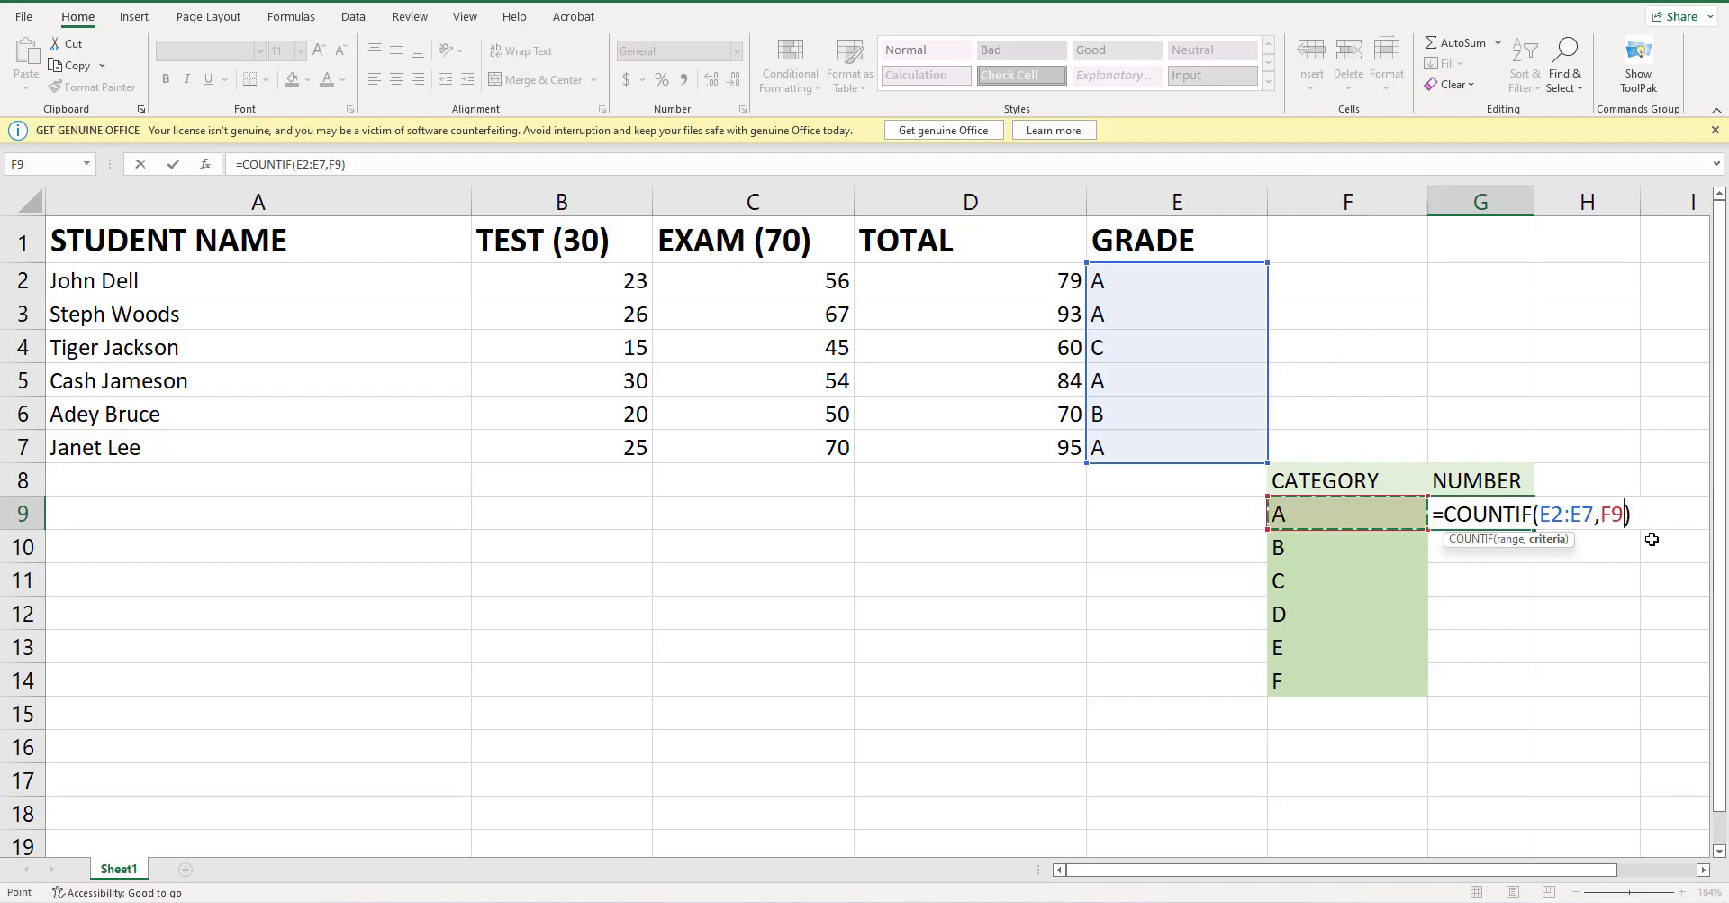
left_click(1631, 515)
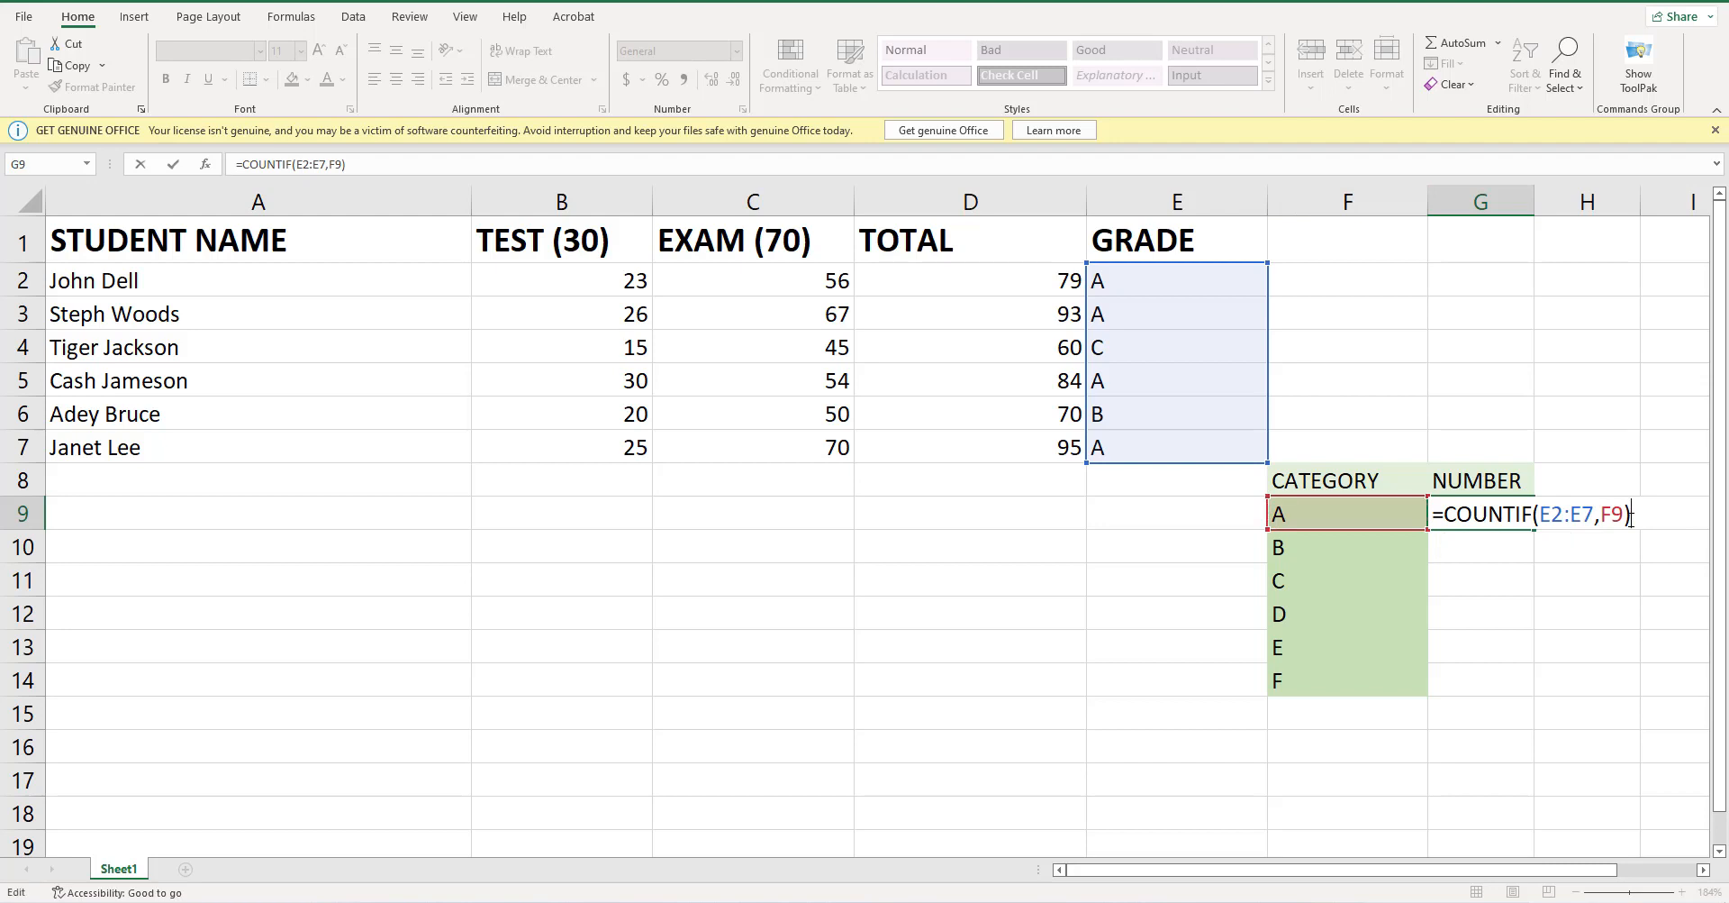
key("Return")
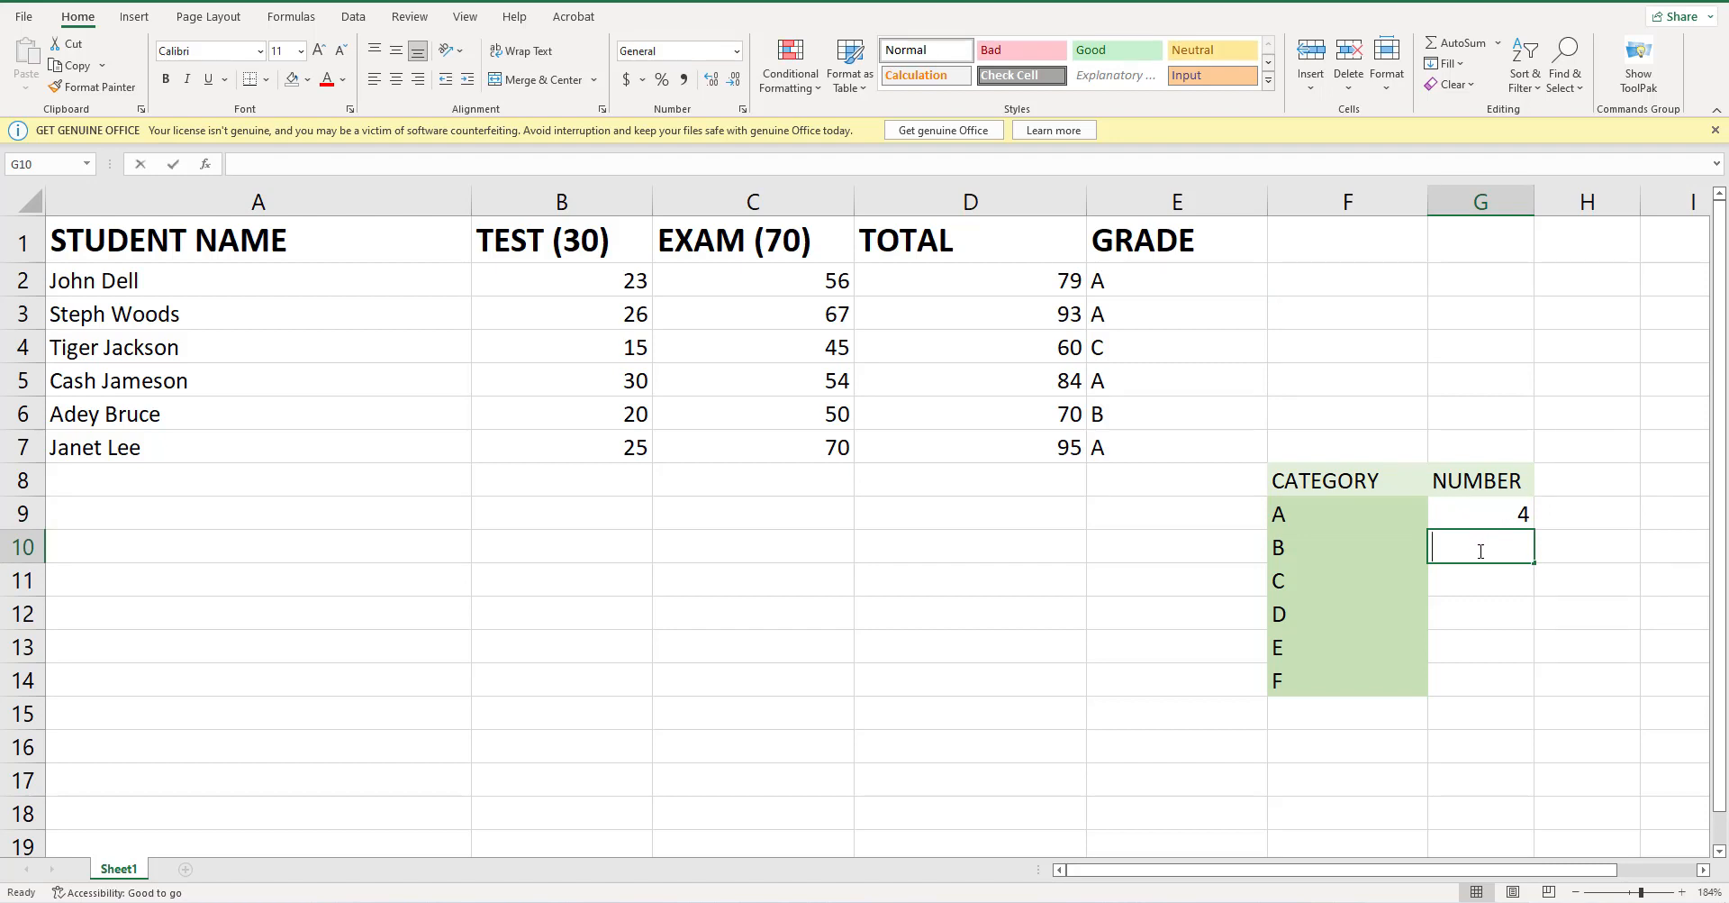
- Try to enter the formula =COUNTIF(E2:E7) in cell G10 beside grade B
double_click(1480, 551)
type("=")
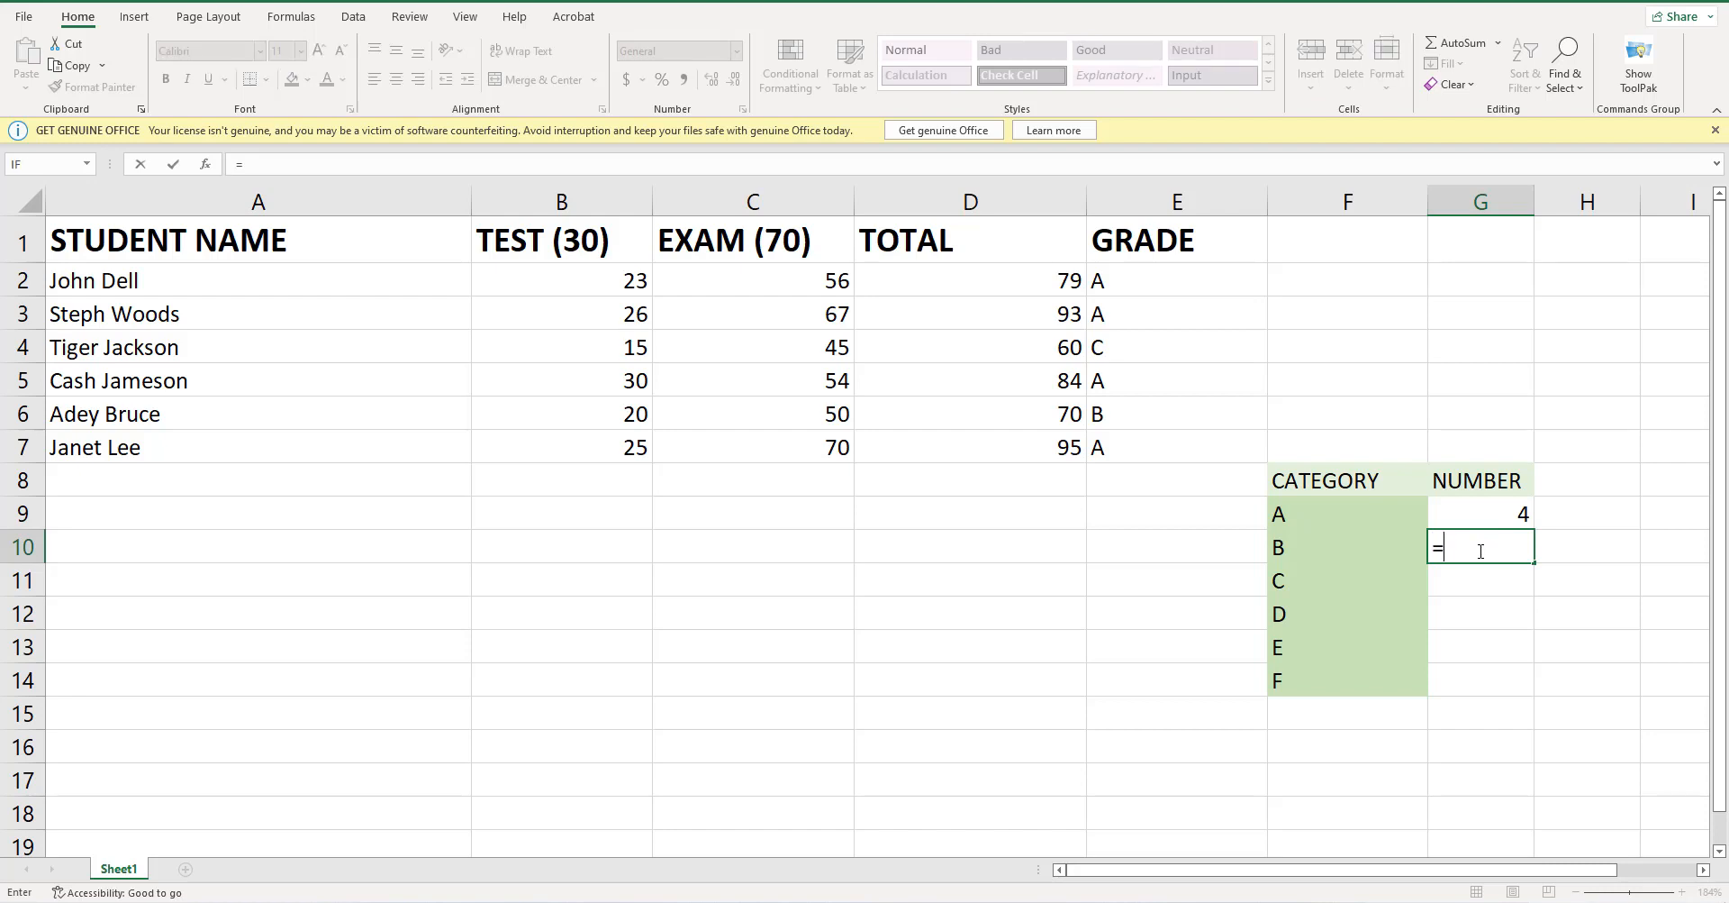
type("COUNT")
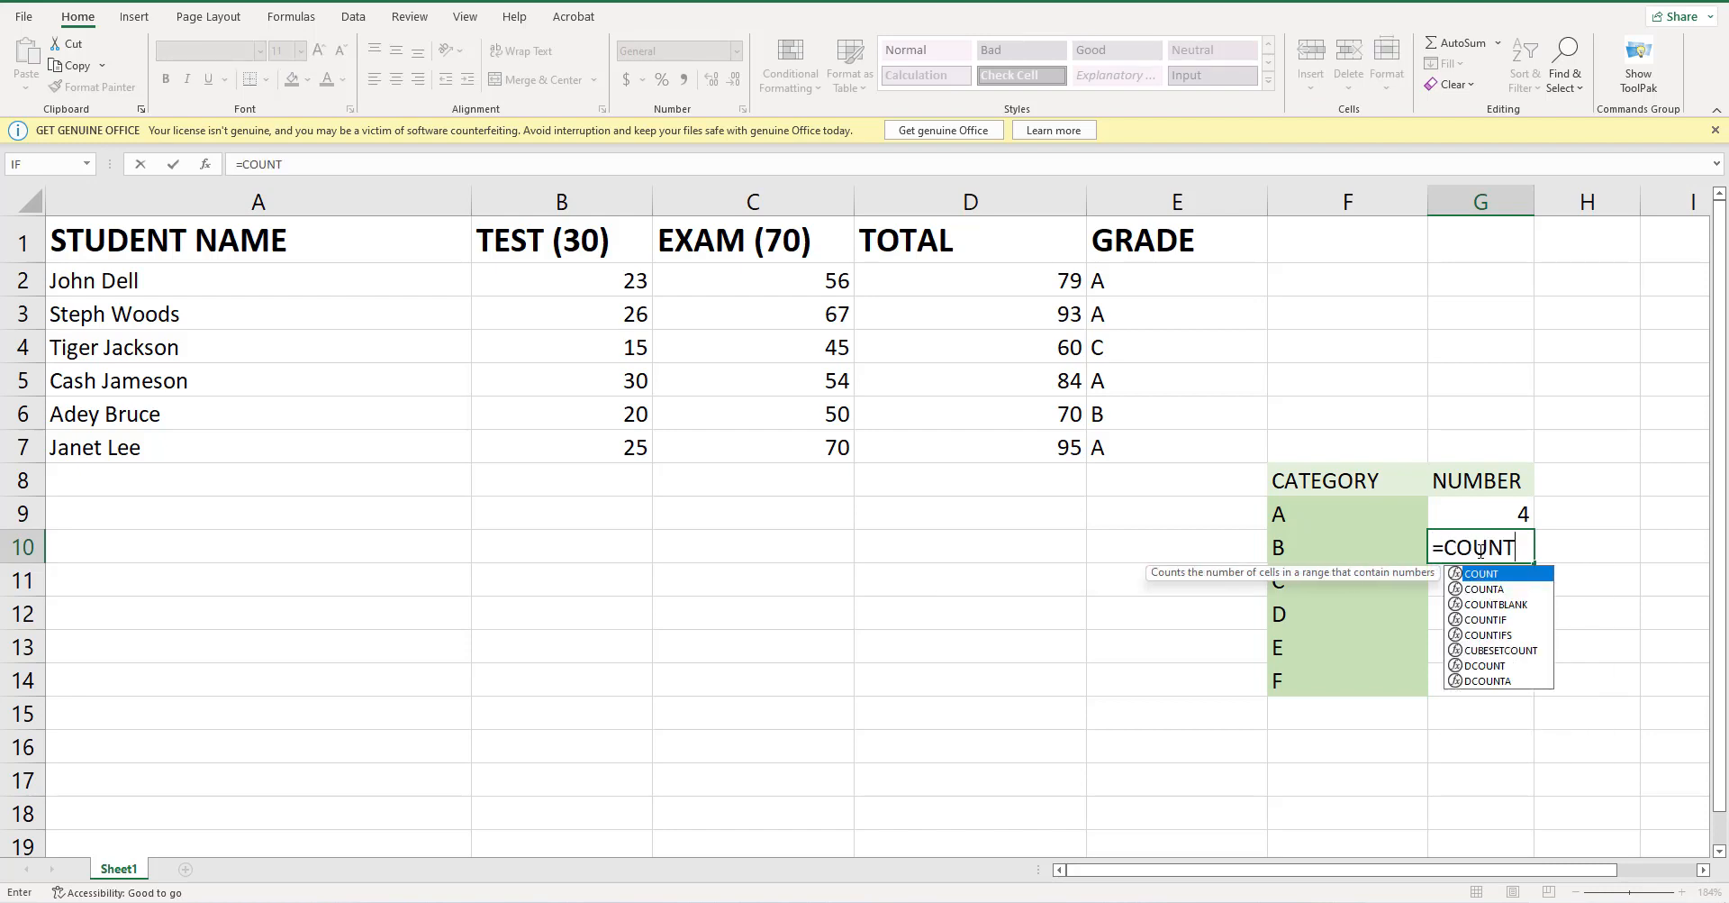
type("IF(")
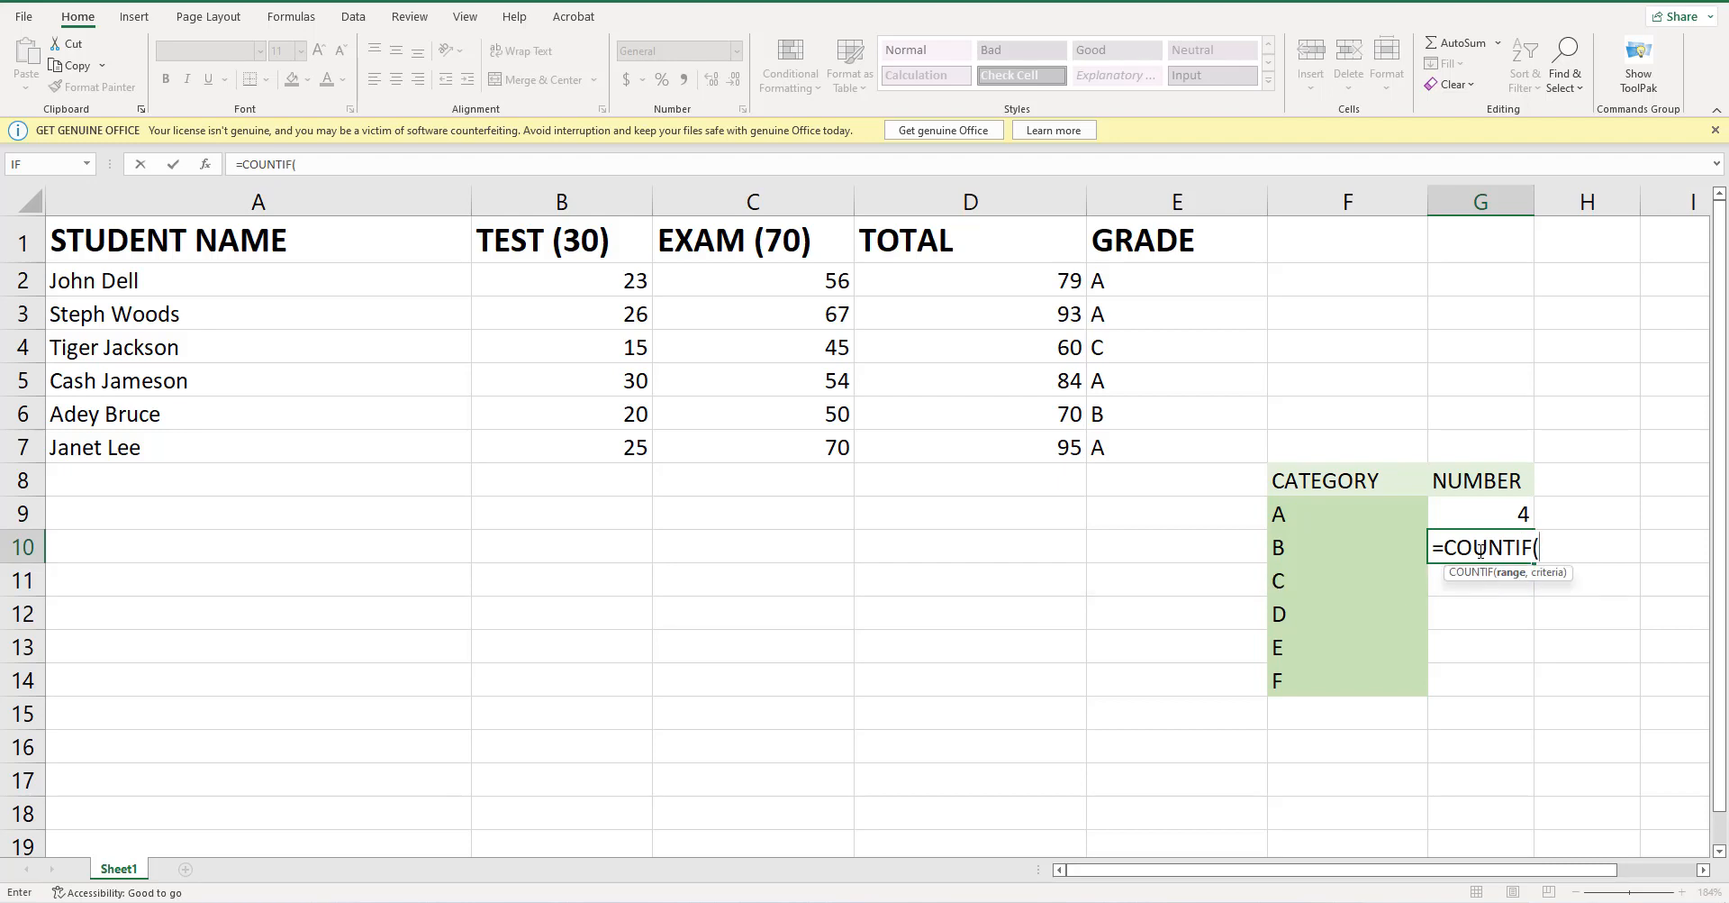
type("E2")
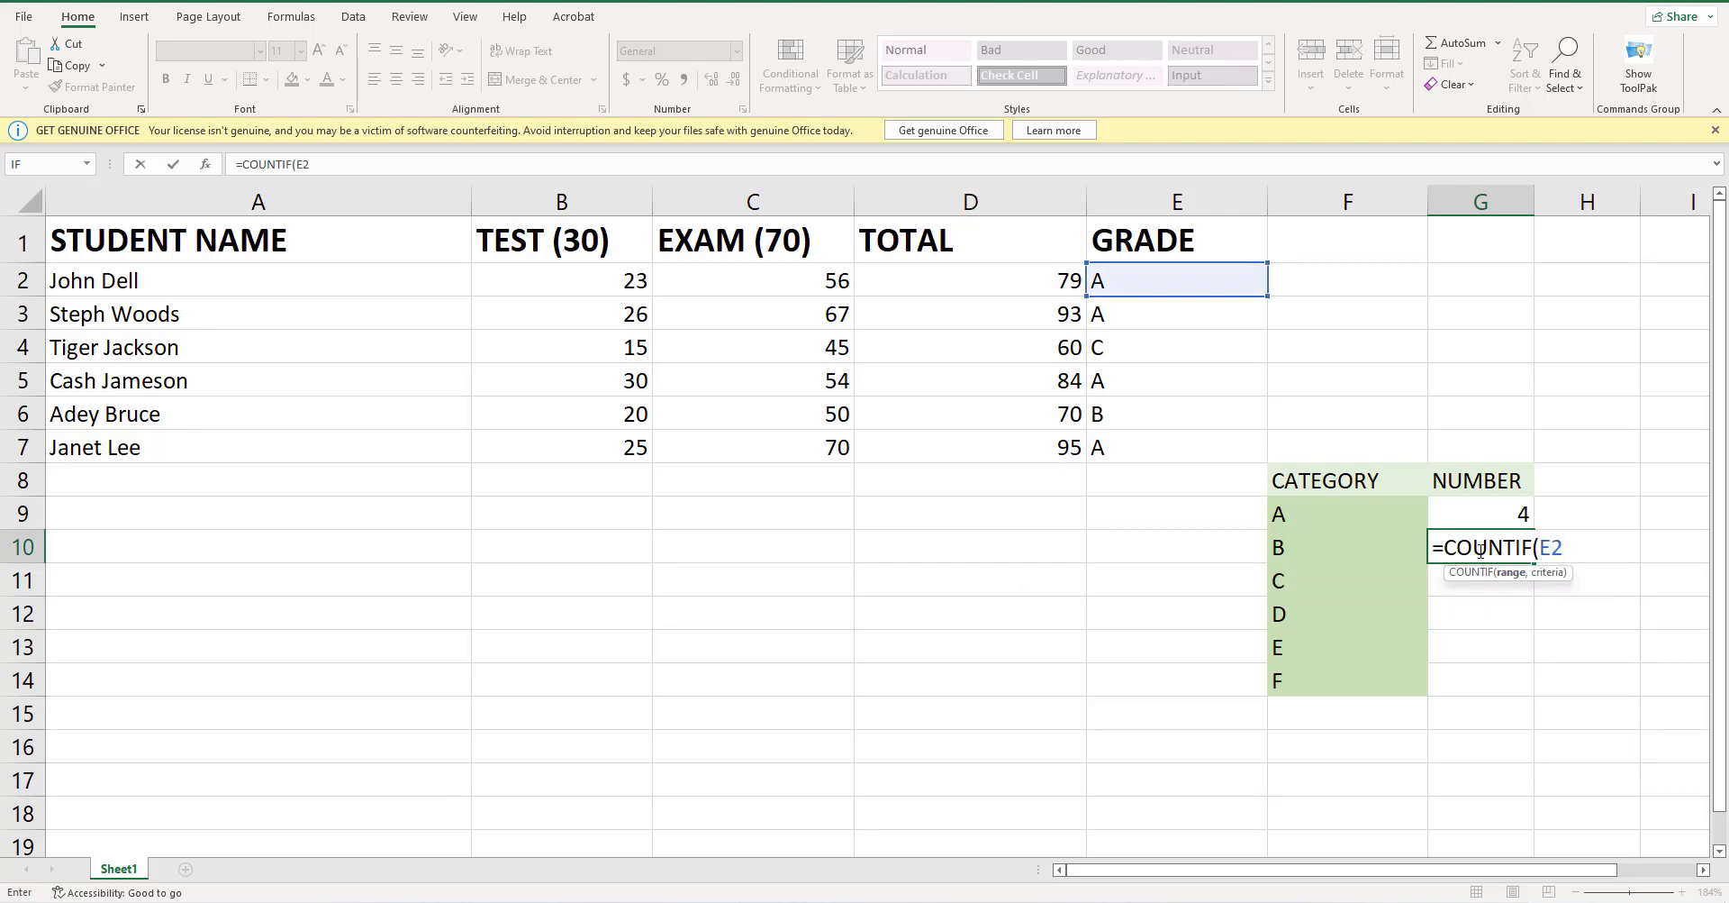
type(":E7")
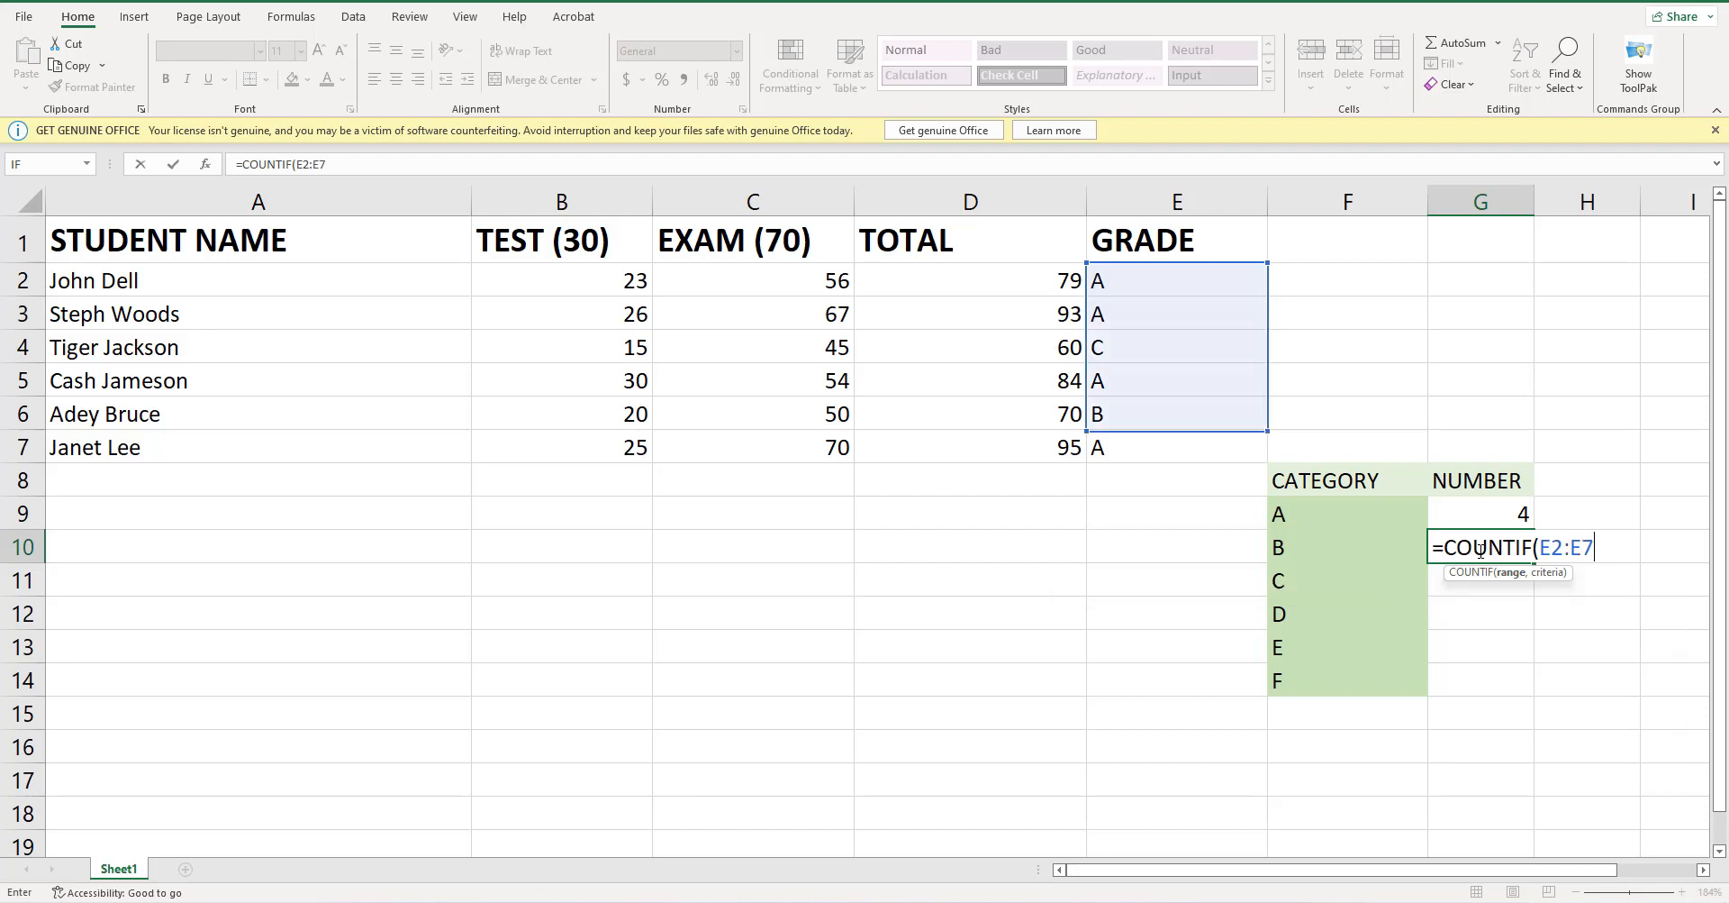
type(")")
key("Return")
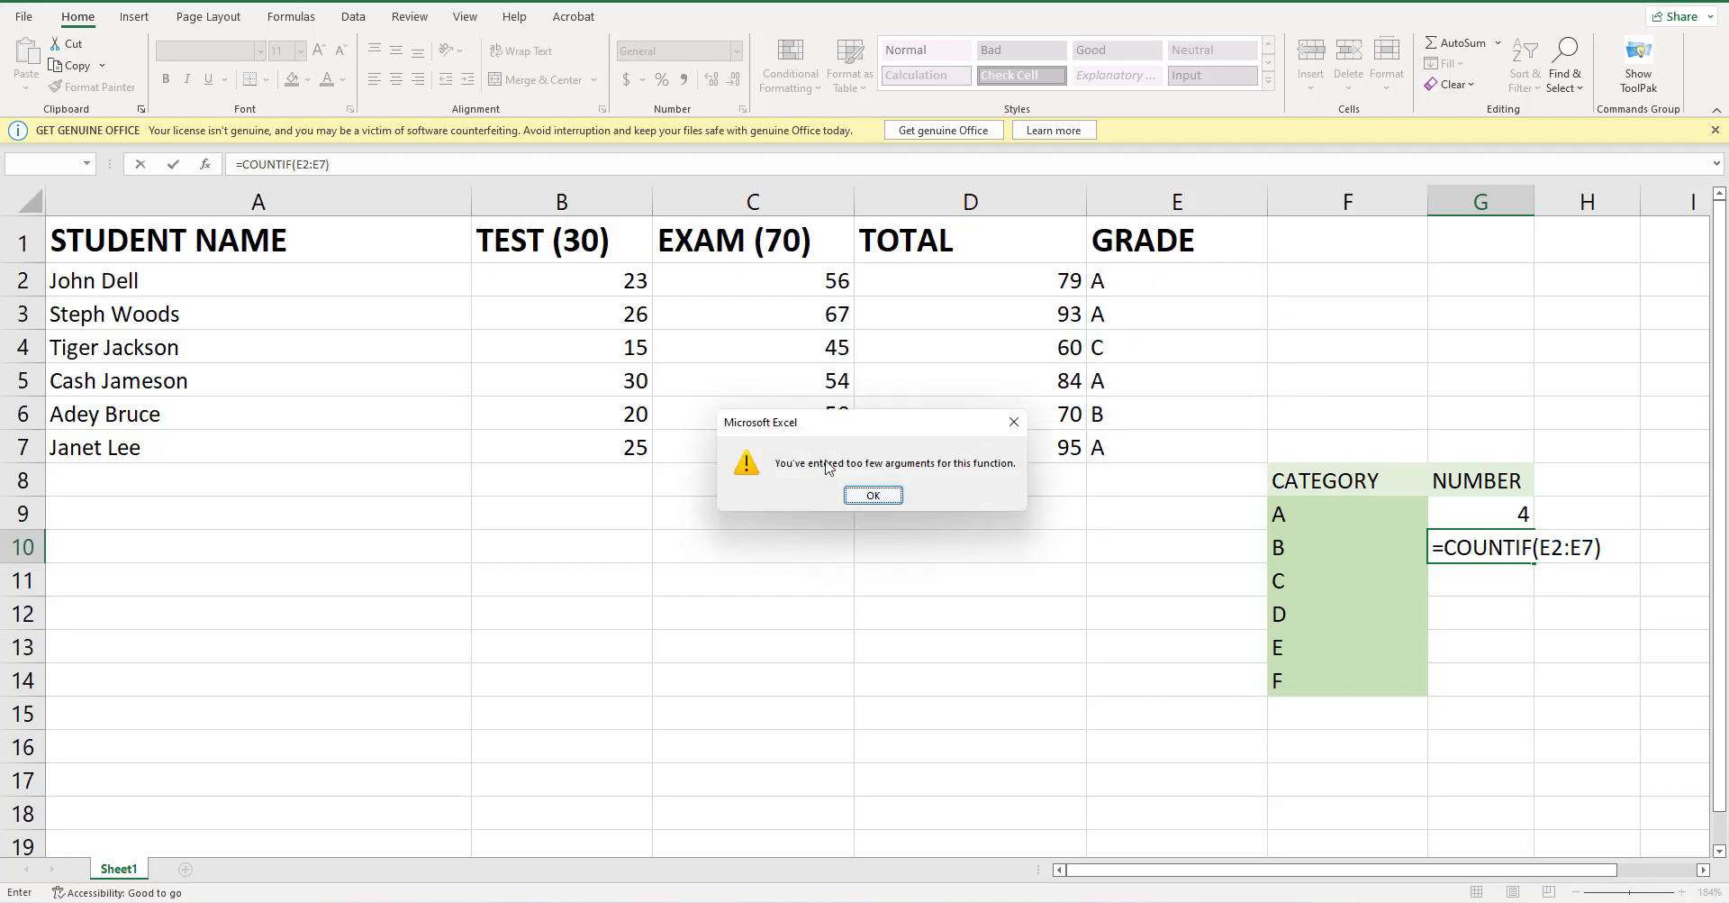
left_click(893, 499)
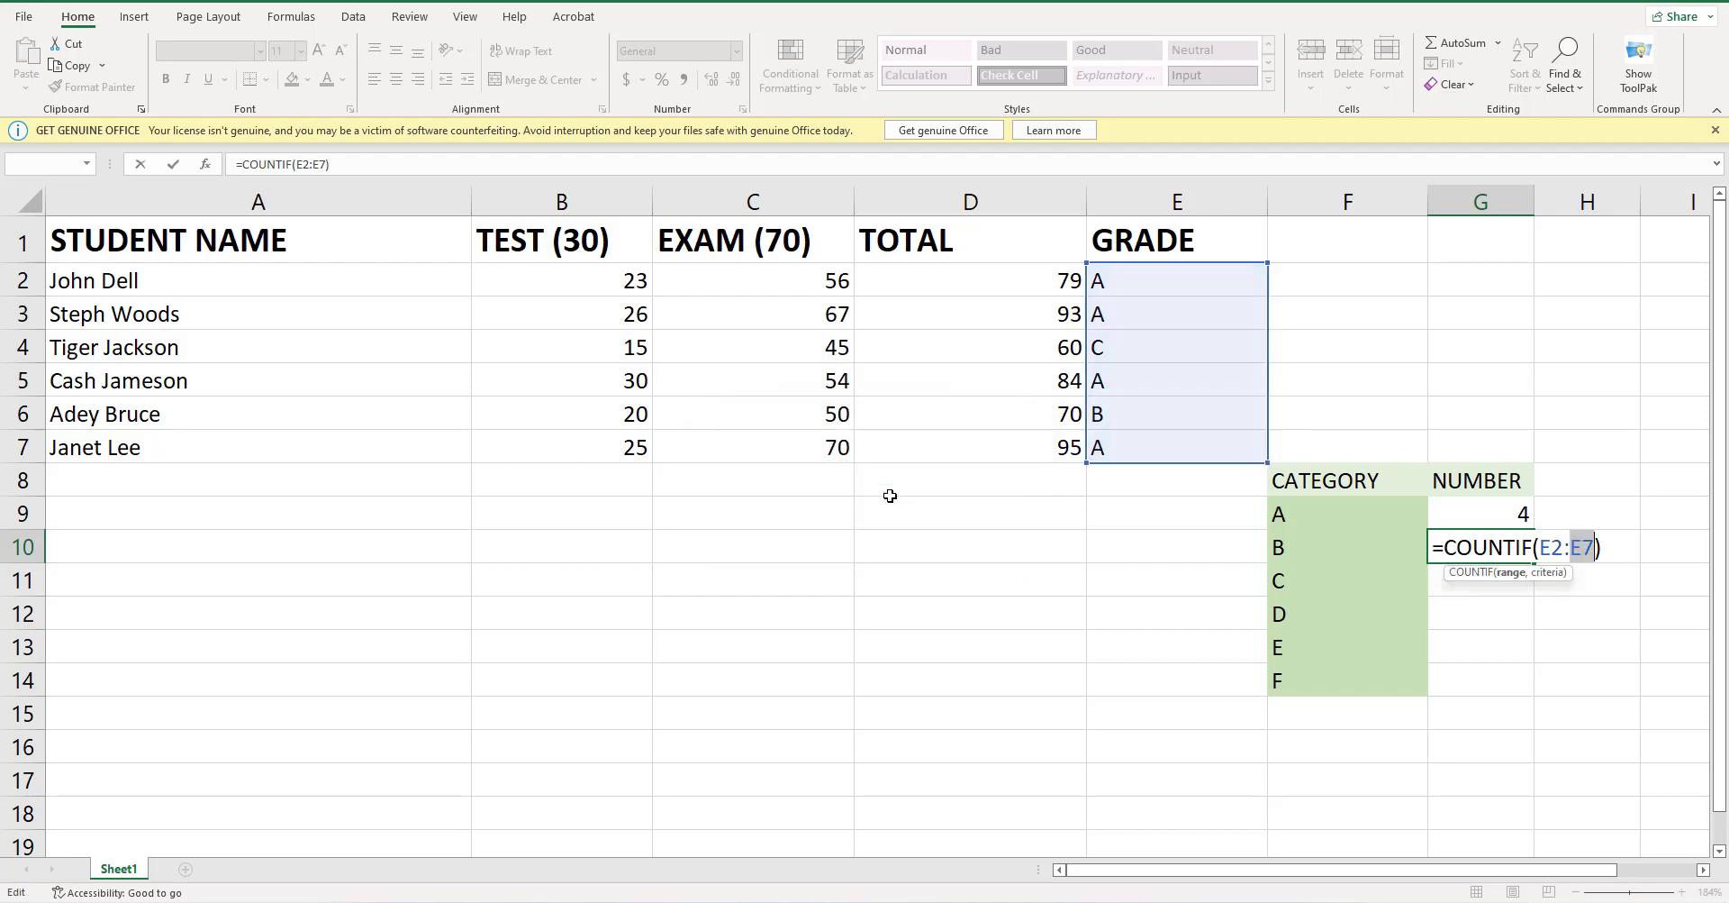
- Complete the formula in cell G10 as =COUNTIF(E2:E7,F10) to count the students with grade B
left_click(890, 492)
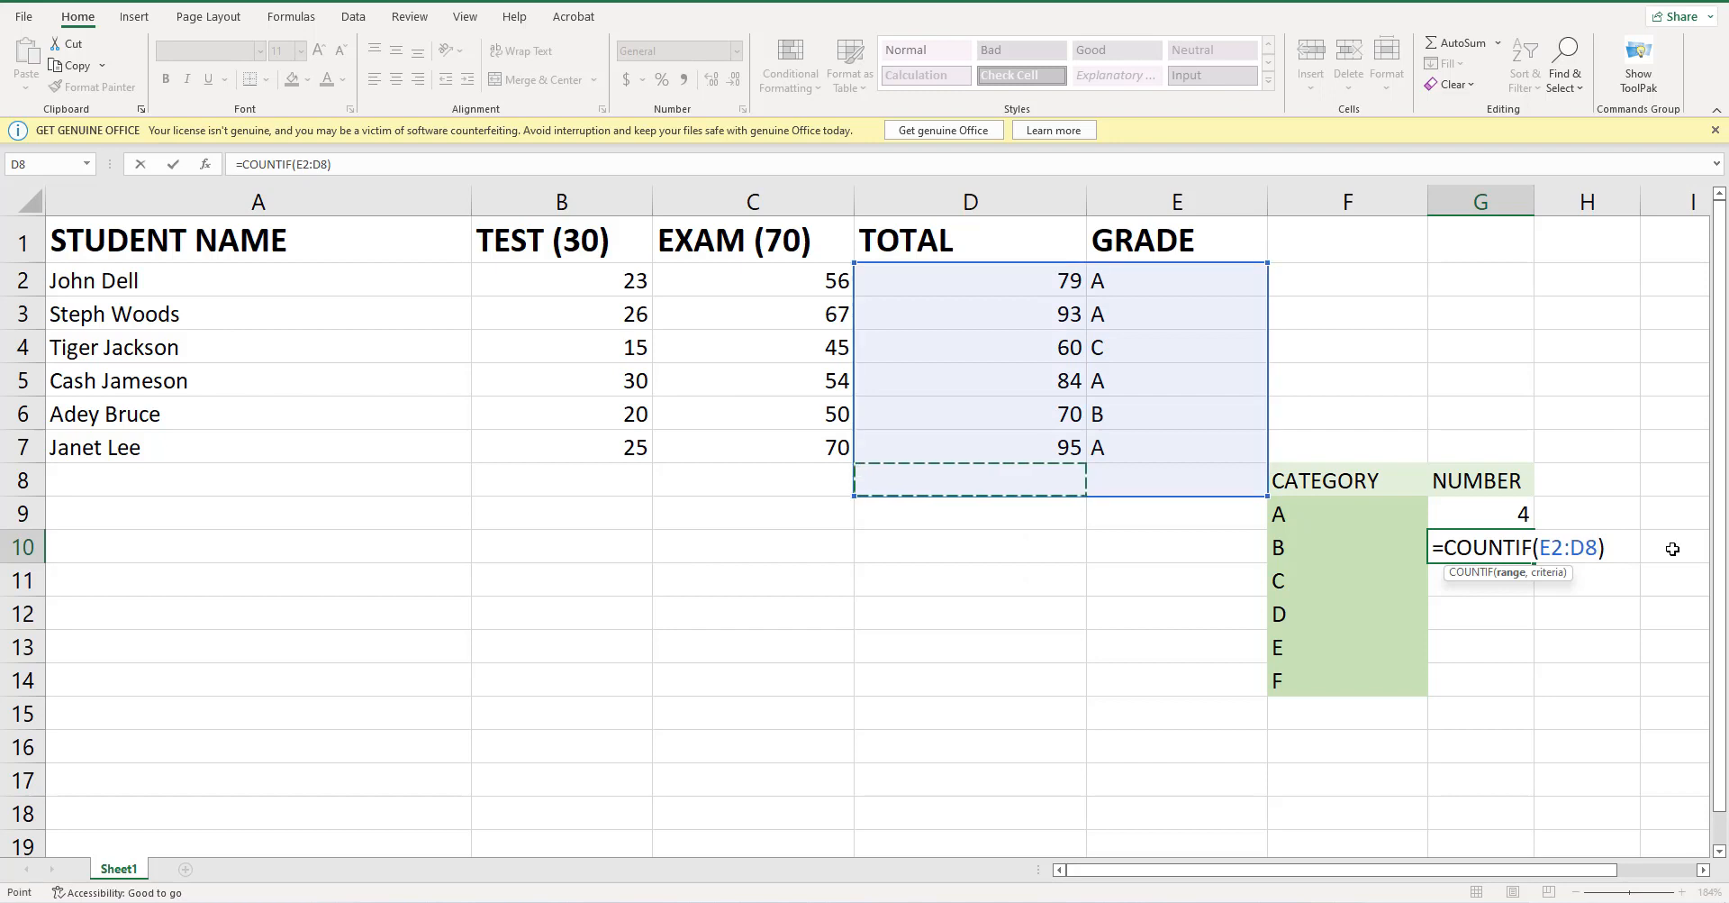
left_click(1590, 550)
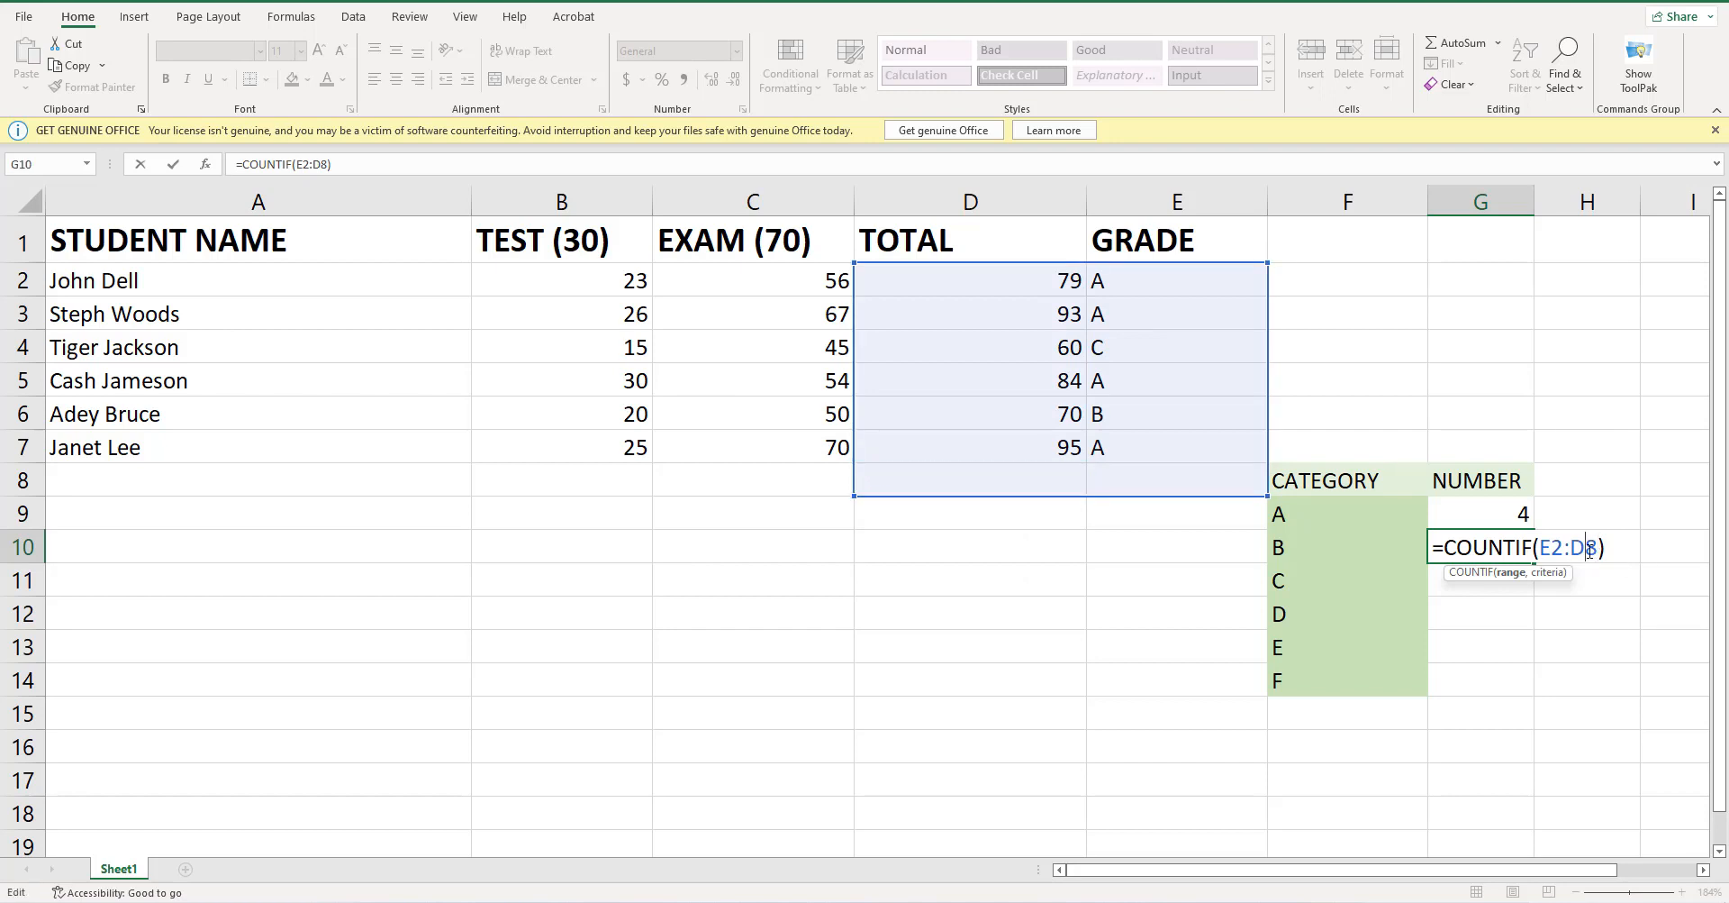
key("BackSpace")
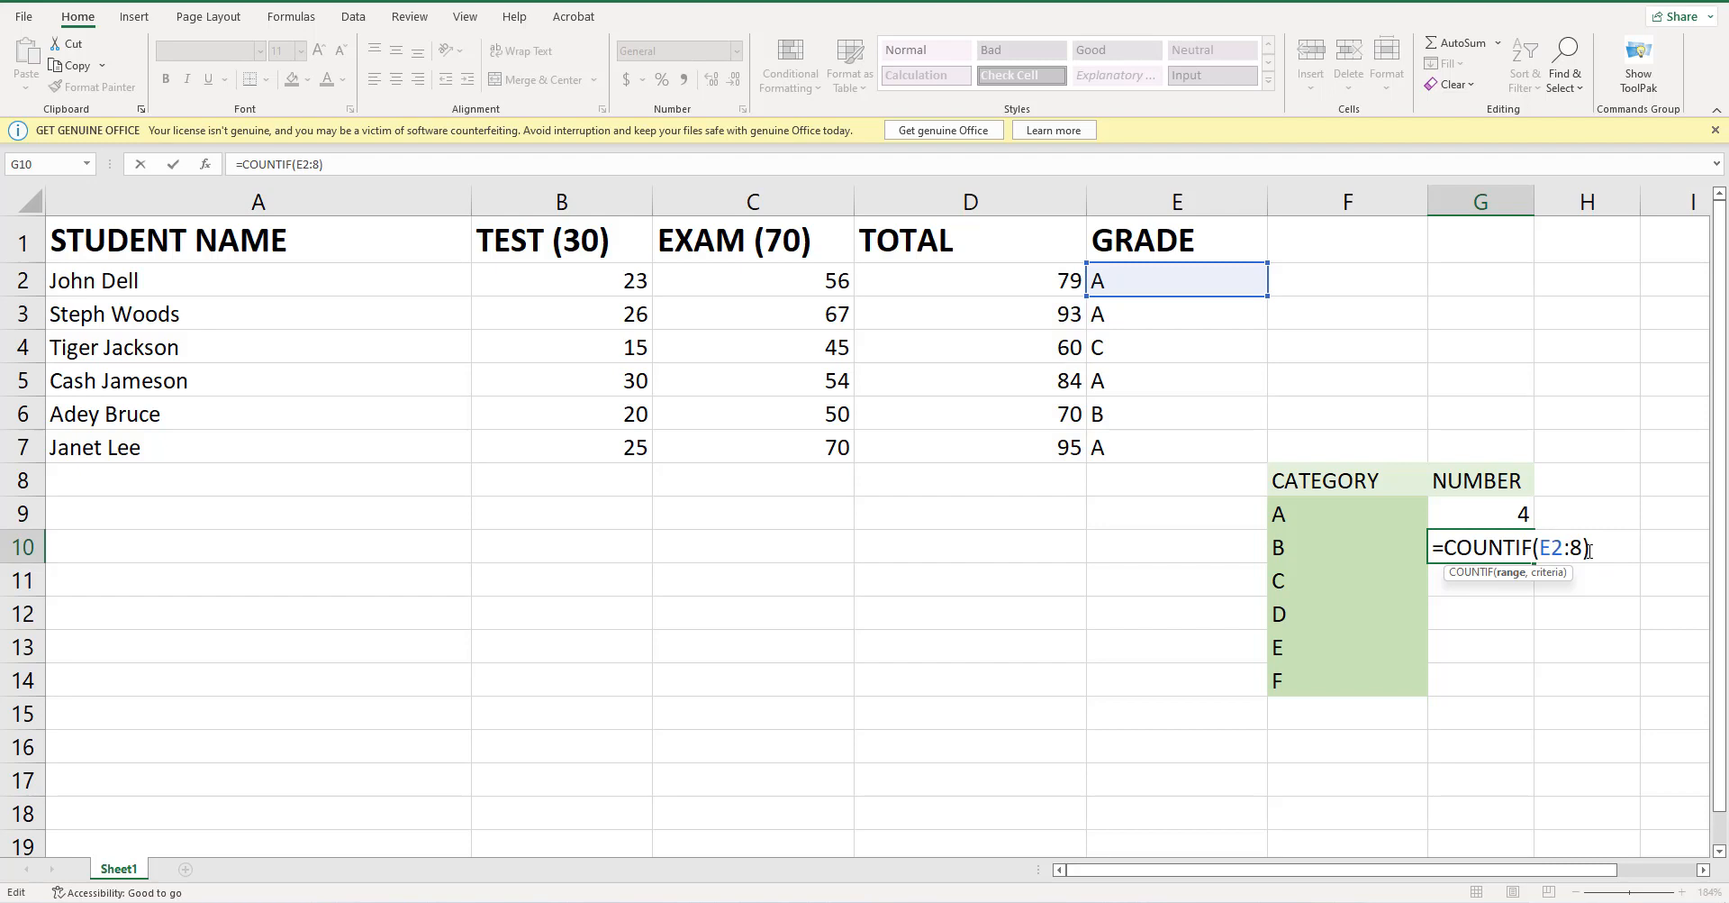
type("E")
key("Right")
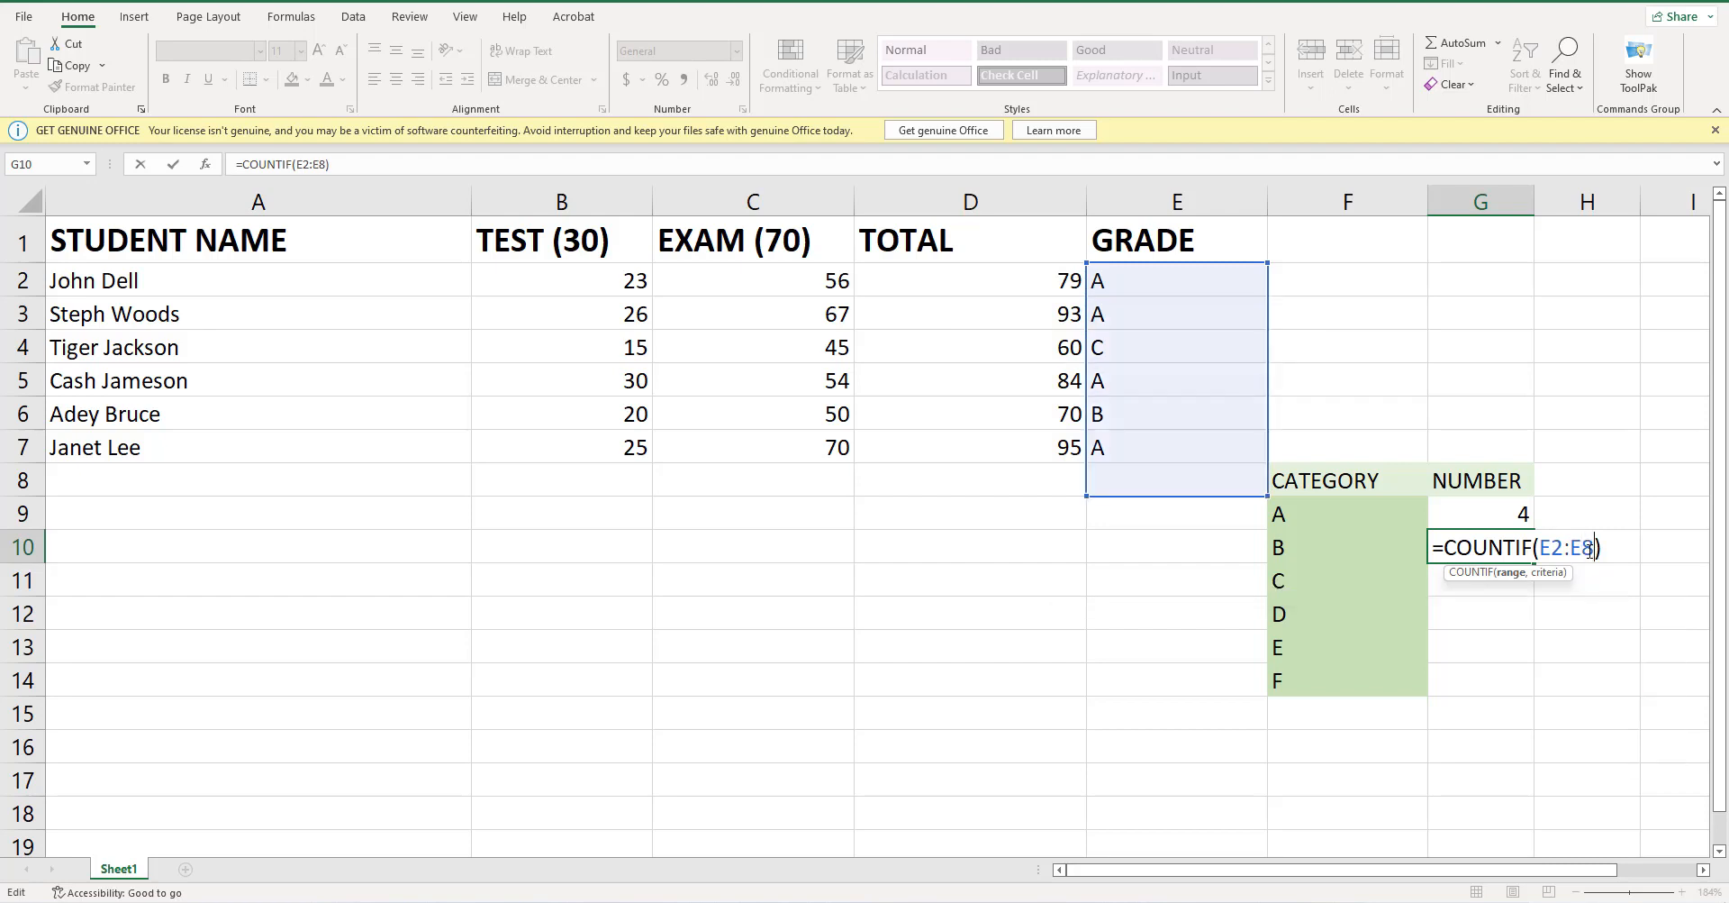
key("BackSpace")
type("7")
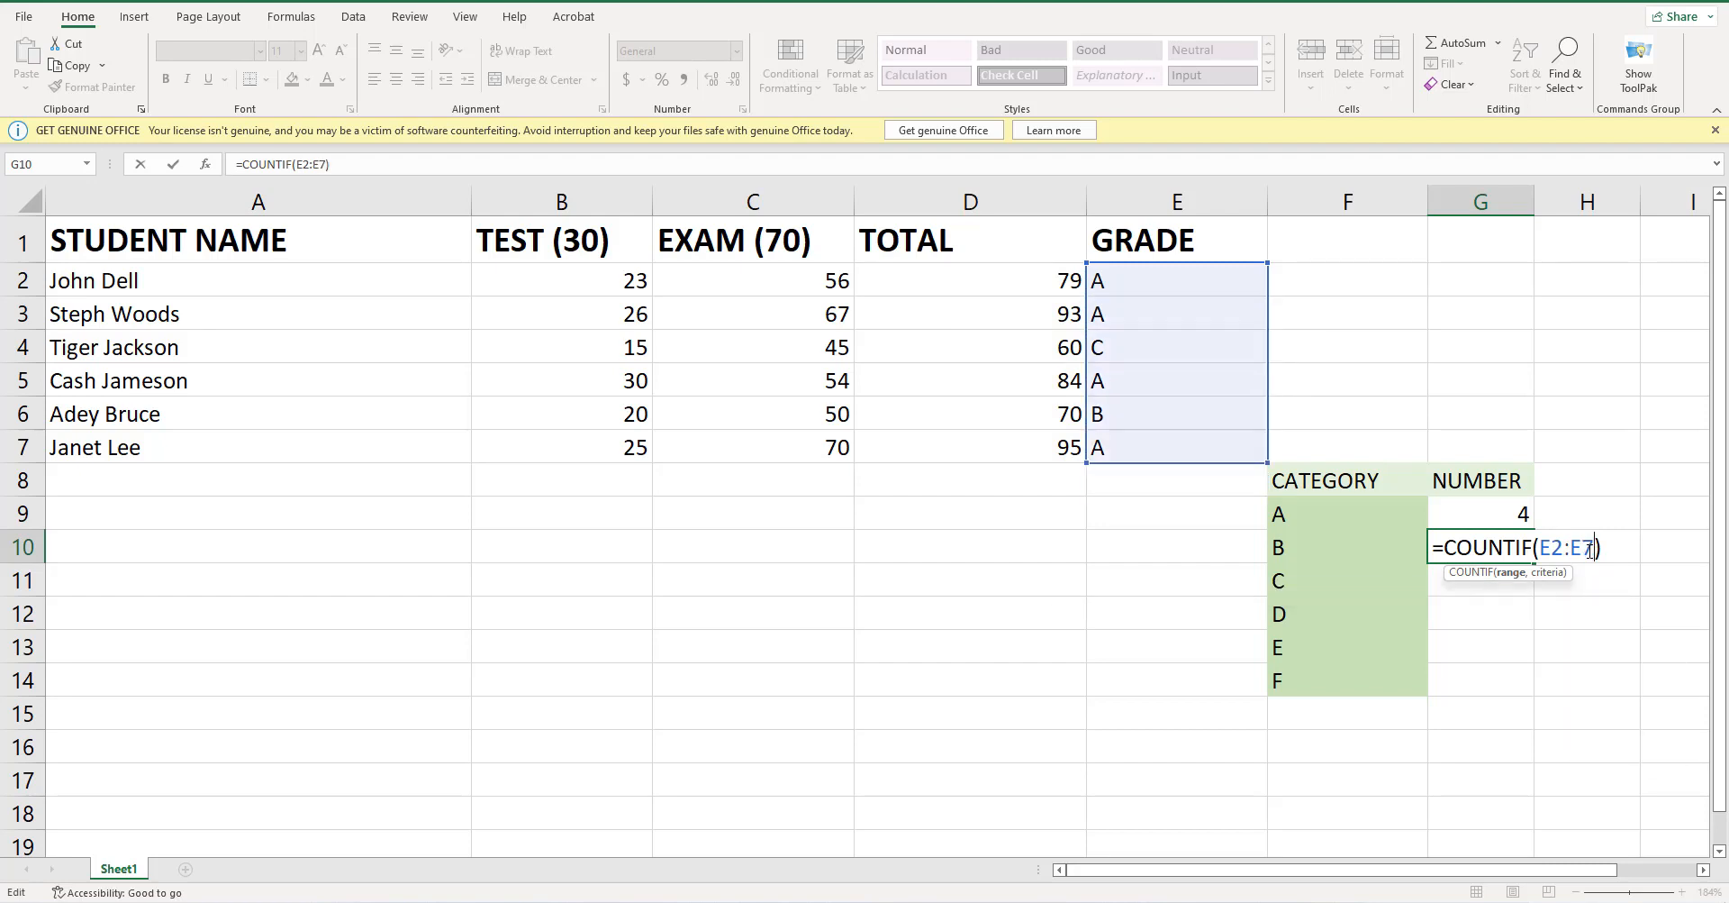
type(",F10")
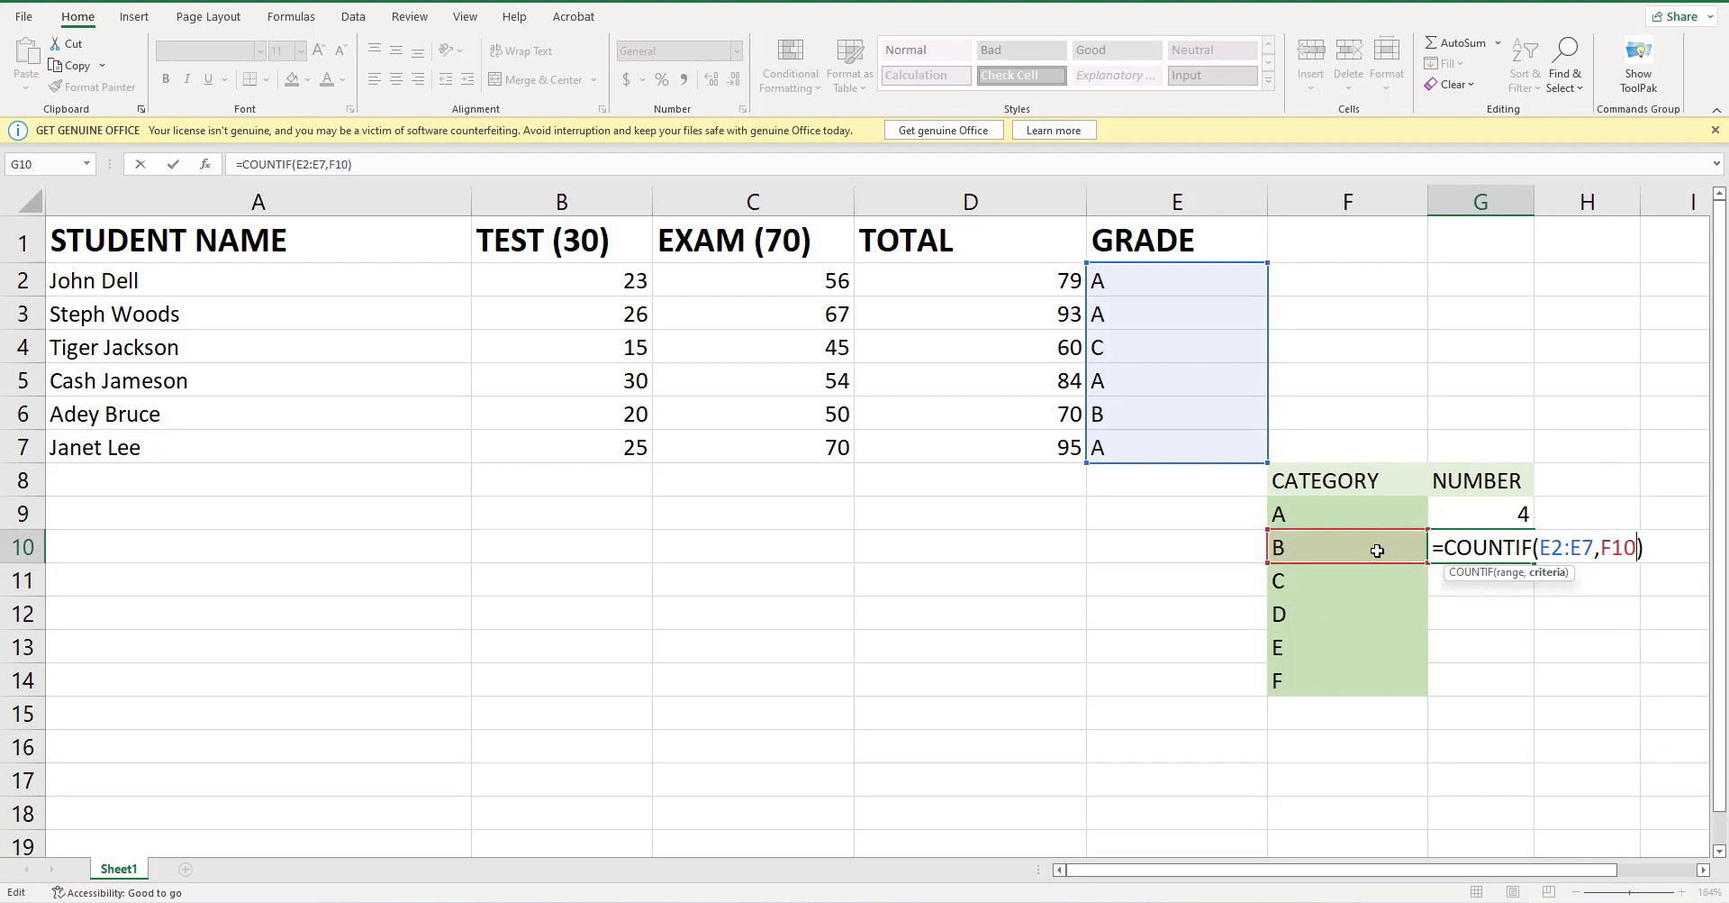
left_click(1663, 549)
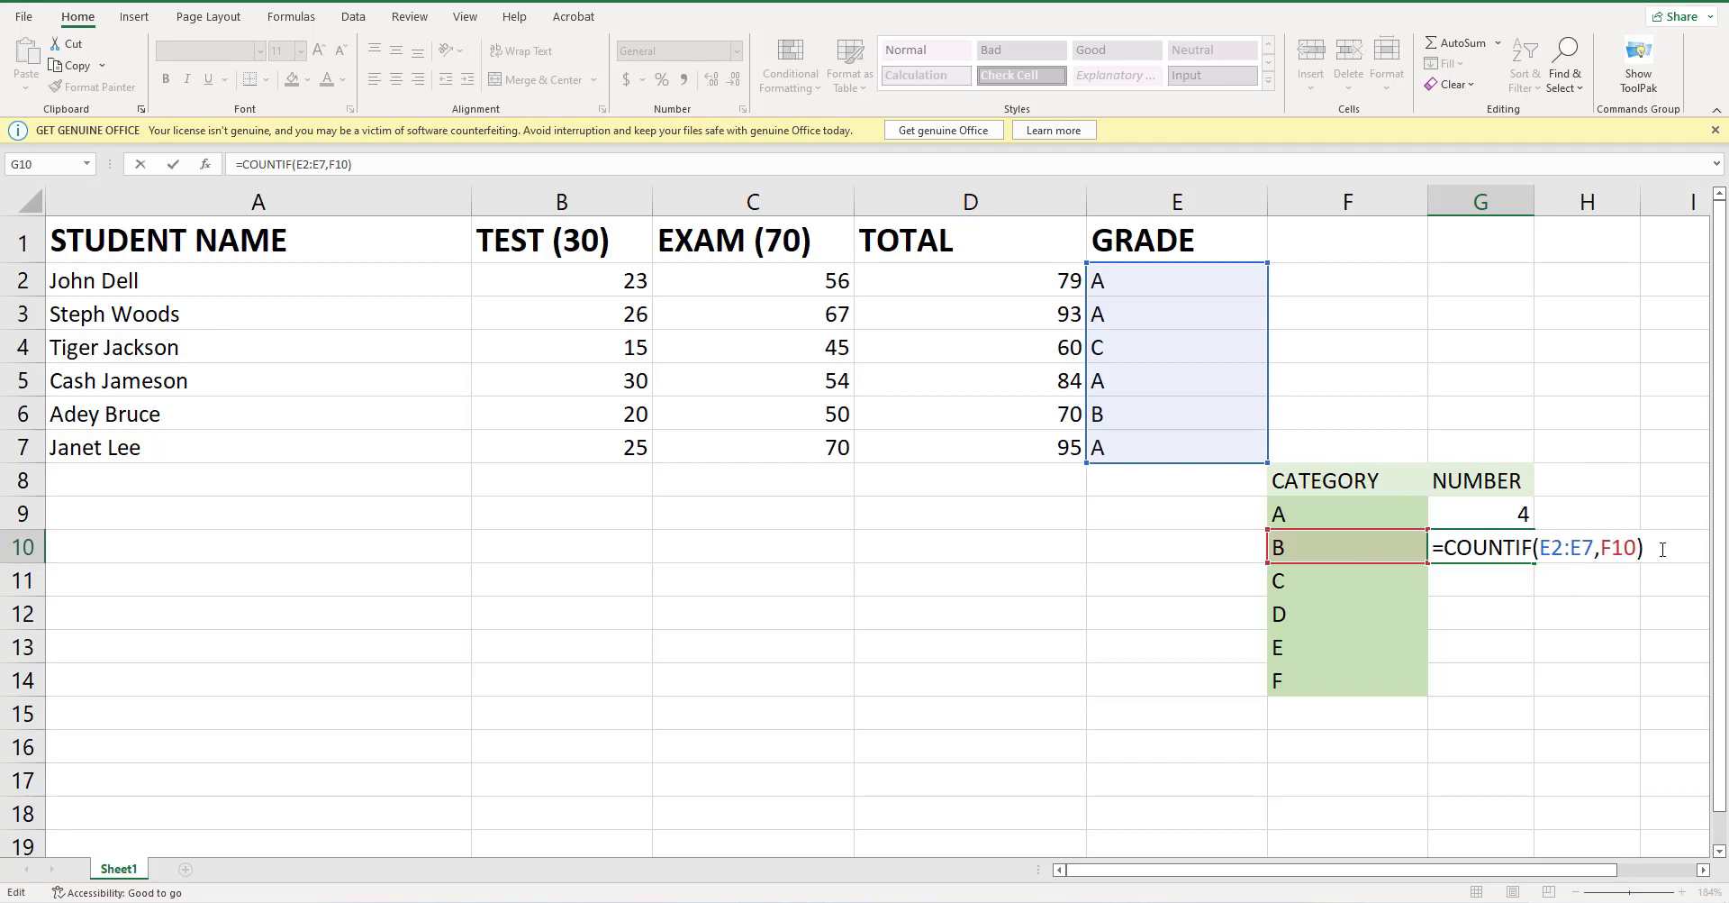
key("Return")
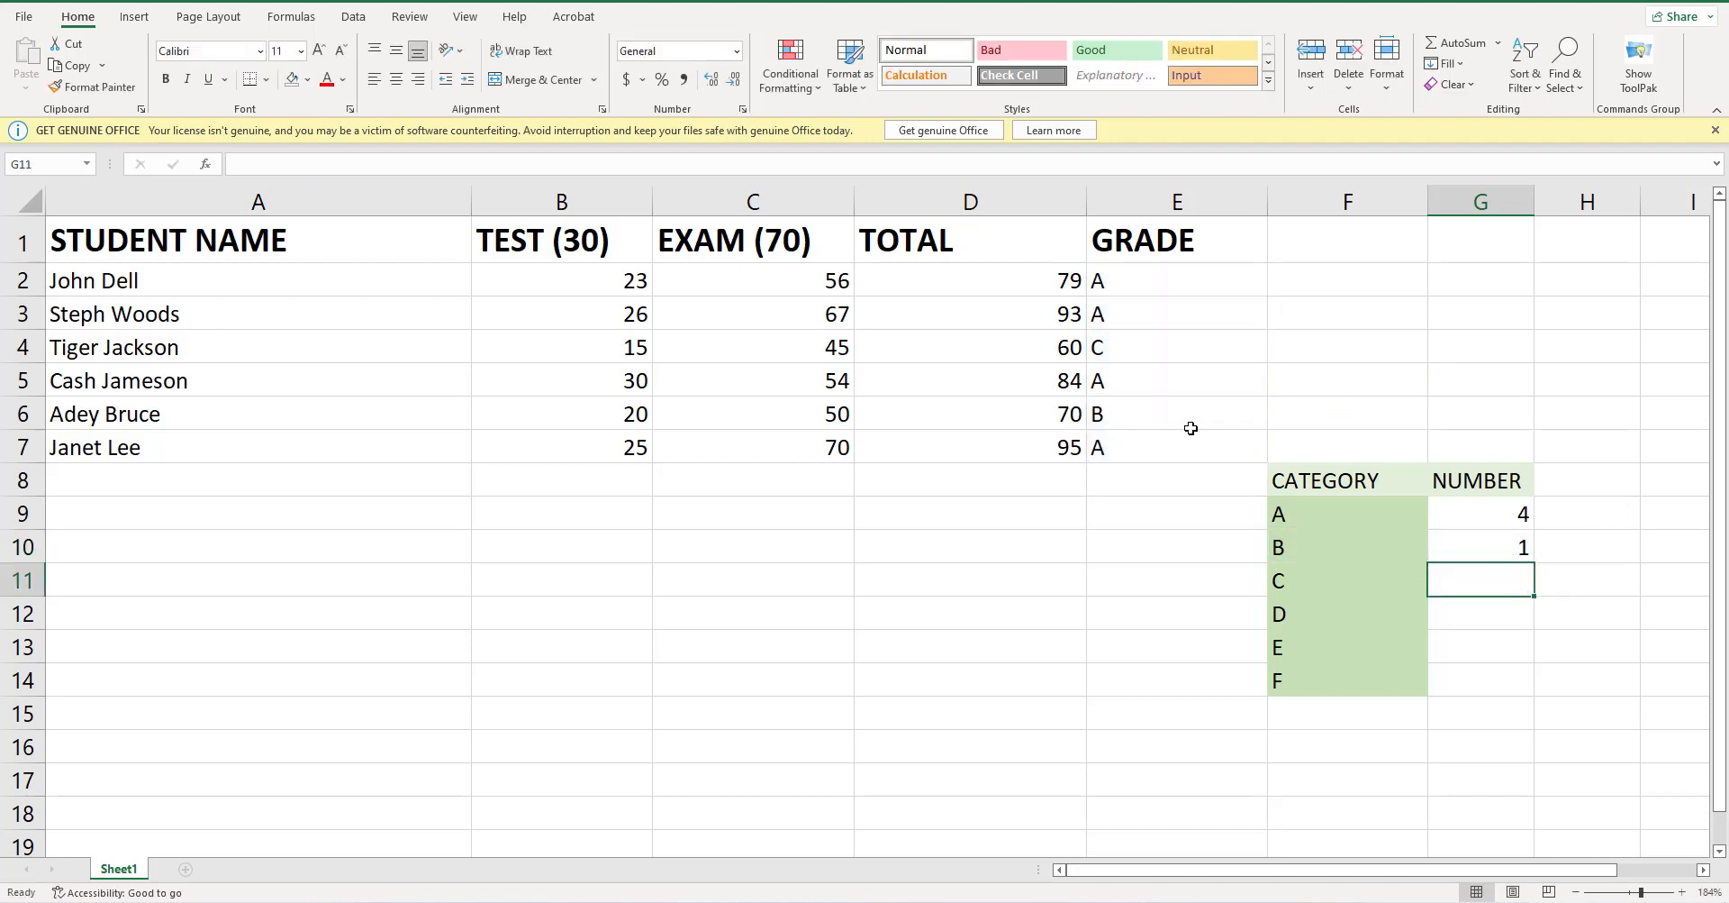
- Fill the COUNTIF formula from cell G10 down through G14 for grades C to F
left_click(1499, 552)
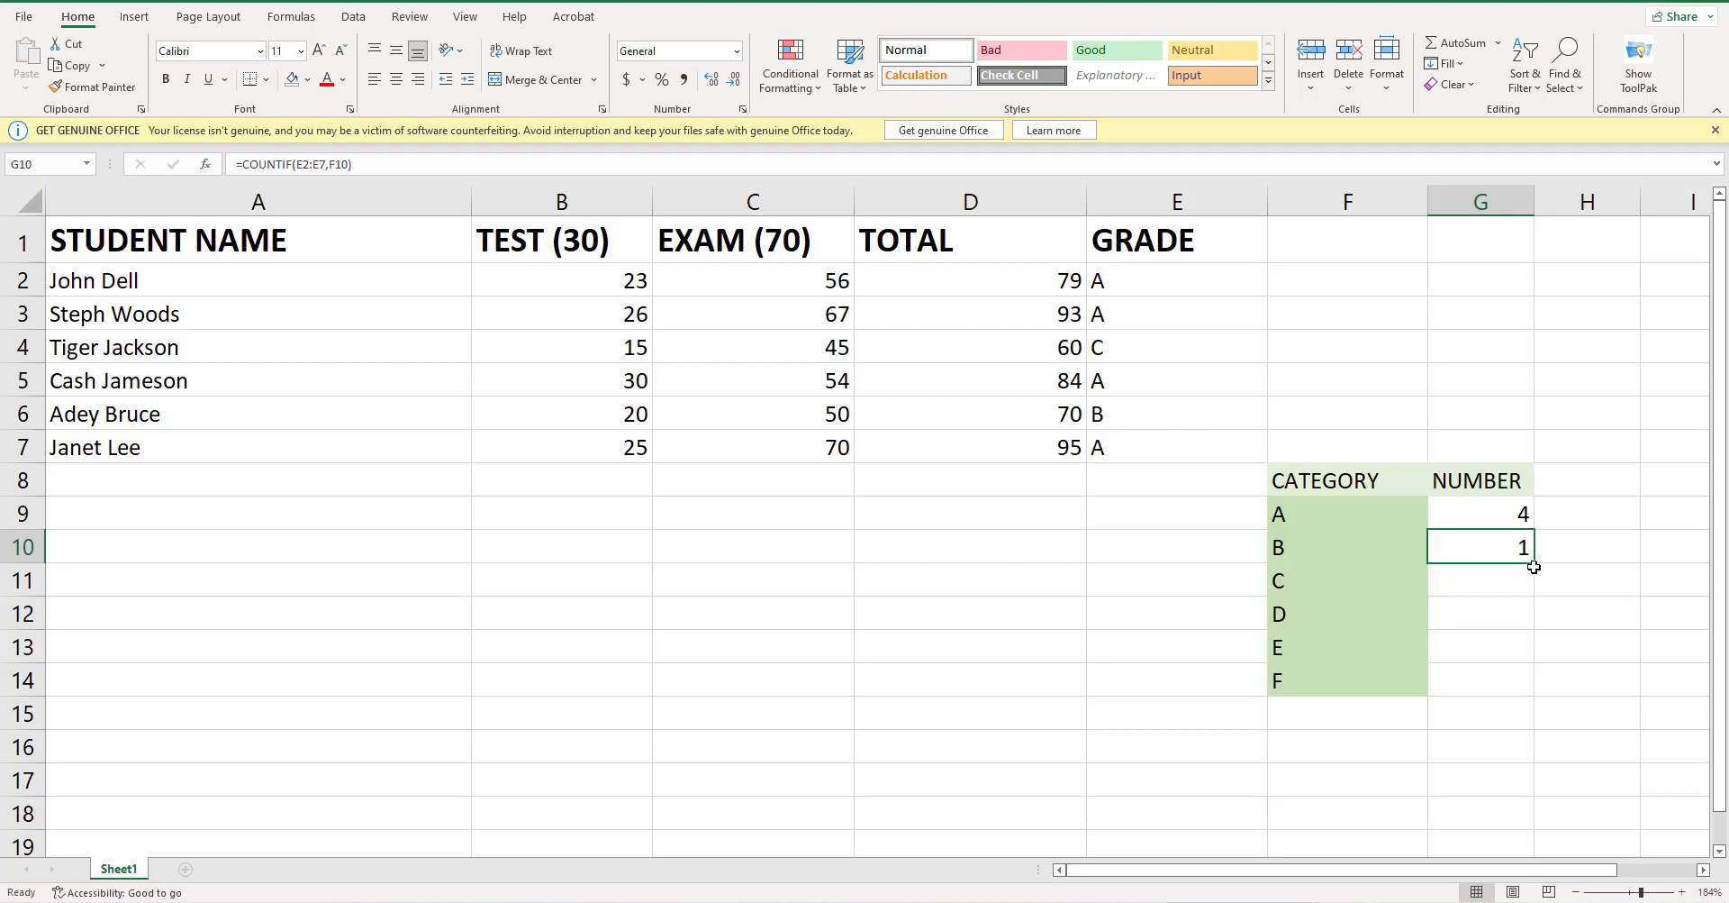
left_click_drag(1534, 567, 1531, 690)
- Inspect the ranges and criteria used by the filled formulas in cells G11 and G12
left_click(1502, 594)
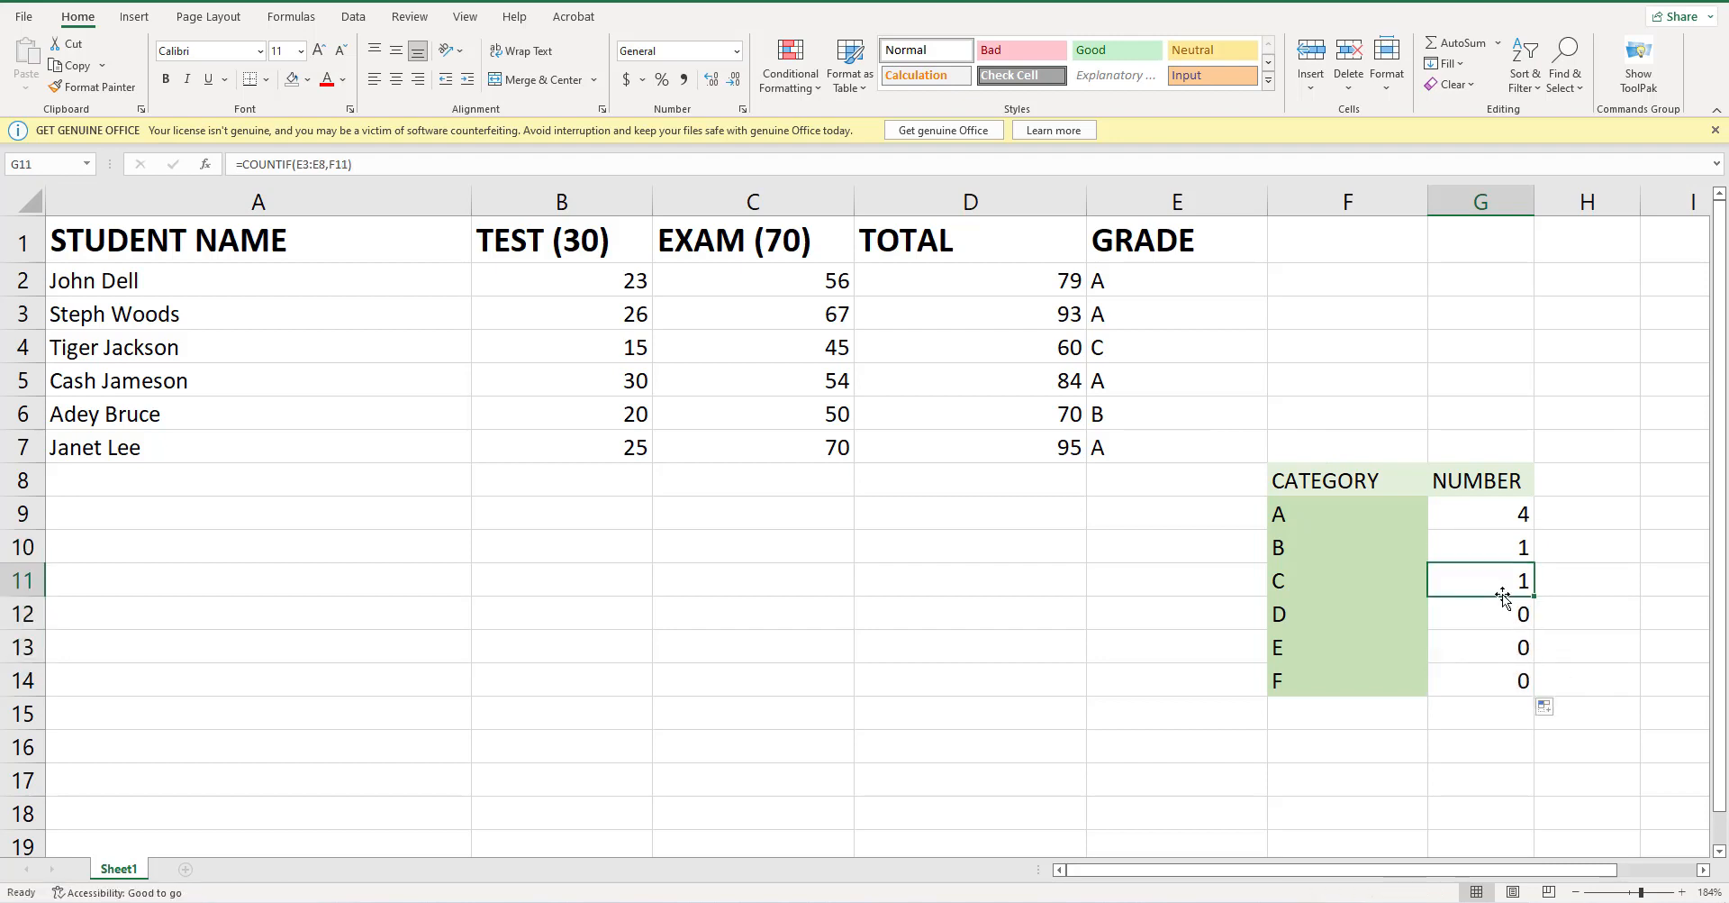
key("ctrl+Down")
double_click(1499, 581)
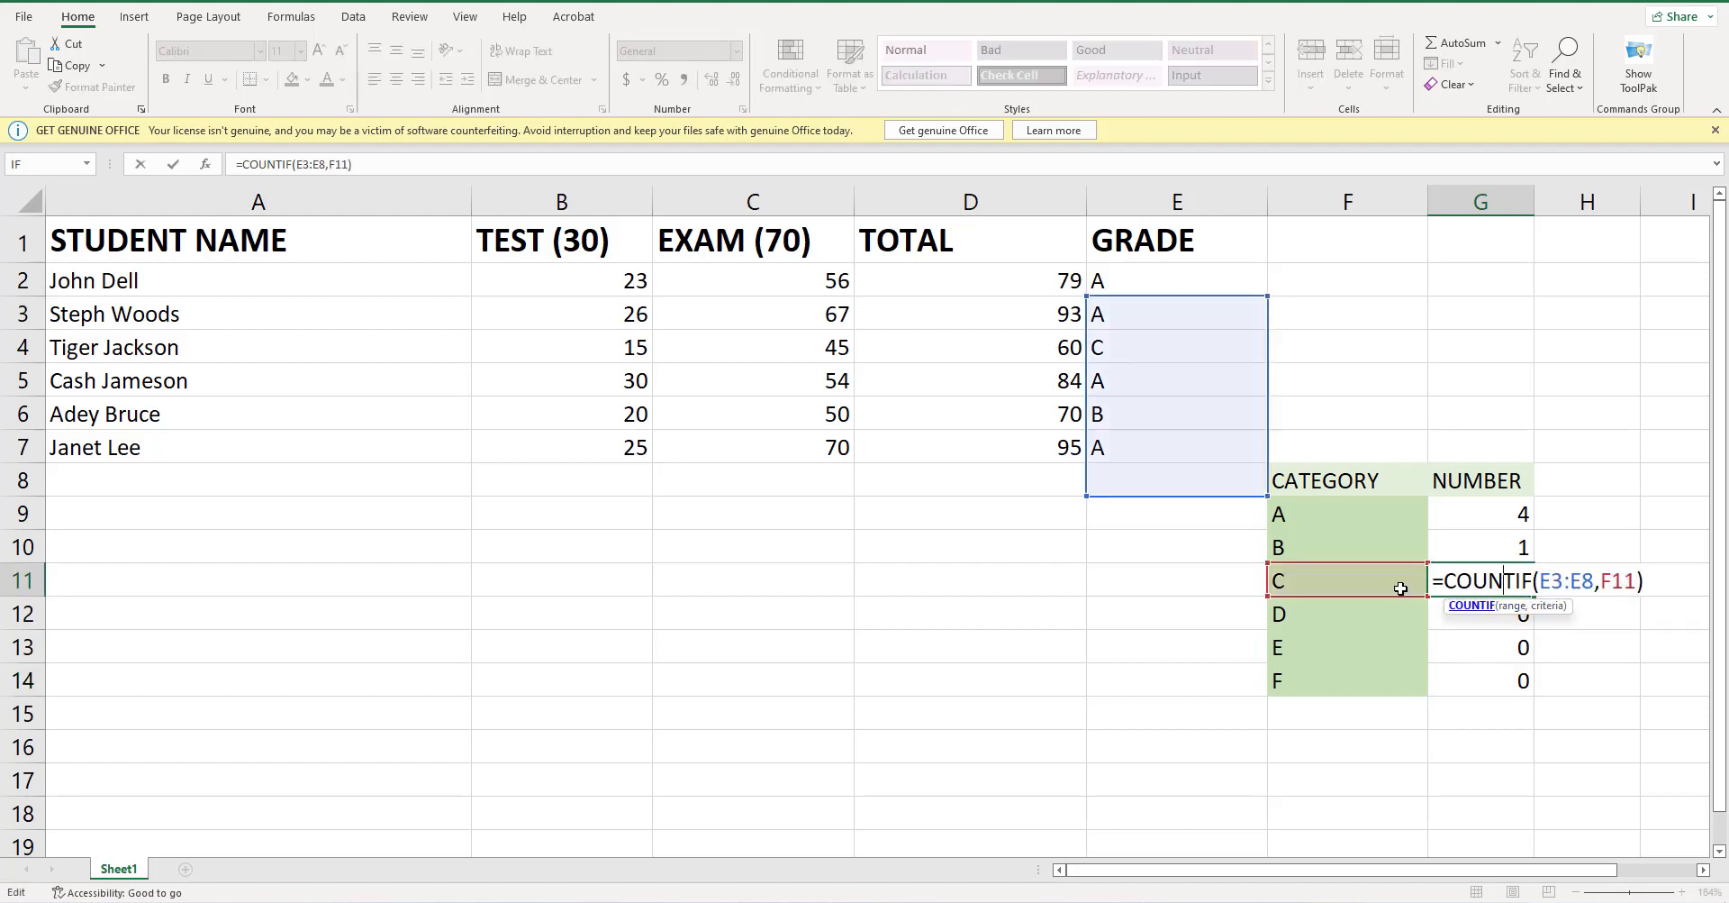
left_click(1620, 620)
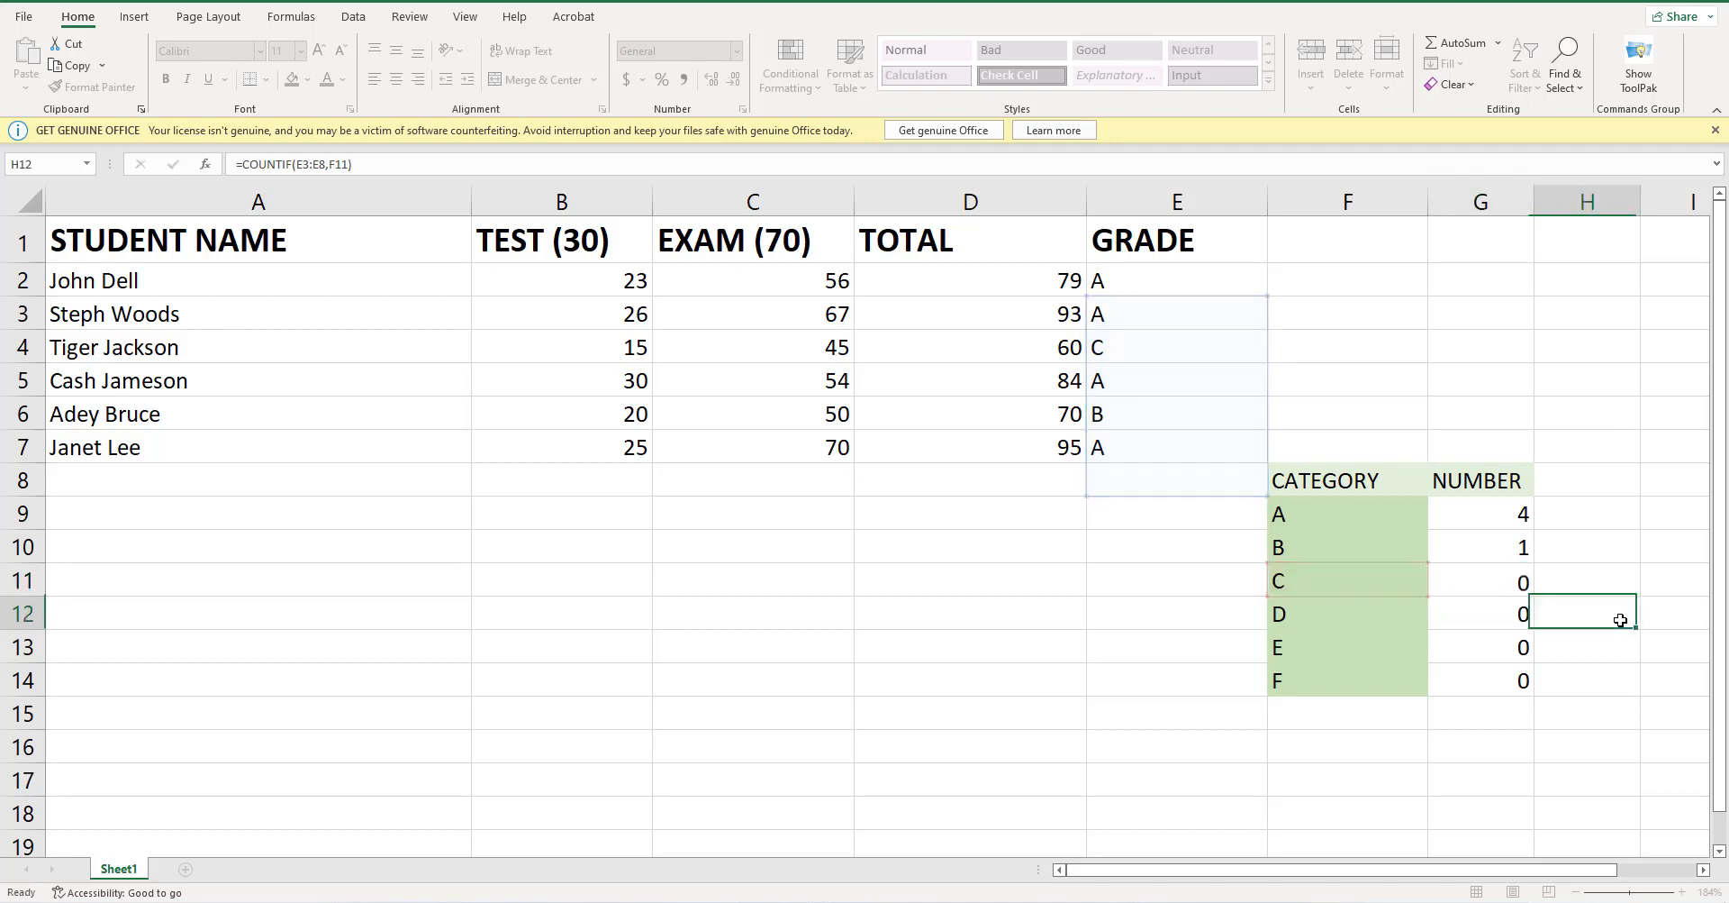
left_click(1495, 613)
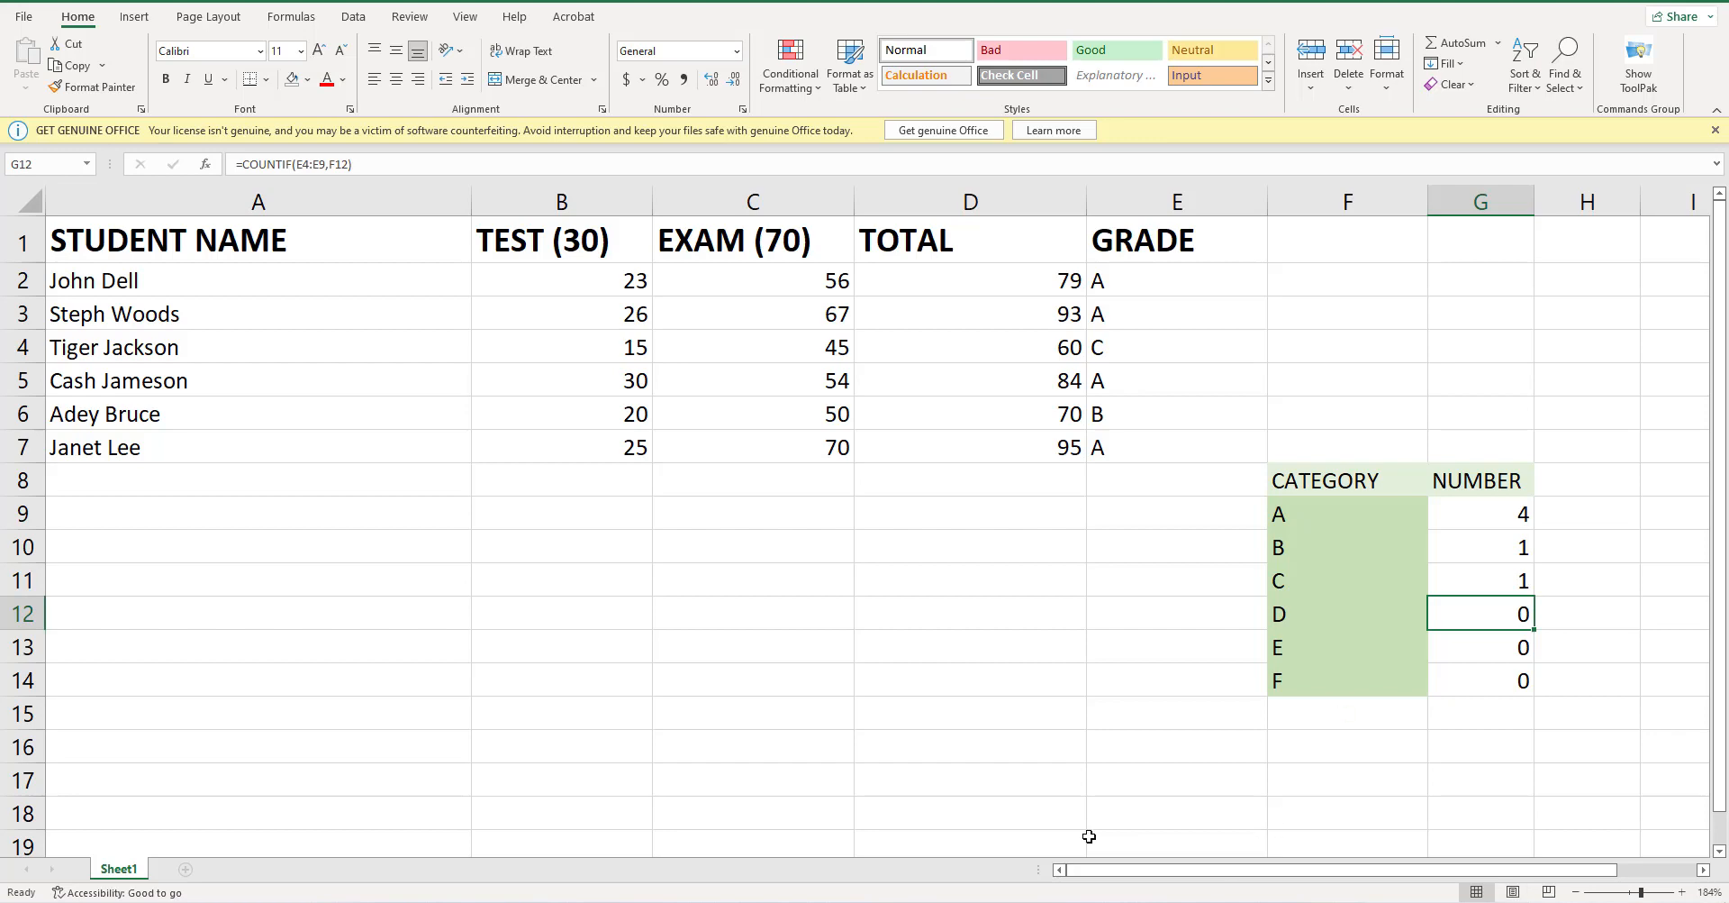
- Switch to the Word document and replace all its notes with the text "IF CONDITION AND IF CONDITION"
key("alt+Tab")
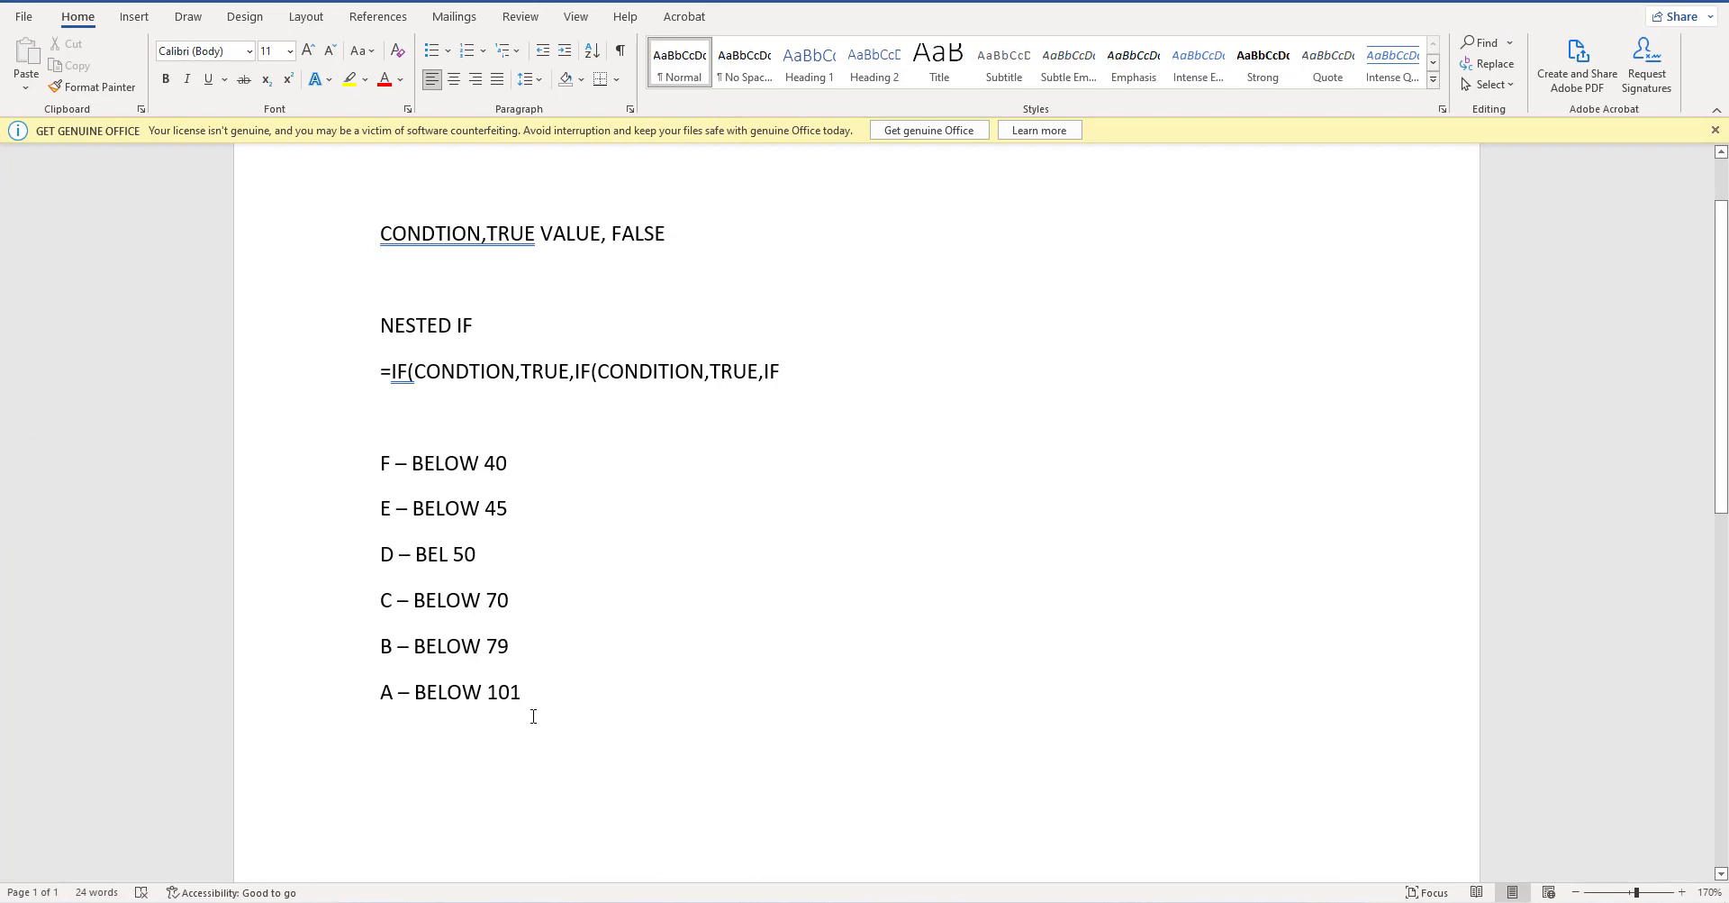
left_click_drag(490, 678, 362, 233)
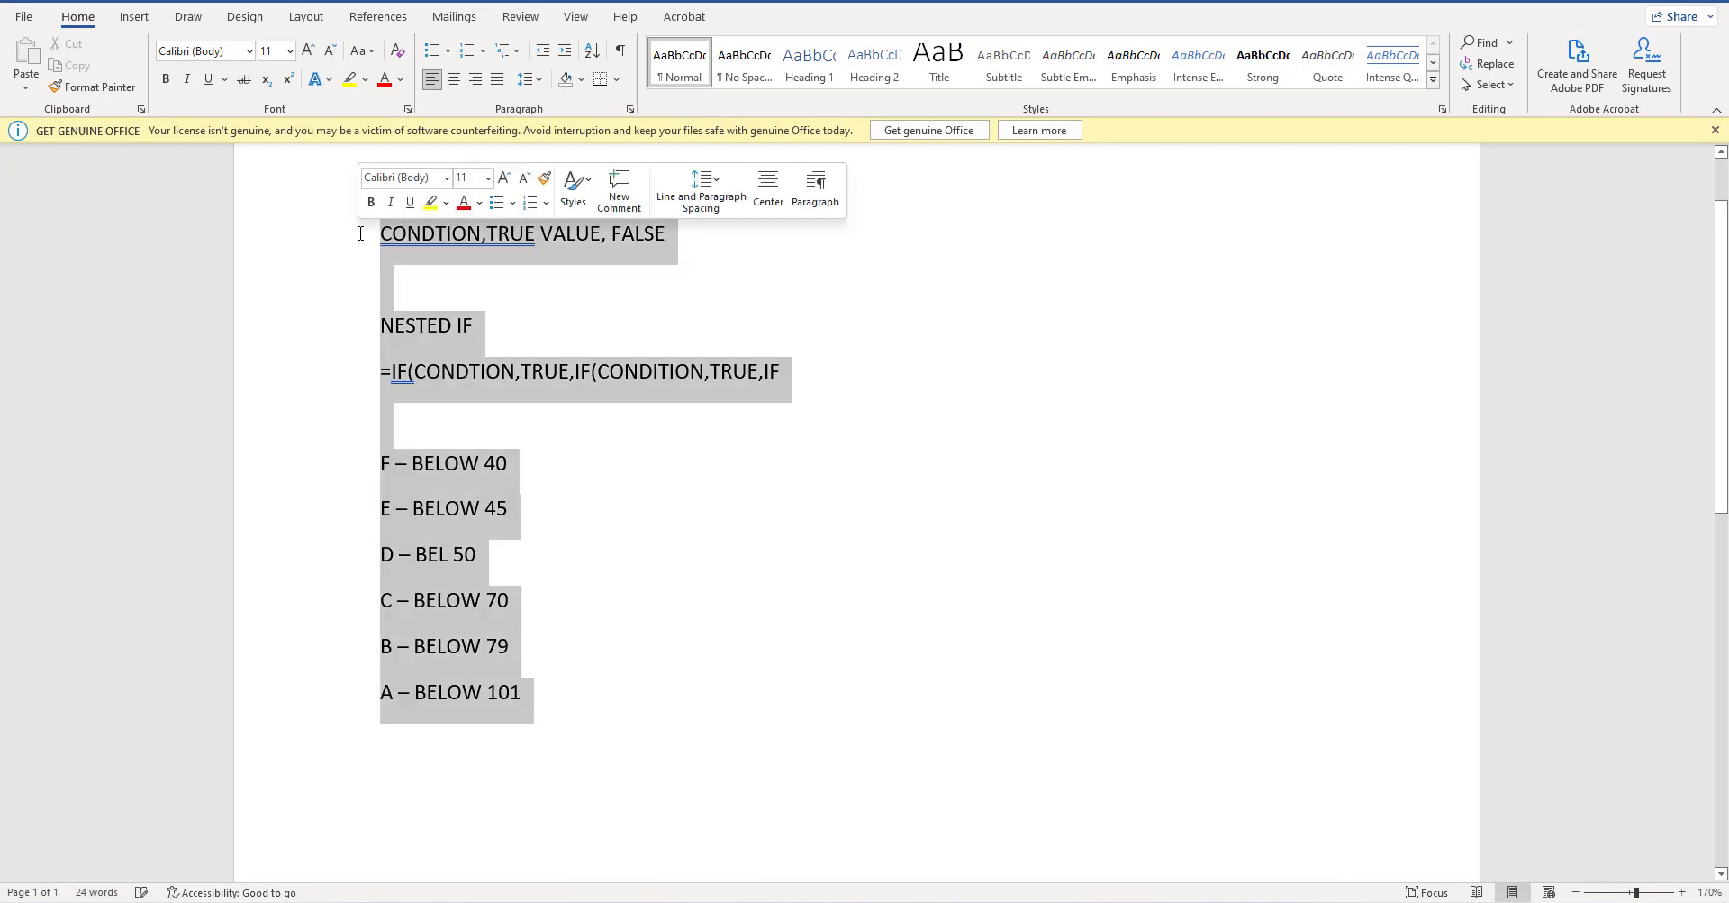
key("BackSpace")
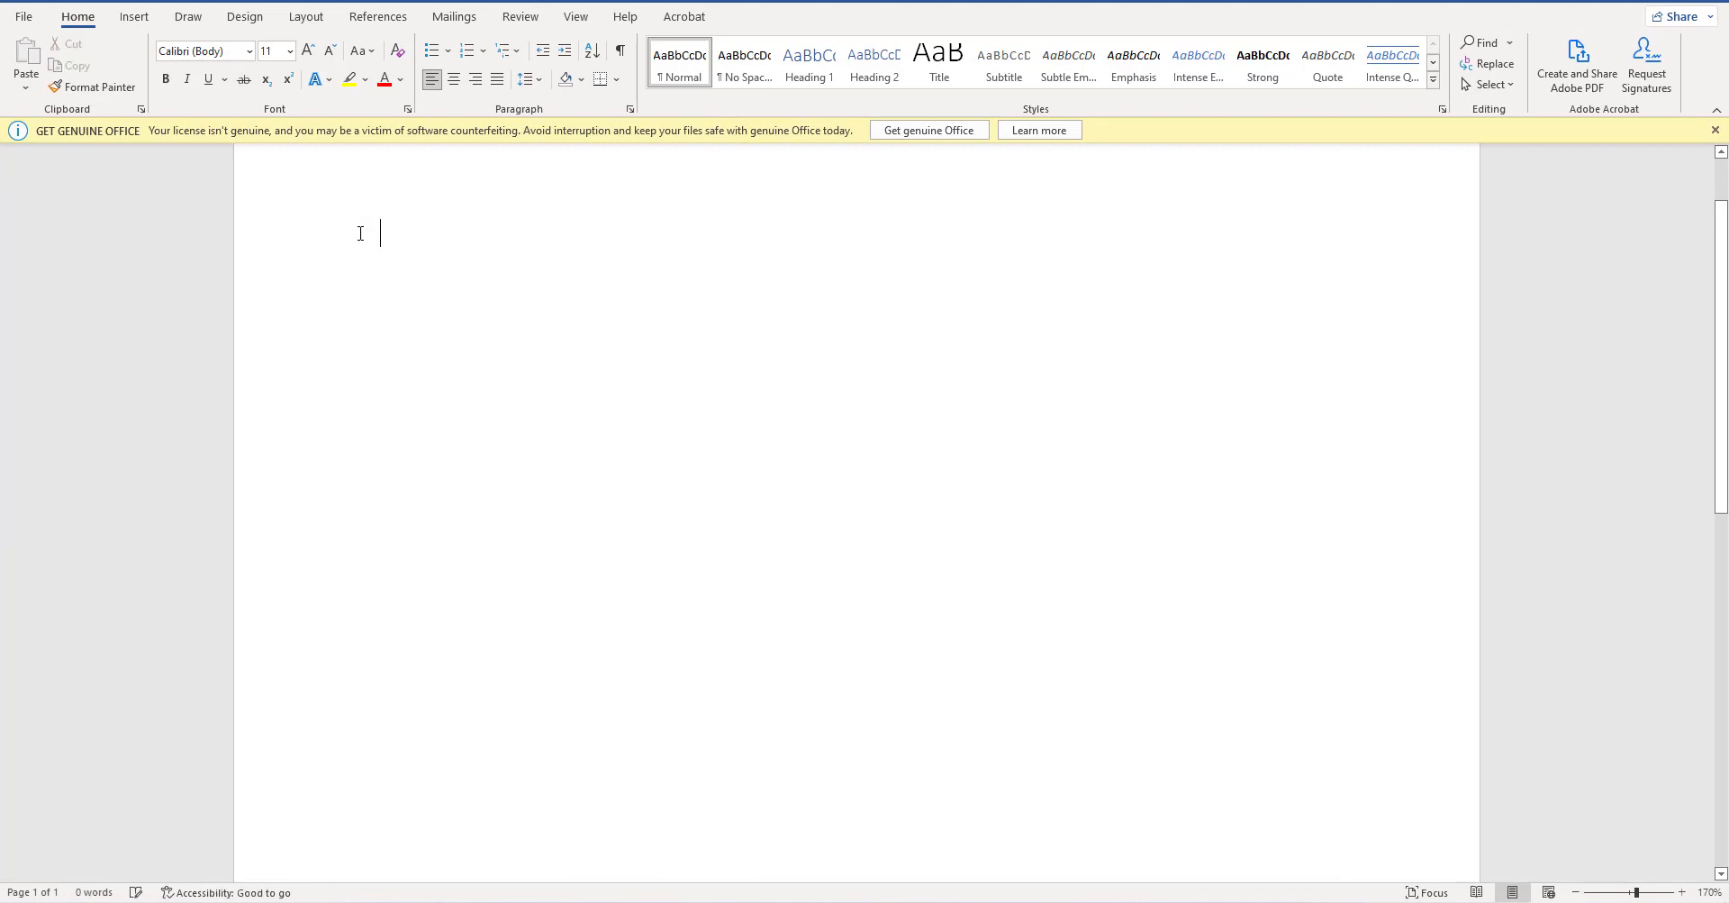
type("IF ")
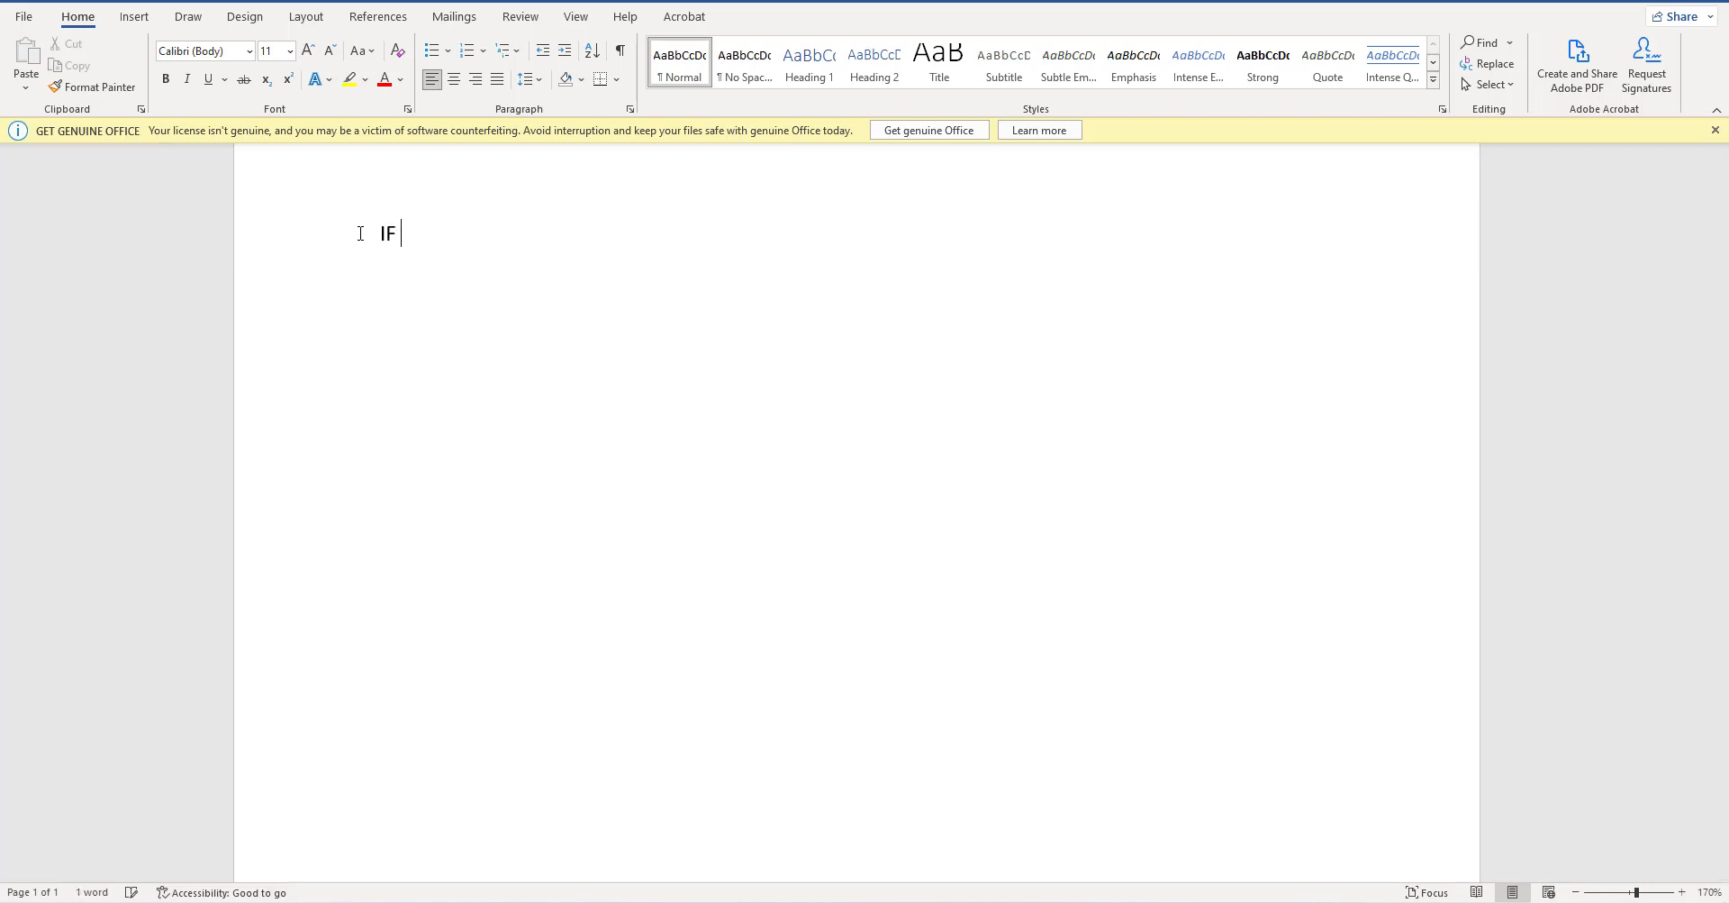
type("CONDITION ")
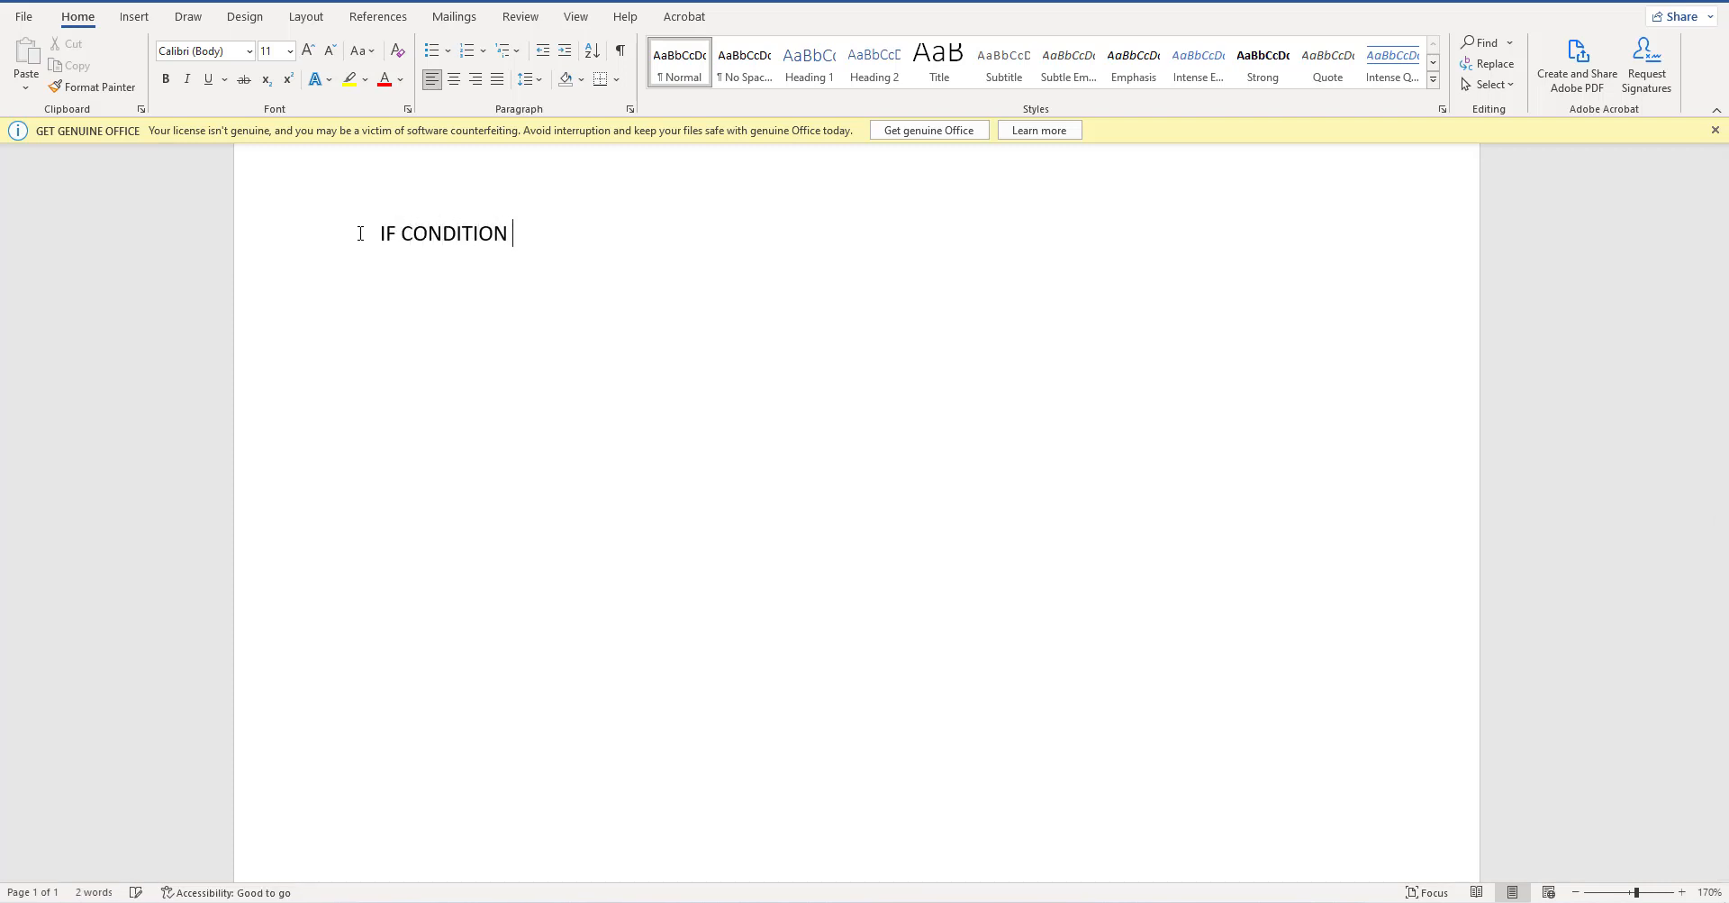
type("AND IF CONDITION")
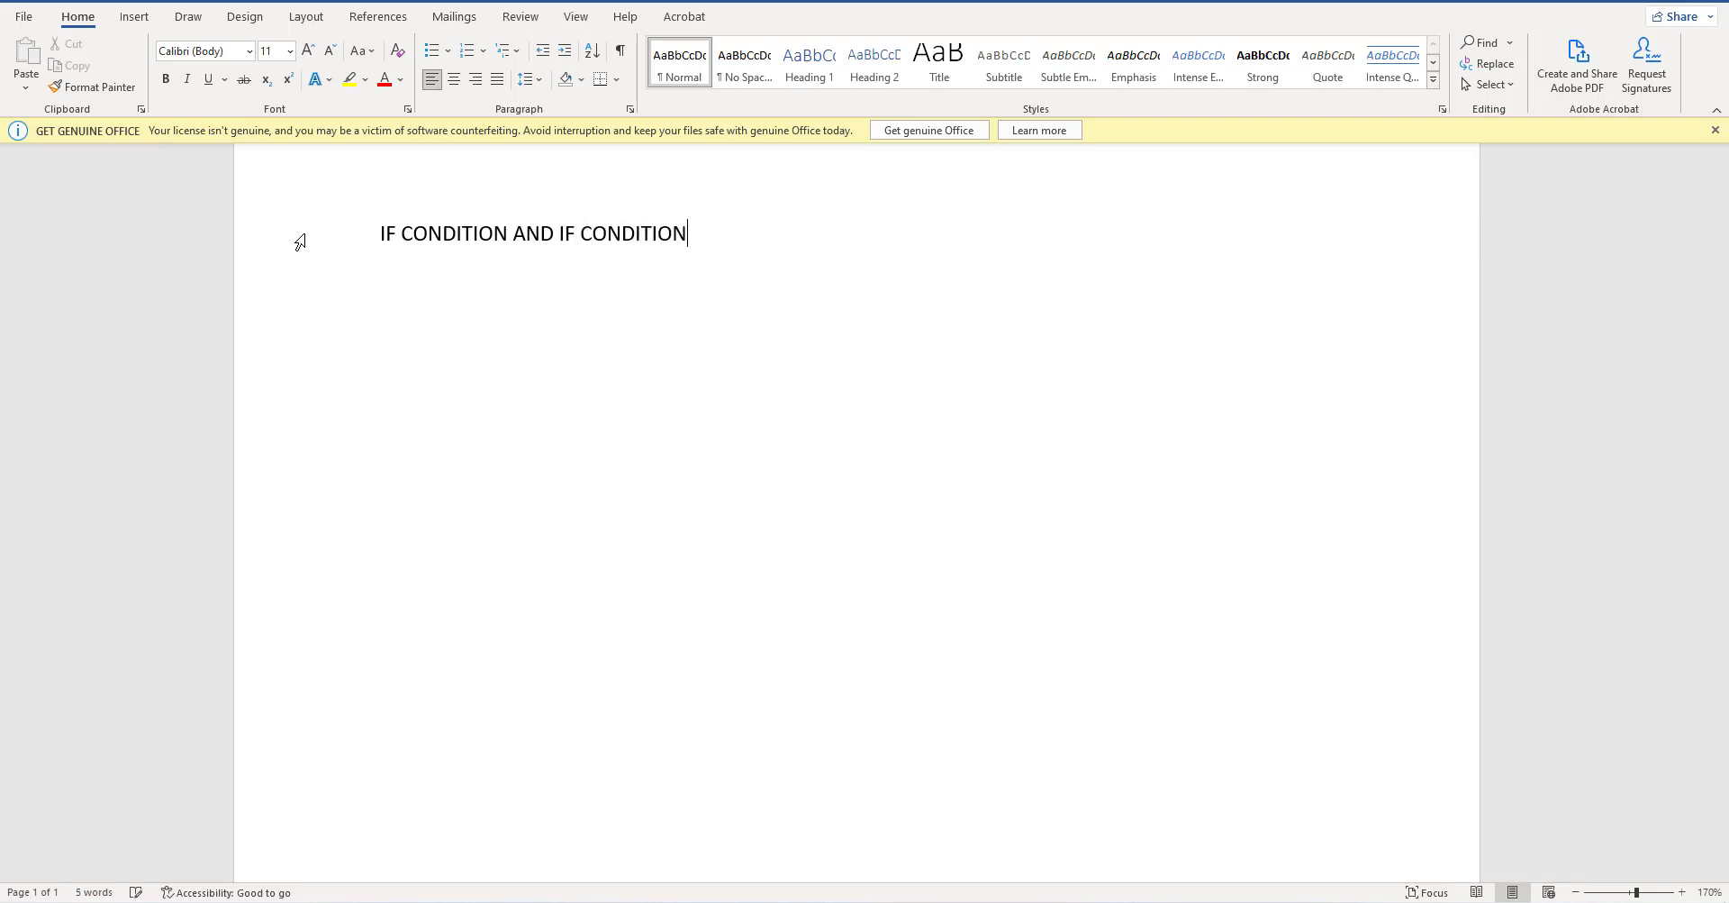
- Select the phrases "IF CONDITION" and "AND IF CONDITION" in turn to point them out, and return to the Excel workbook
left_click(509, 236)
key("shift+Left")
left_click_drag(442, 225, 376, 232)
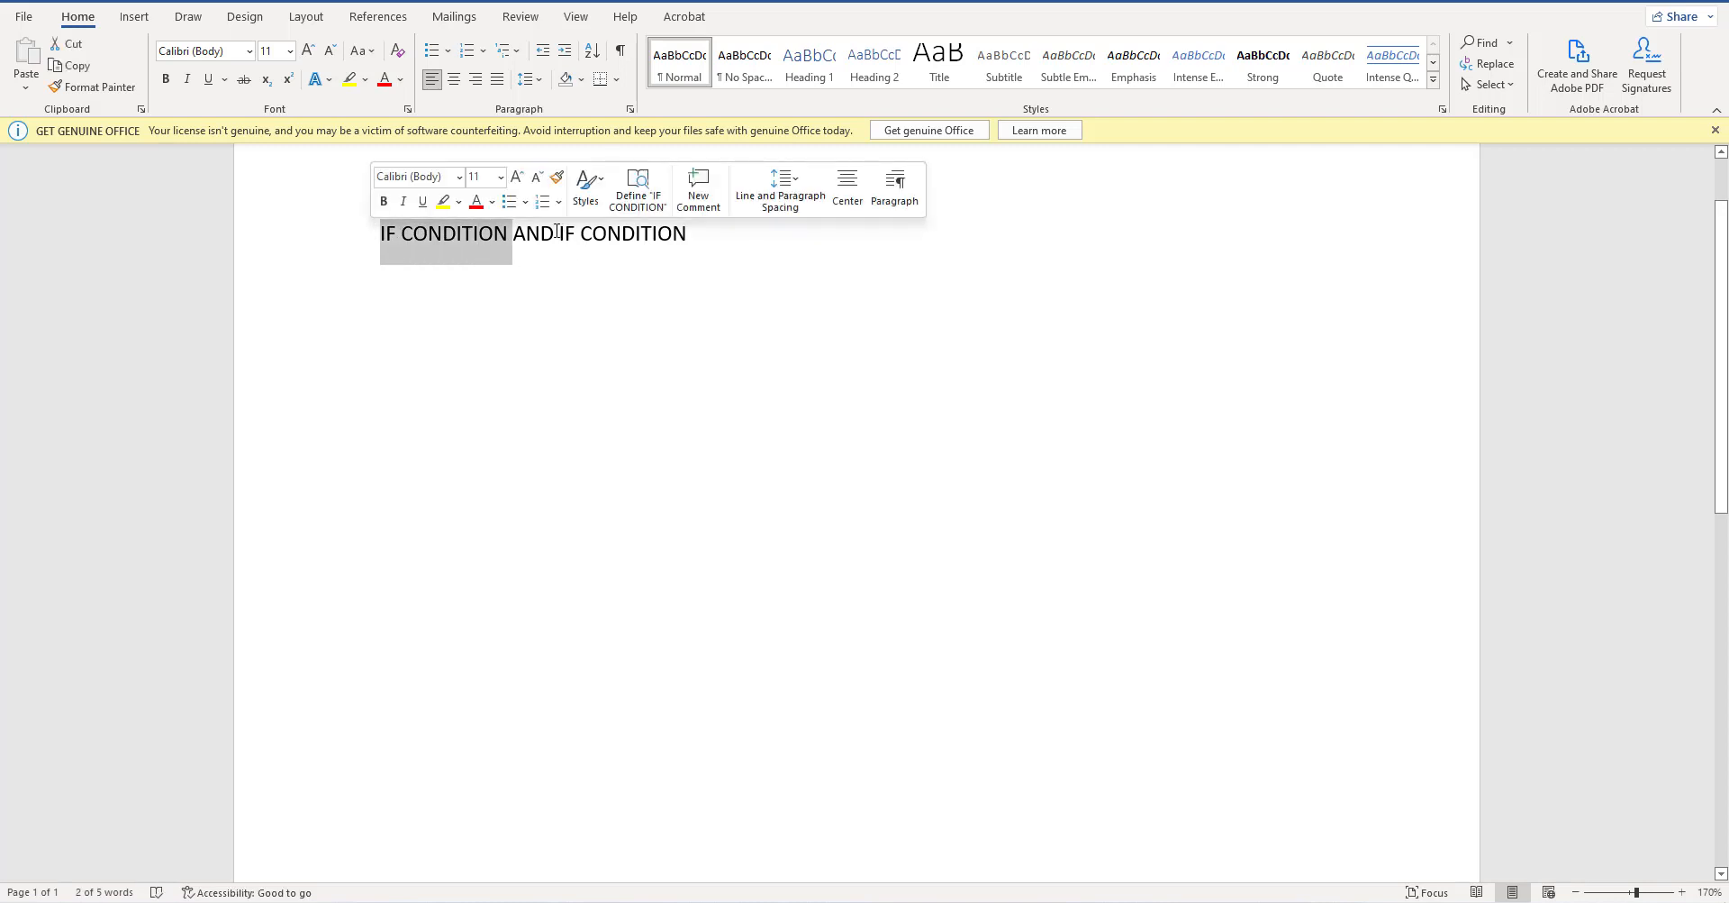
left_click_drag(513, 236, 686, 238)
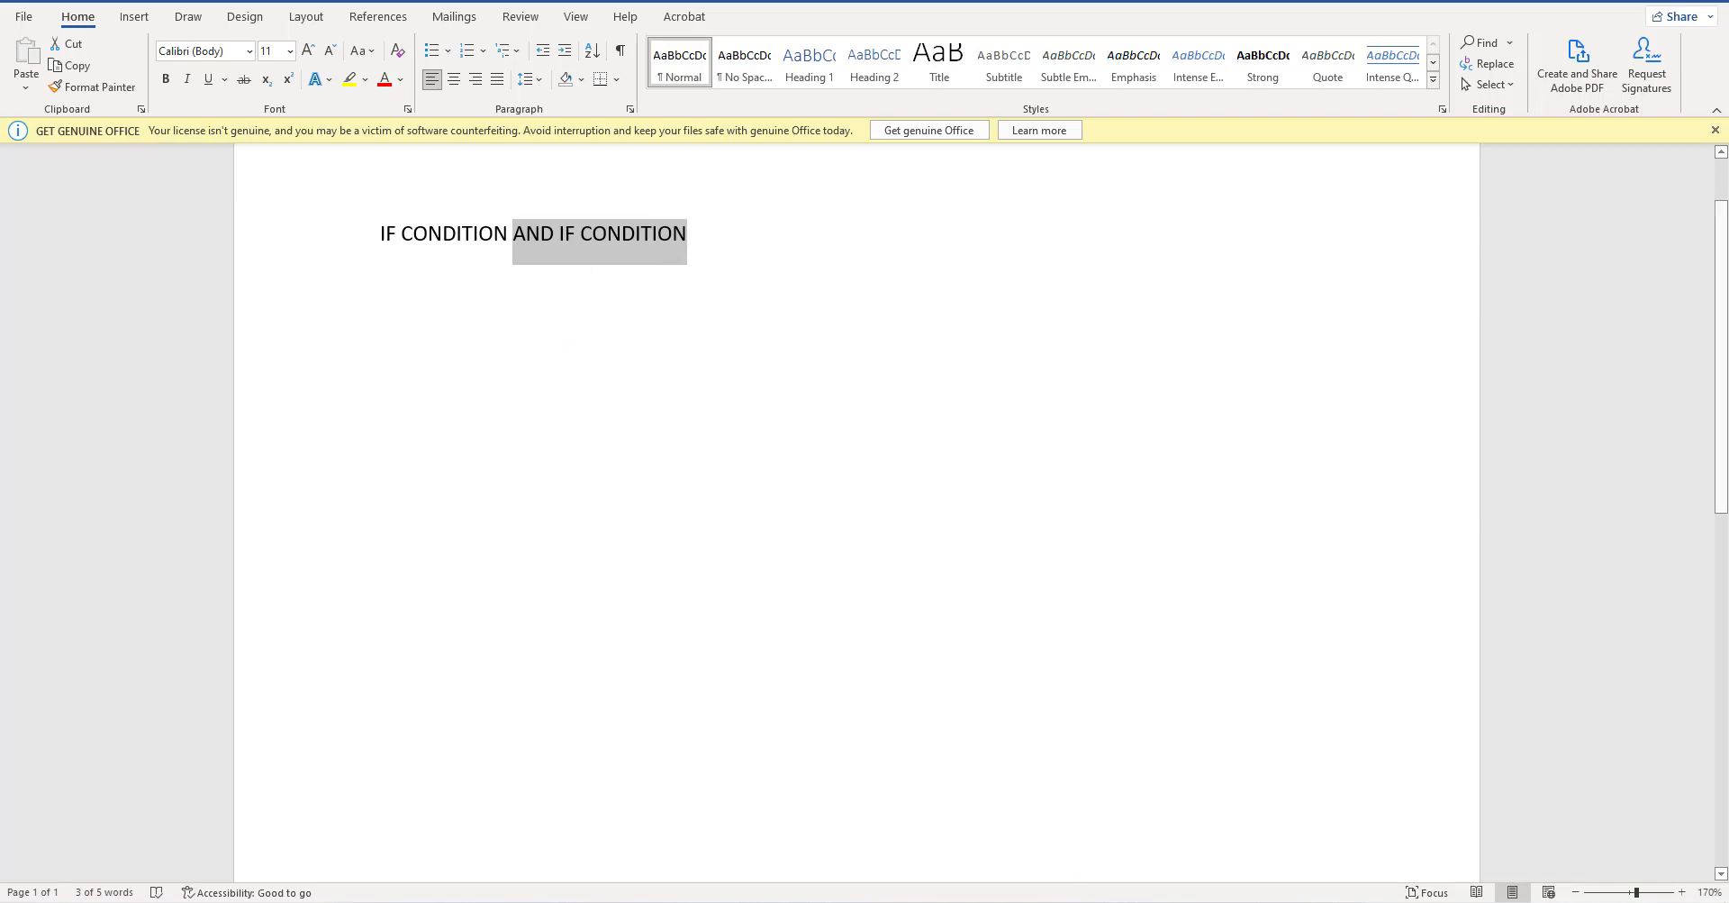
key("alt+Tab")
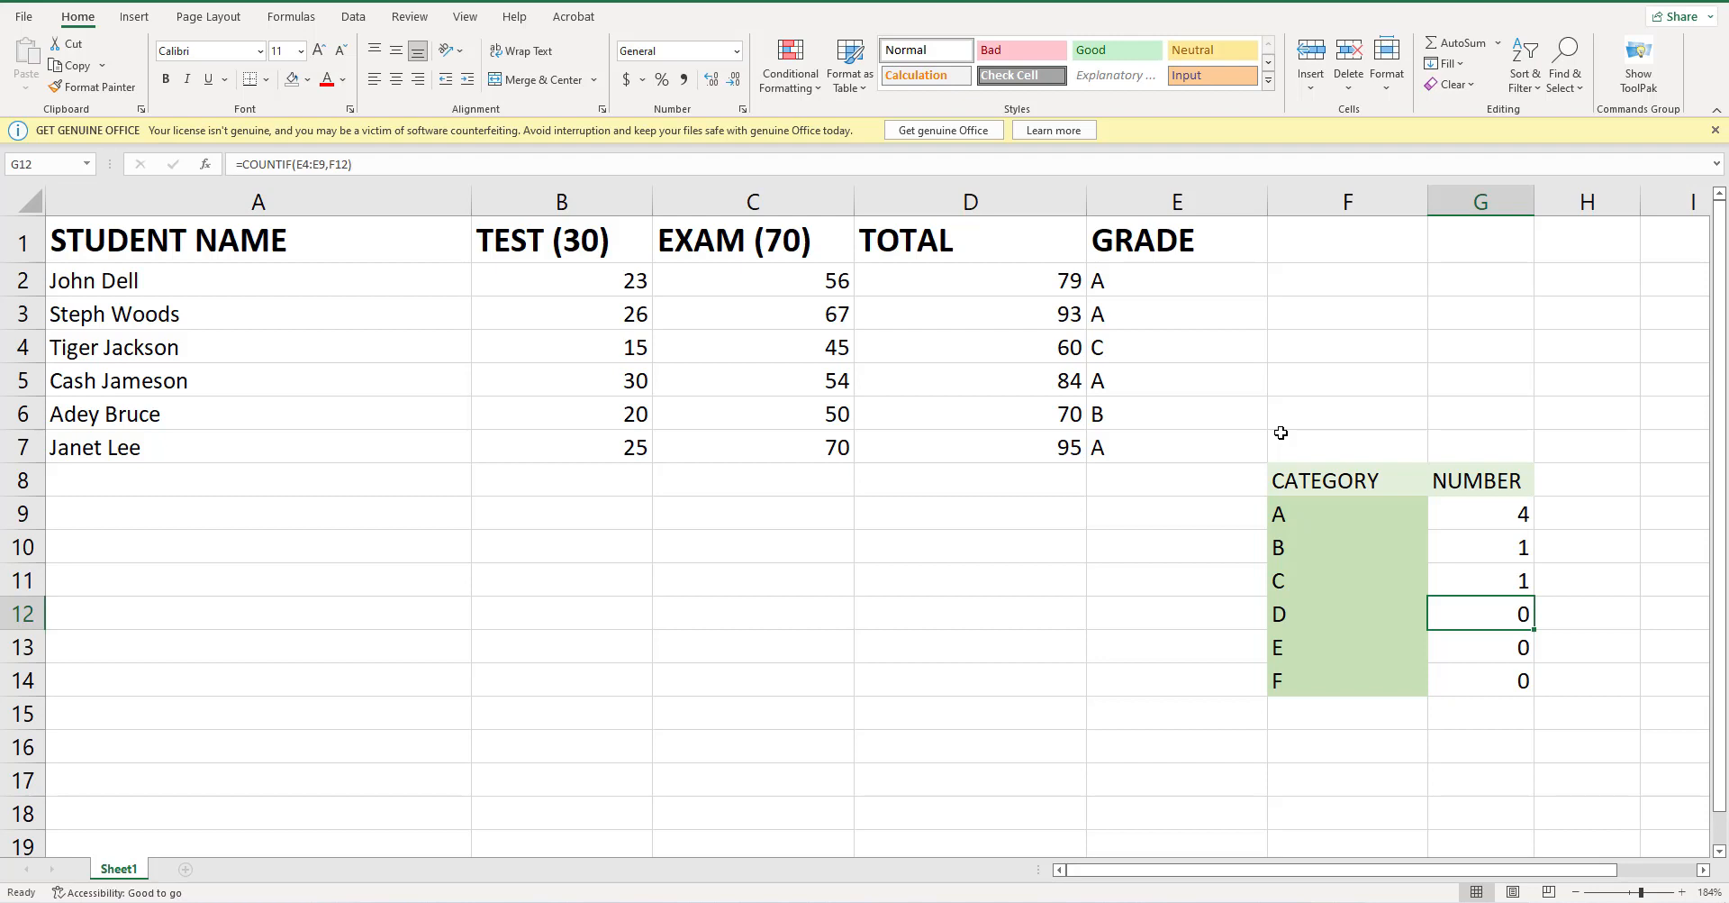
- Add a GENDER header in F1 and enter FEMALE, MALE, FEMALE, FEMALE, MALE, MALE in cells F2 to F7
left_click(1342, 236)
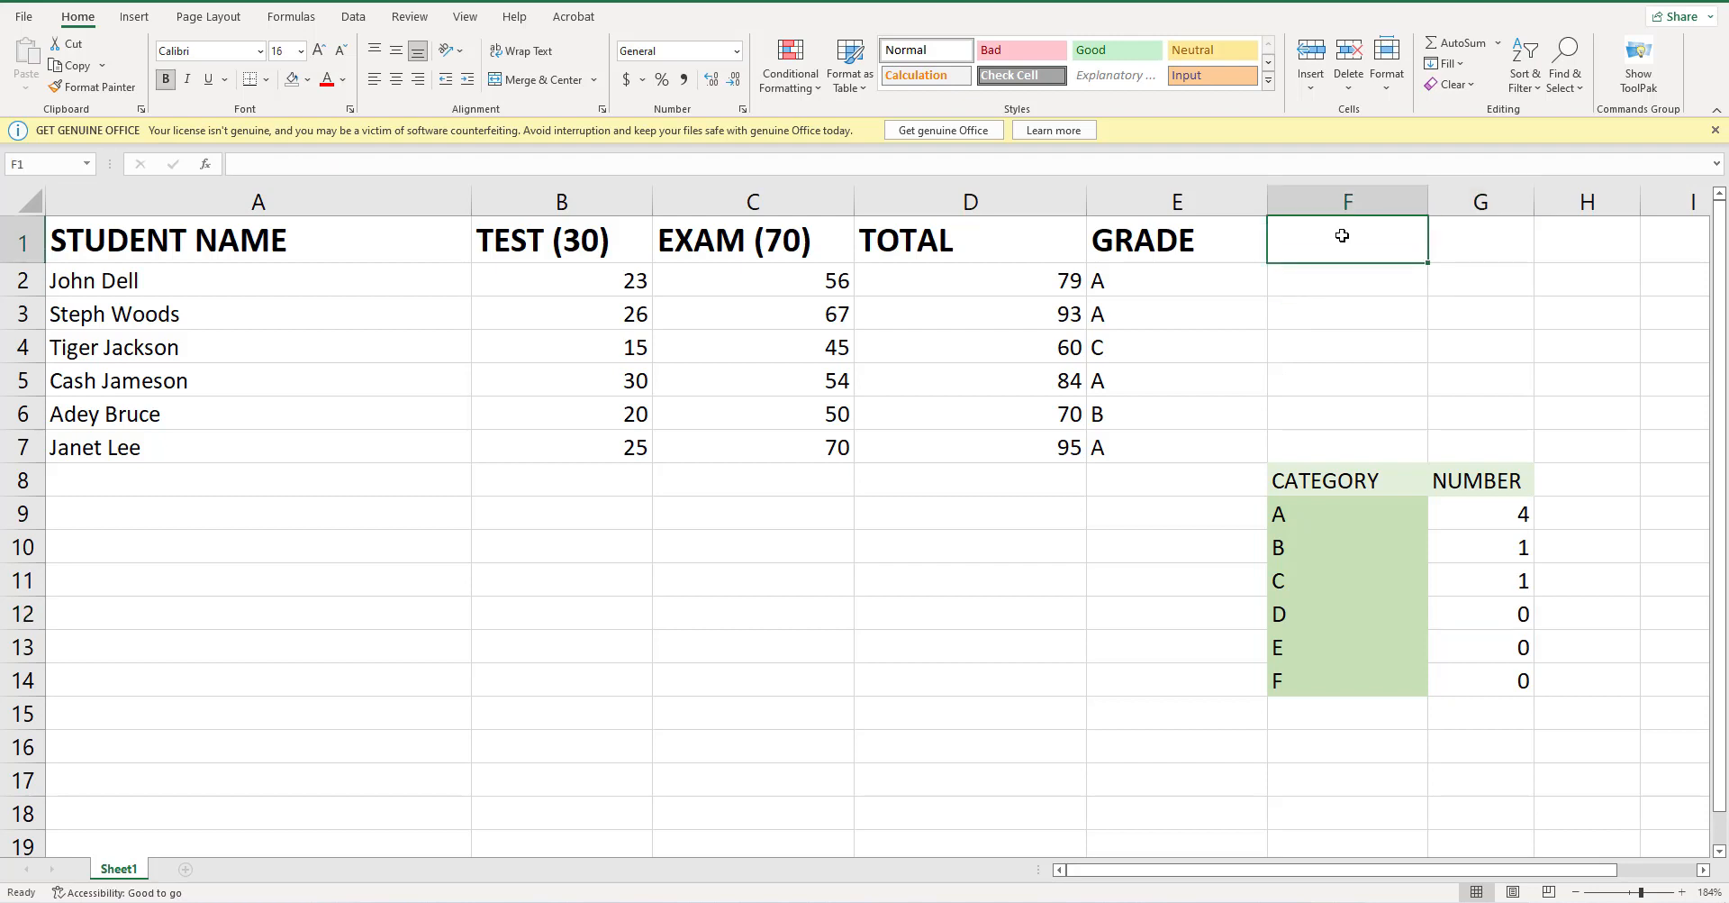
type("GENDER")
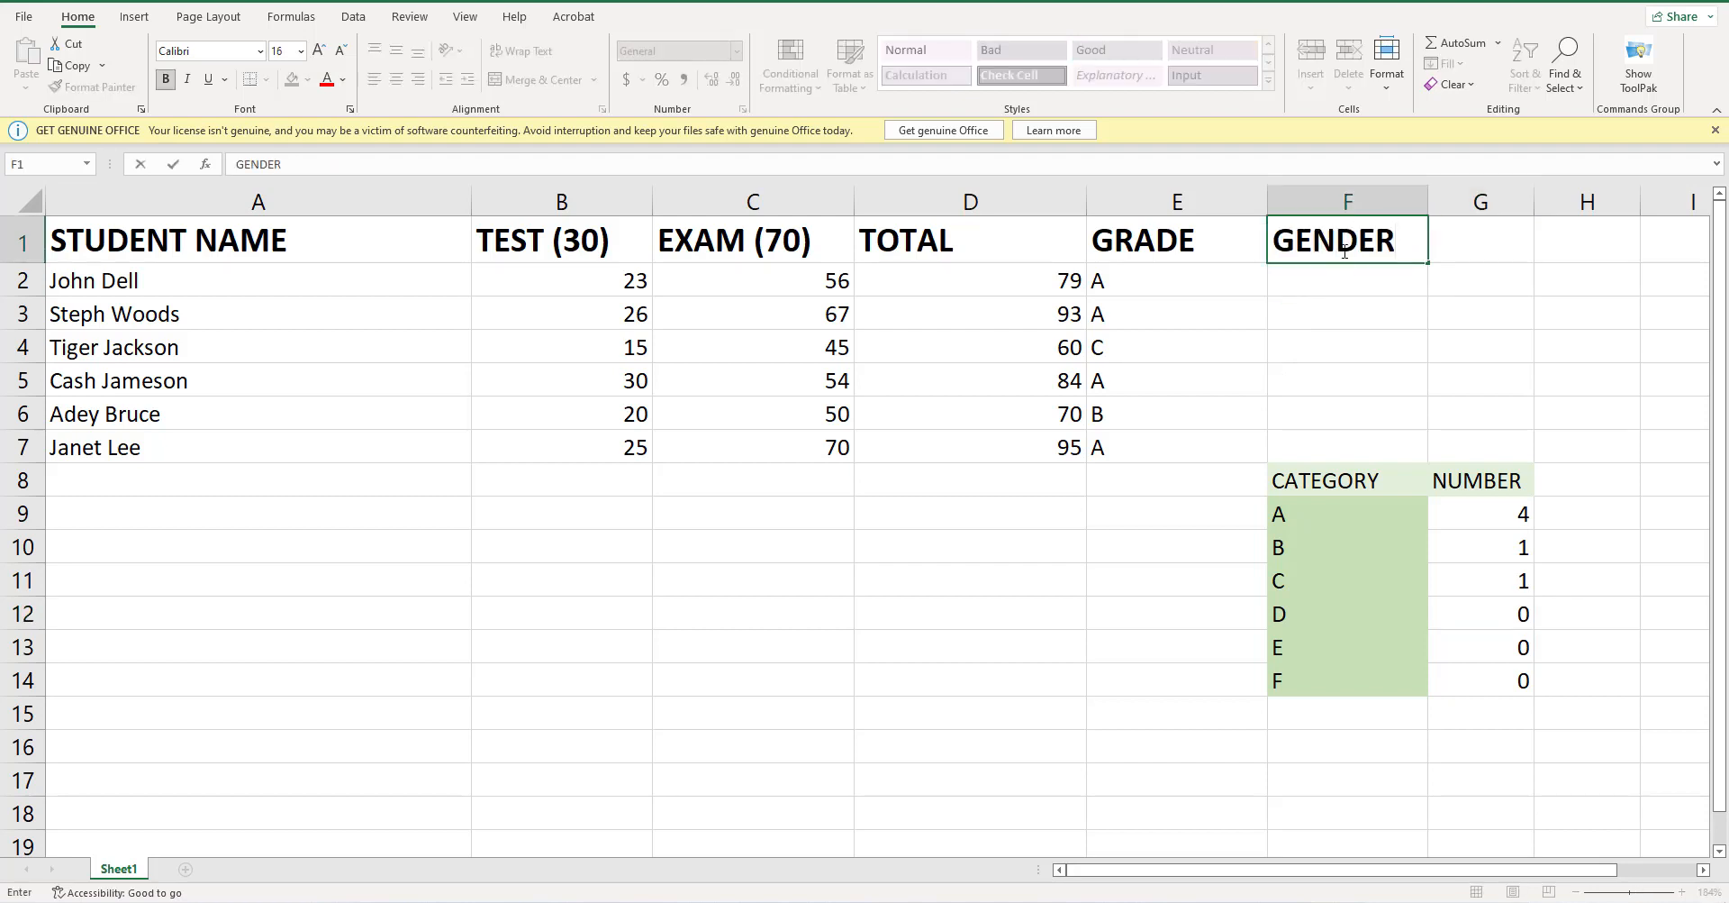
left_click(1334, 280)
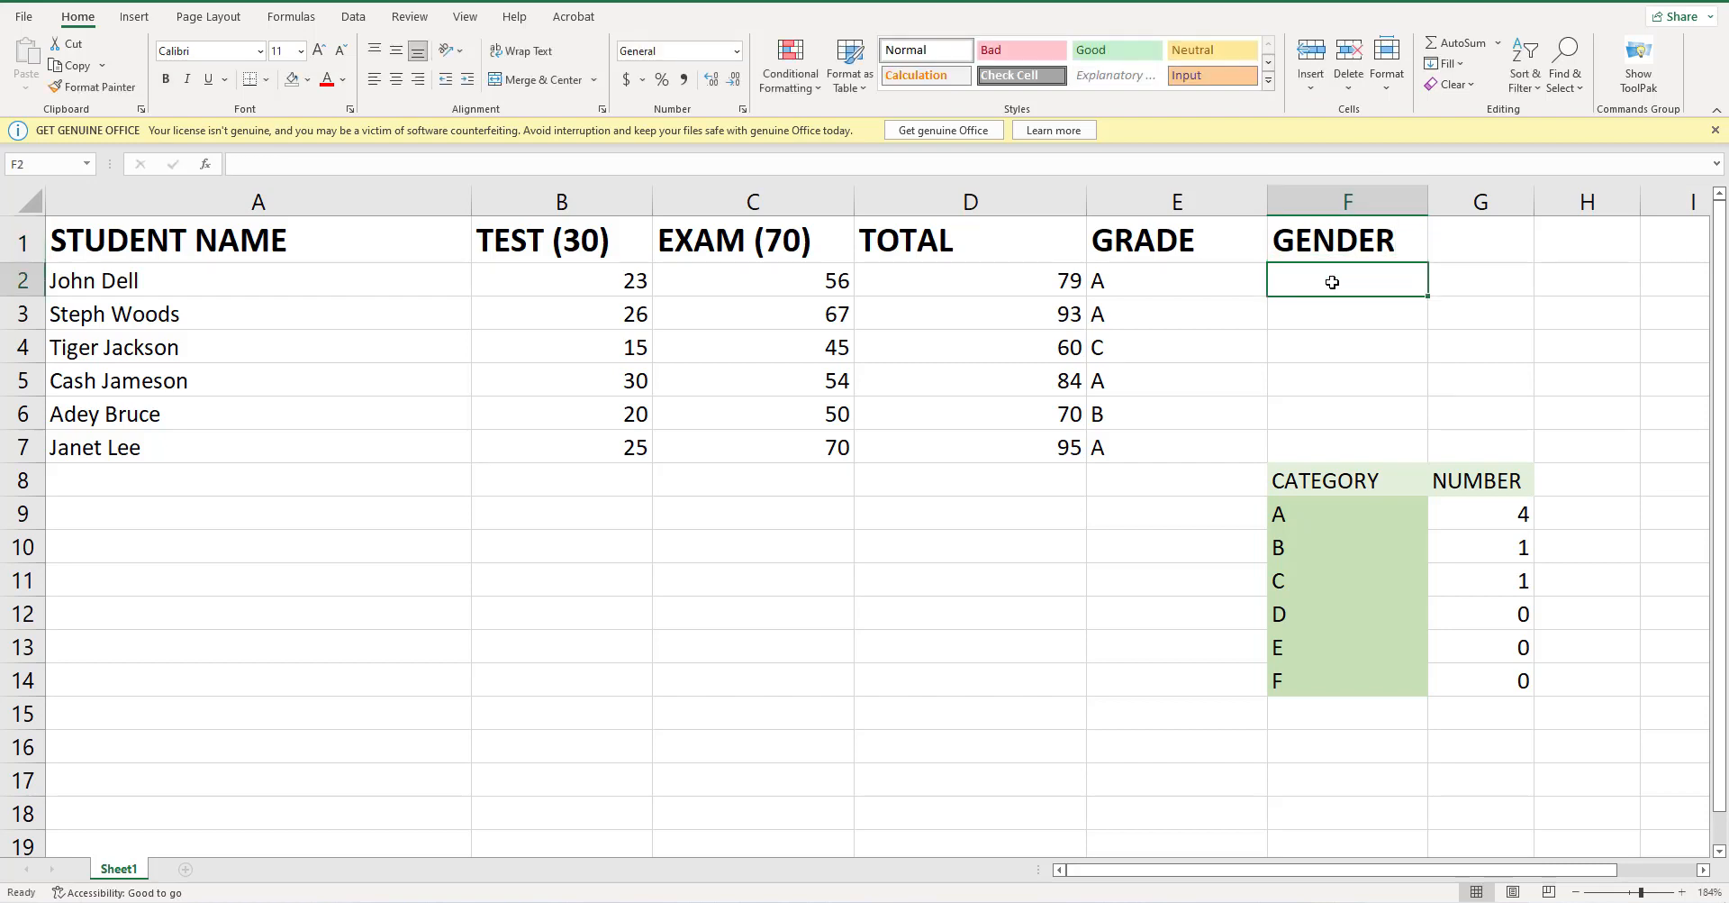
type("FEMALE")
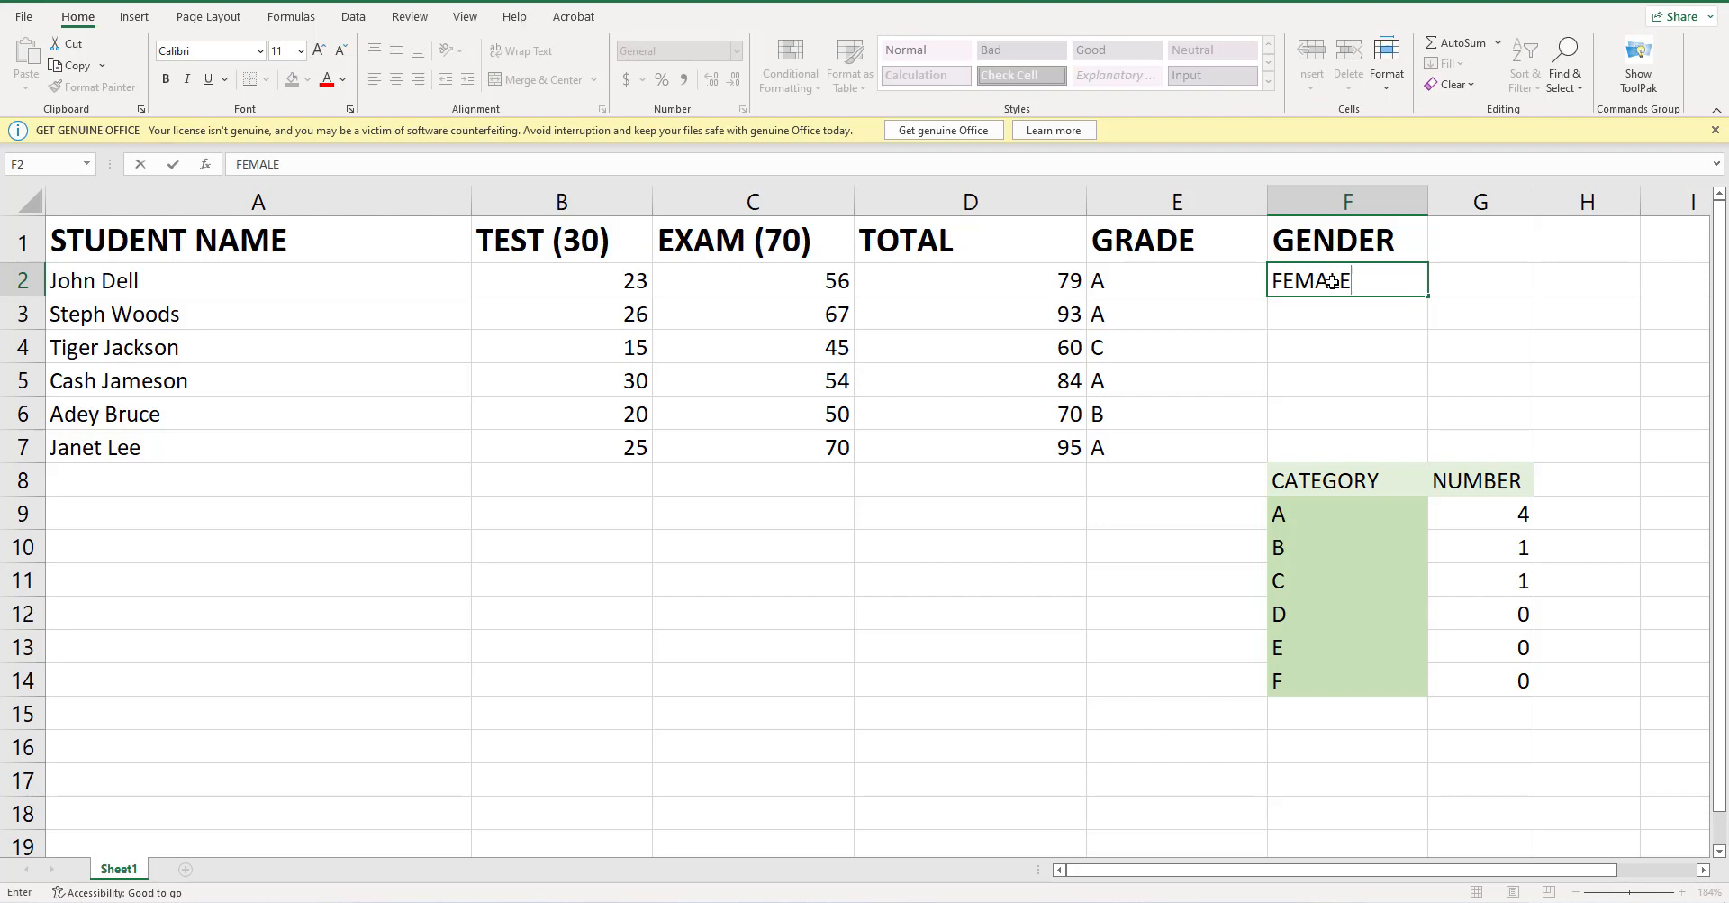
key("Return")
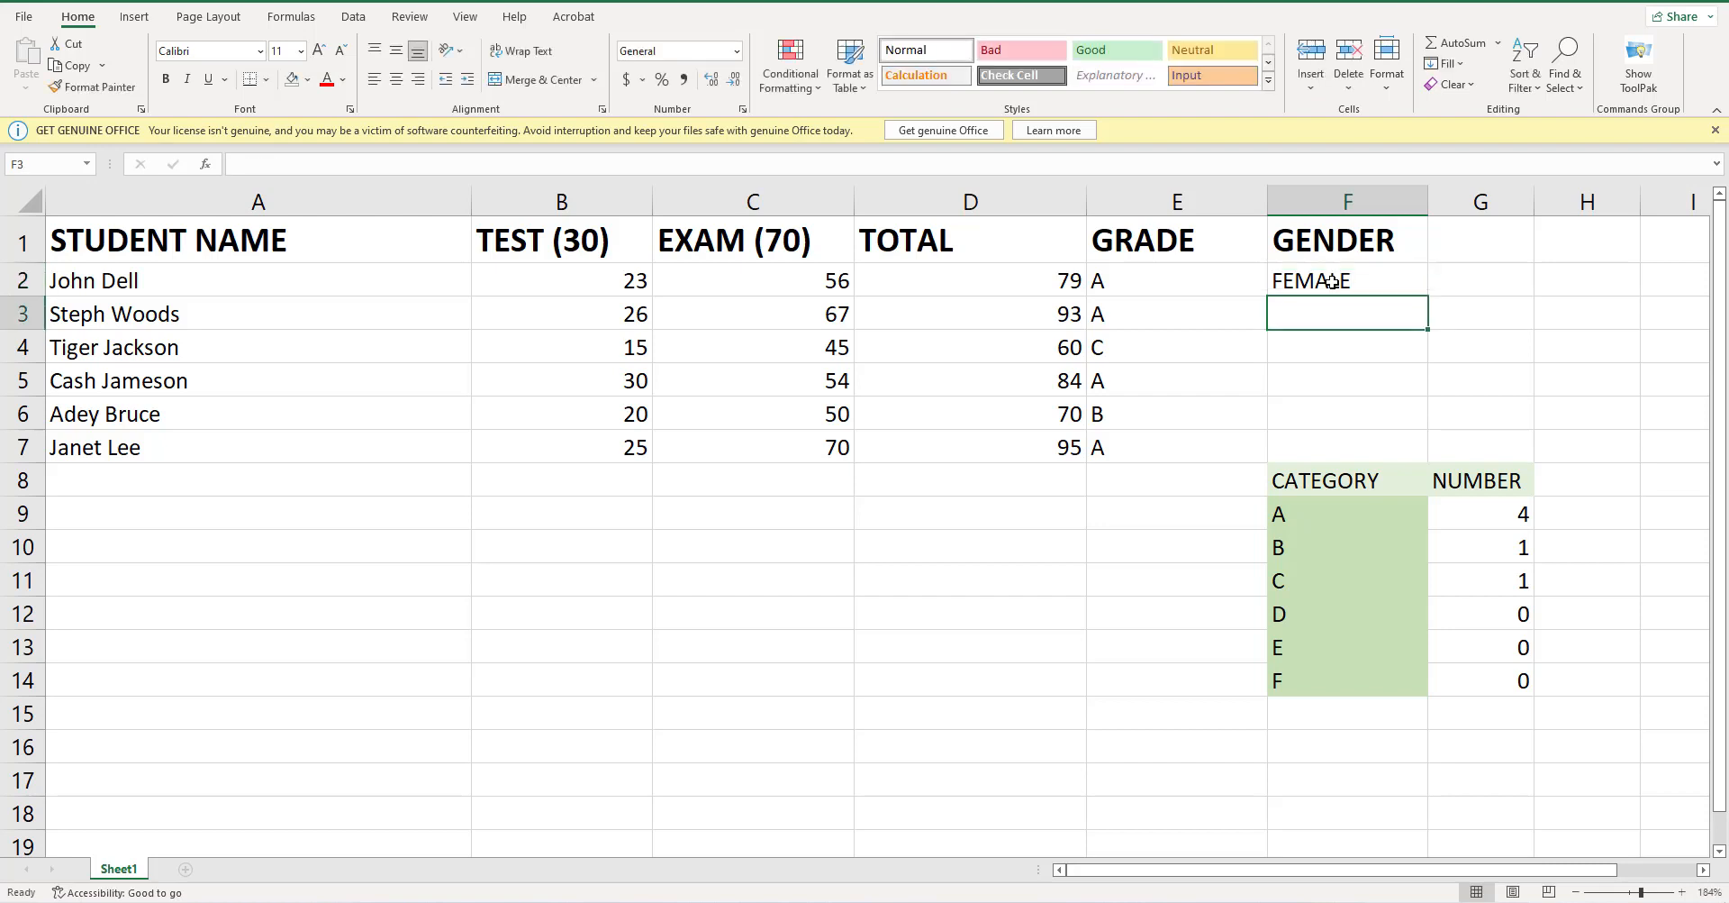
type("MALE")
key("Return")
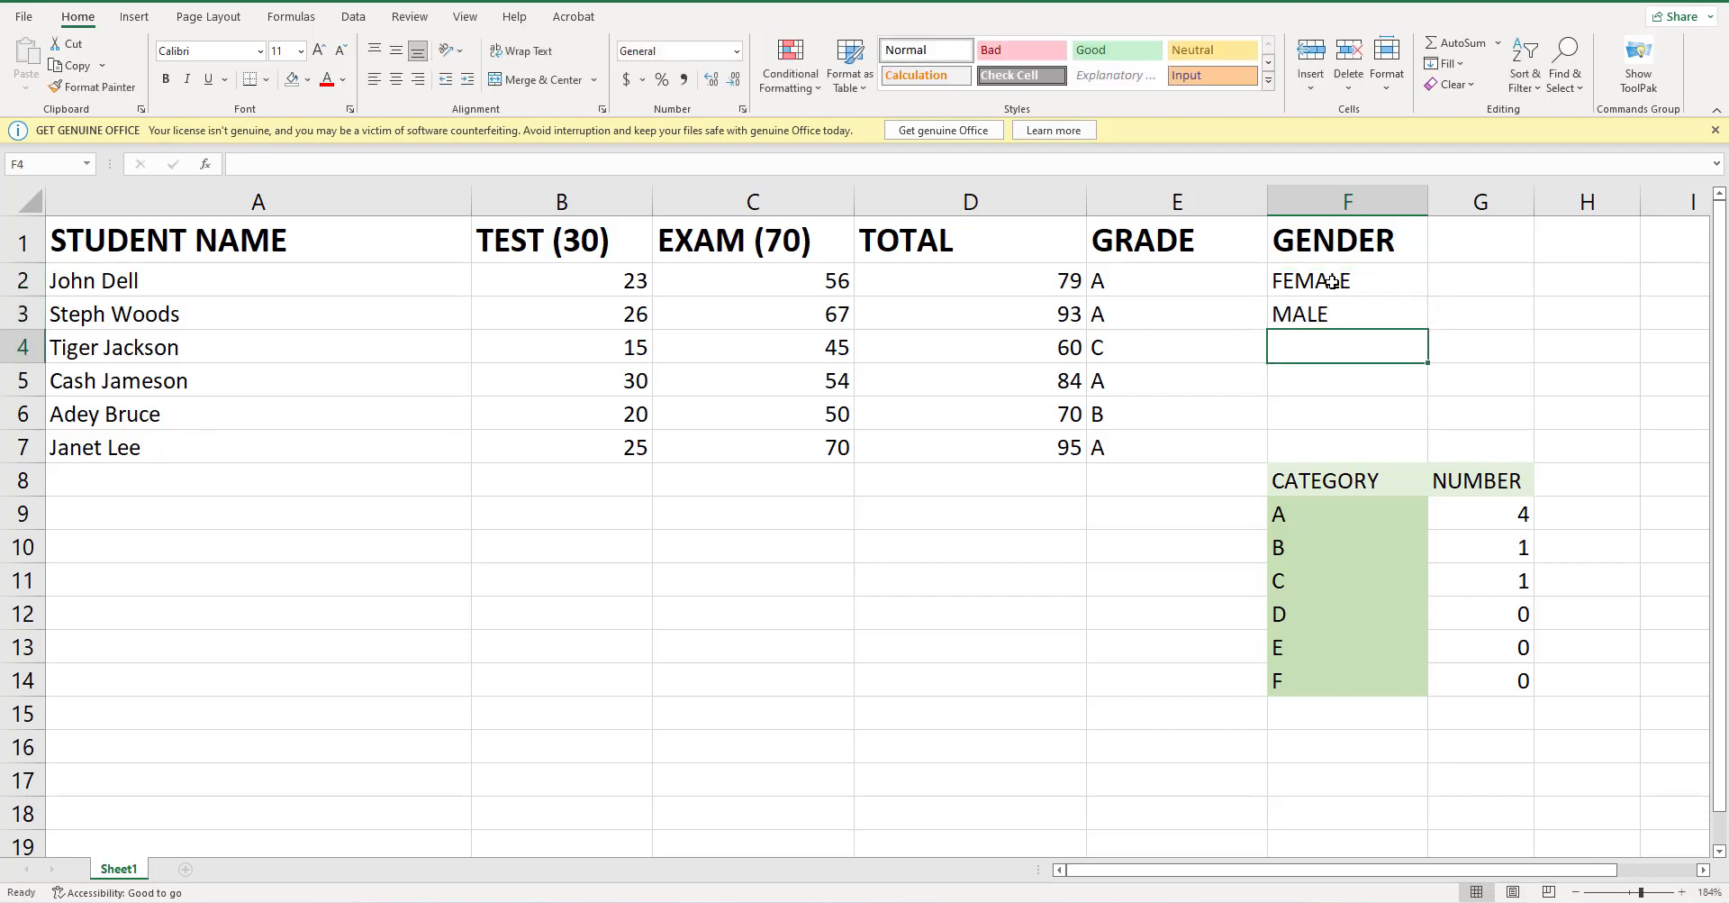
type("FEMALE")
key("Return")
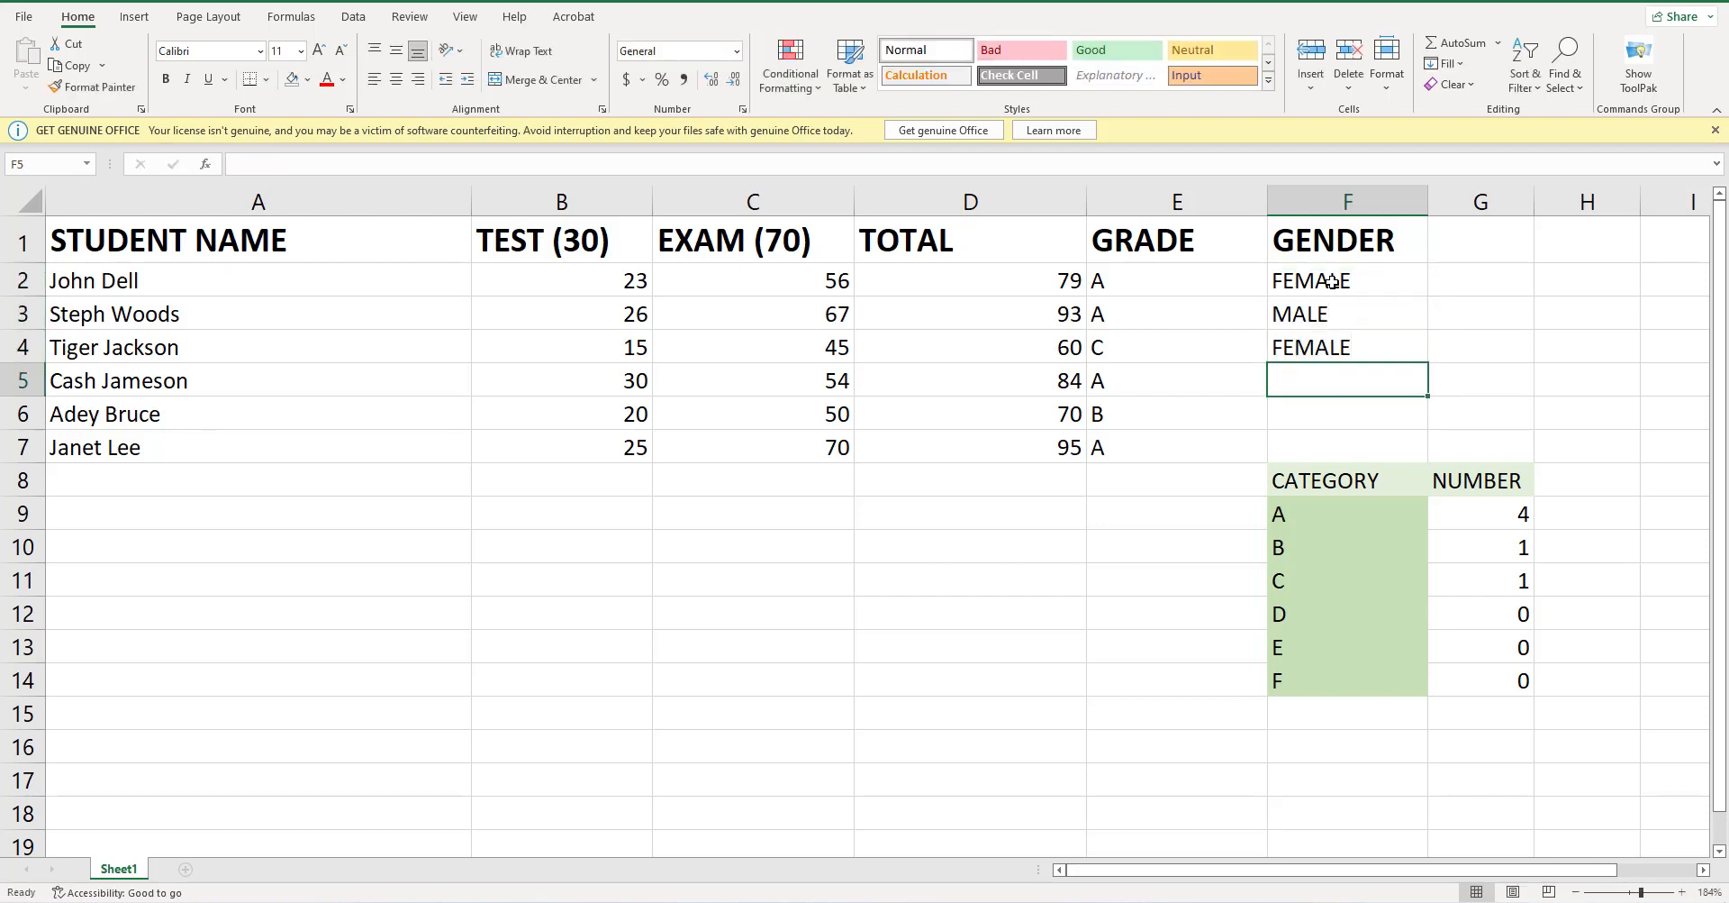
type("FEMA")
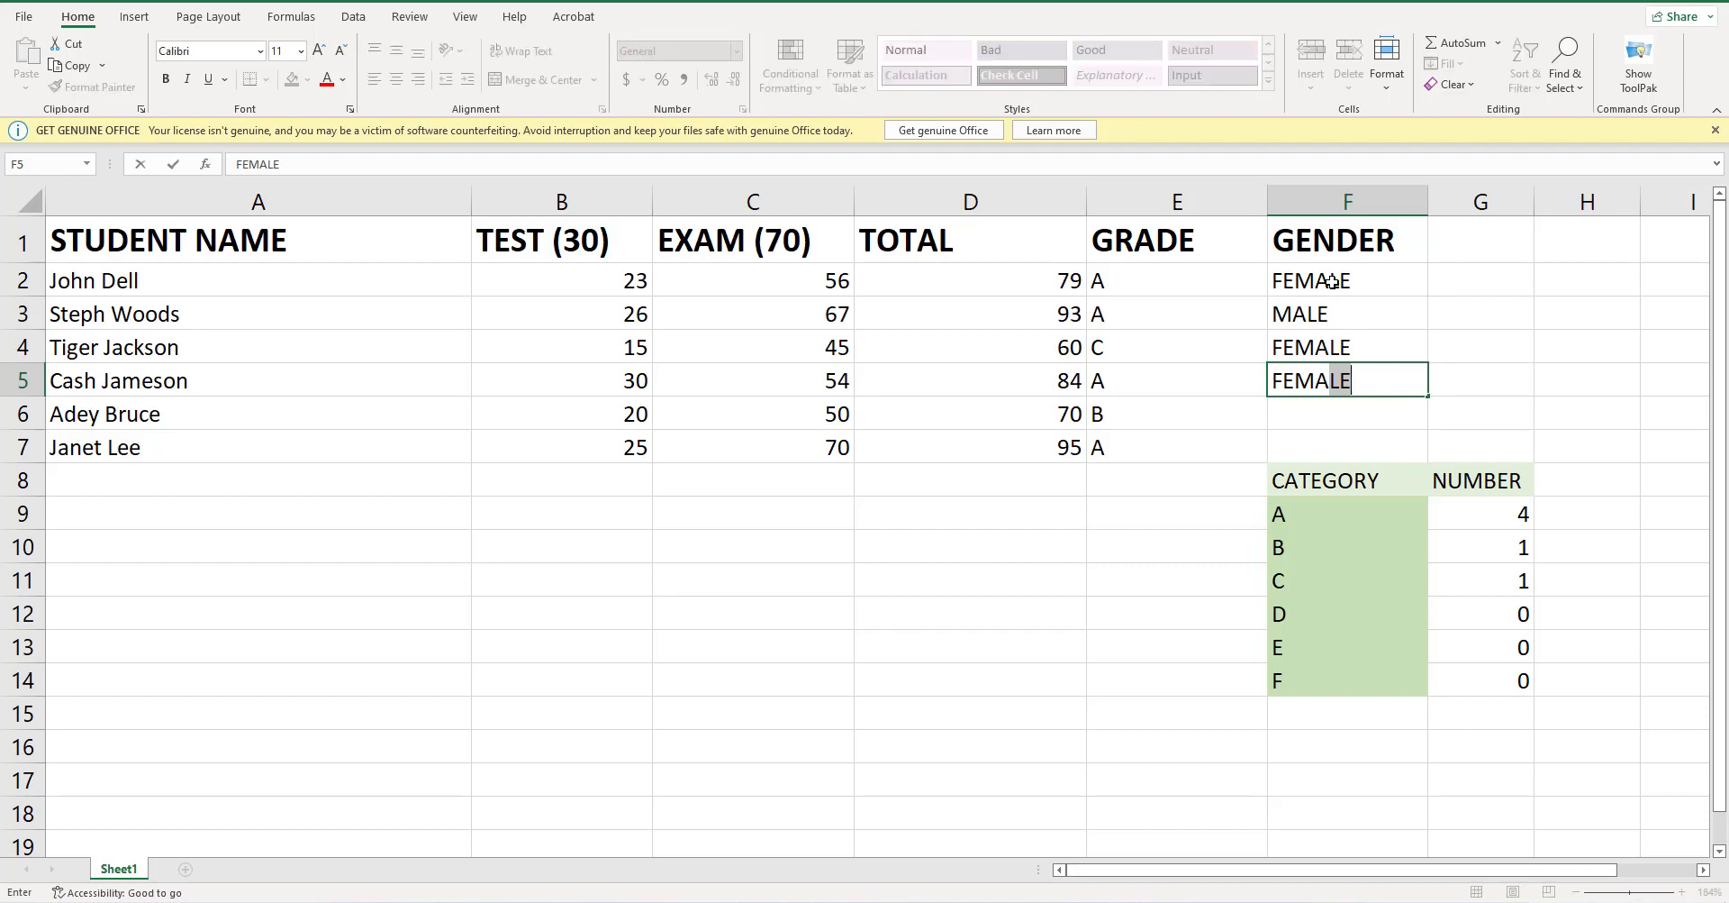
key("Return")
type("MALE")
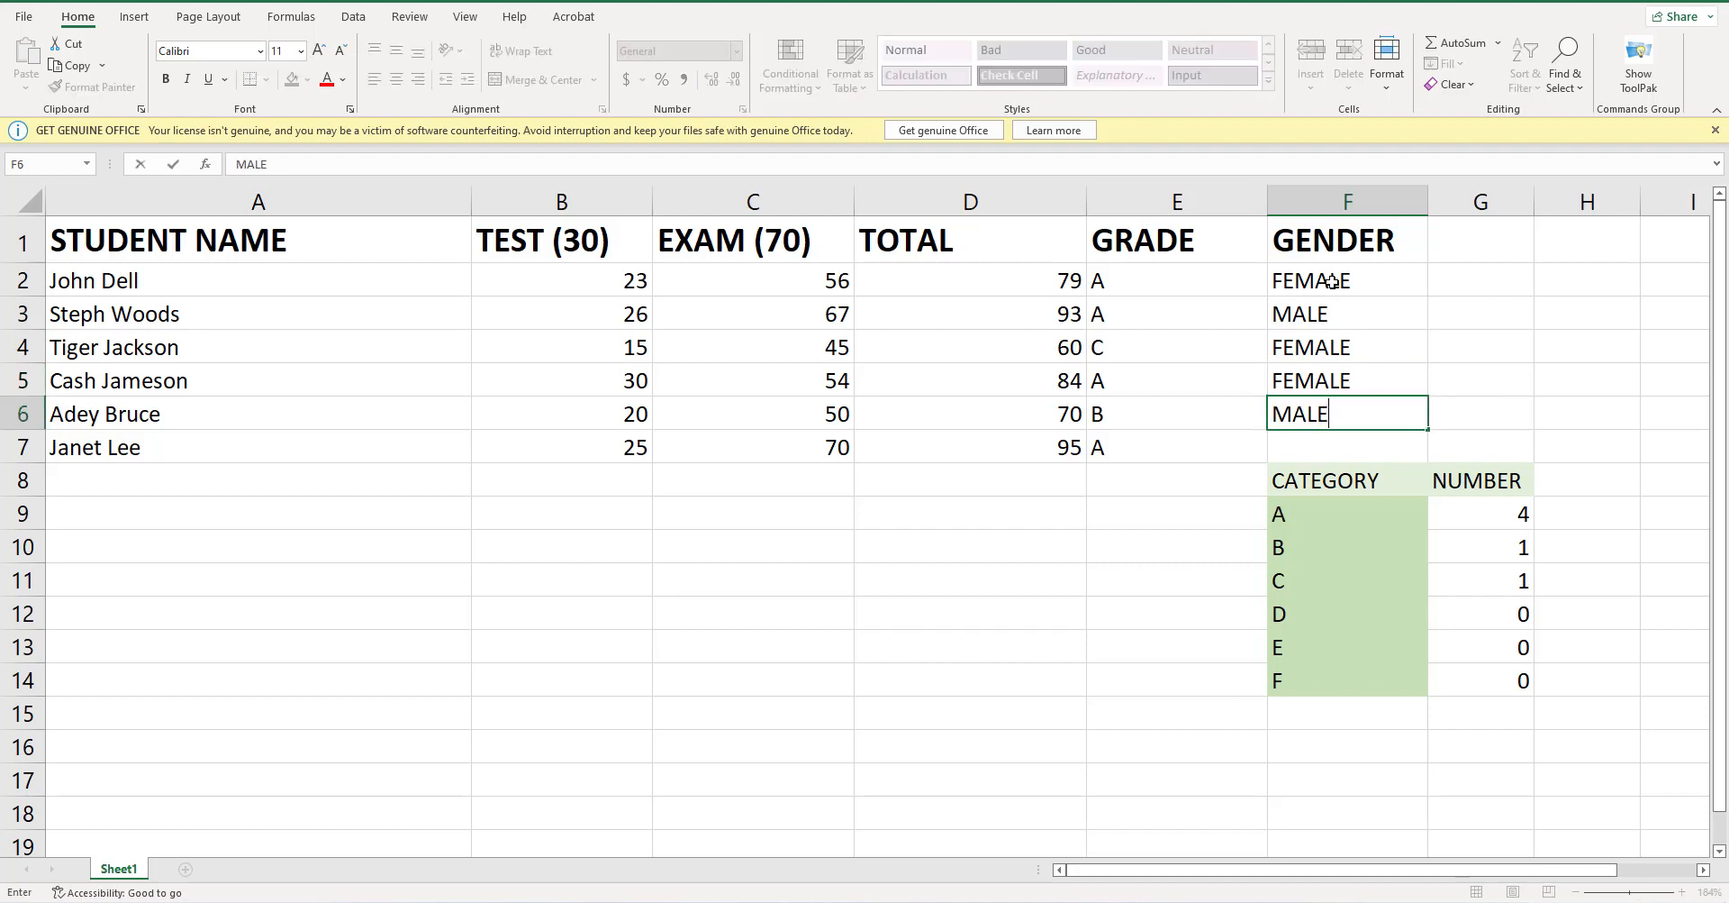
key("Return")
type("MALE")
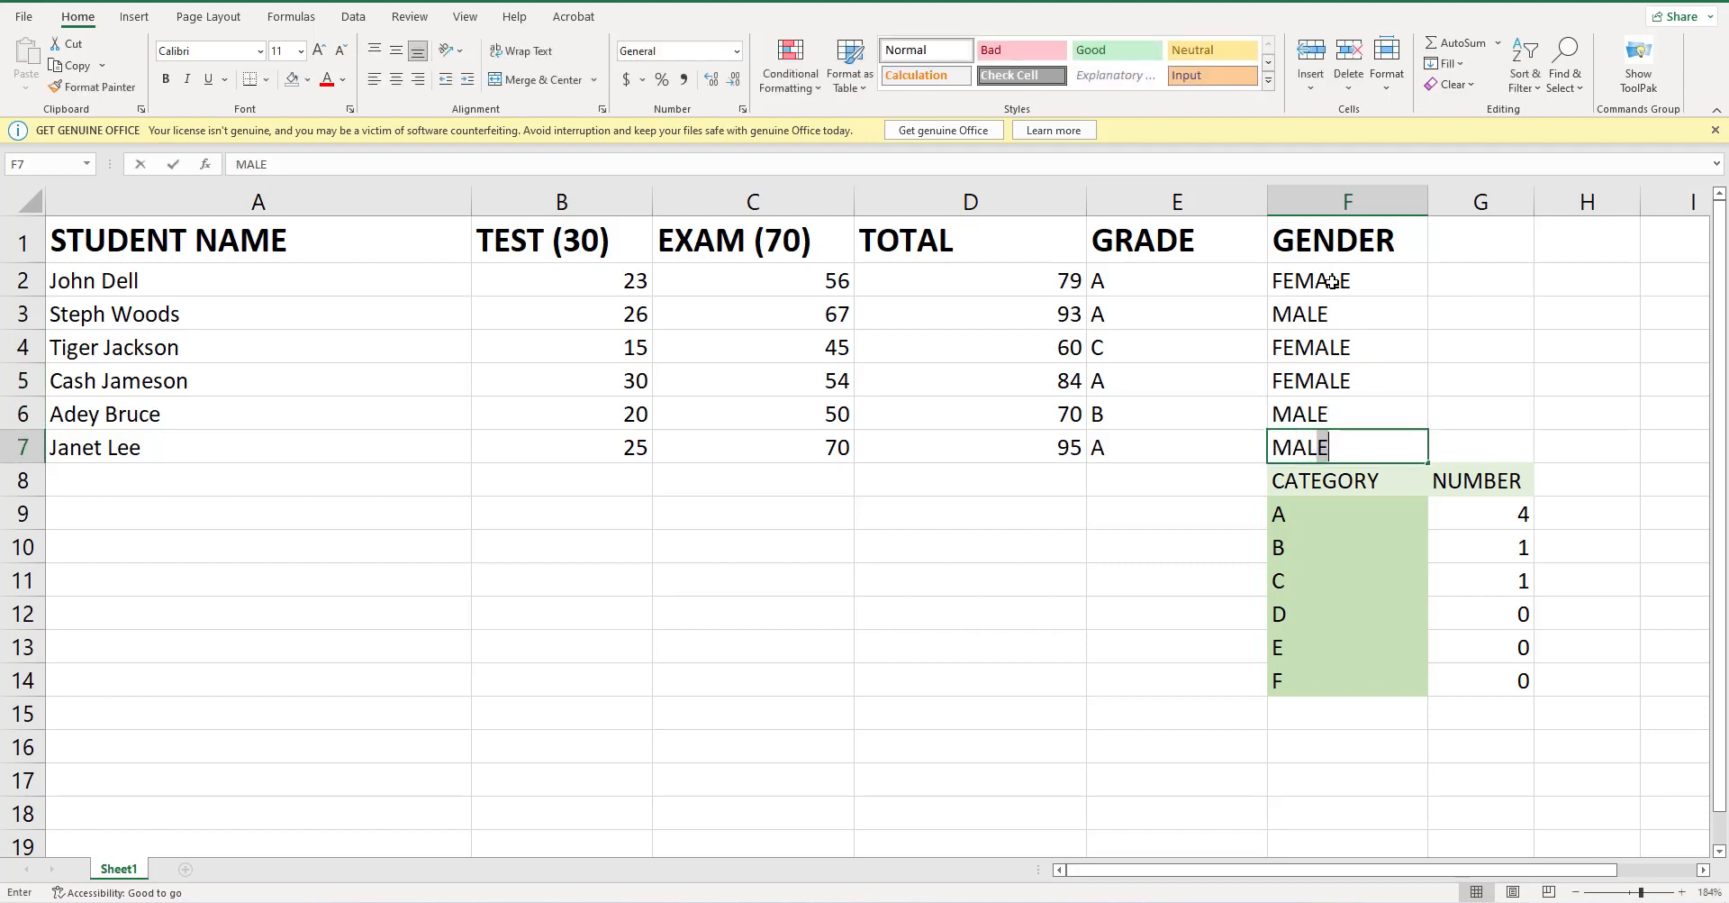
- Enter the header CATEGORY in cell I8 and widen column I to fit it
left_click(1590, 478)
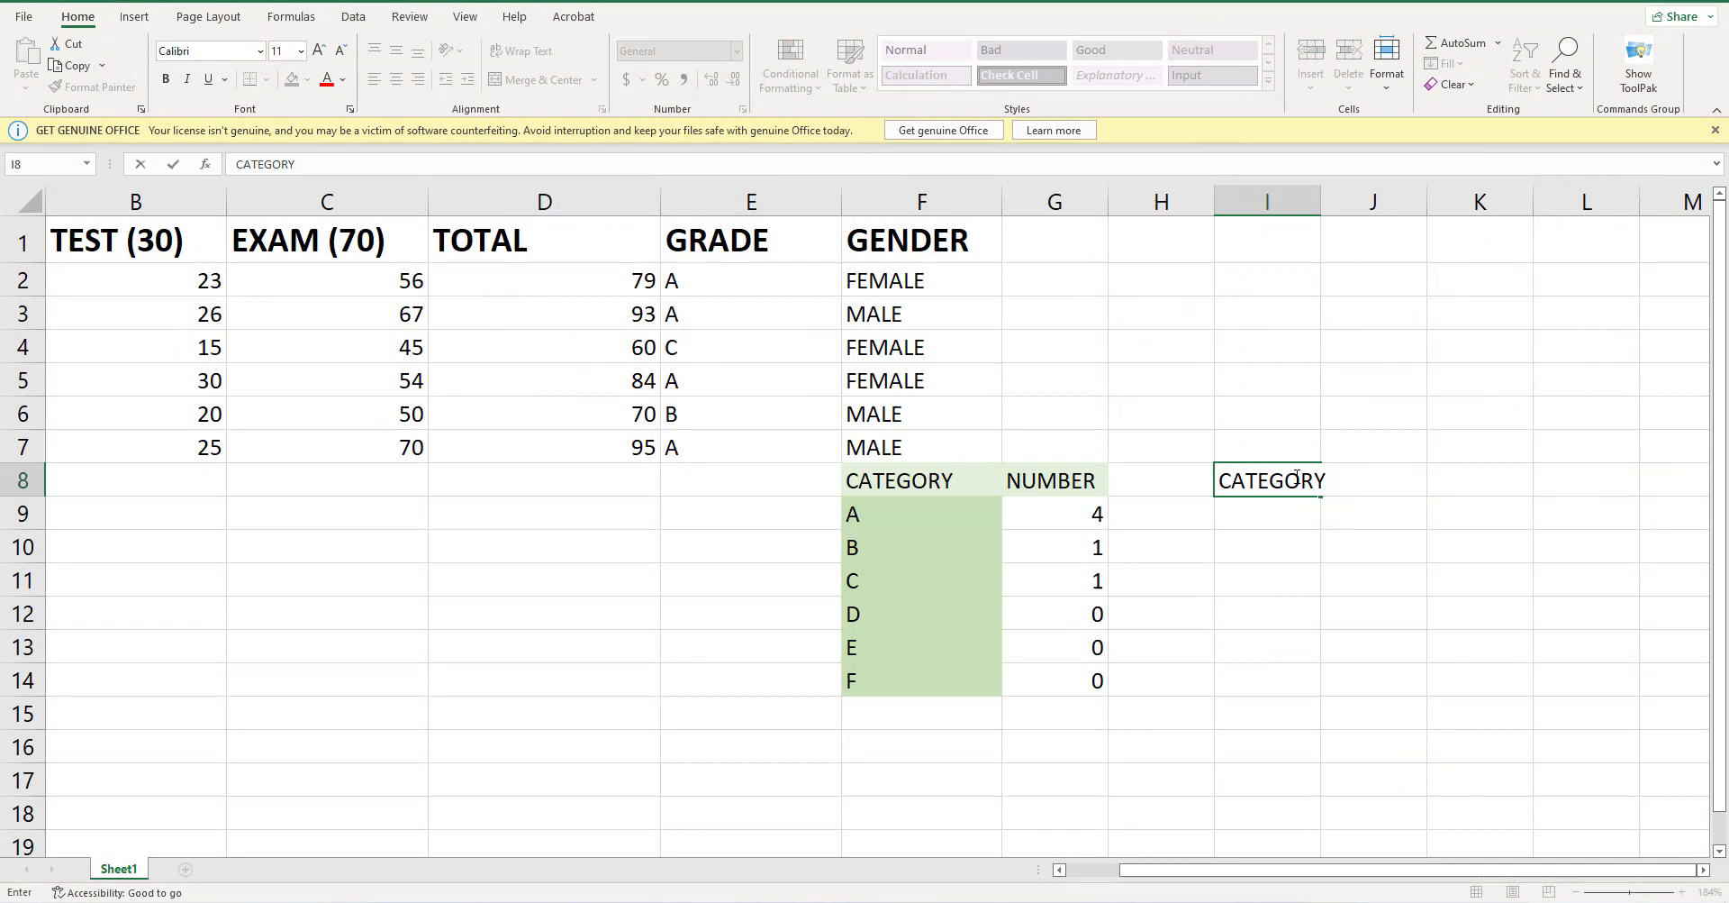
key("Return")
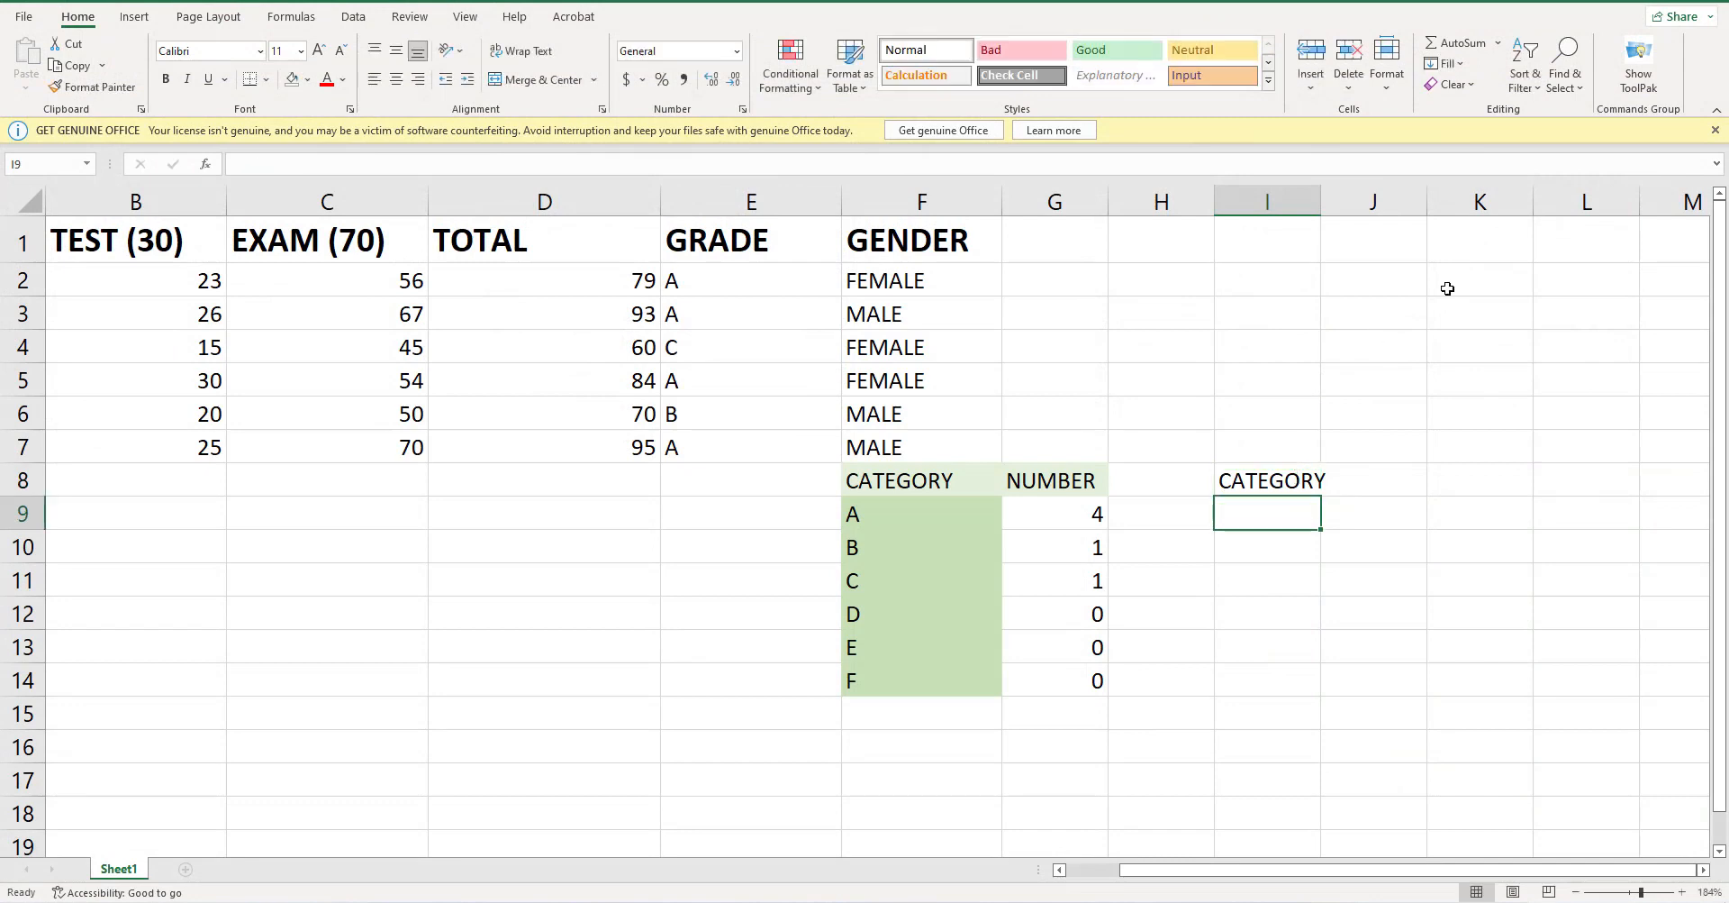
left_click_drag(1321, 202, 1358, 208)
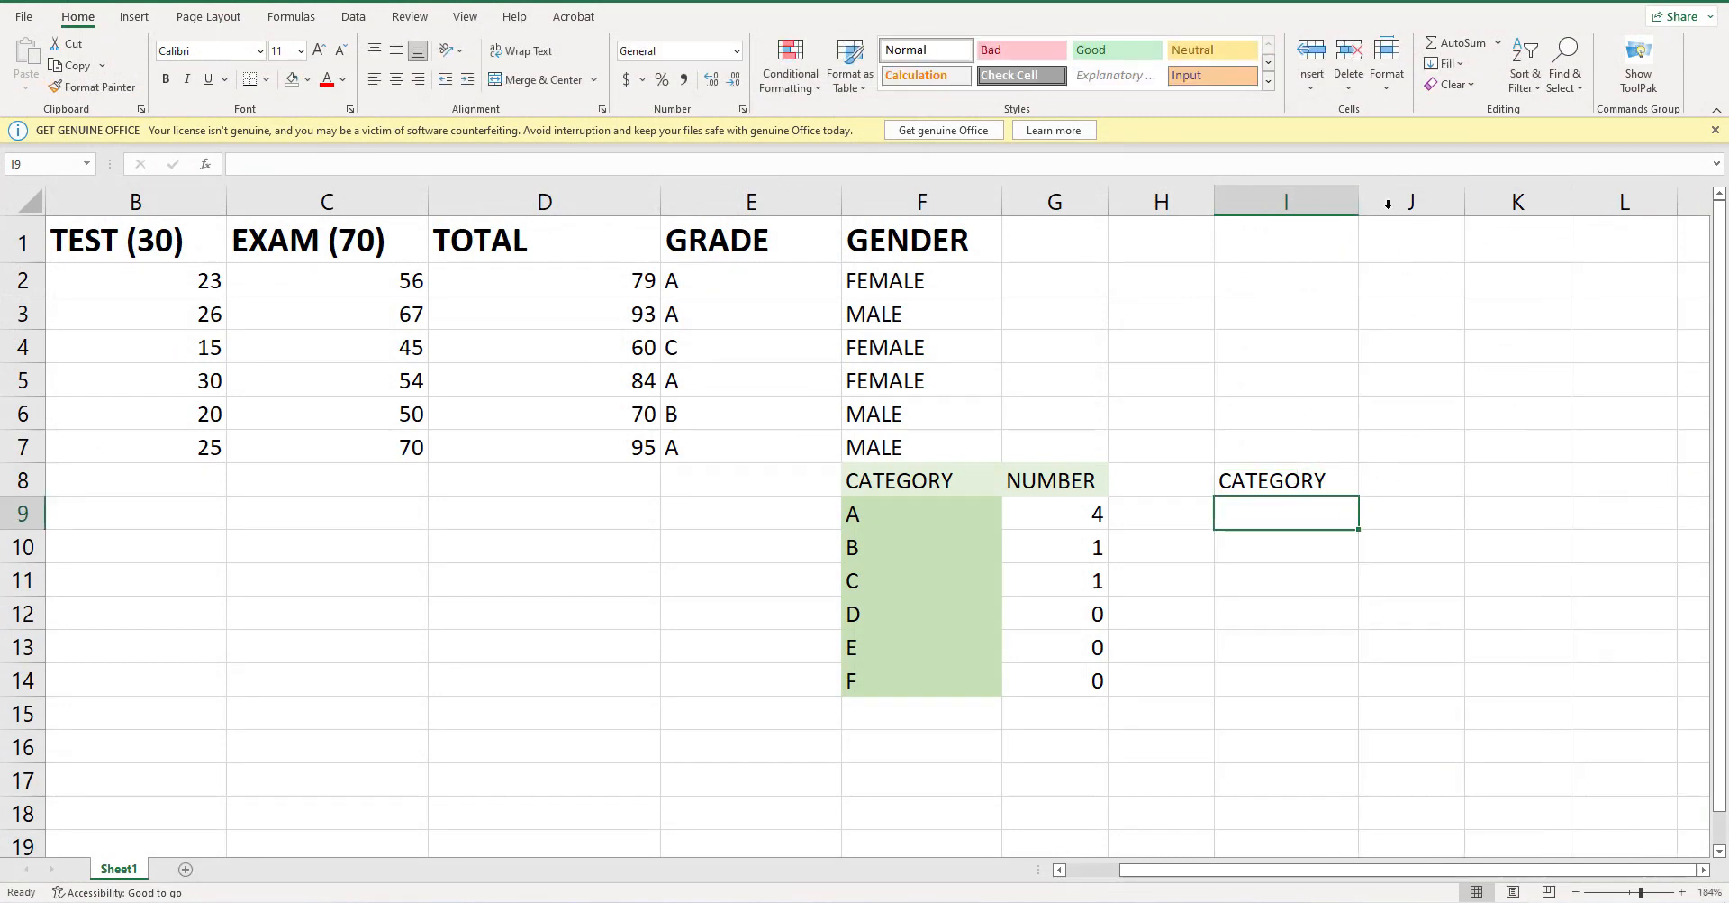
left_click(1362, 479)
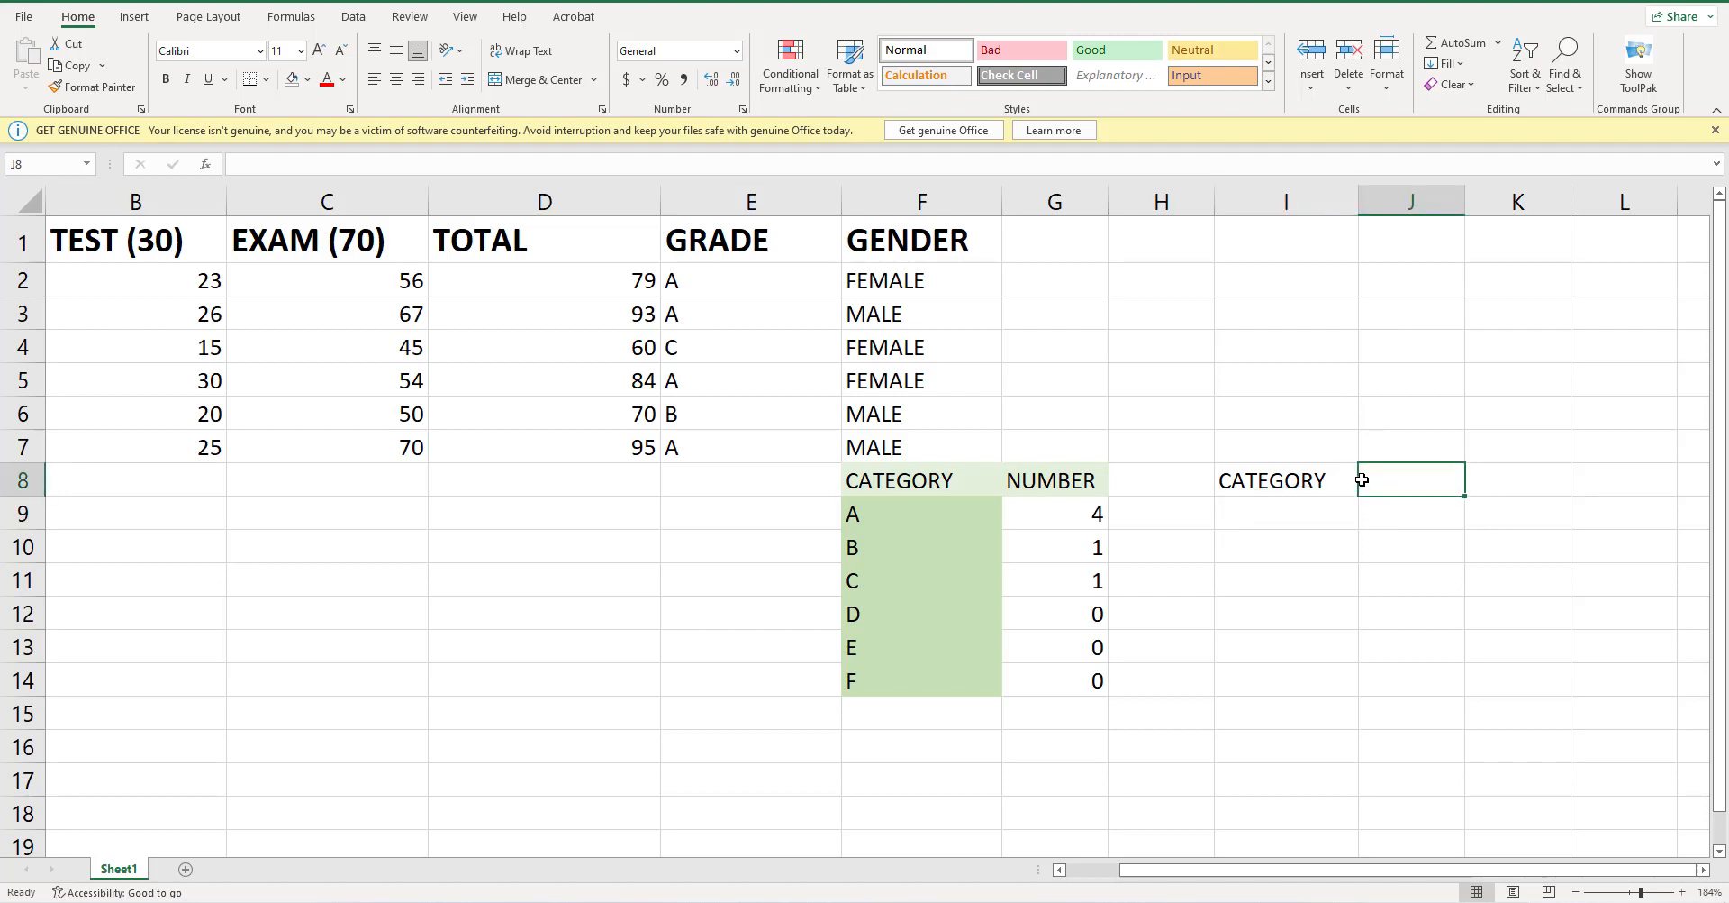
- Enter MALE in cell I9 and list the grades A, B, C, D, E and F in cells J9 to J14
double_click(1304, 509)
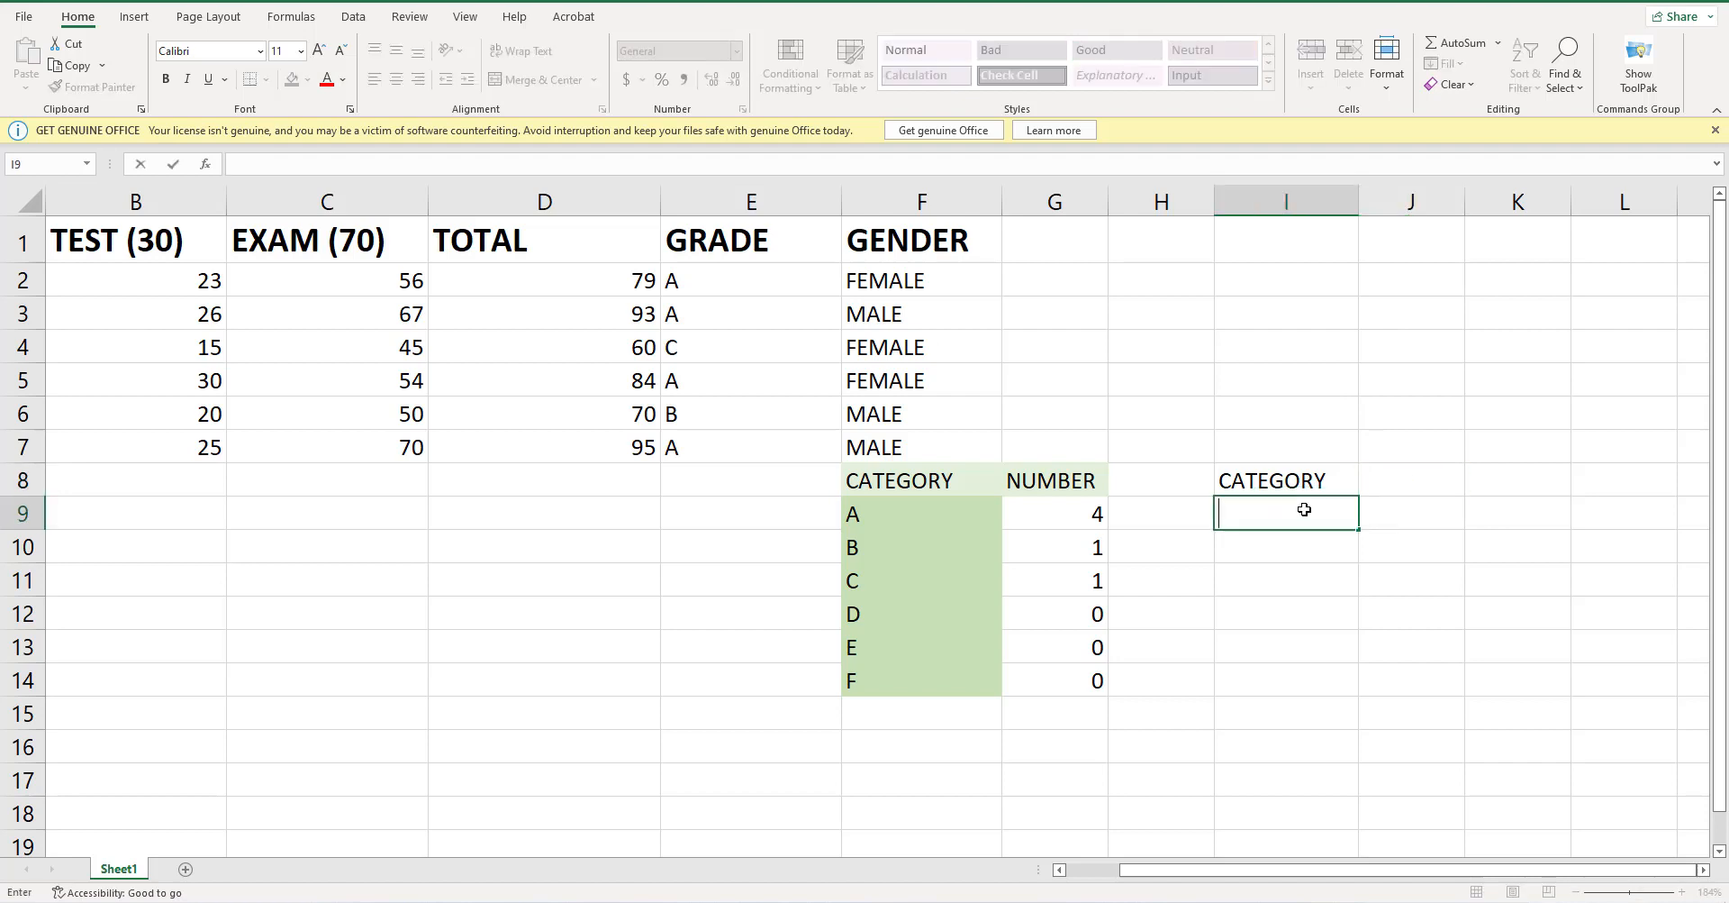
type("MALE")
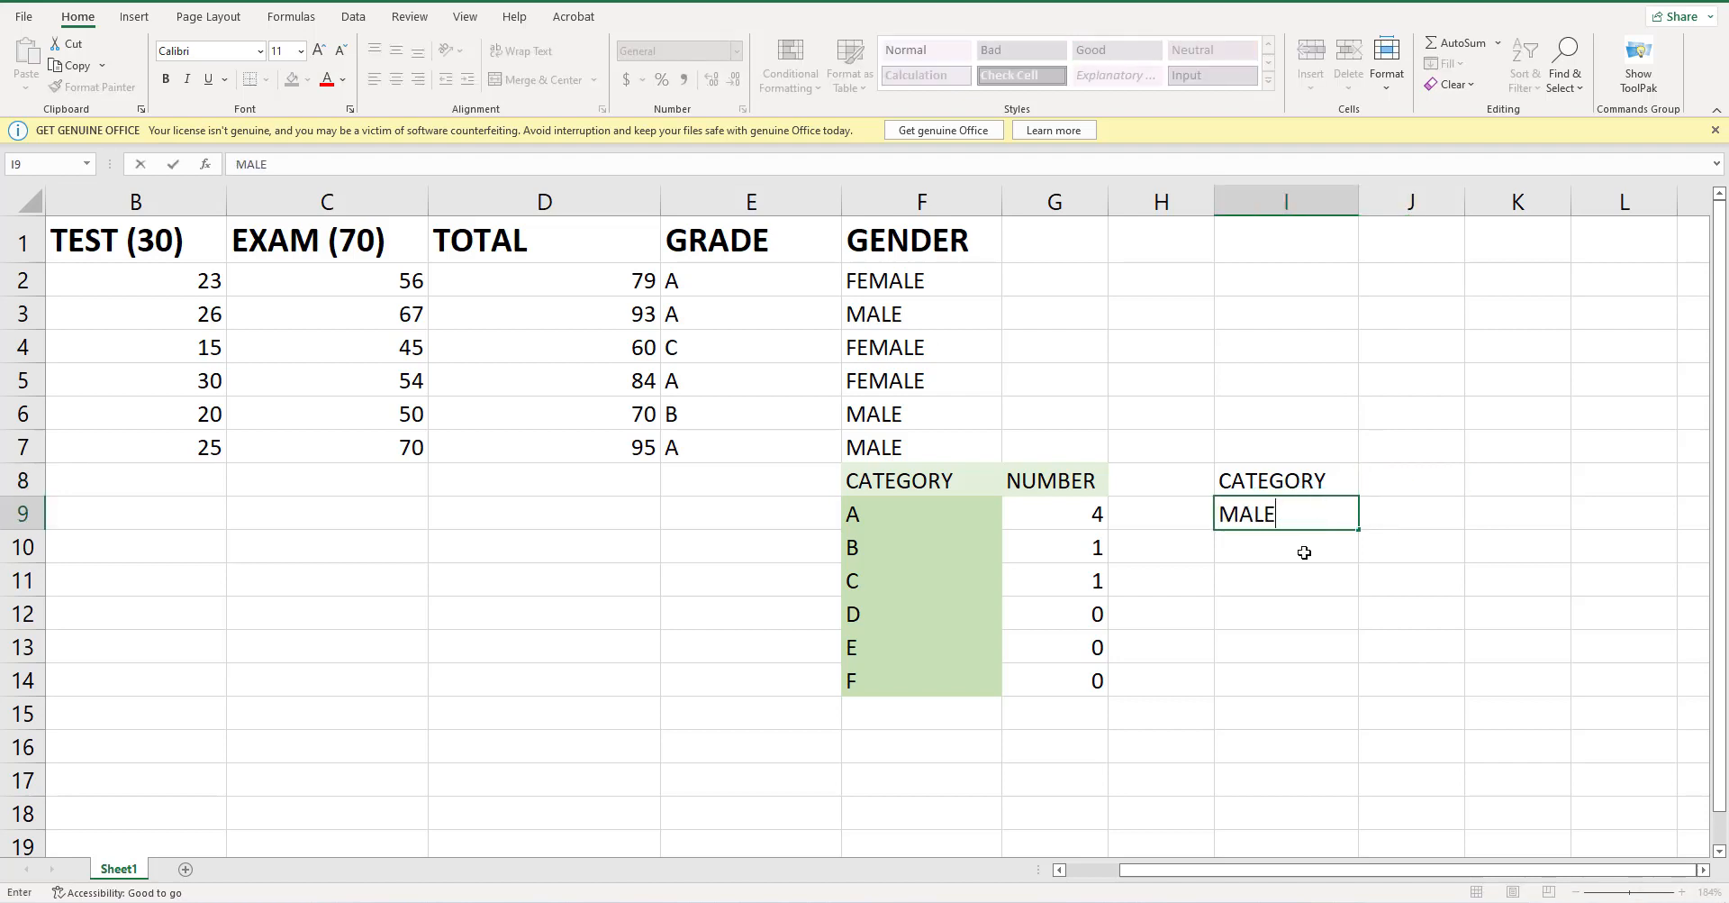
key("Return")
left_click(1400, 516)
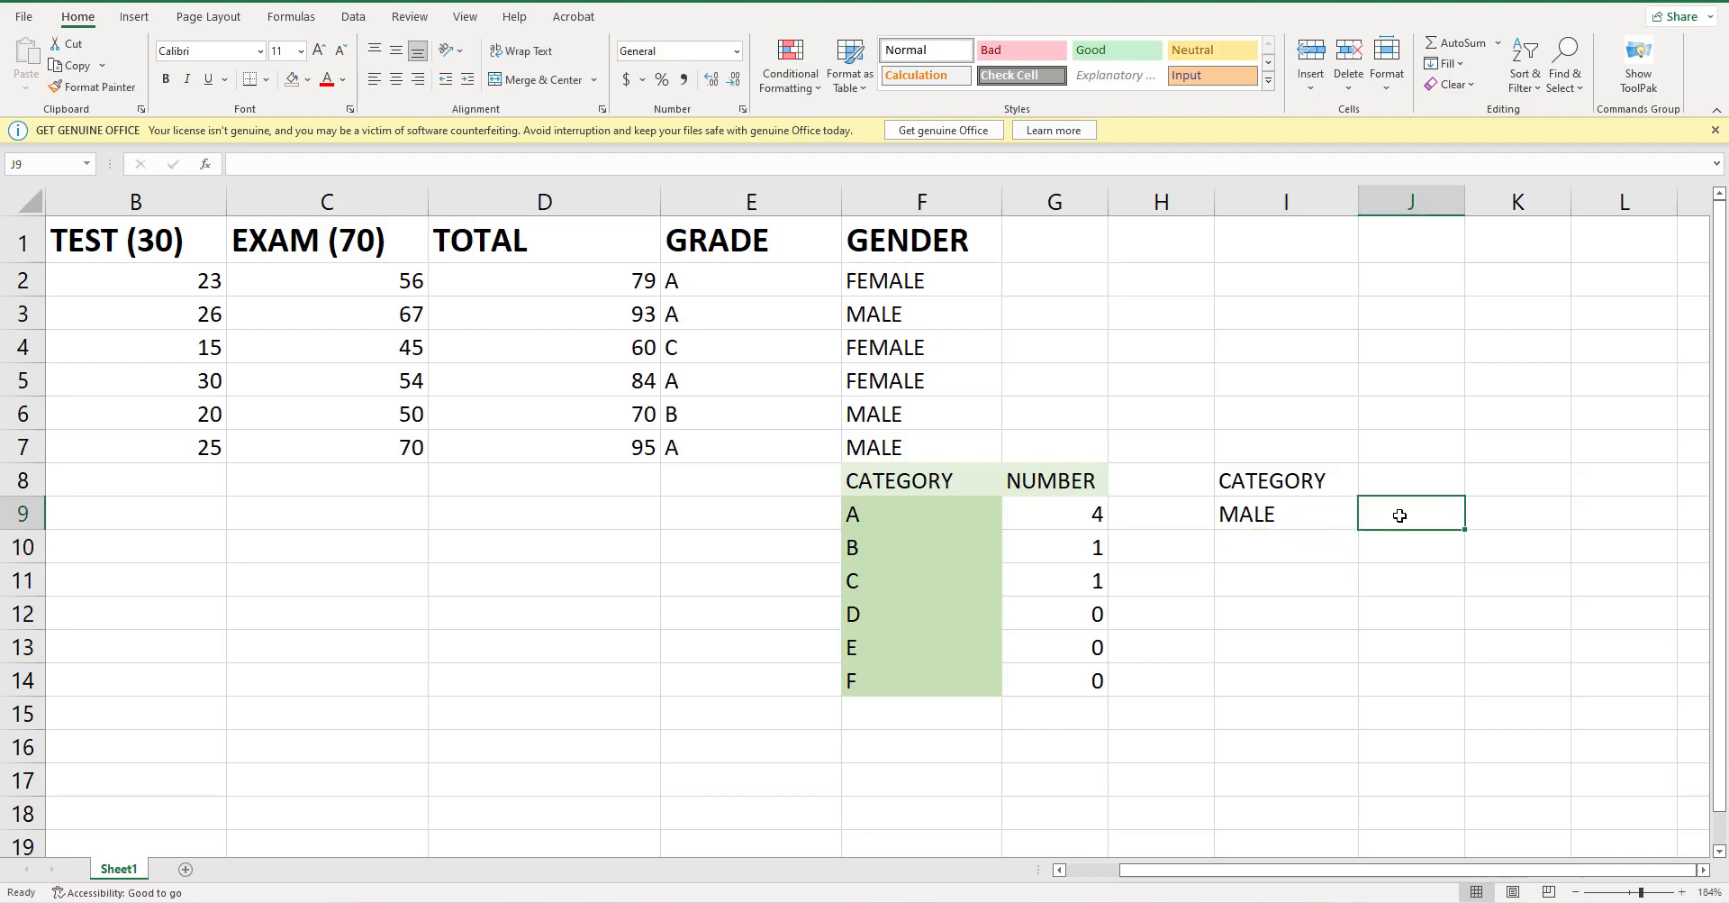
type("A")
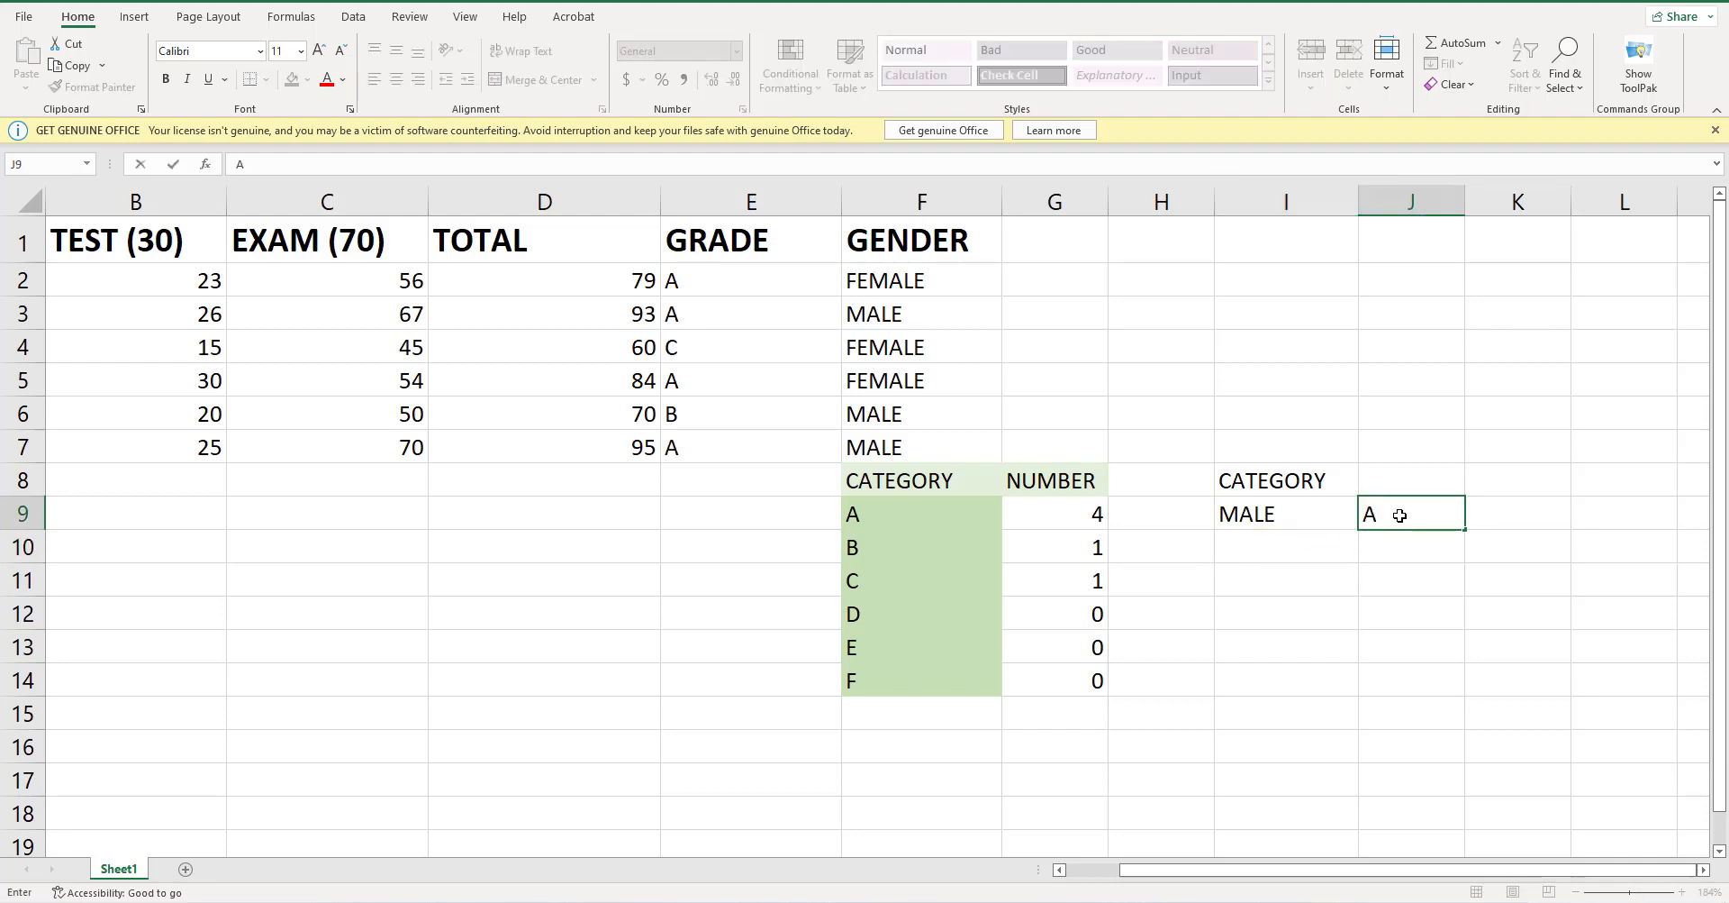
key("Return")
type("B")
key("Return")
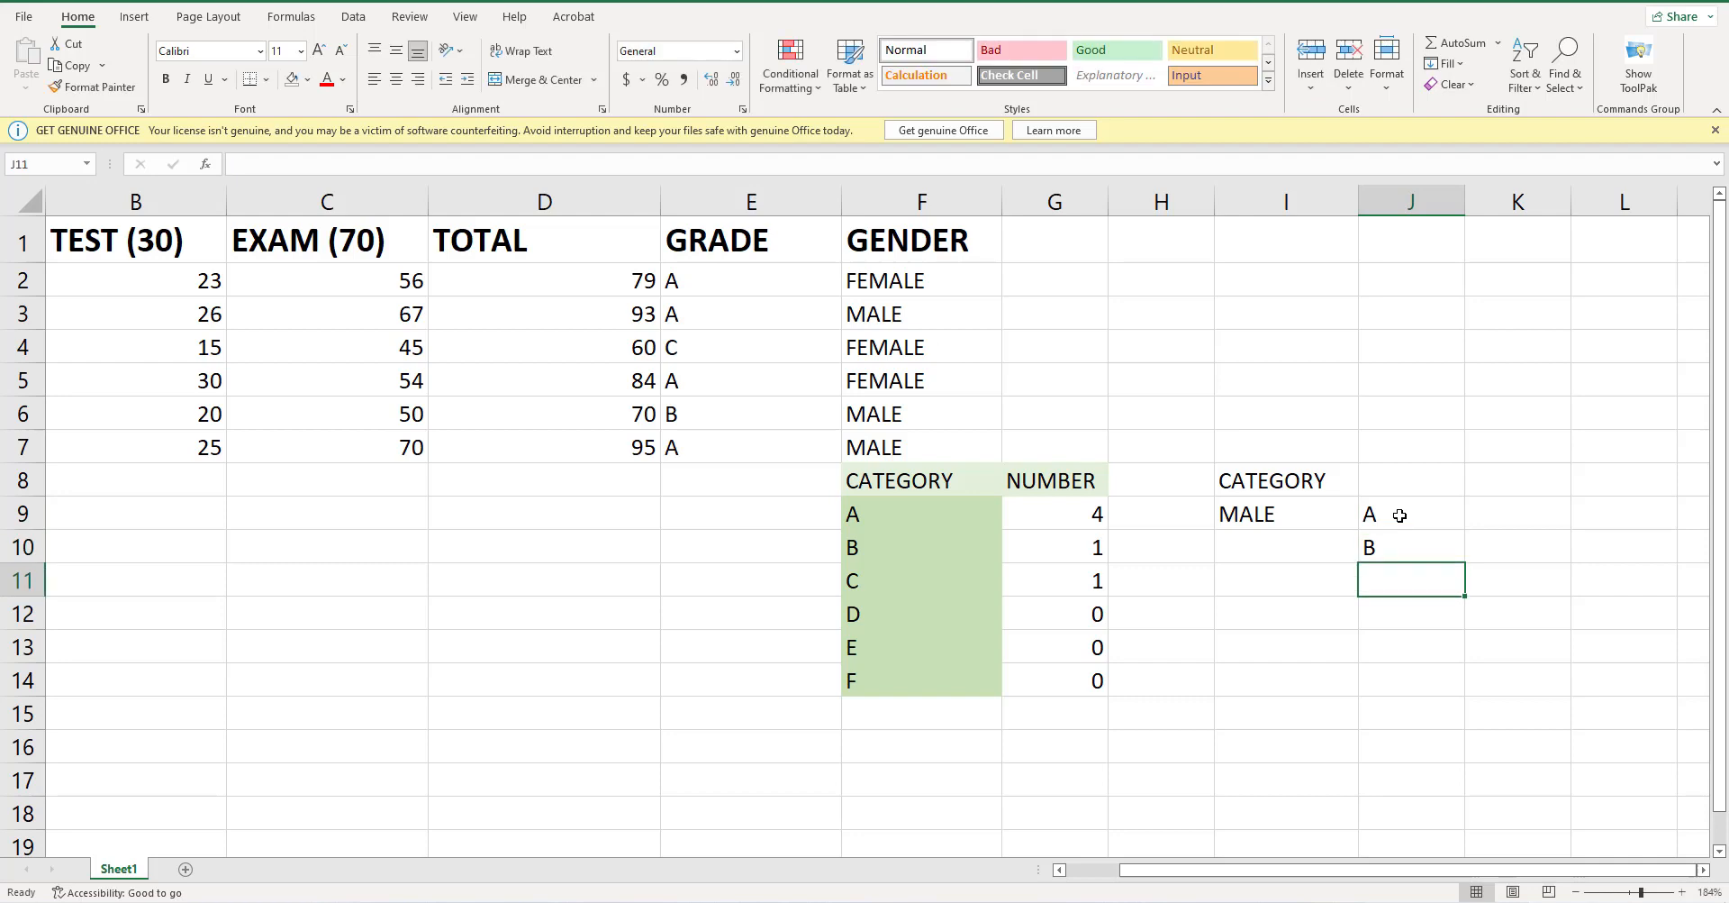
type("C")
key("Return")
type("D")
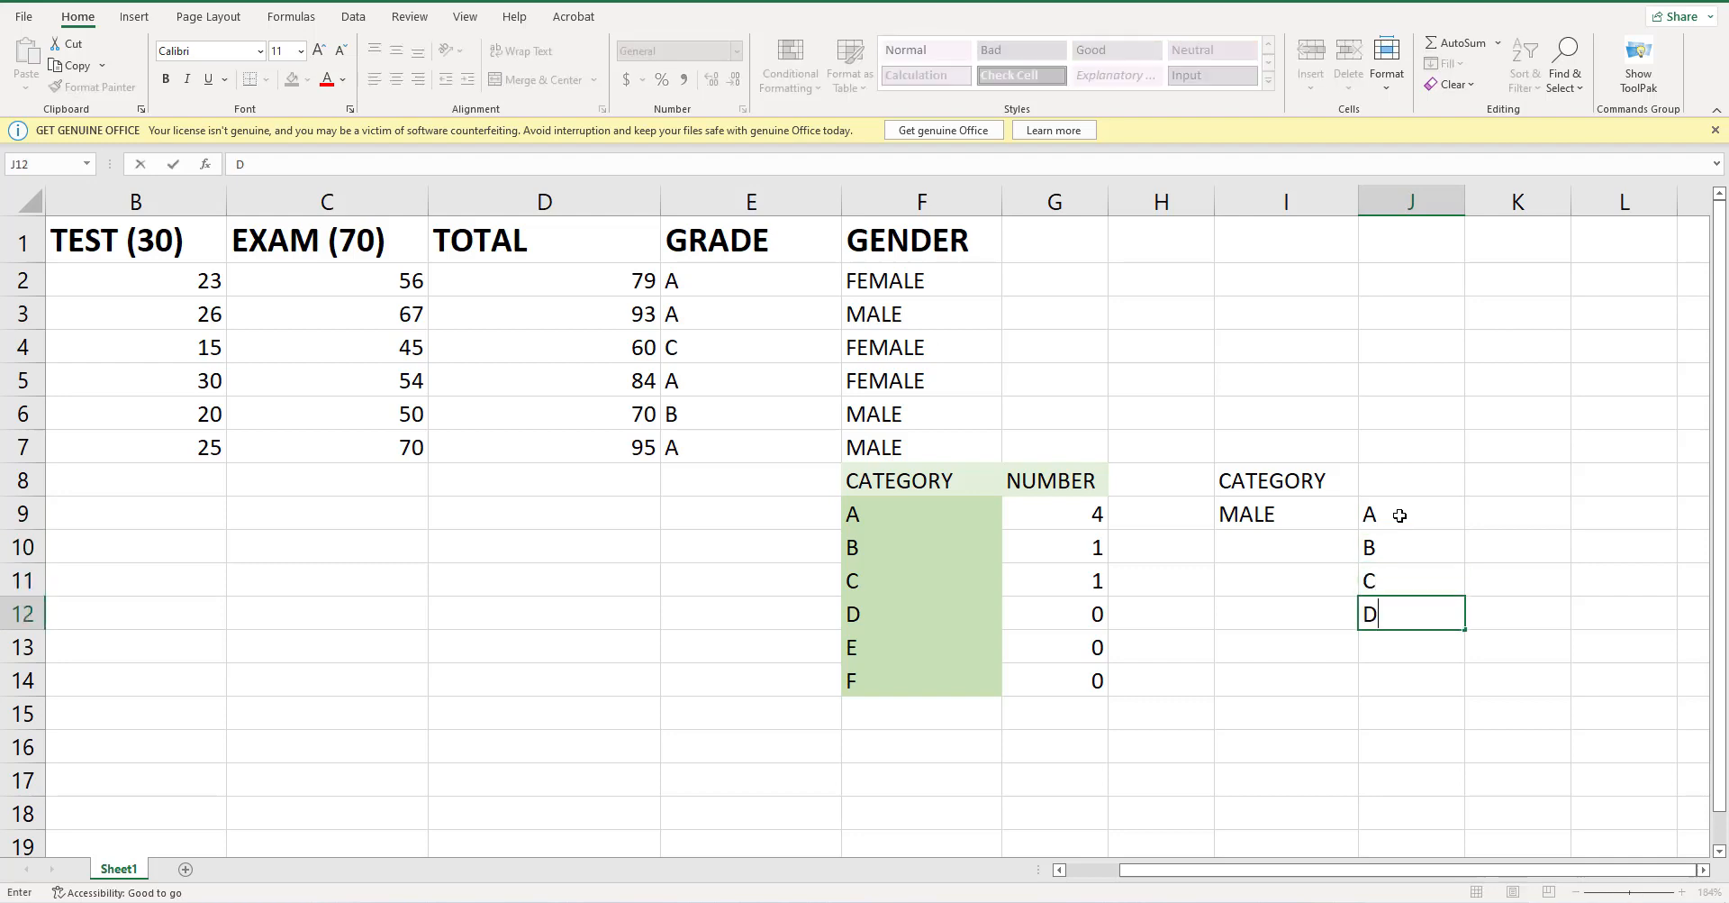
key("Return")
type("E")
key("Return")
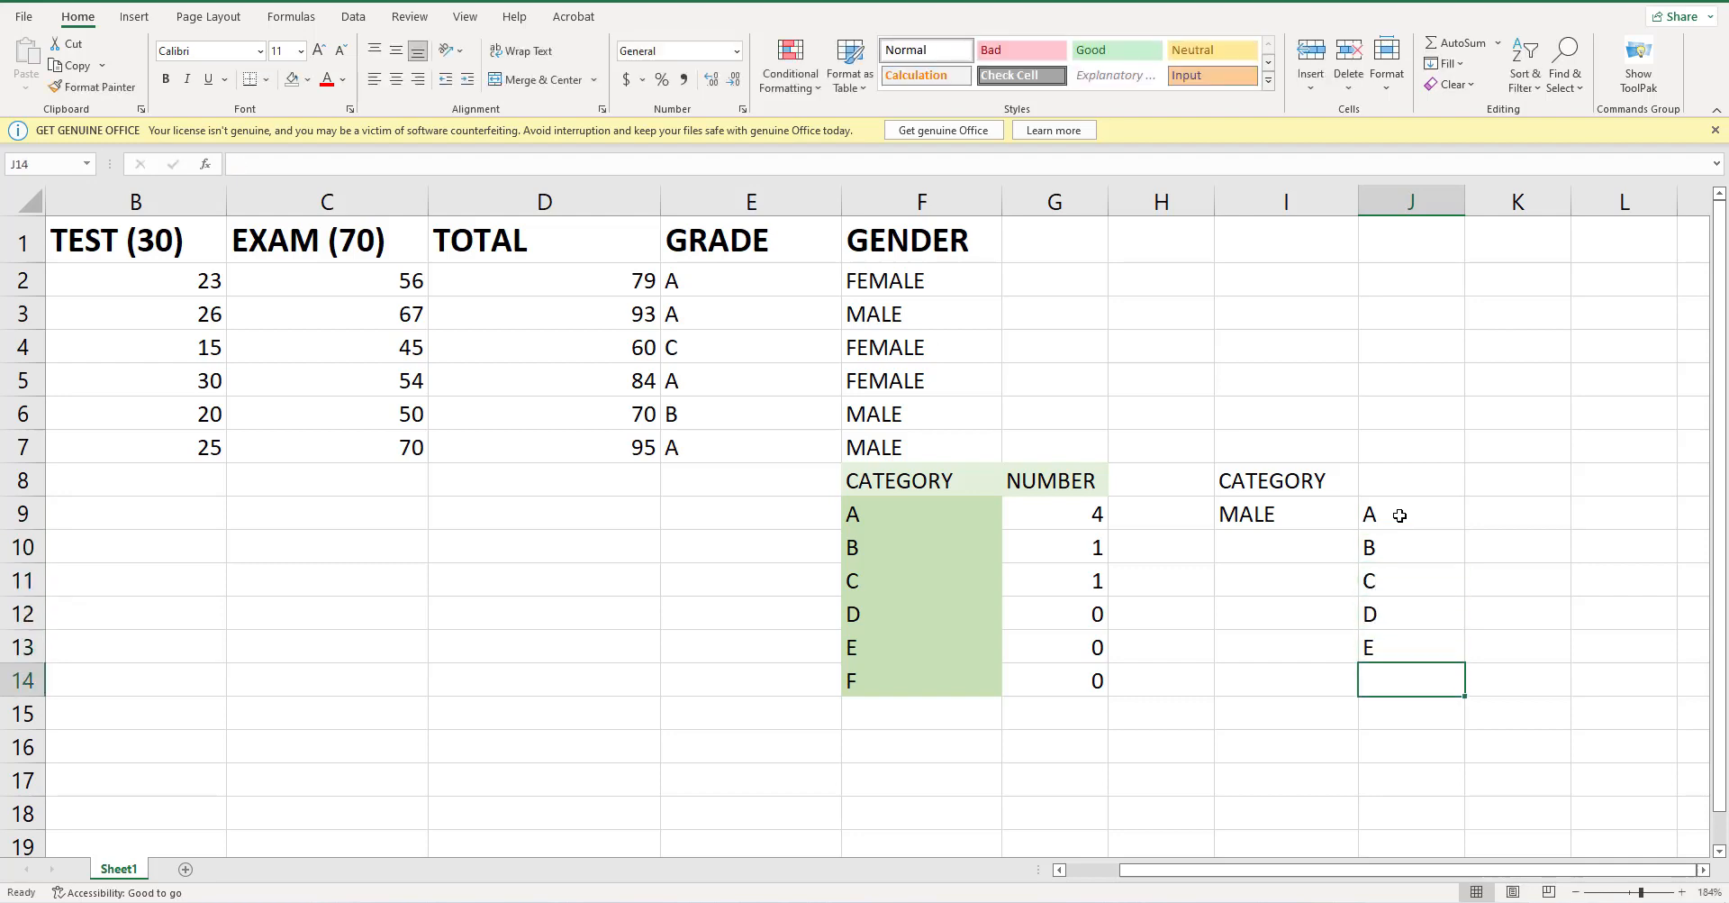
type("F")
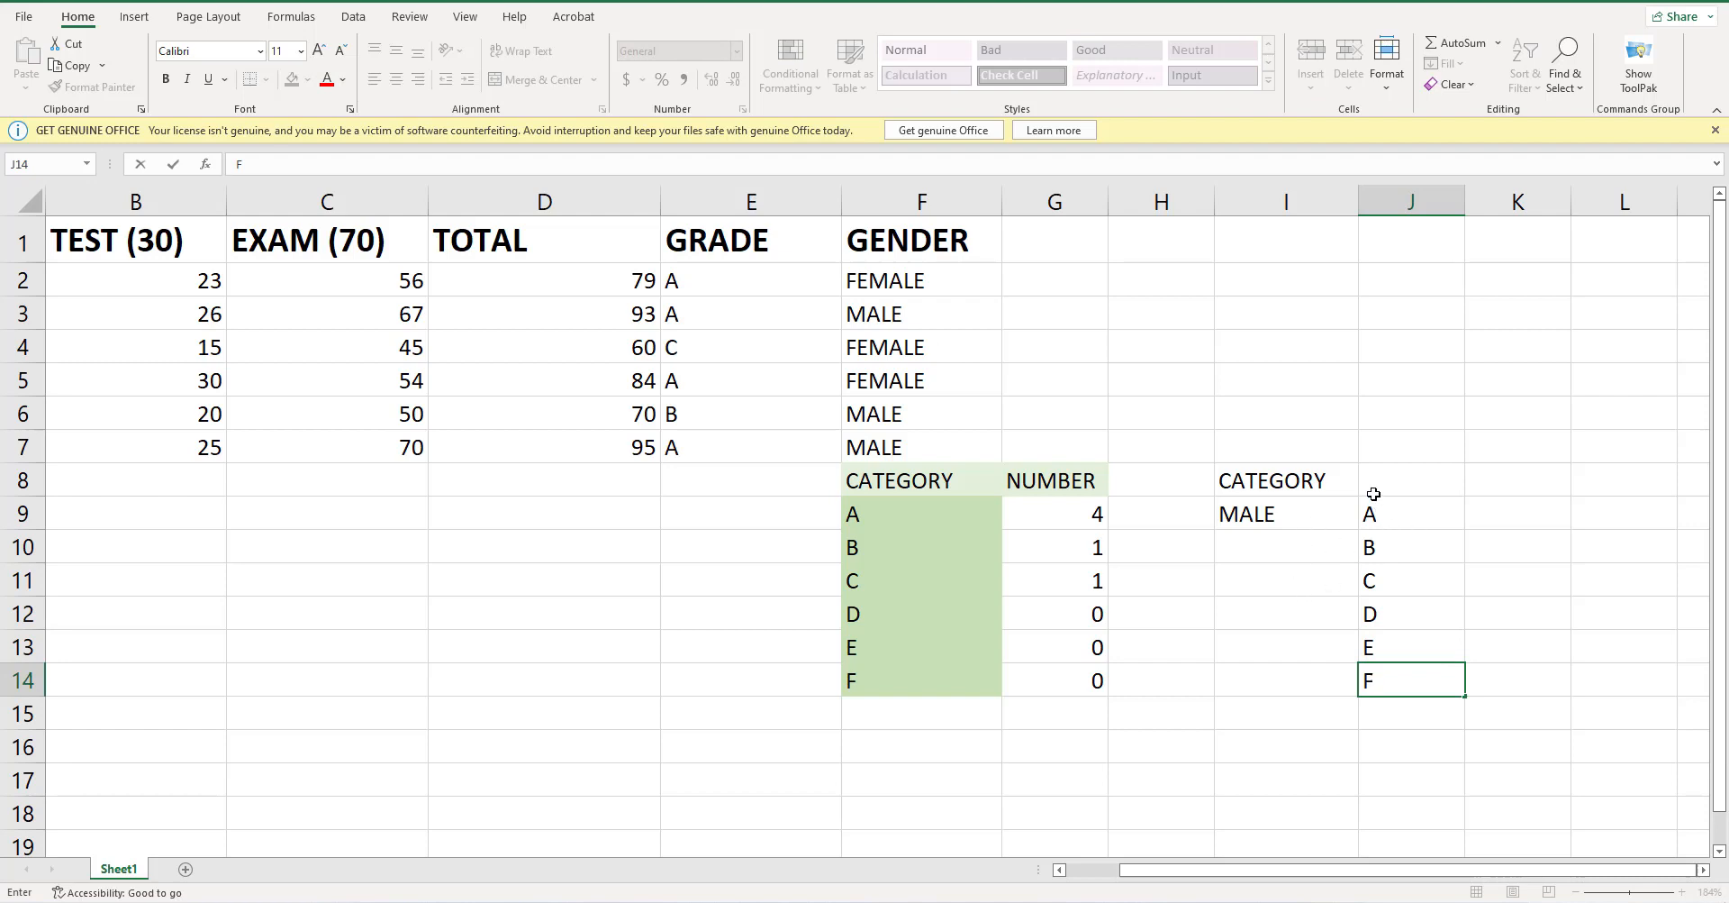
- Merge and center the CATEGORY header across I8:J8 and give it a light blue fill
left_click(1275, 478)
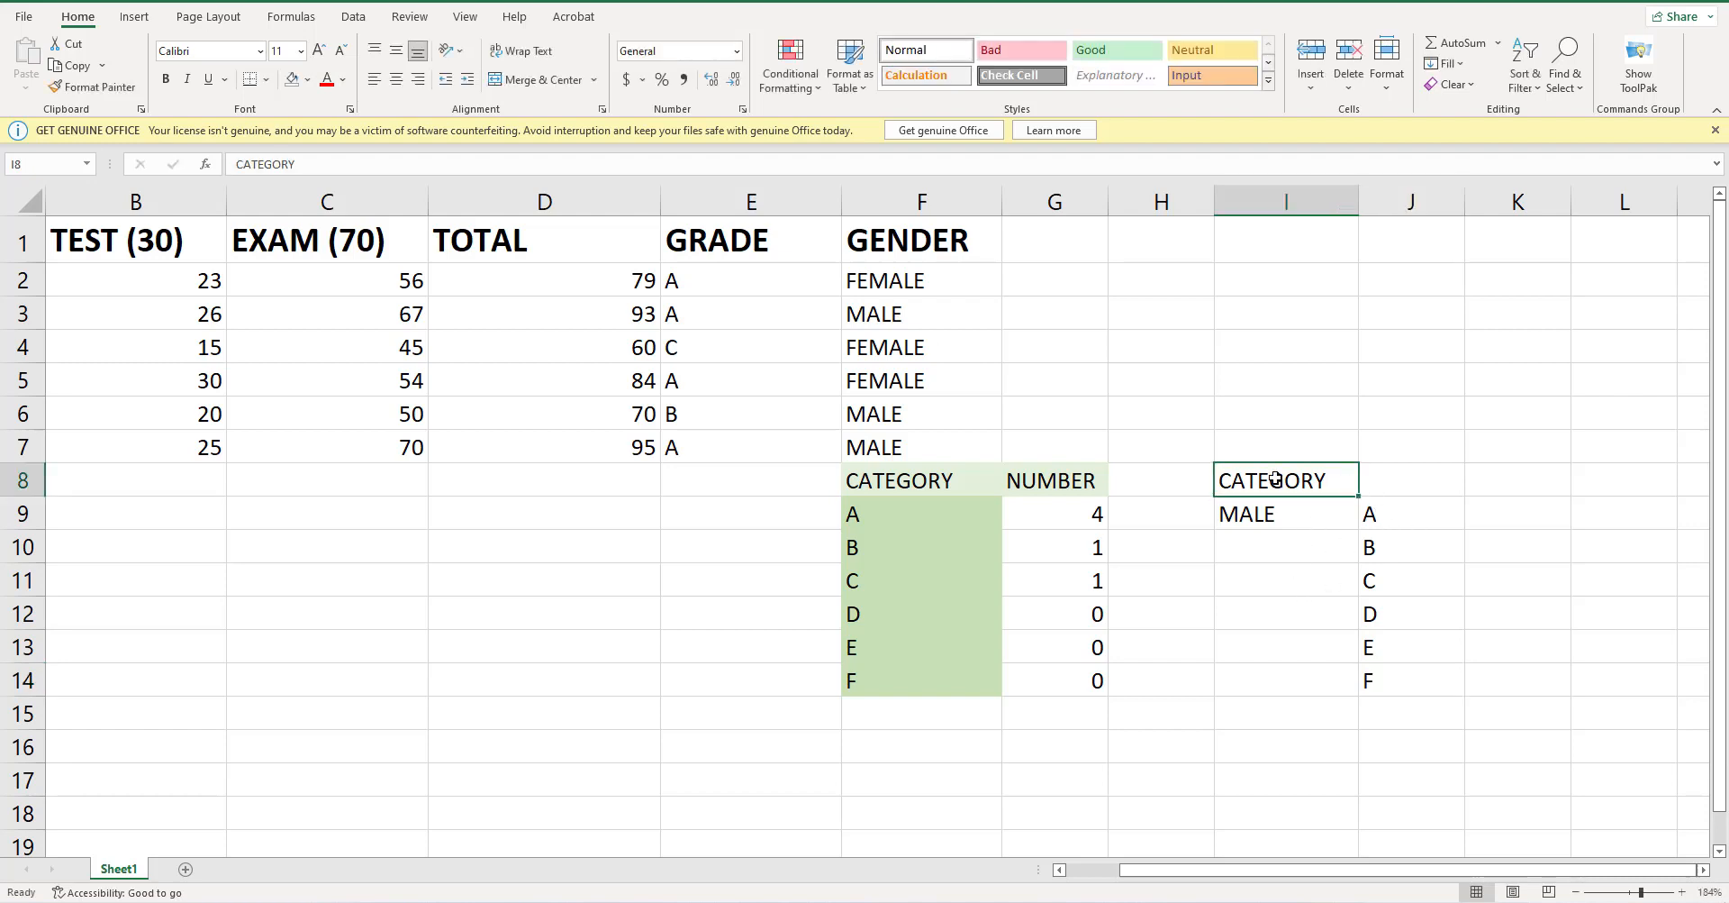
left_click(1266, 386)
left_click(1237, 478)
left_click(1410, 488, "shift")
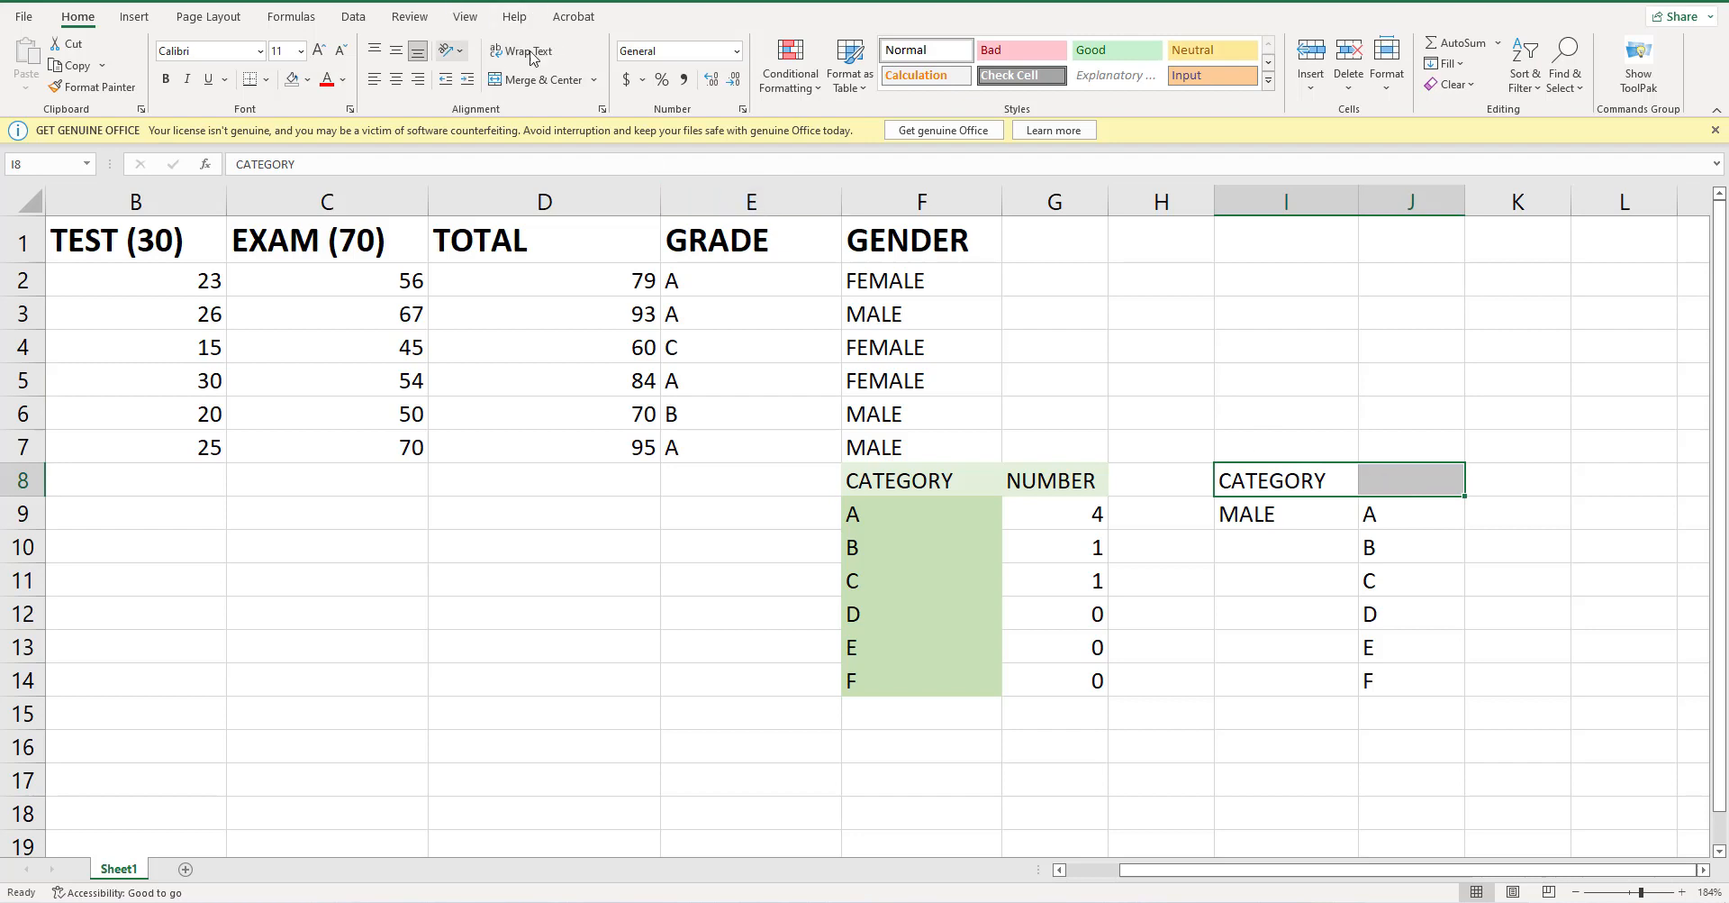
left_click(539, 80)
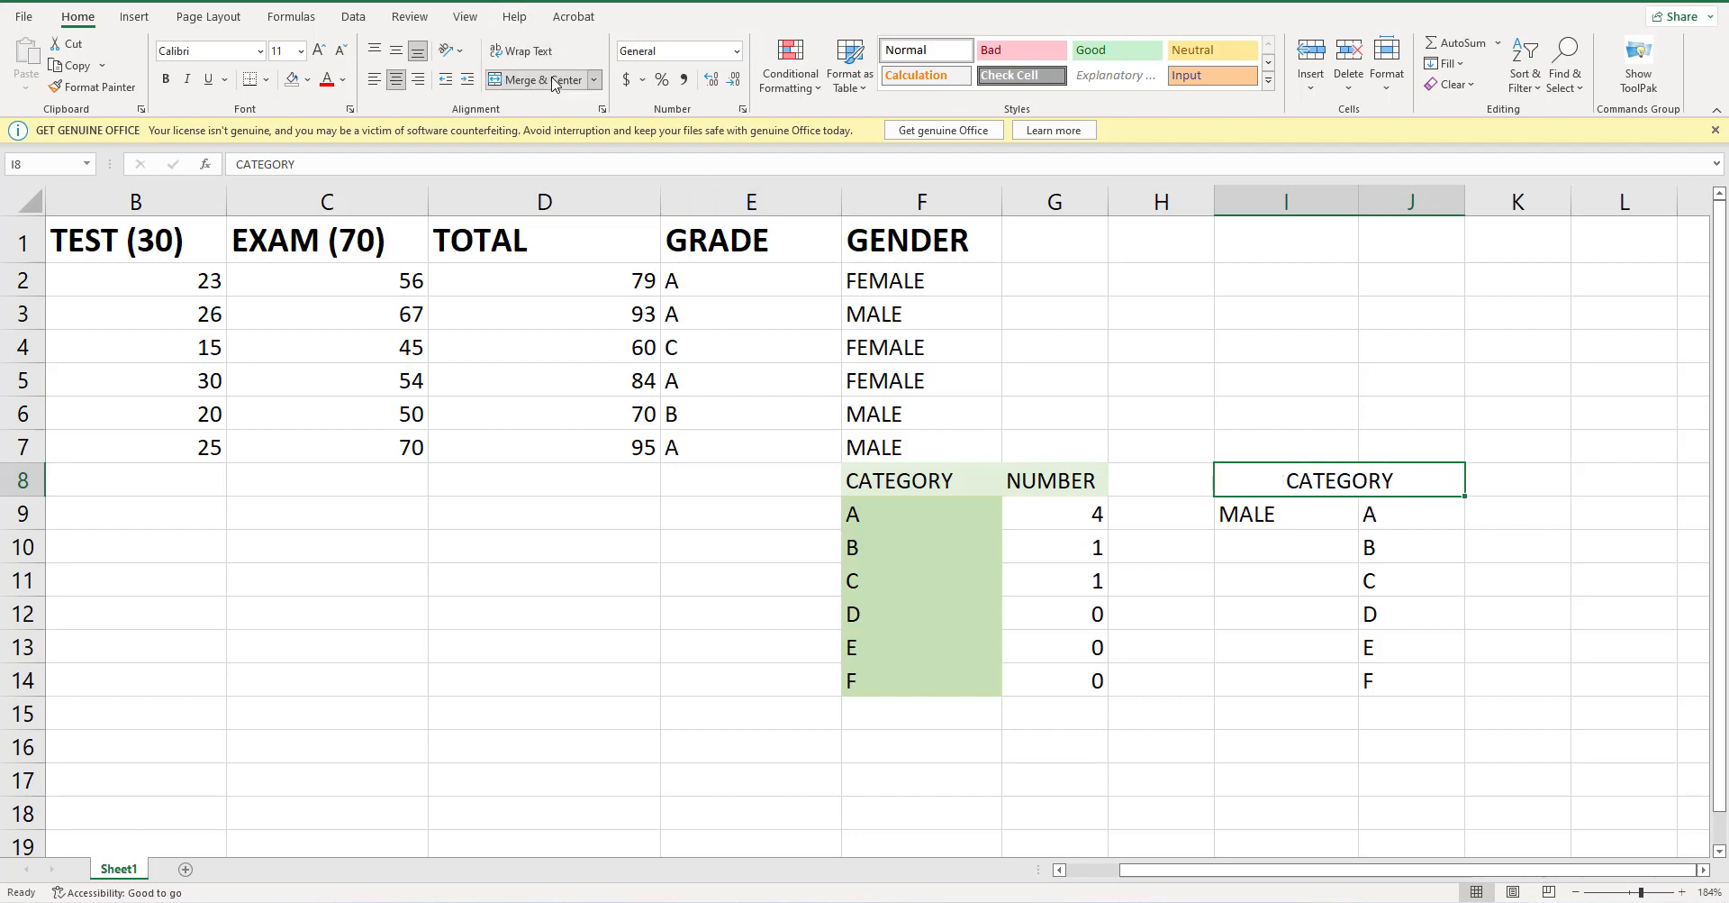
left_click(307, 80)
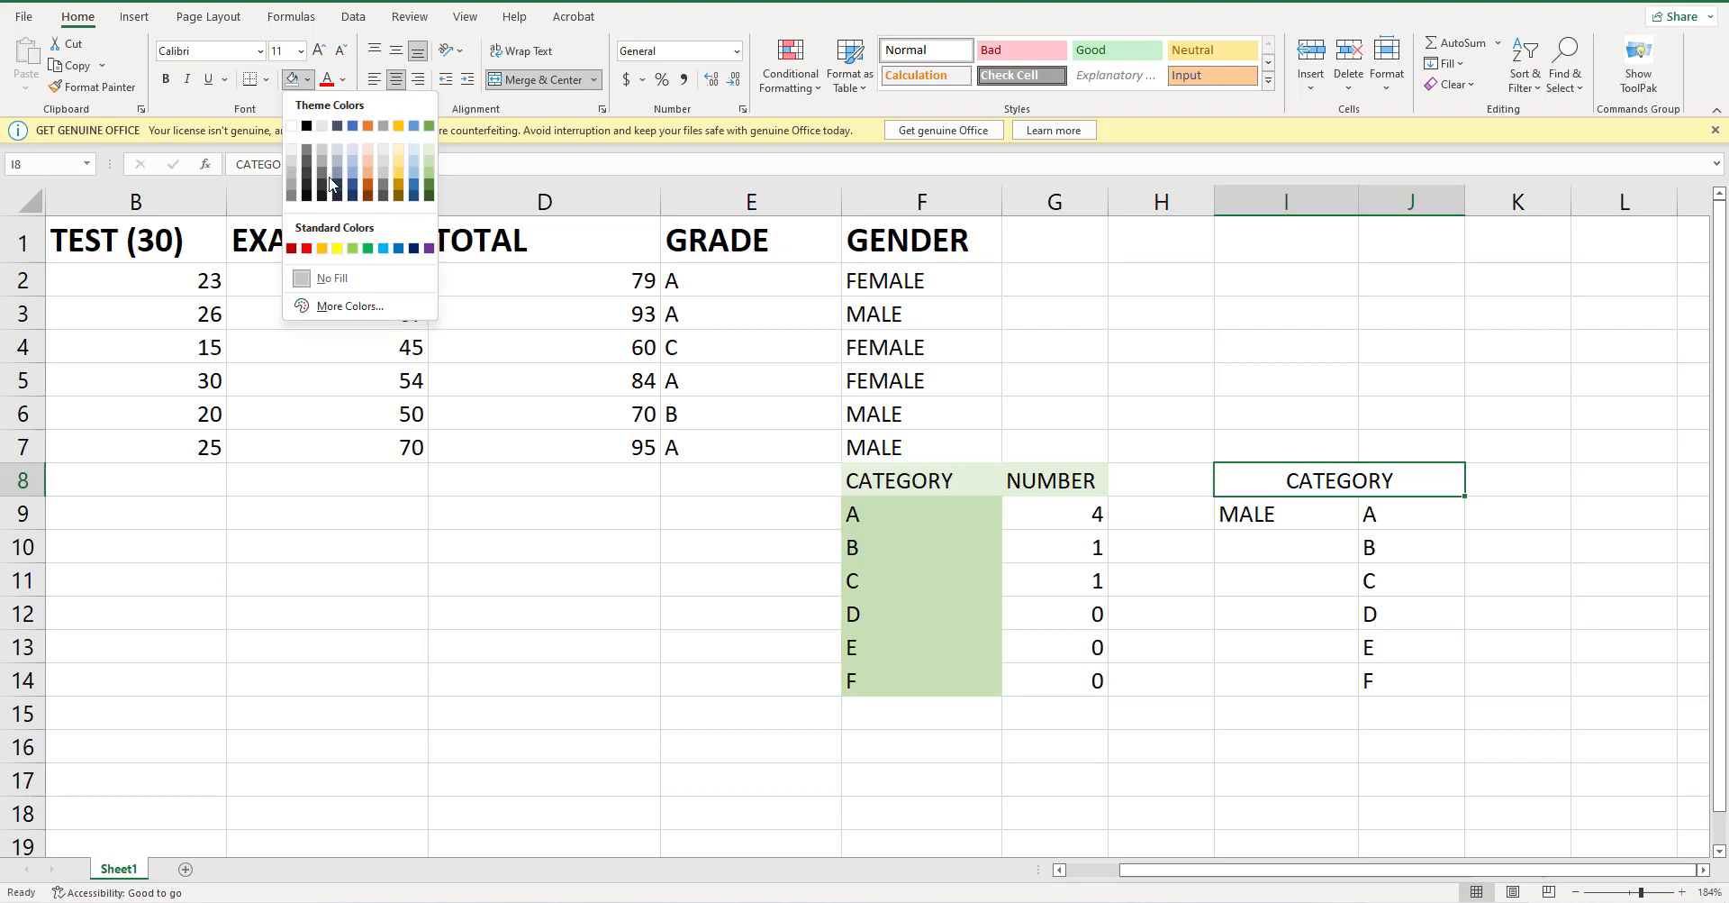
left_click(412, 163)
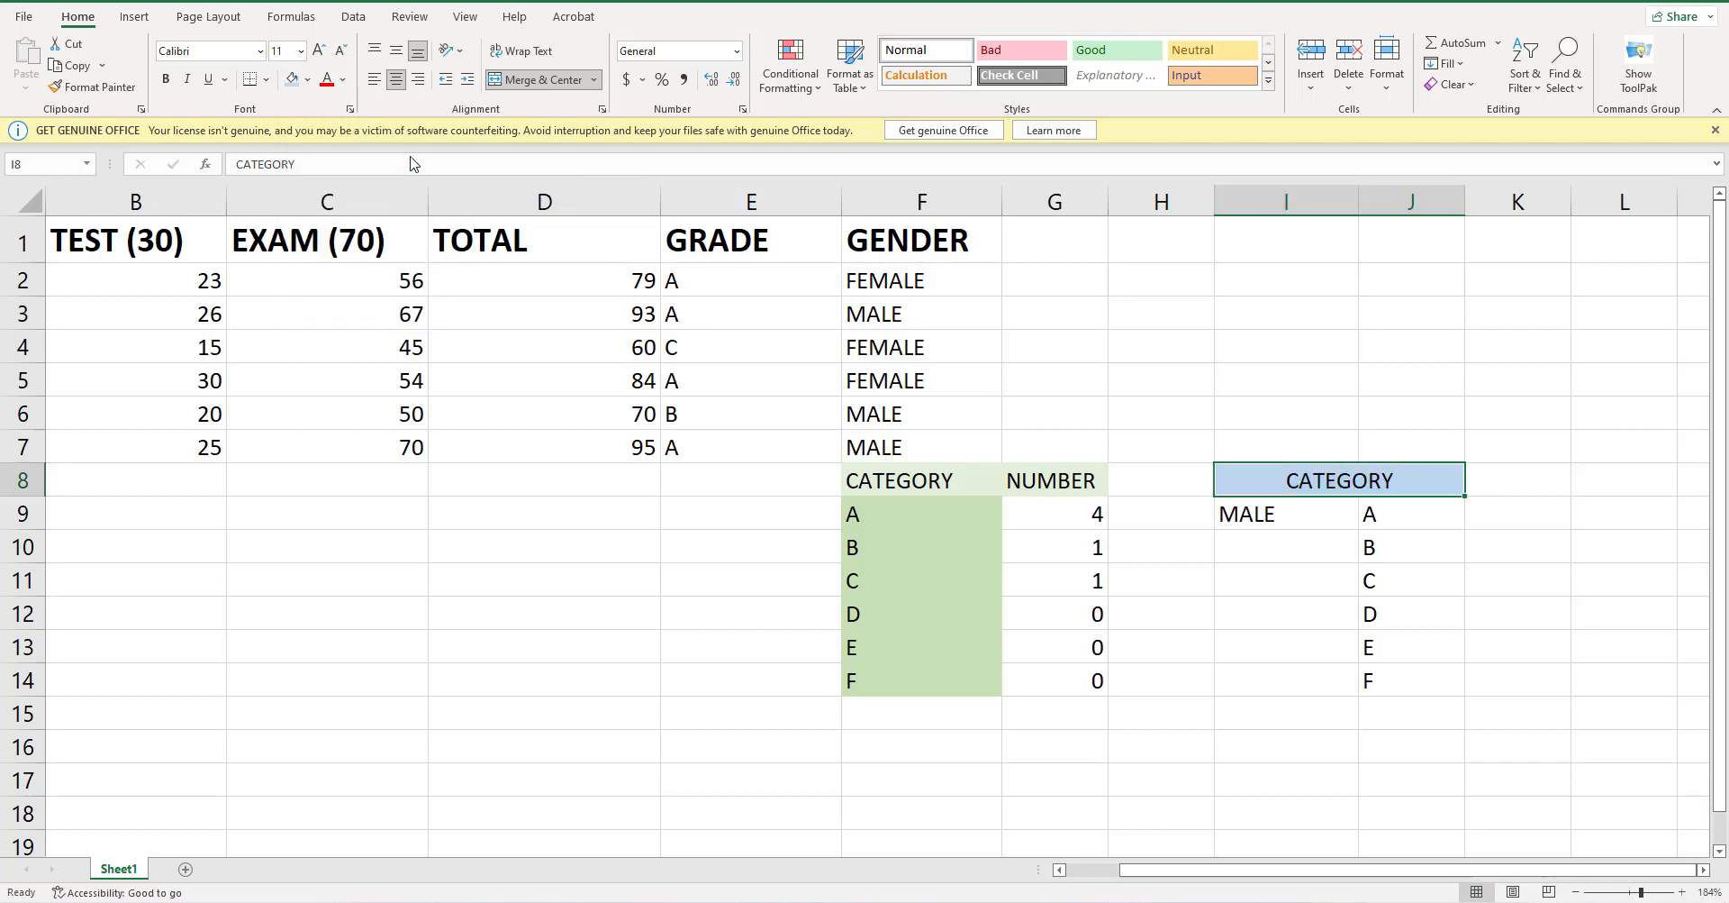
- Enter FEMALE in cell I15 and list the grades A, B, C, D, E and F in cells J15 to J20
left_click(1282, 707)
type("F")
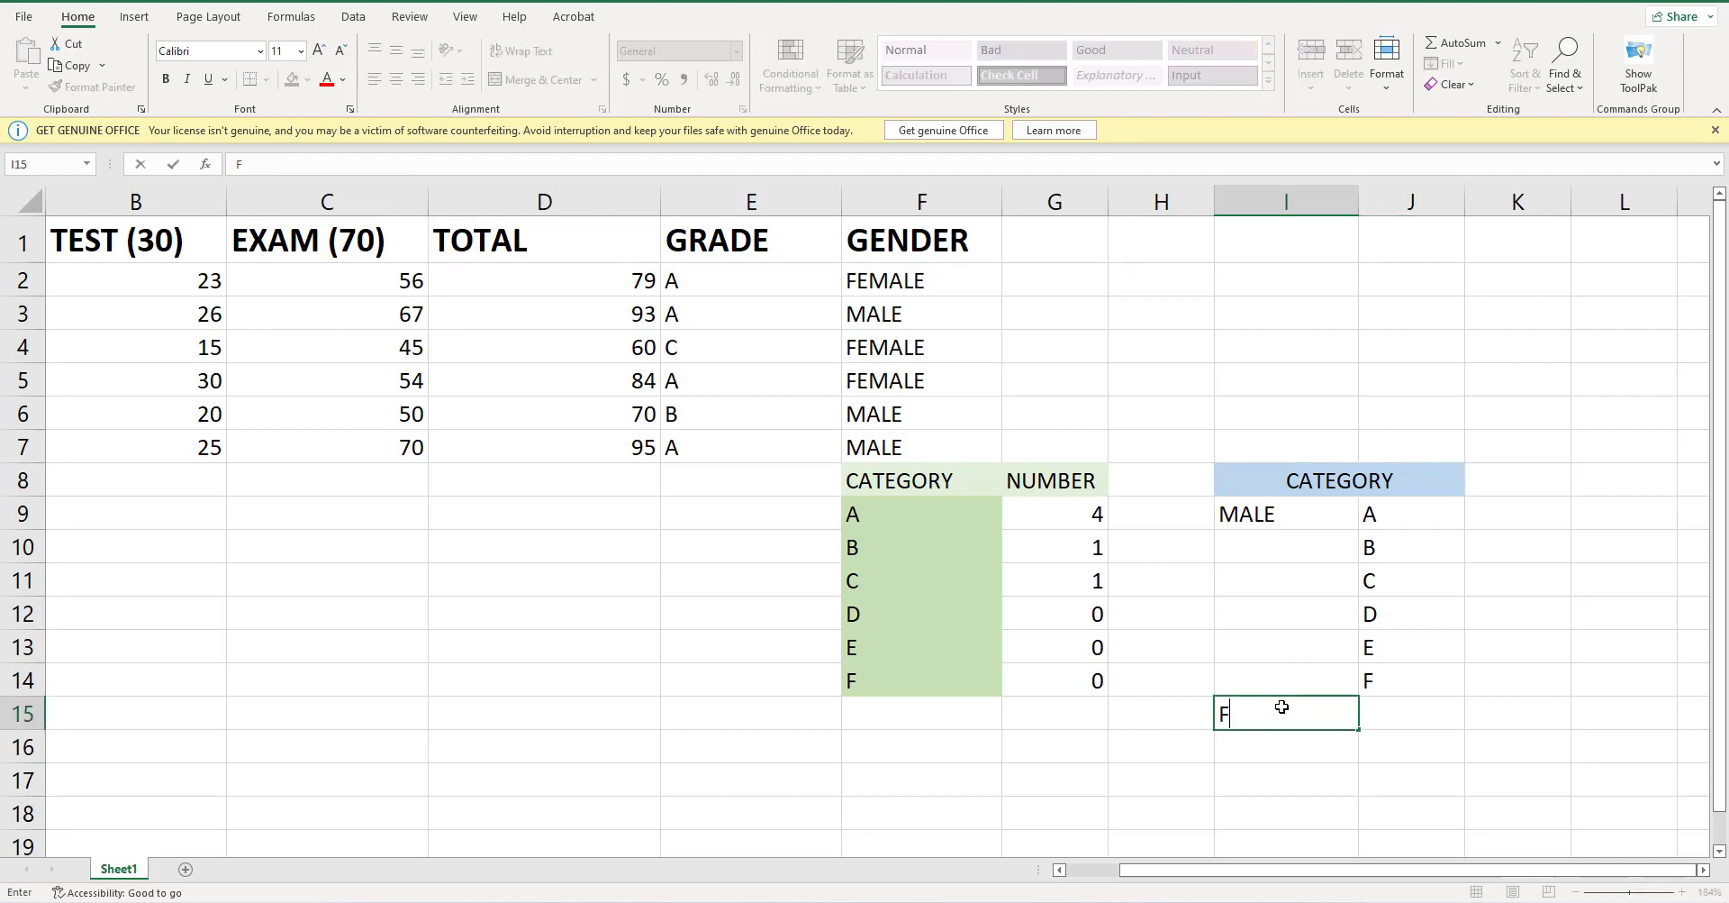
type("EMALE")
left_click(1383, 714)
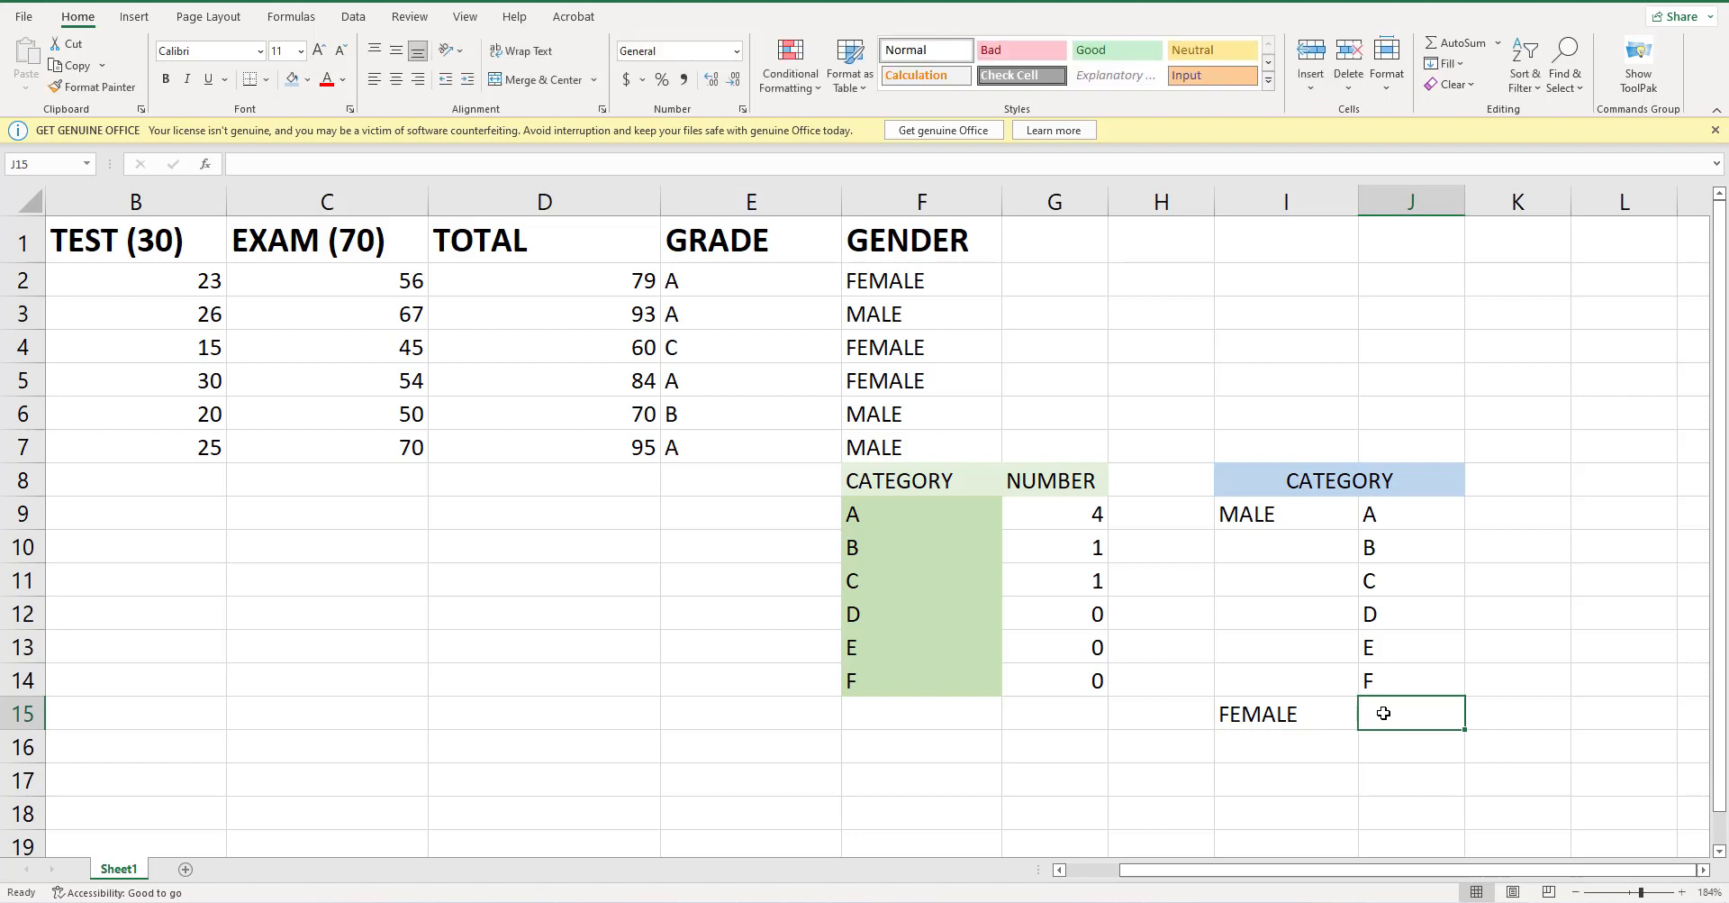
type("A")
key("Return")
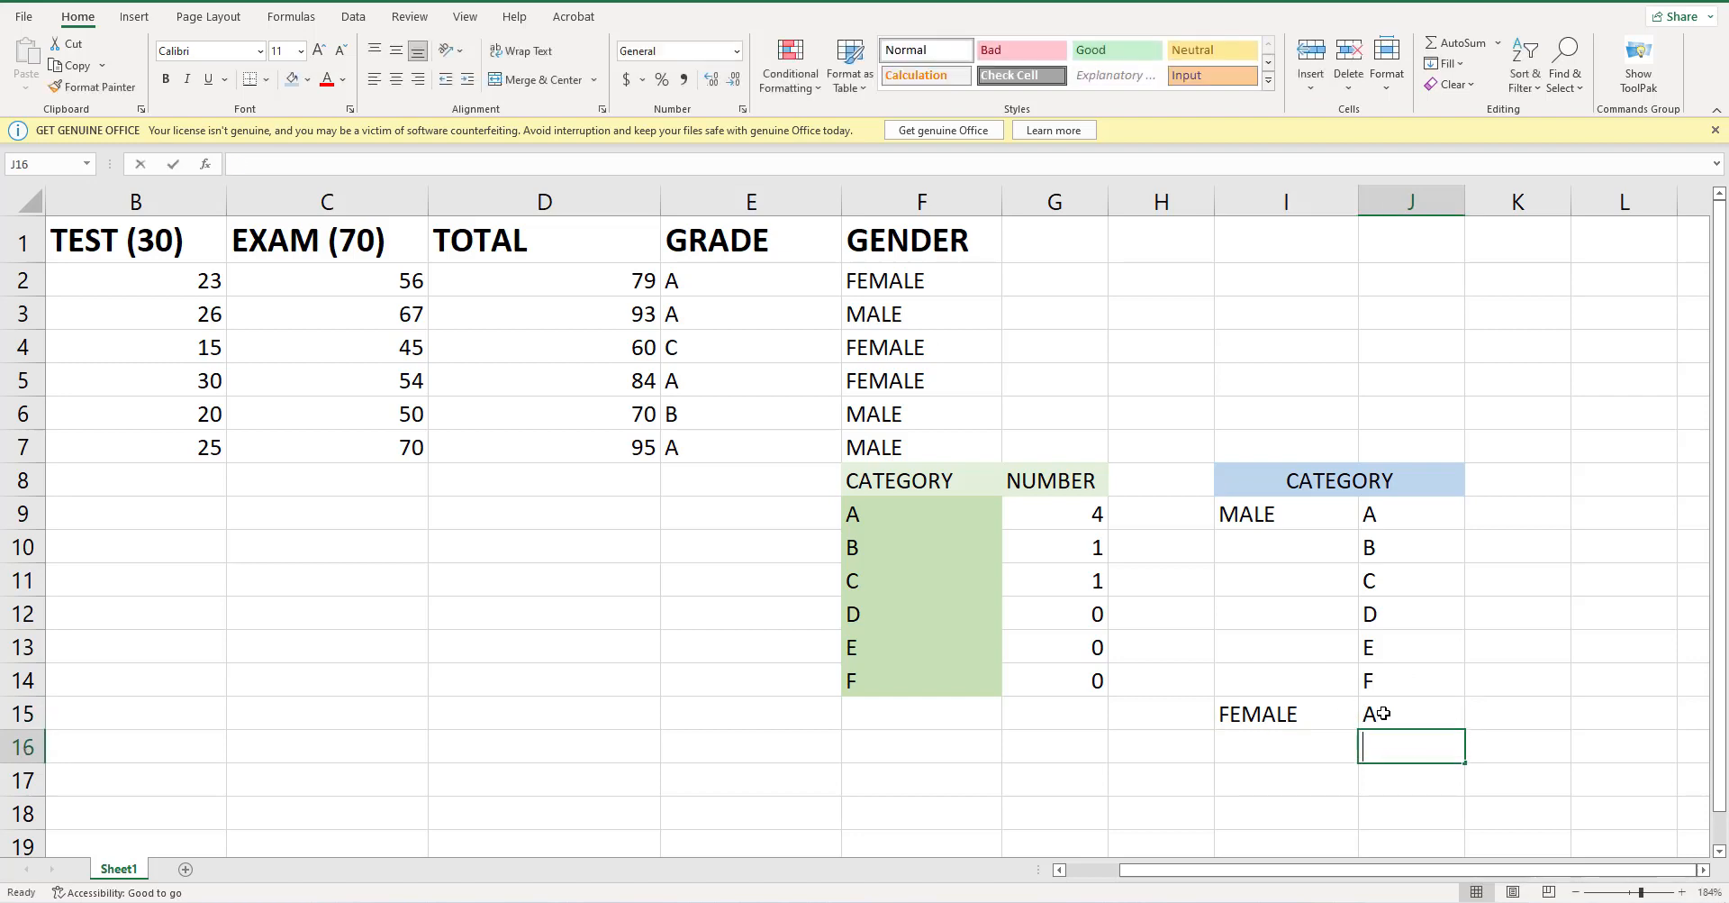
type("B")
key("Return")
type("C")
key("Return")
type("D")
key("Return")
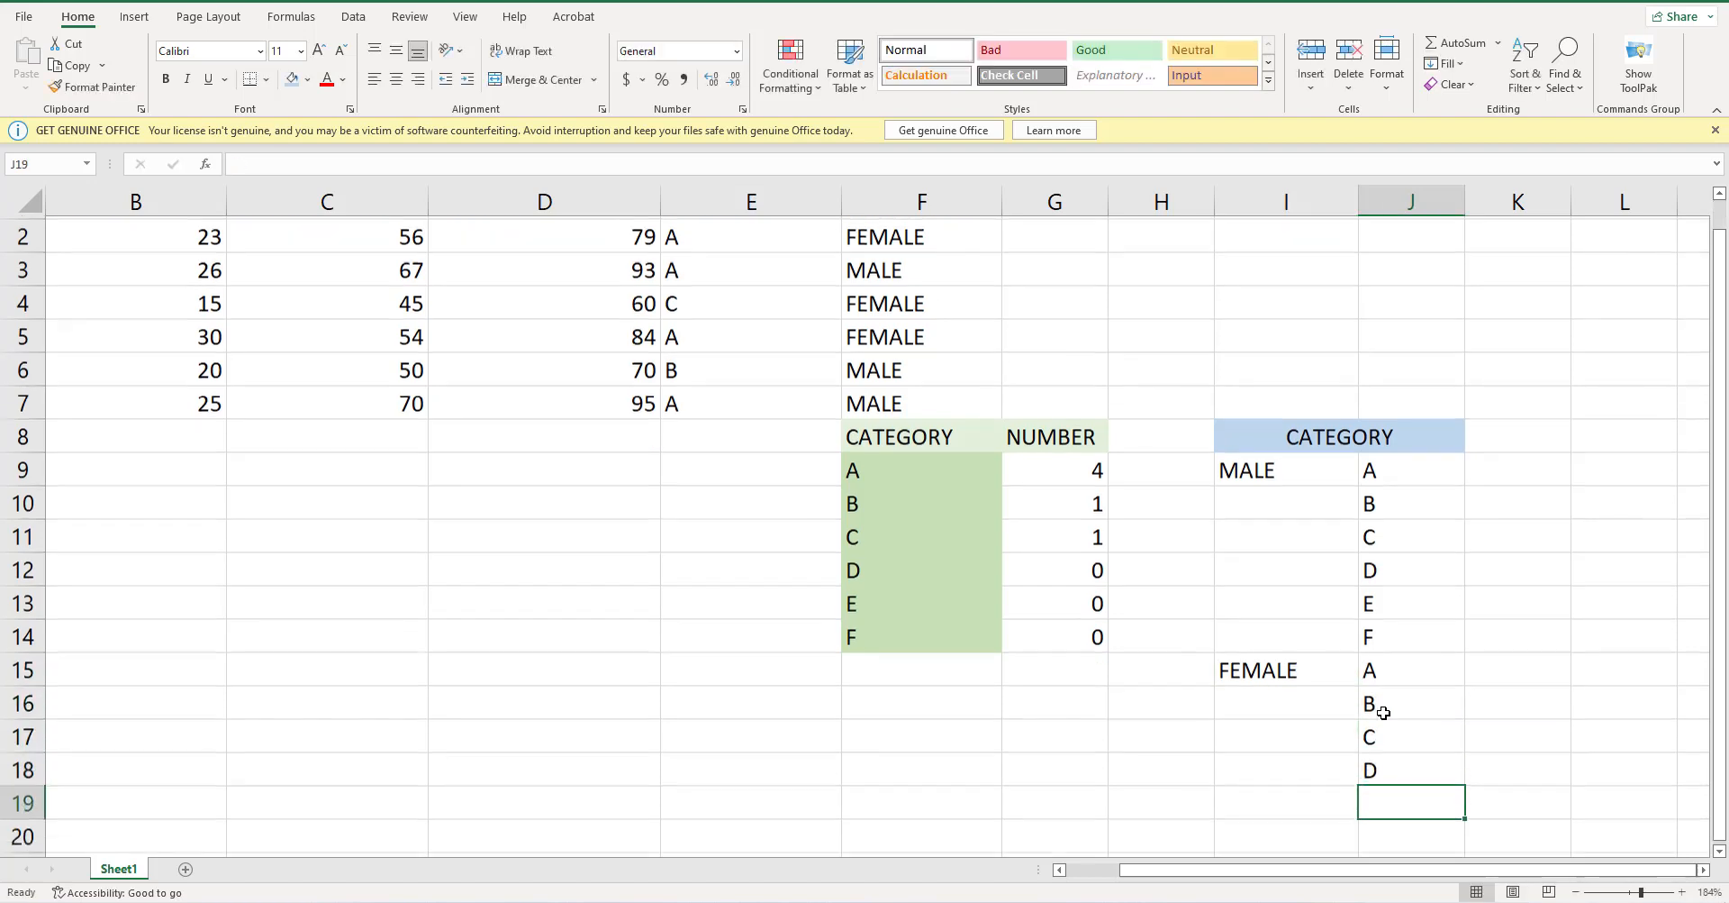
type("E")
key("Return")
type("F")
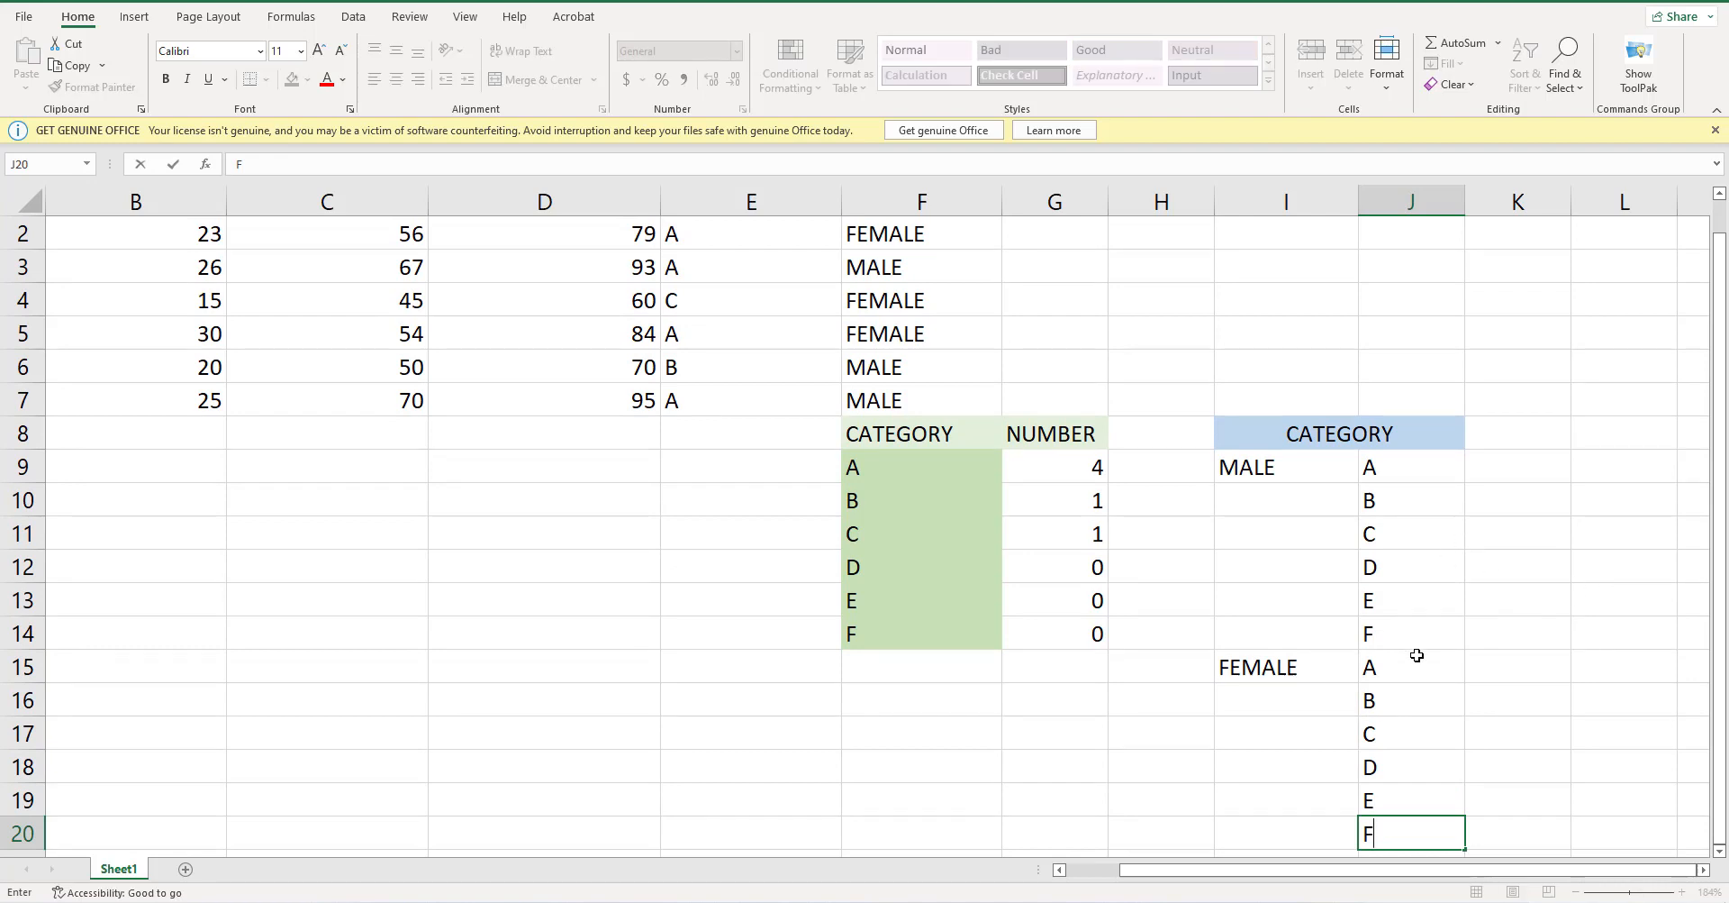
- Fill the MALE block I9:J14 with the same light blue as the CATEGORY header
left_click_drag(1441, 635, 1256, 474)
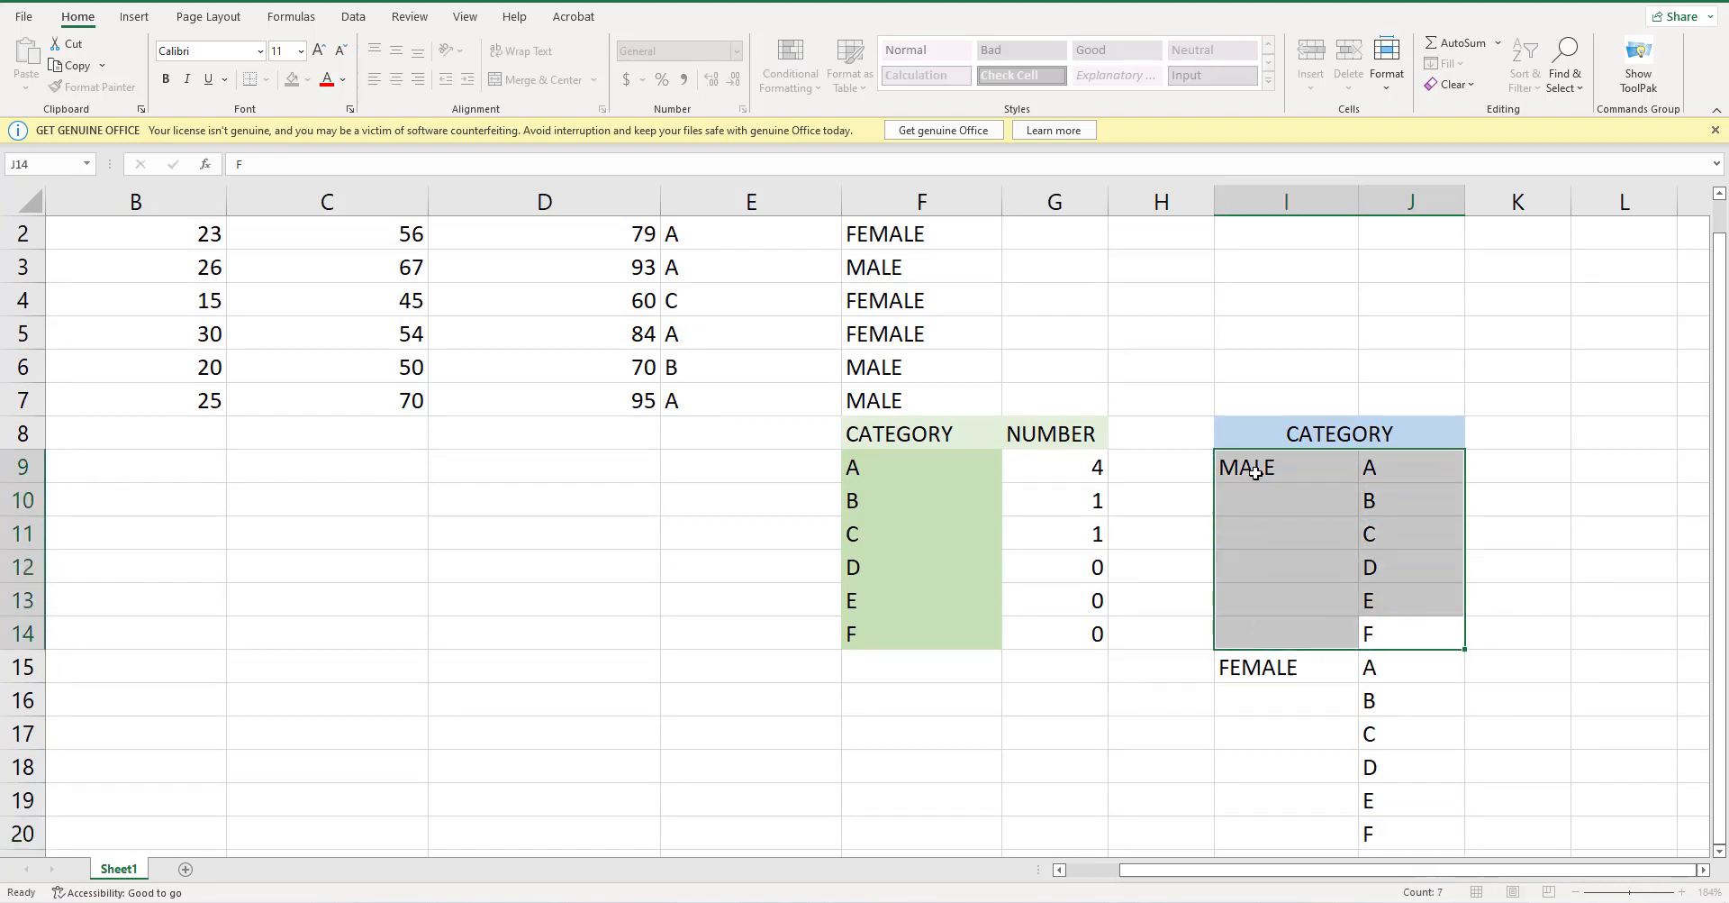
left_click(341, 80)
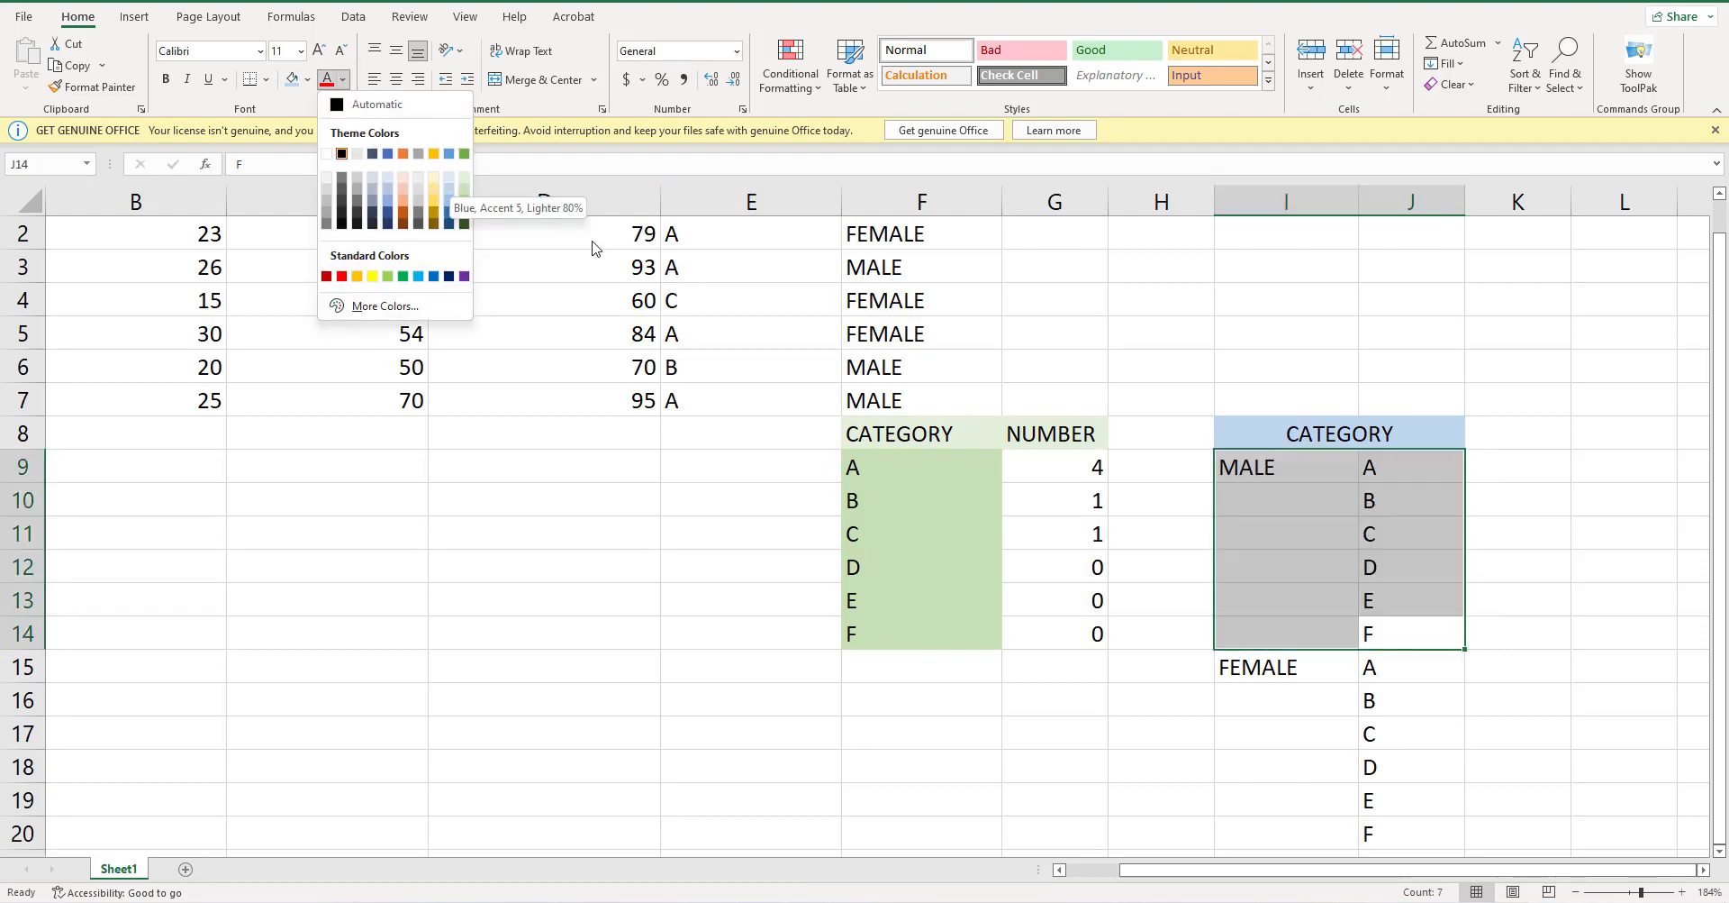
left_click(307, 81)
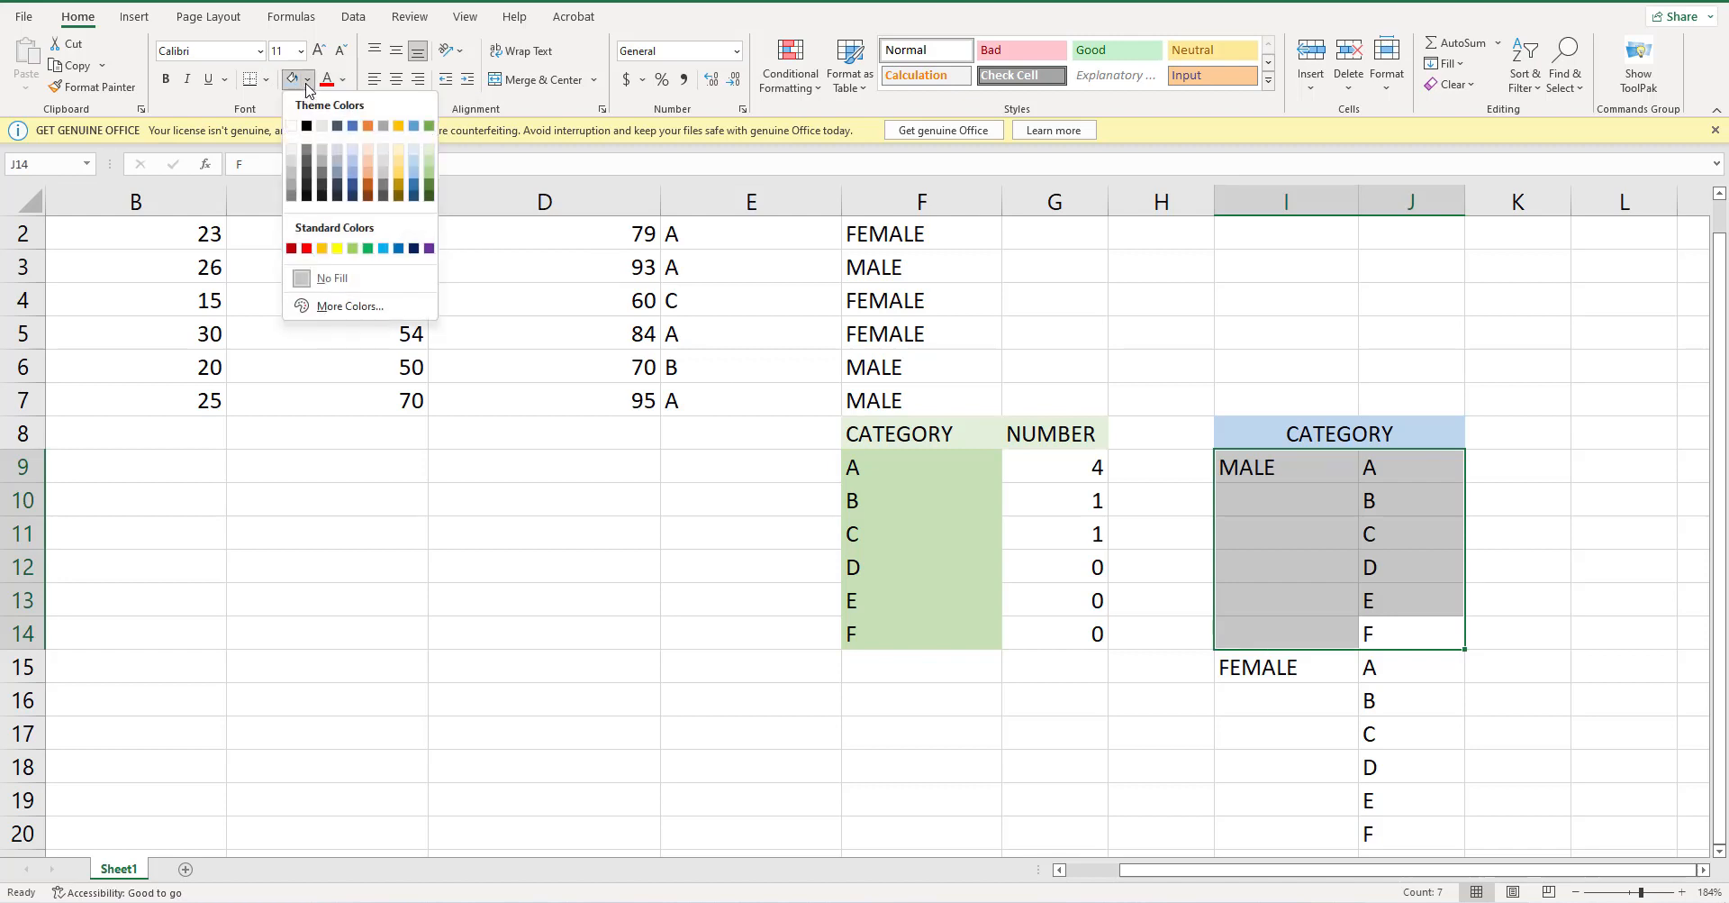
left_click(418, 168)
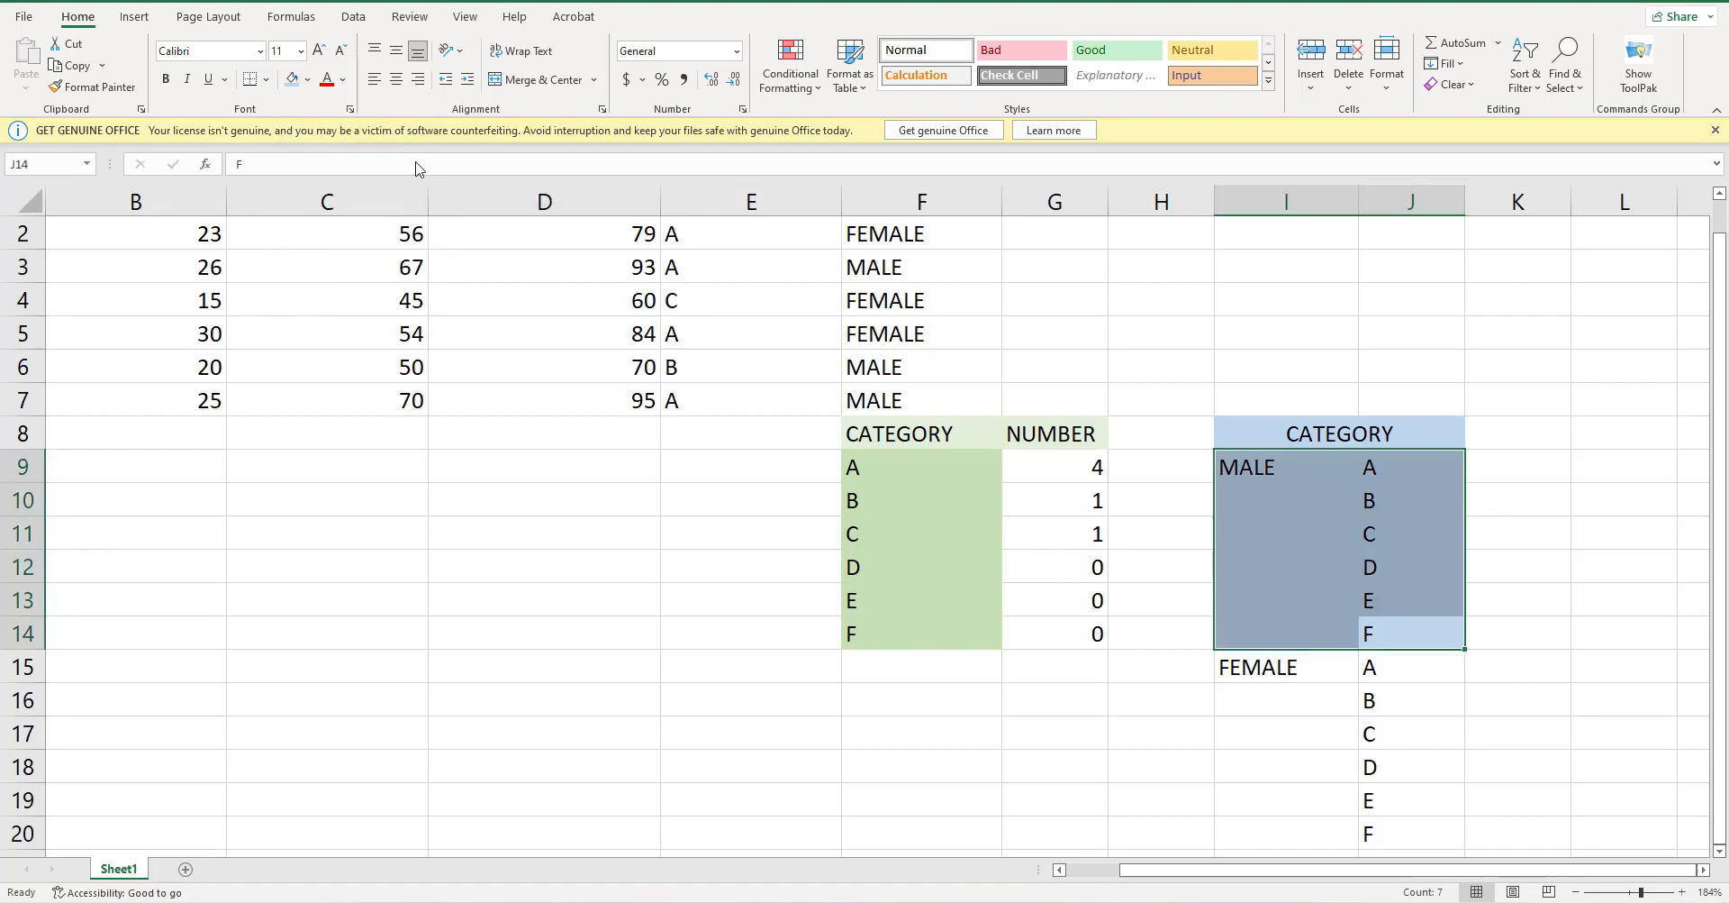
- Fill the FEMALE block I15:J20 with light yellow
left_click(1417, 735)
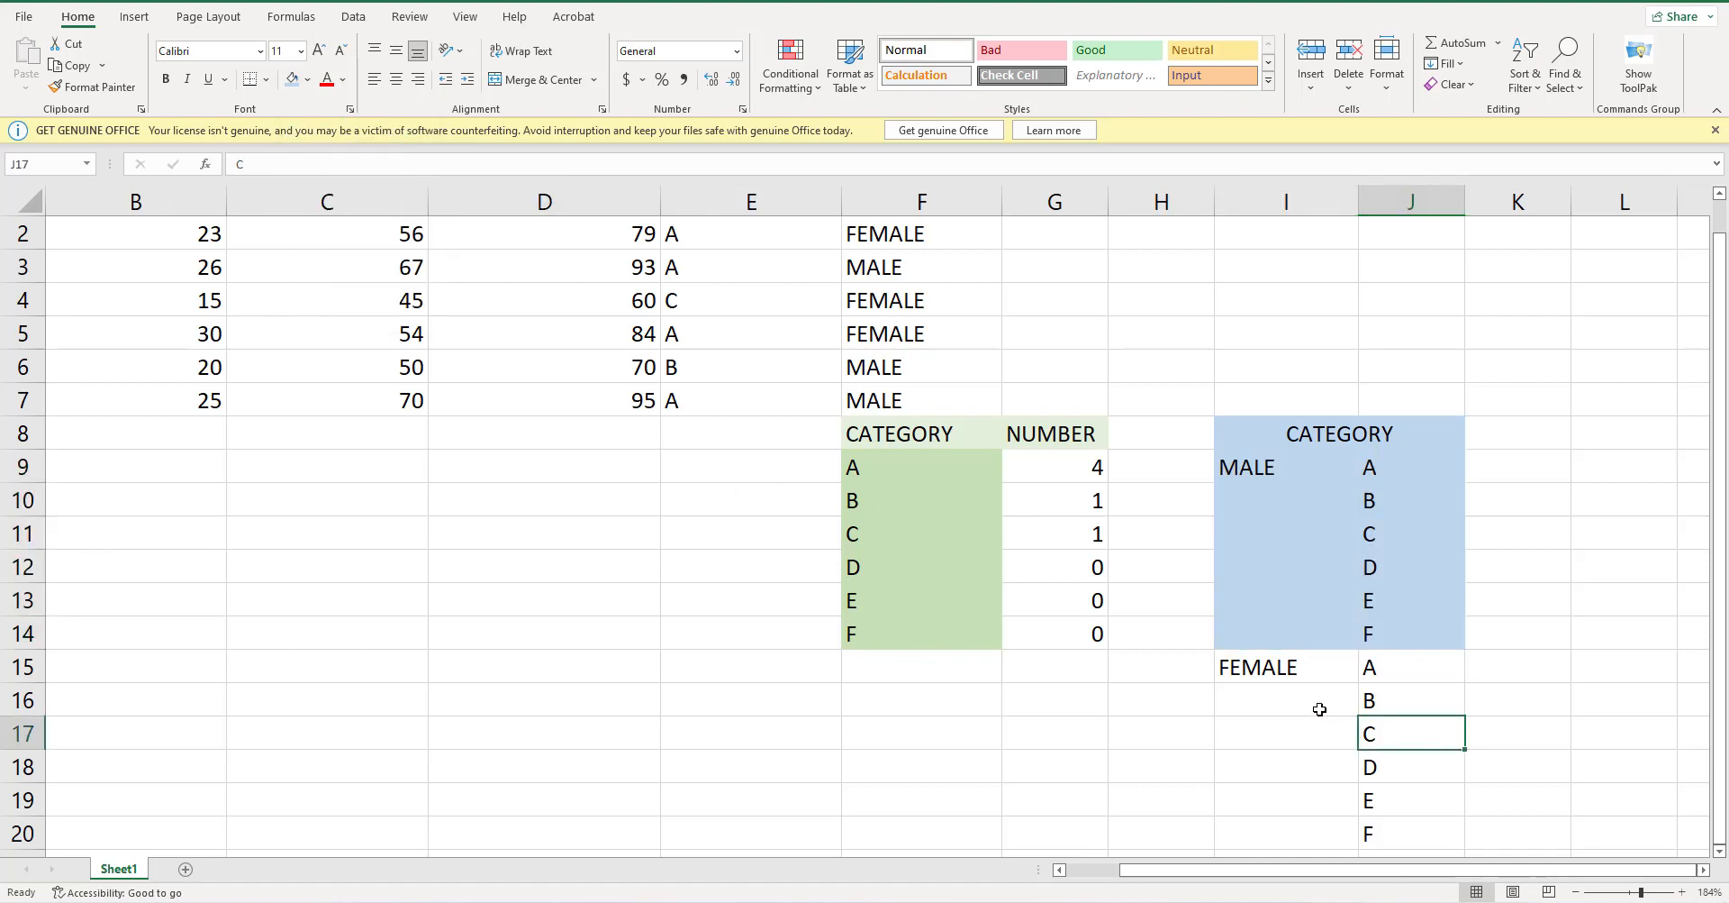
left_click_drag(1223, 667, 1432, 842)
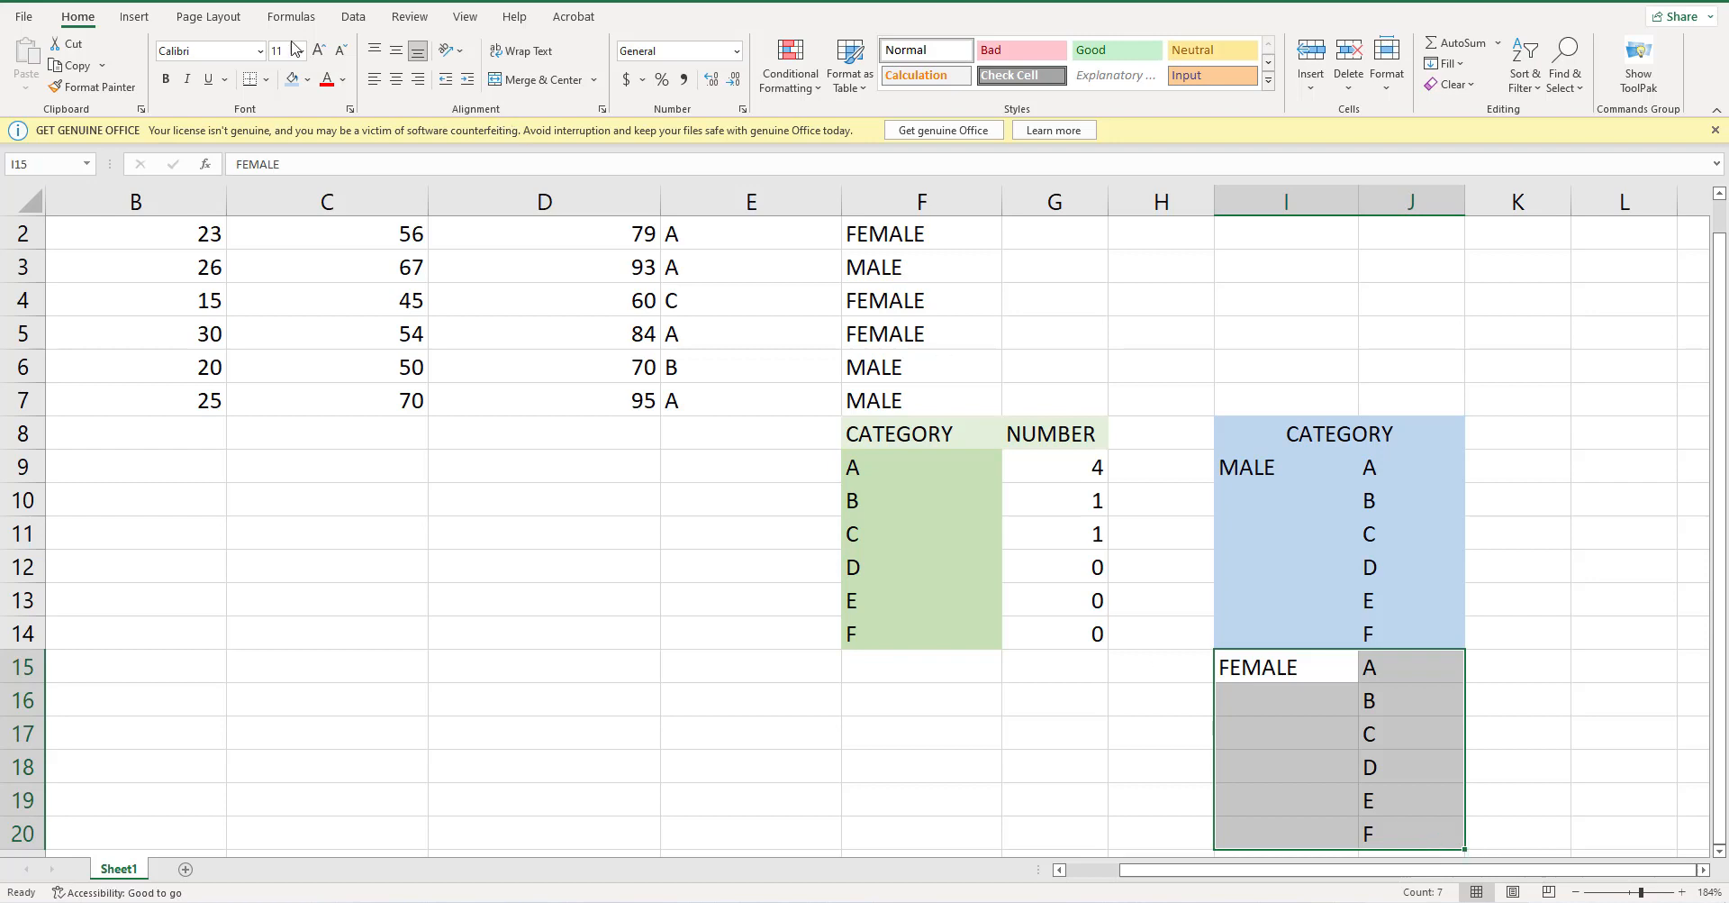
left_click(307, 80)
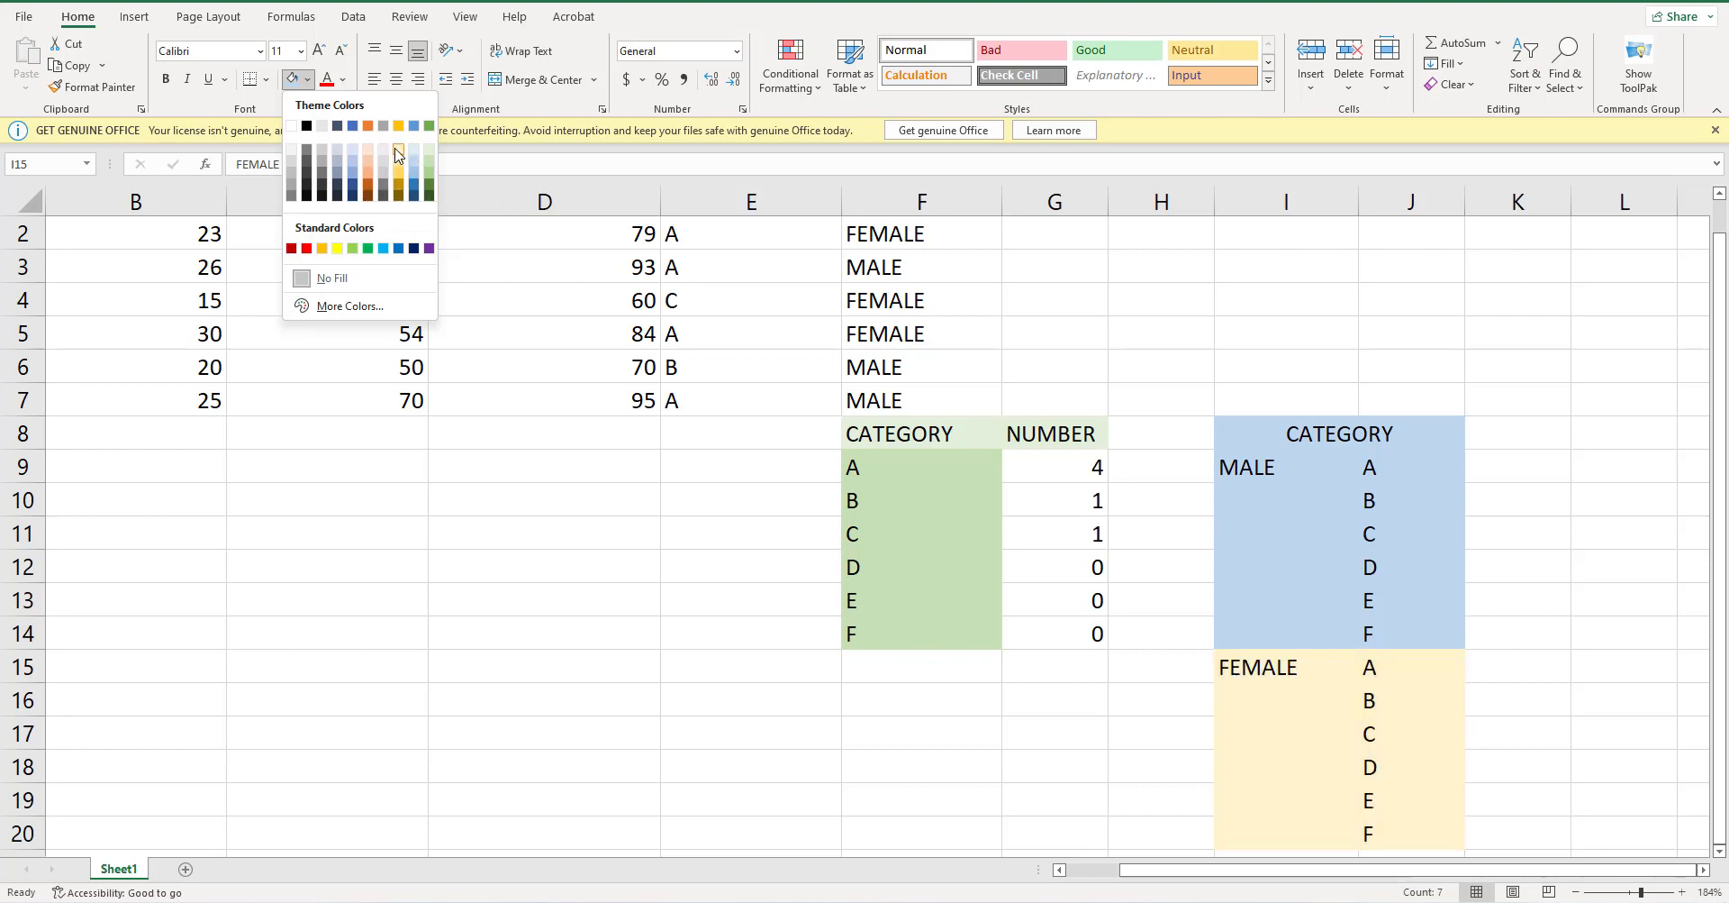
left_click(399, 150)
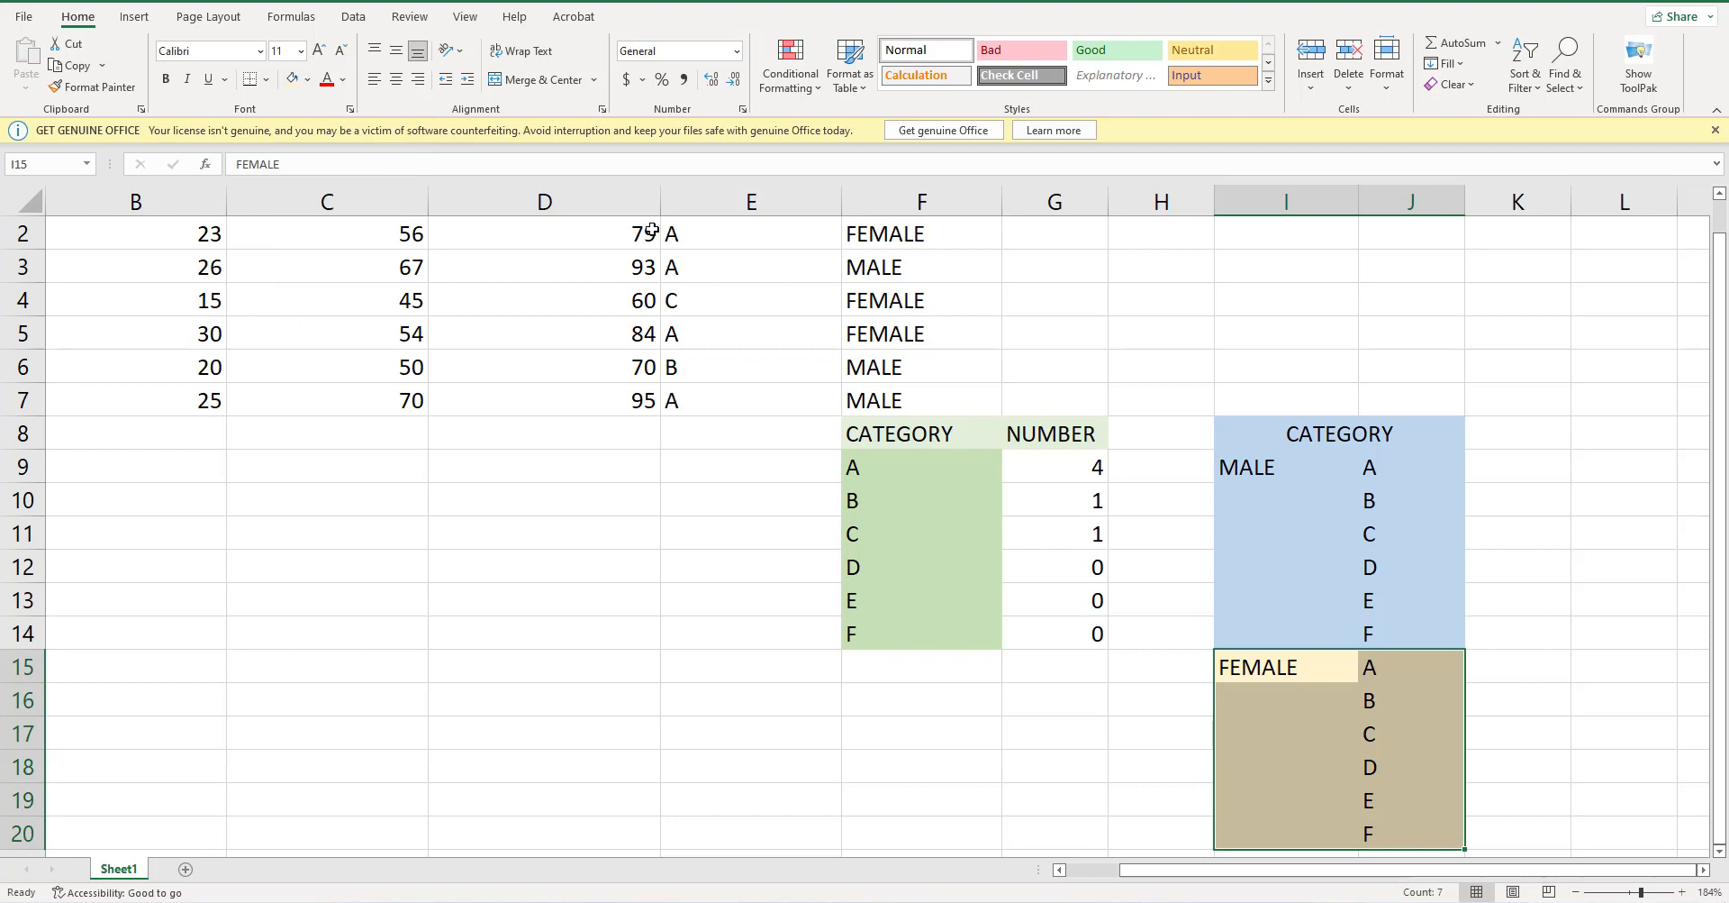
- Begin a COUNTIFS formula in cell K9 with the grade range E2:E7 and criterion J9
left_click(1522, 471)
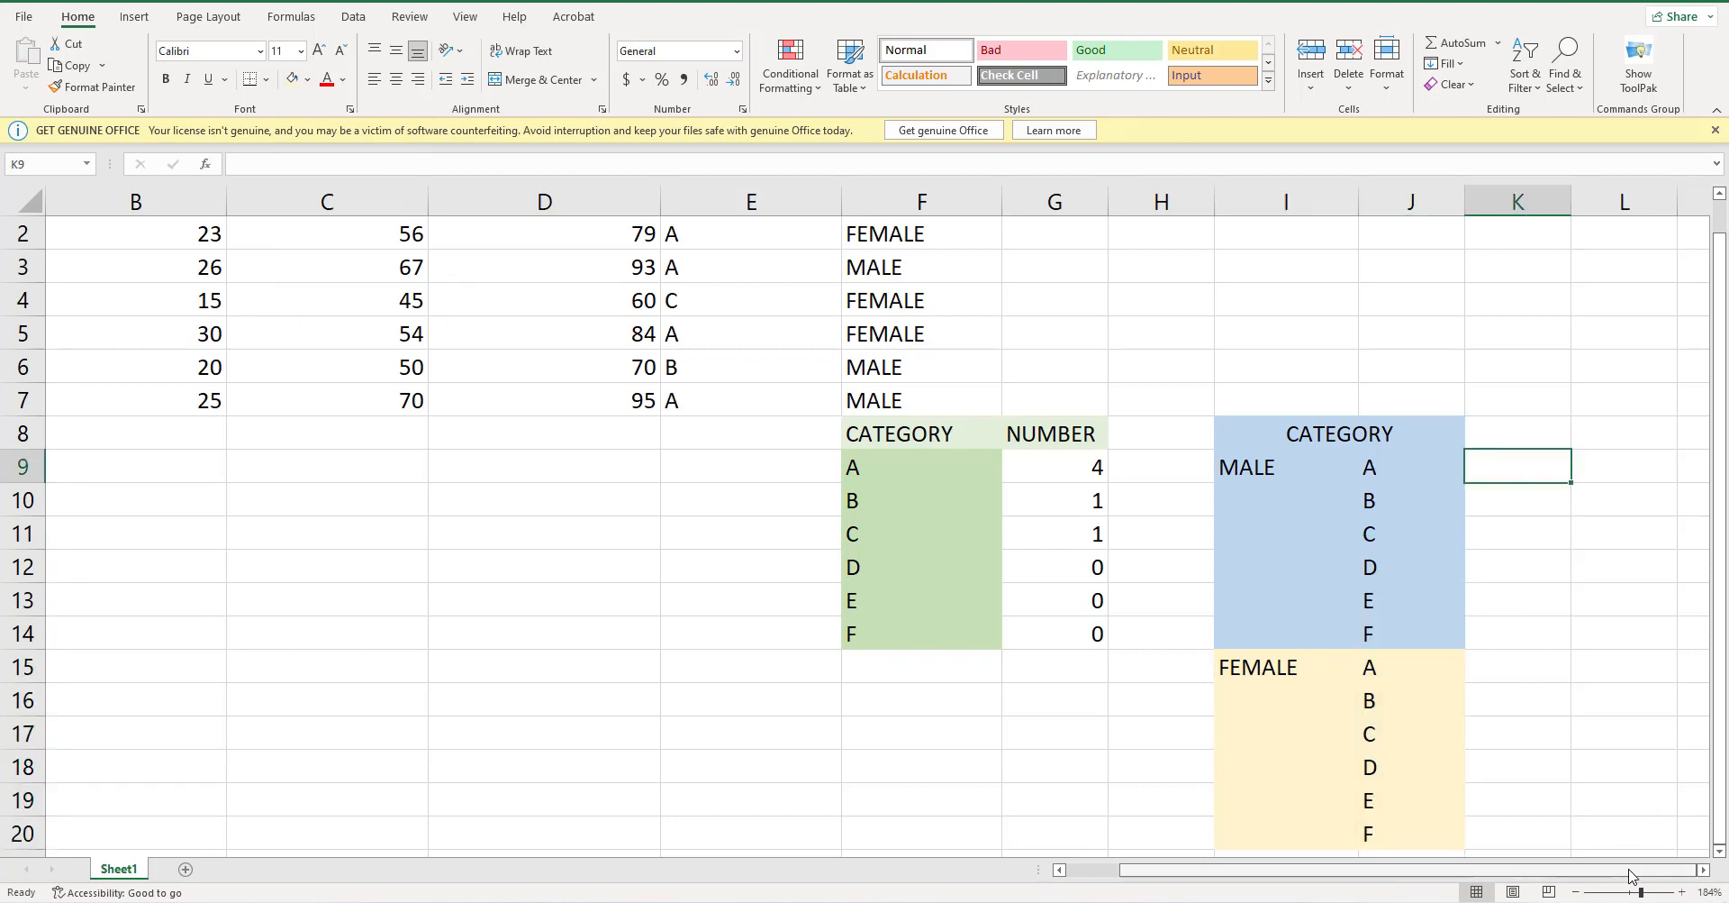
left_click_drag(1509, 486, 1487, 457)
double_click(1486, 456)
type("=COUNT")
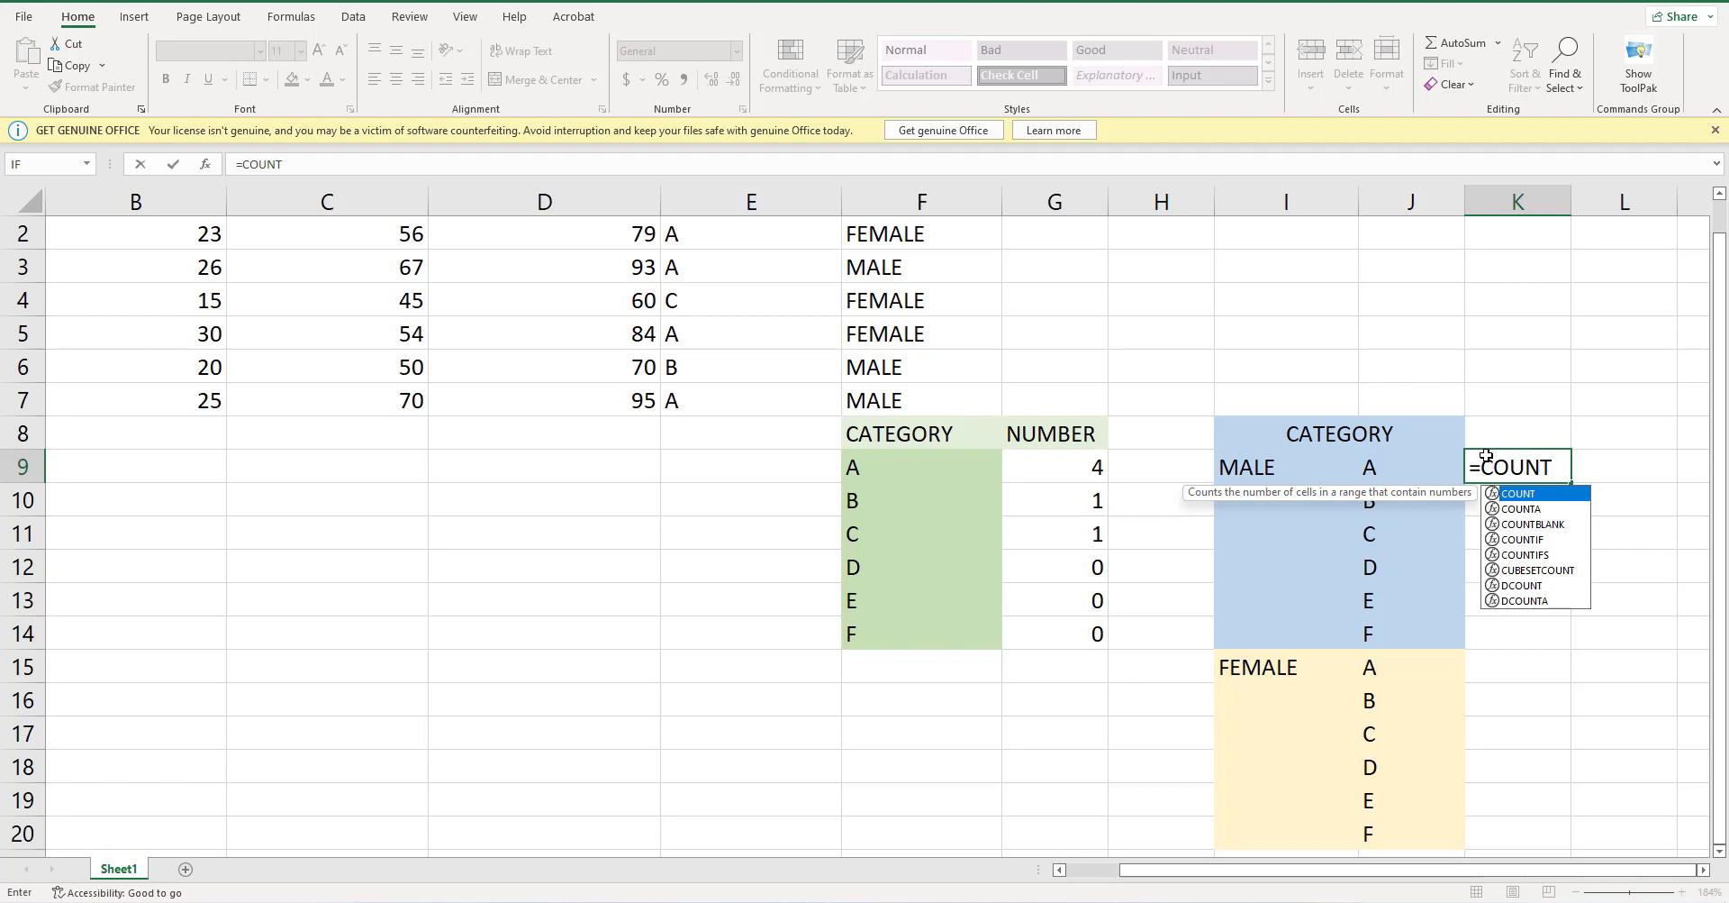
type("IFS")
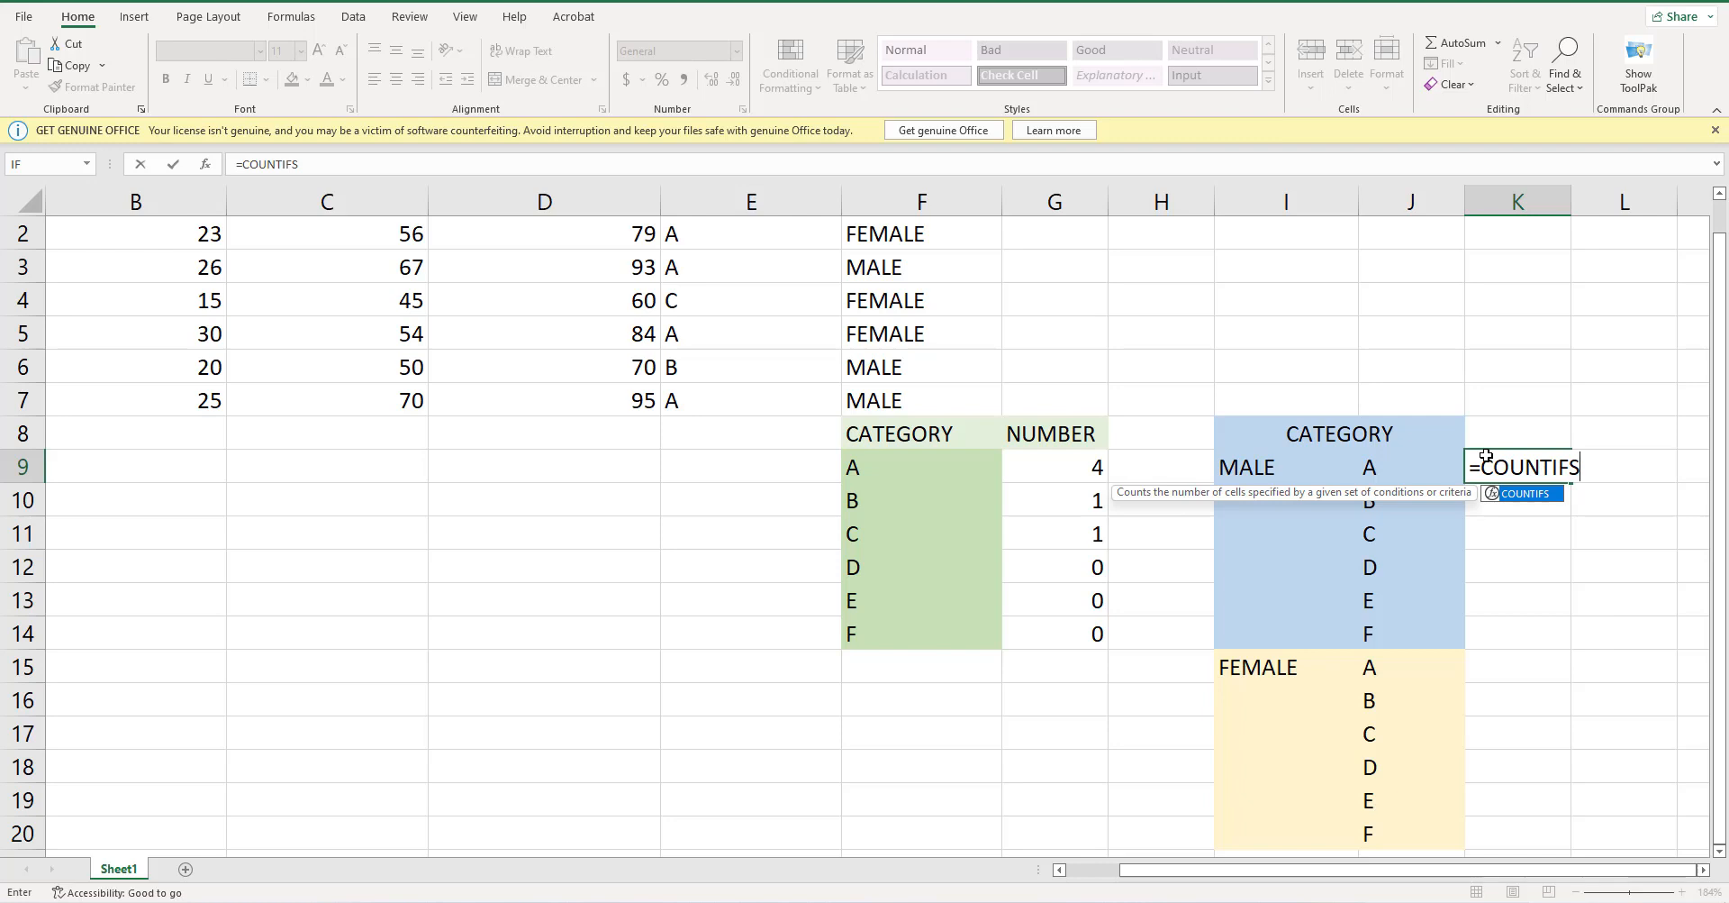
type("(")
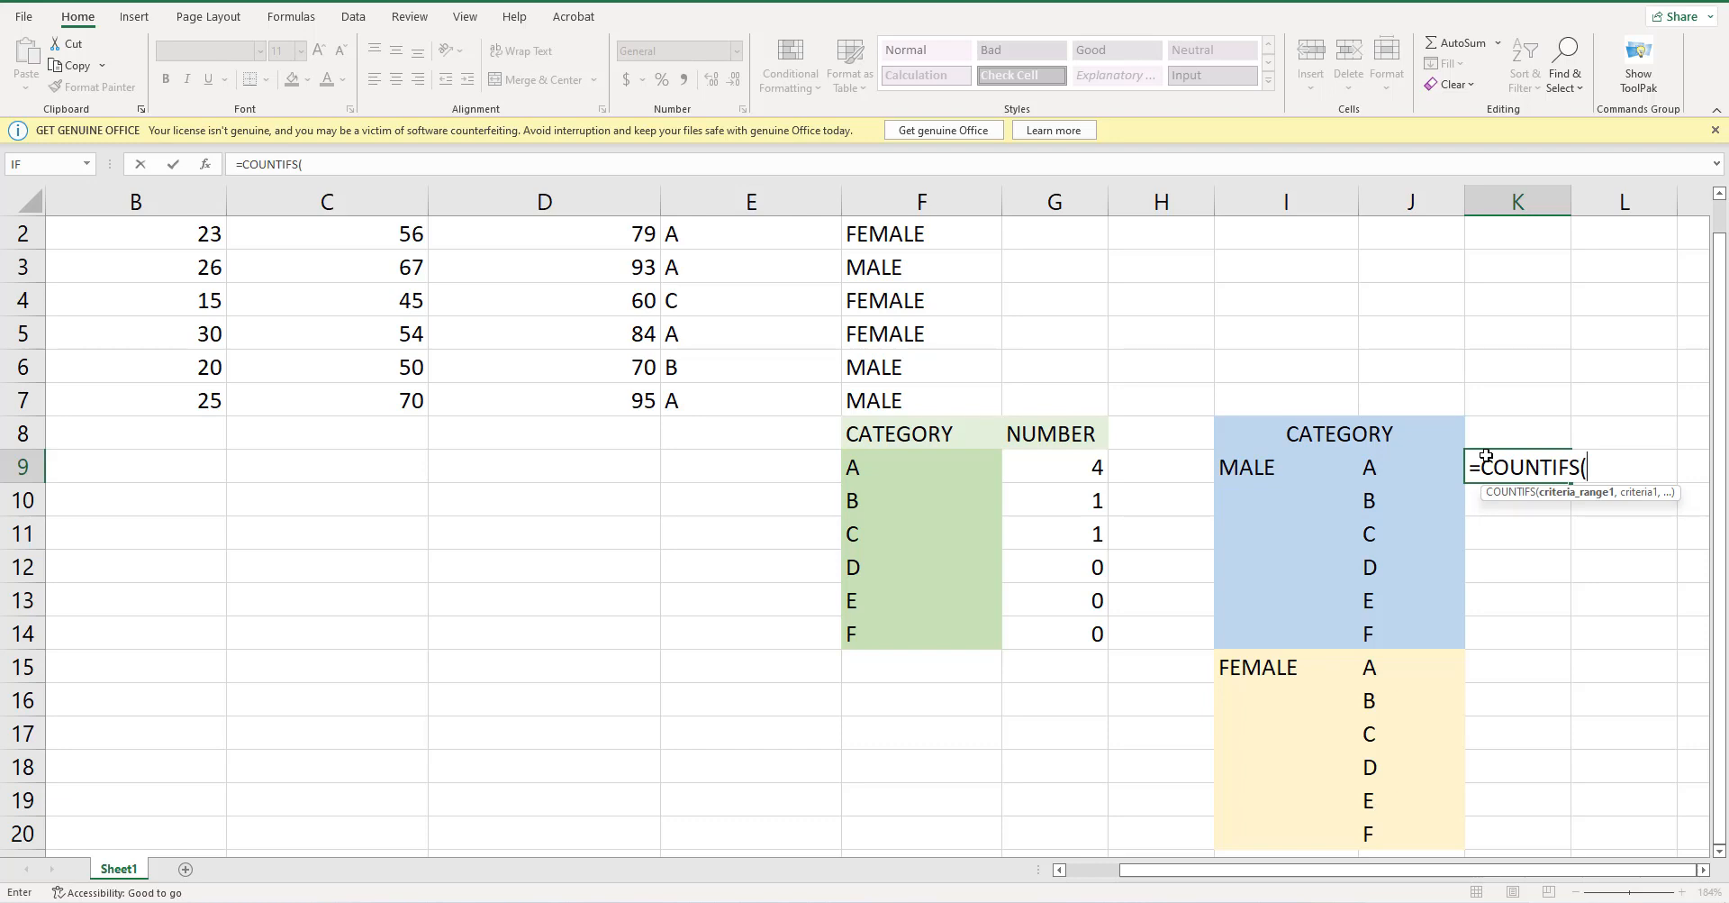
type("E2")
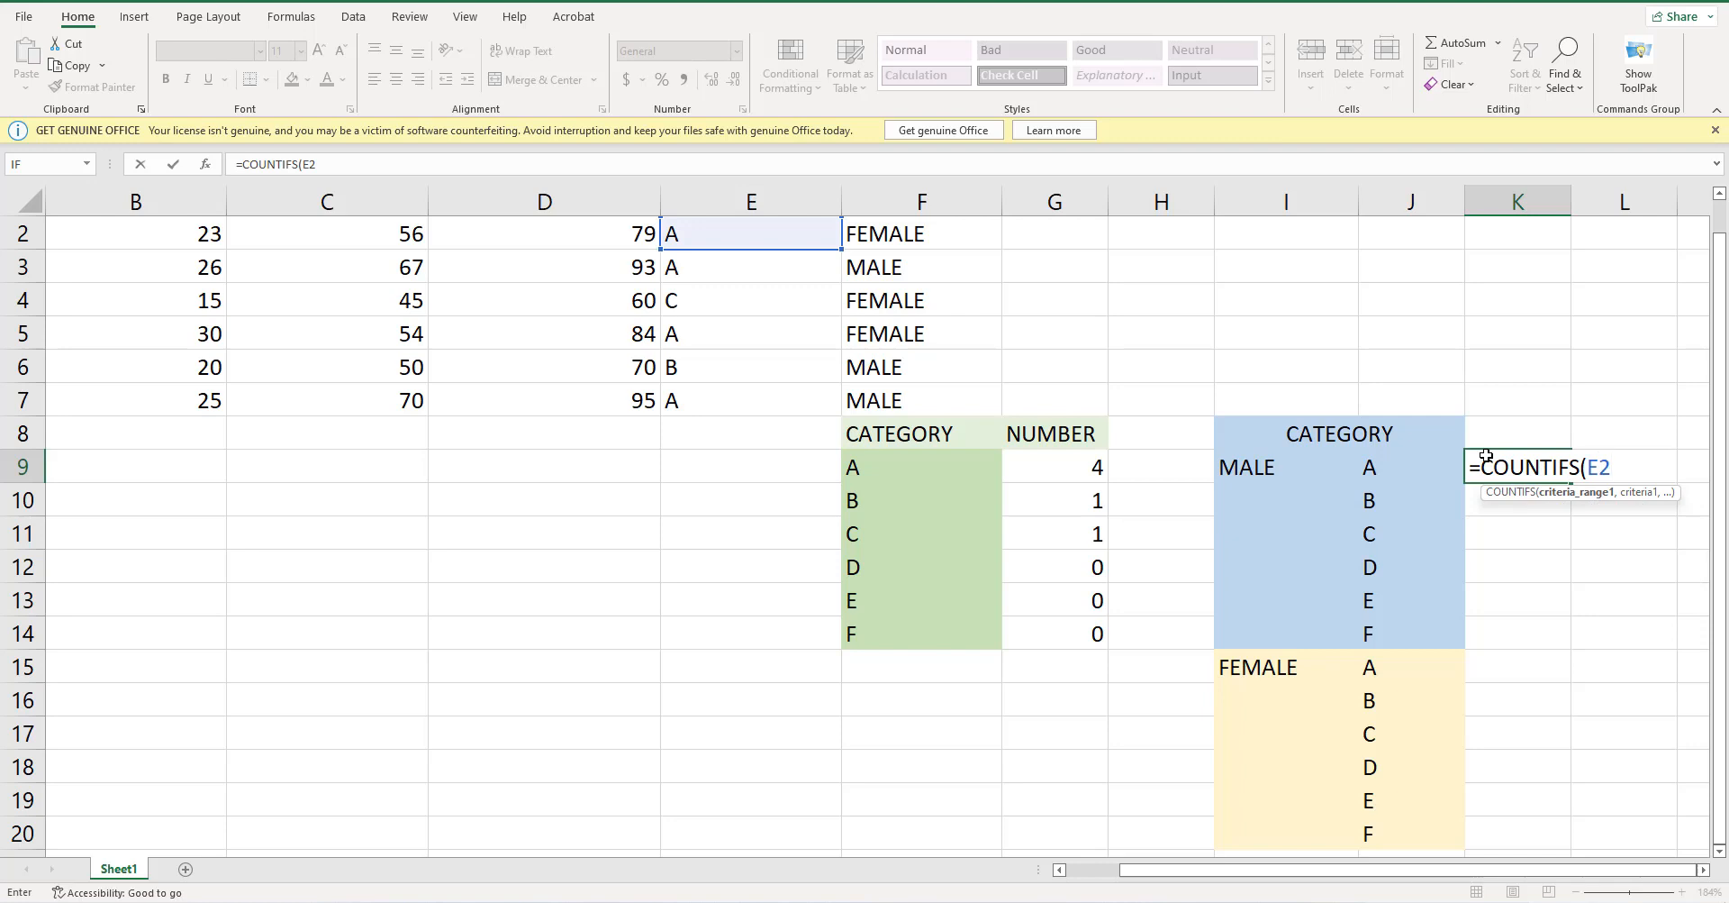
type(":E7")
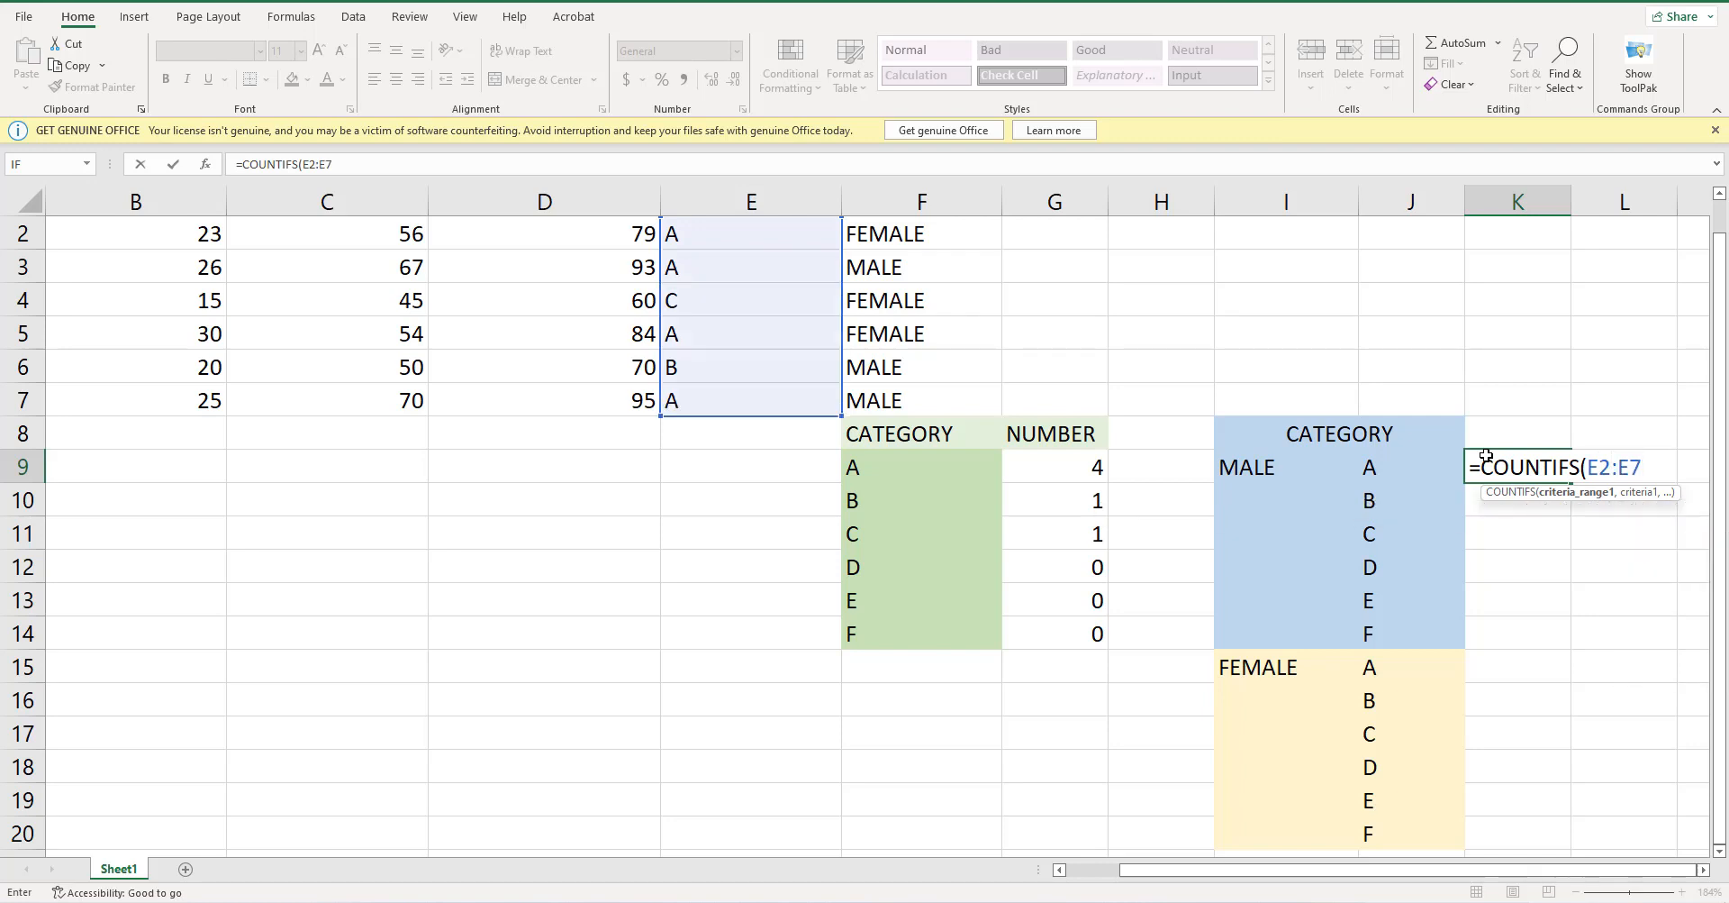
type(",")
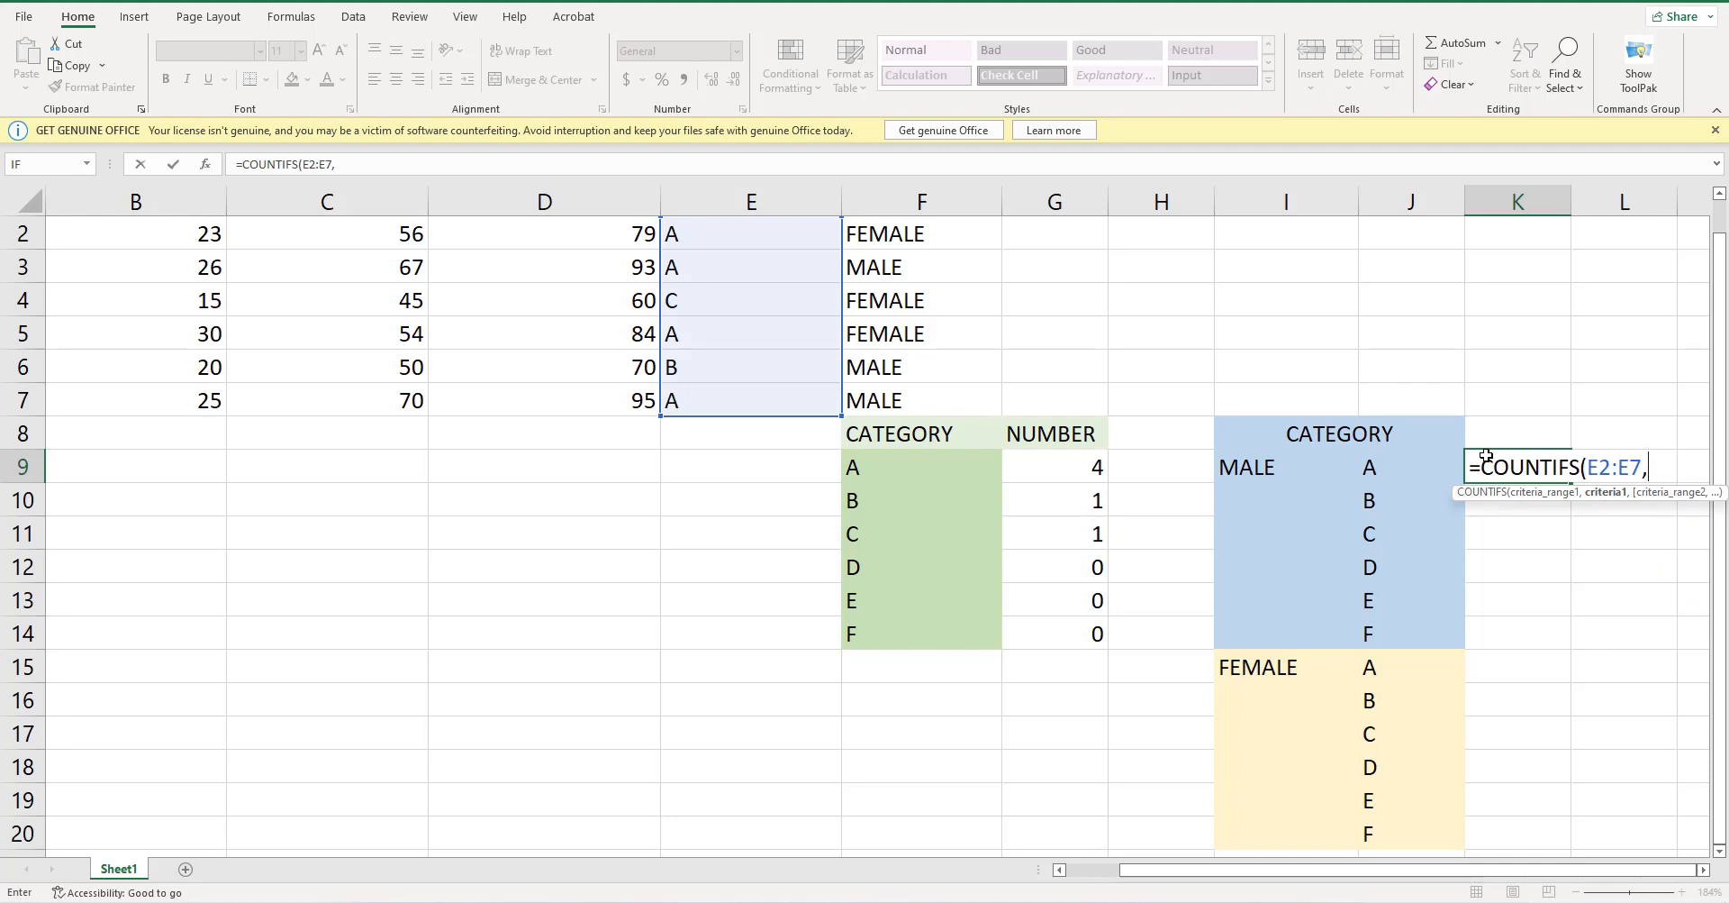
type("J9")
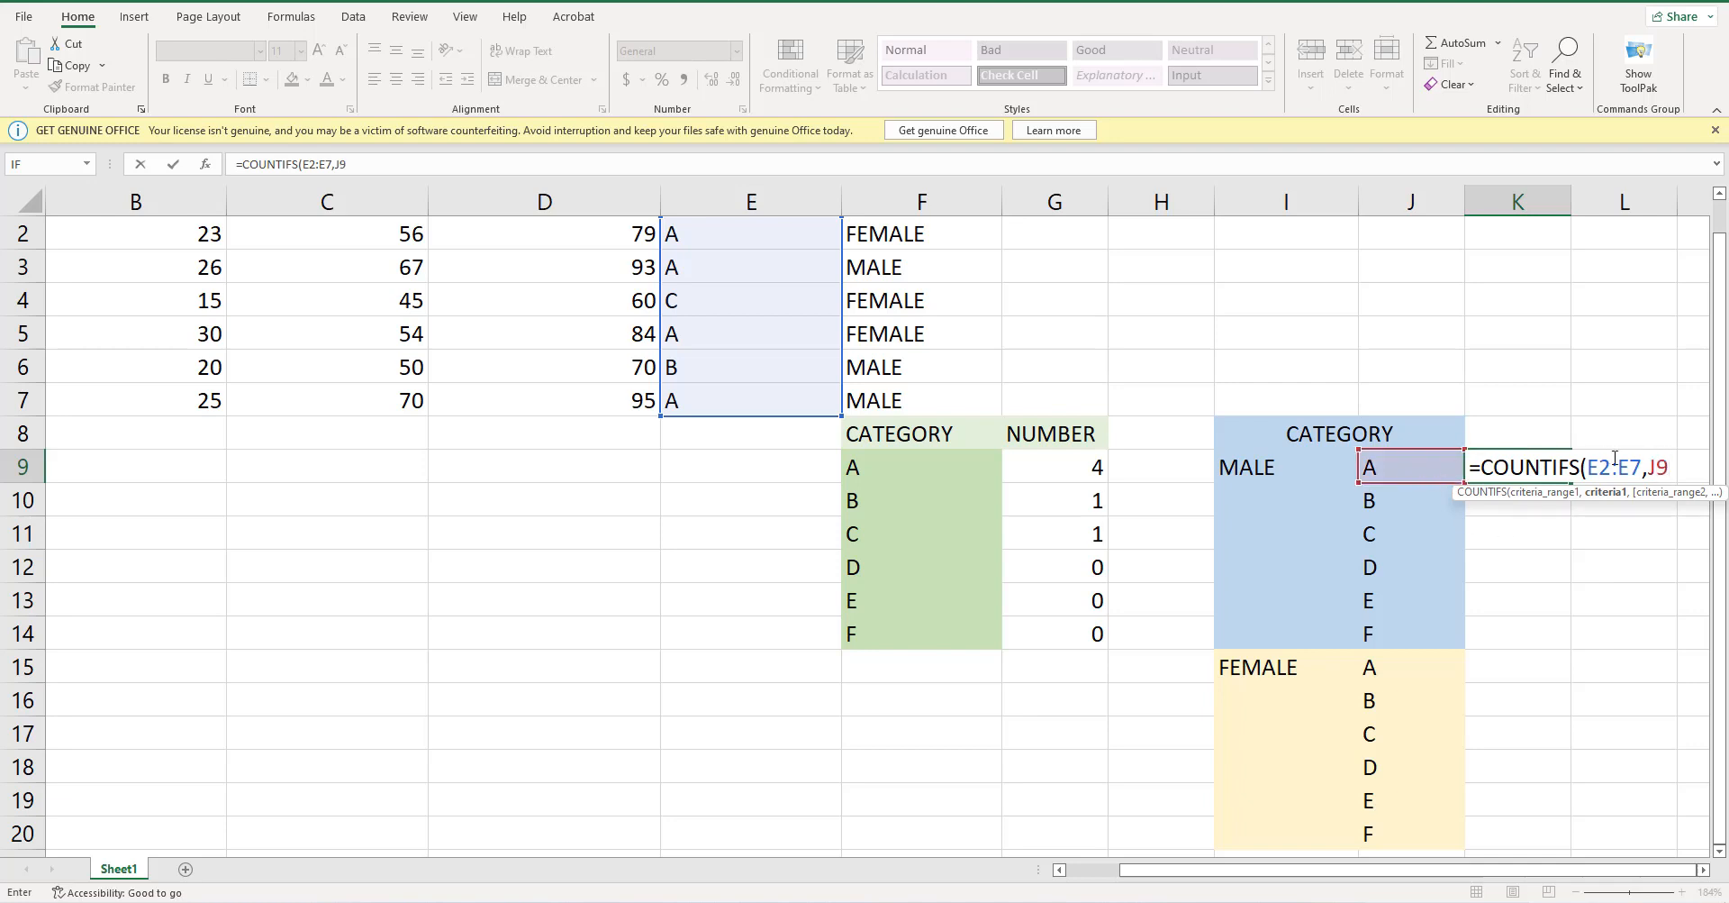
- Complete the K9 formula with the gender range F2:F7 and criterion I9, giving =COUNTIFS(E2:E7,J9,F2:F7,I9)
type(",")
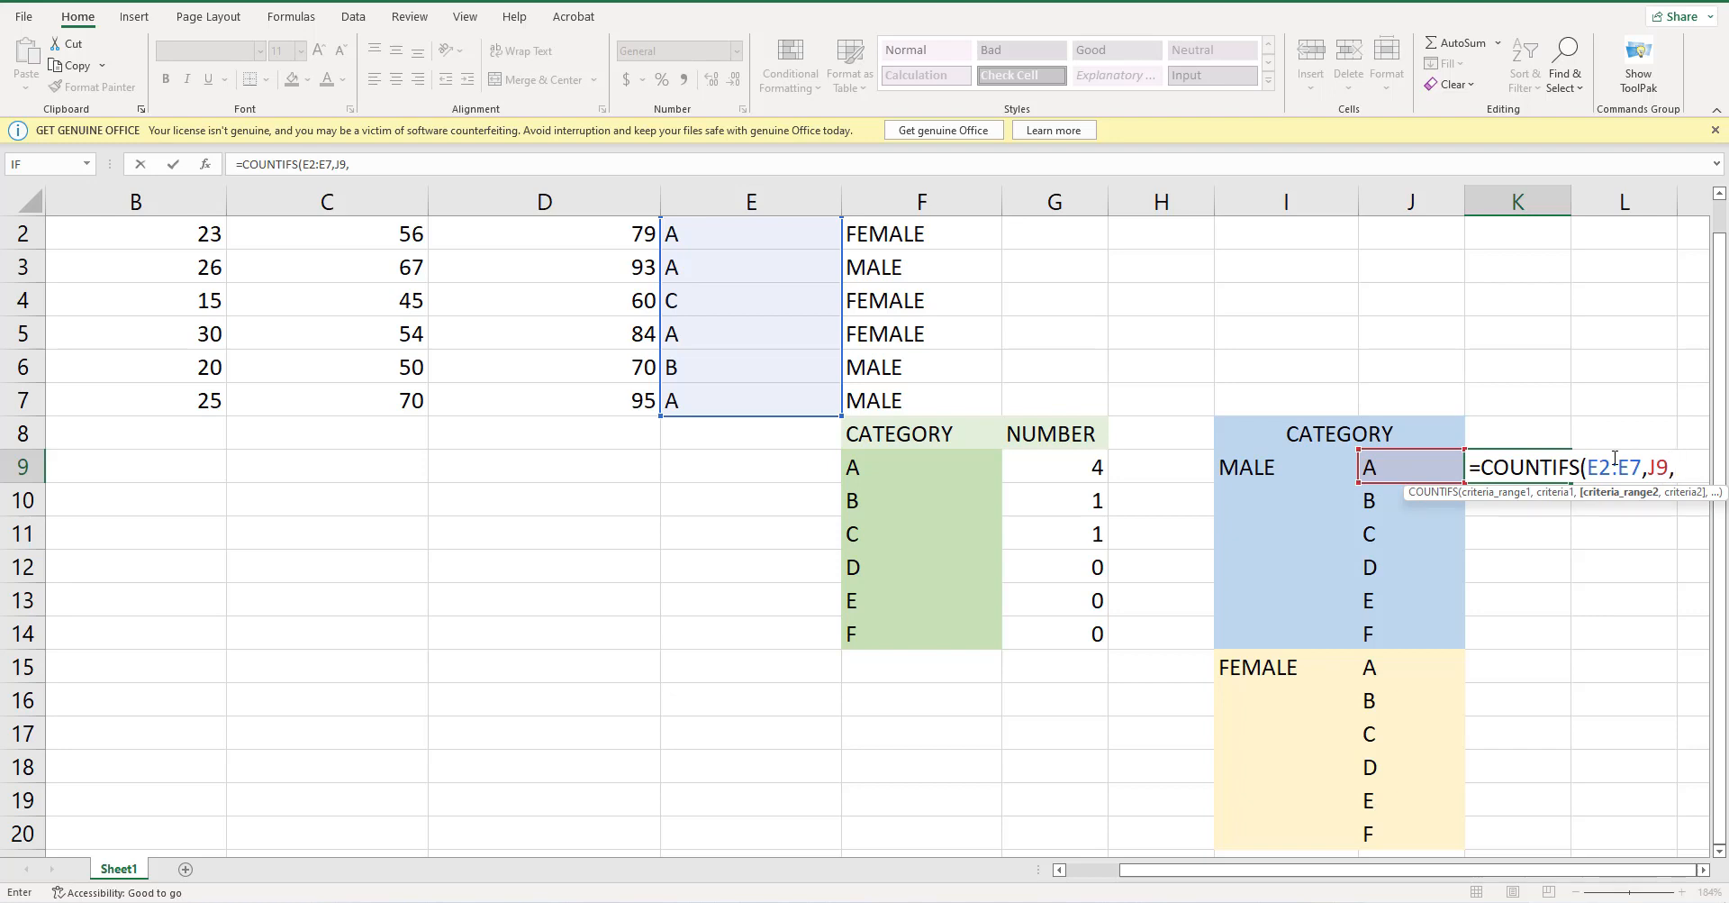
type("F2")
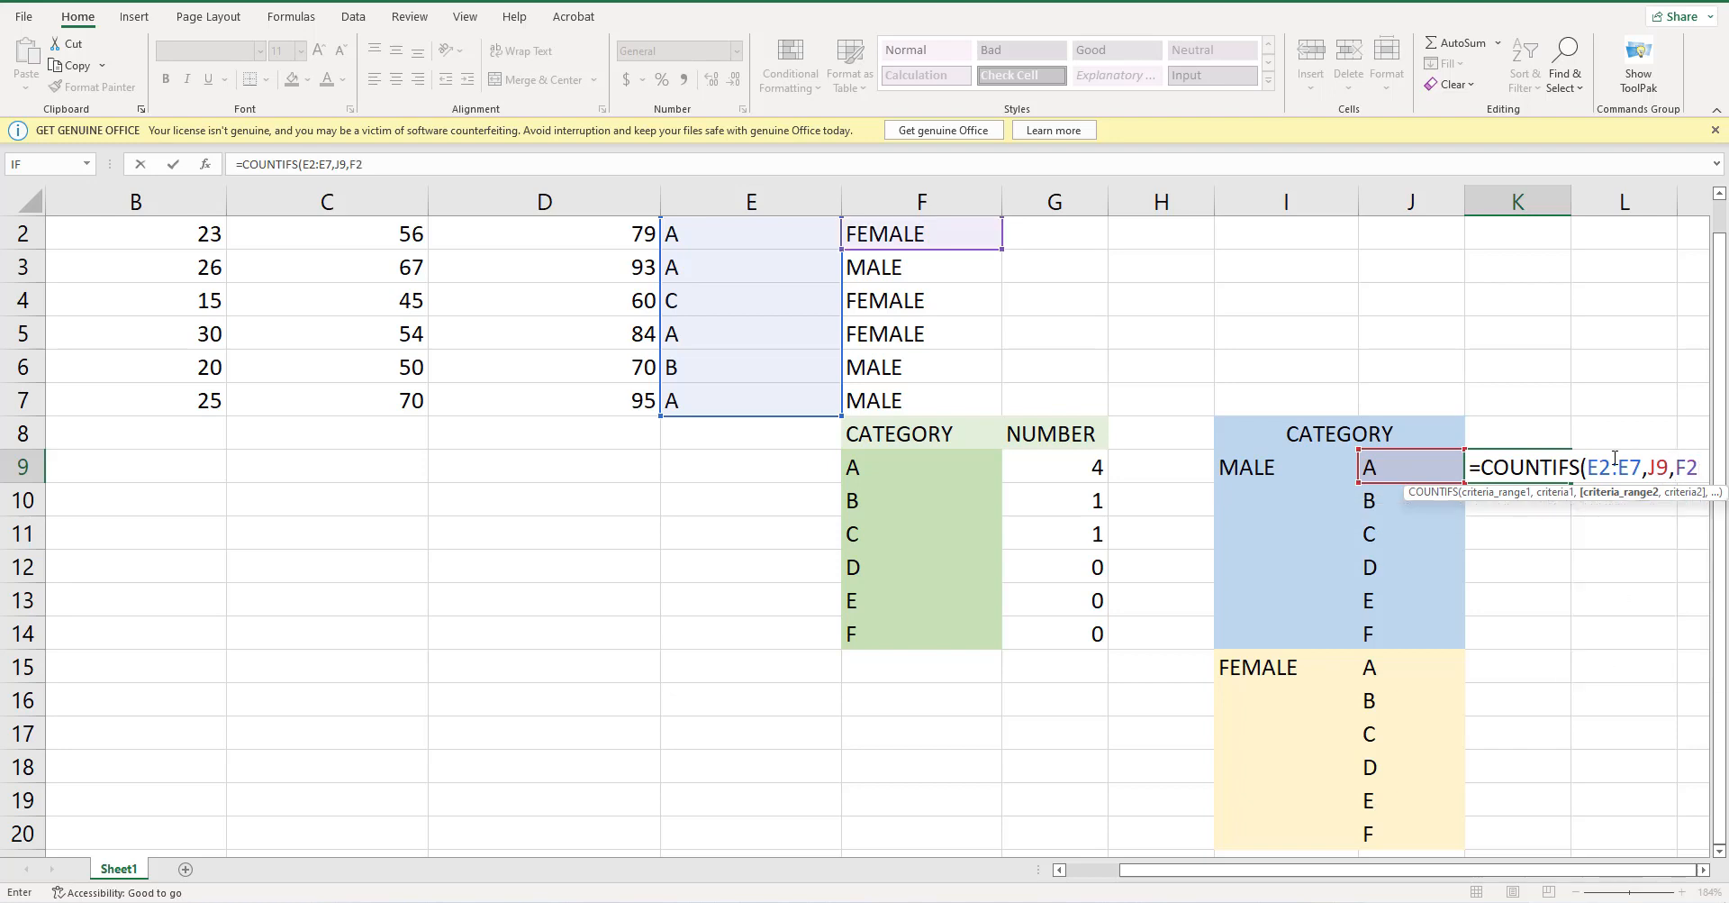
type(":F")
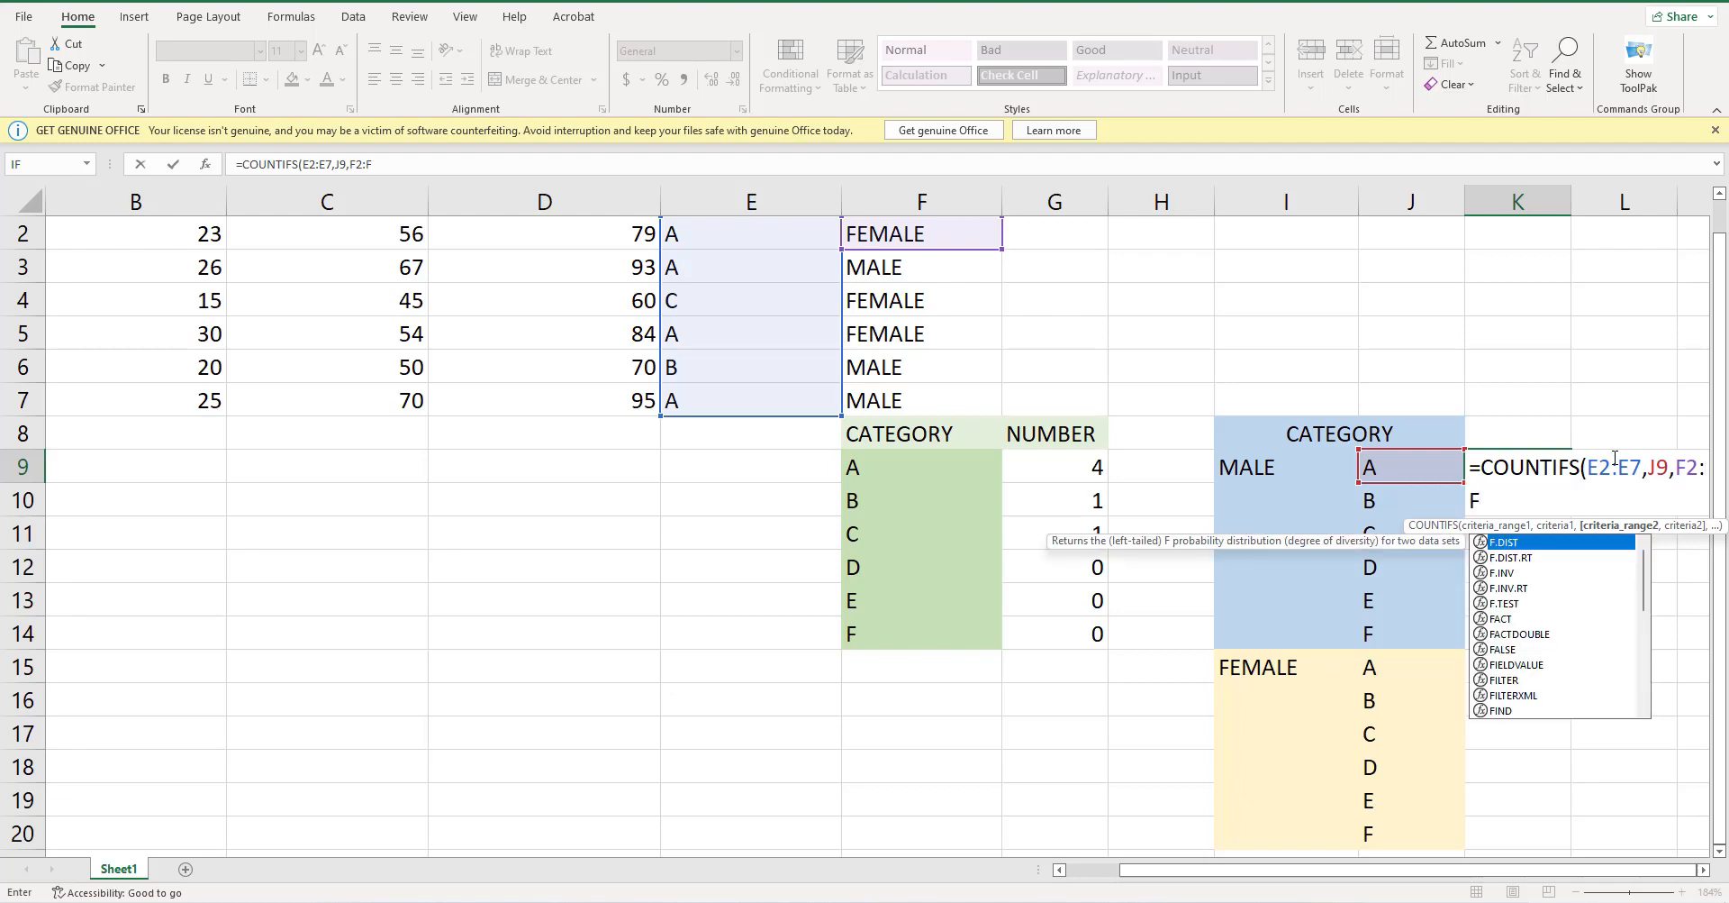
type("7,")
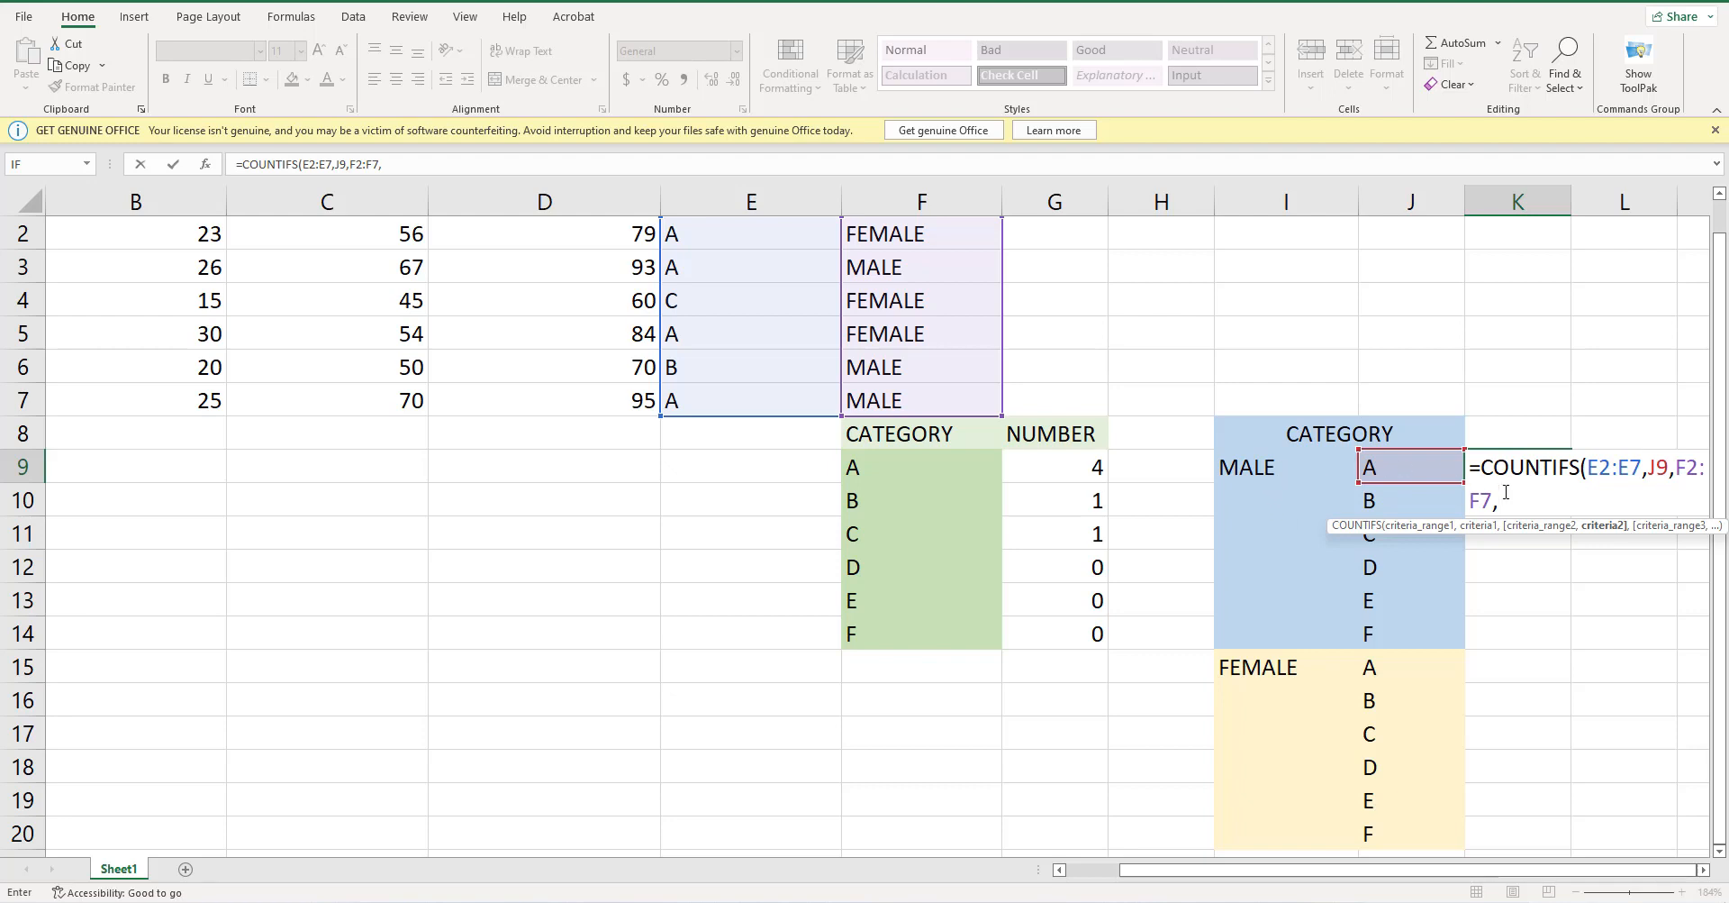
type("I9")
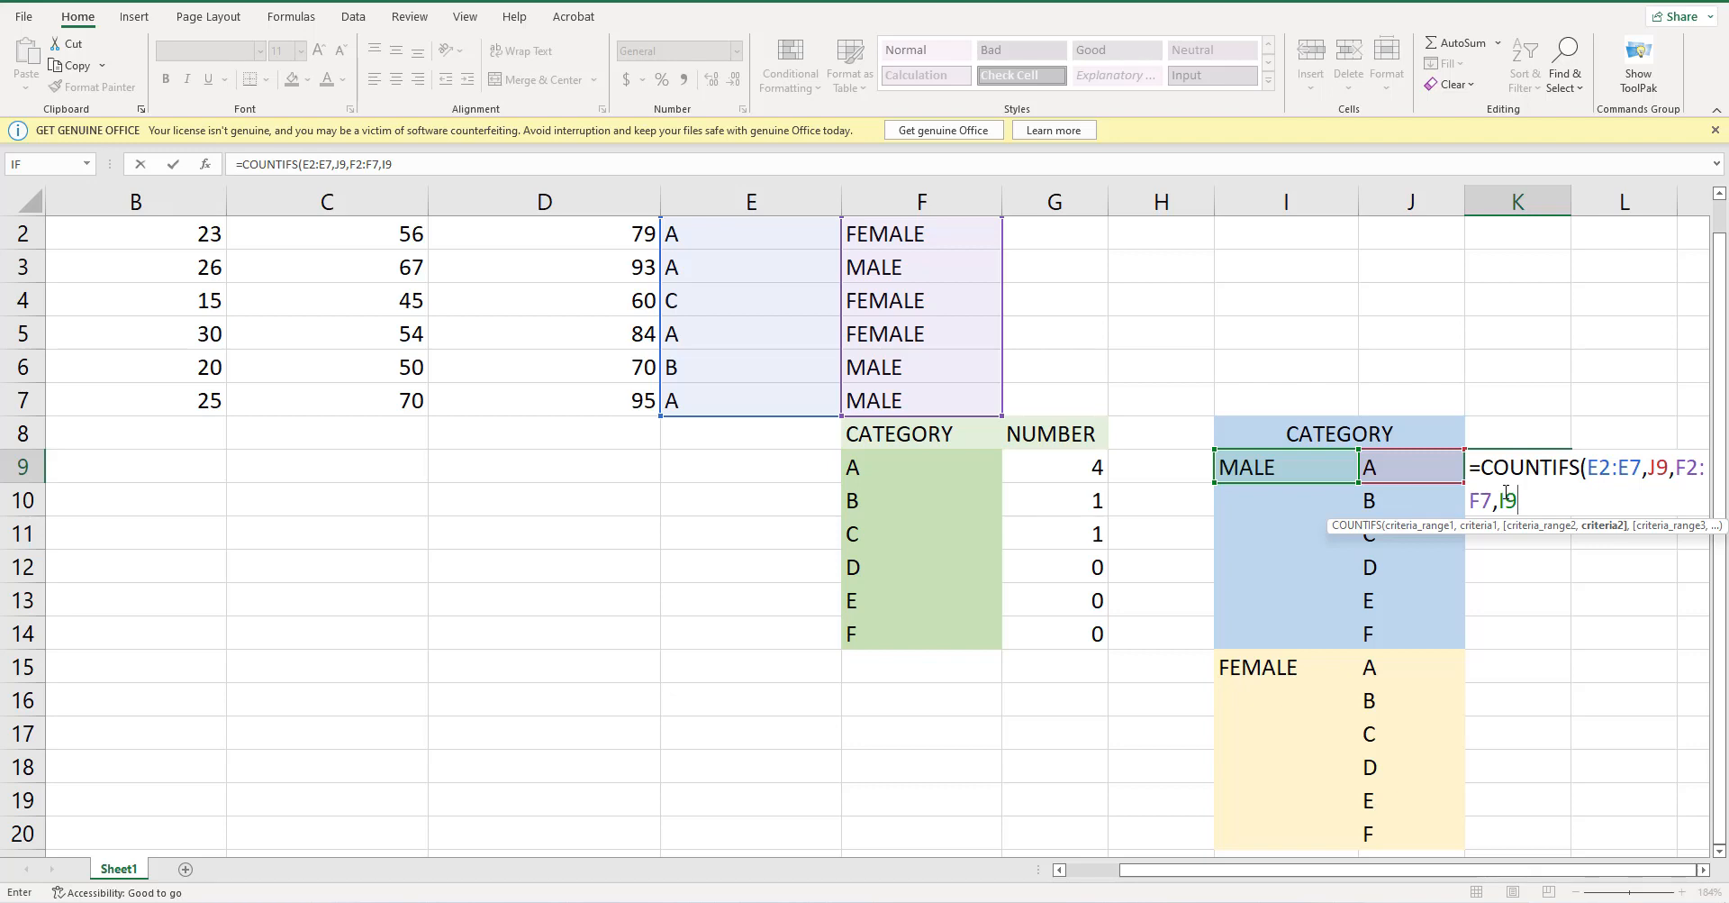
type(")")
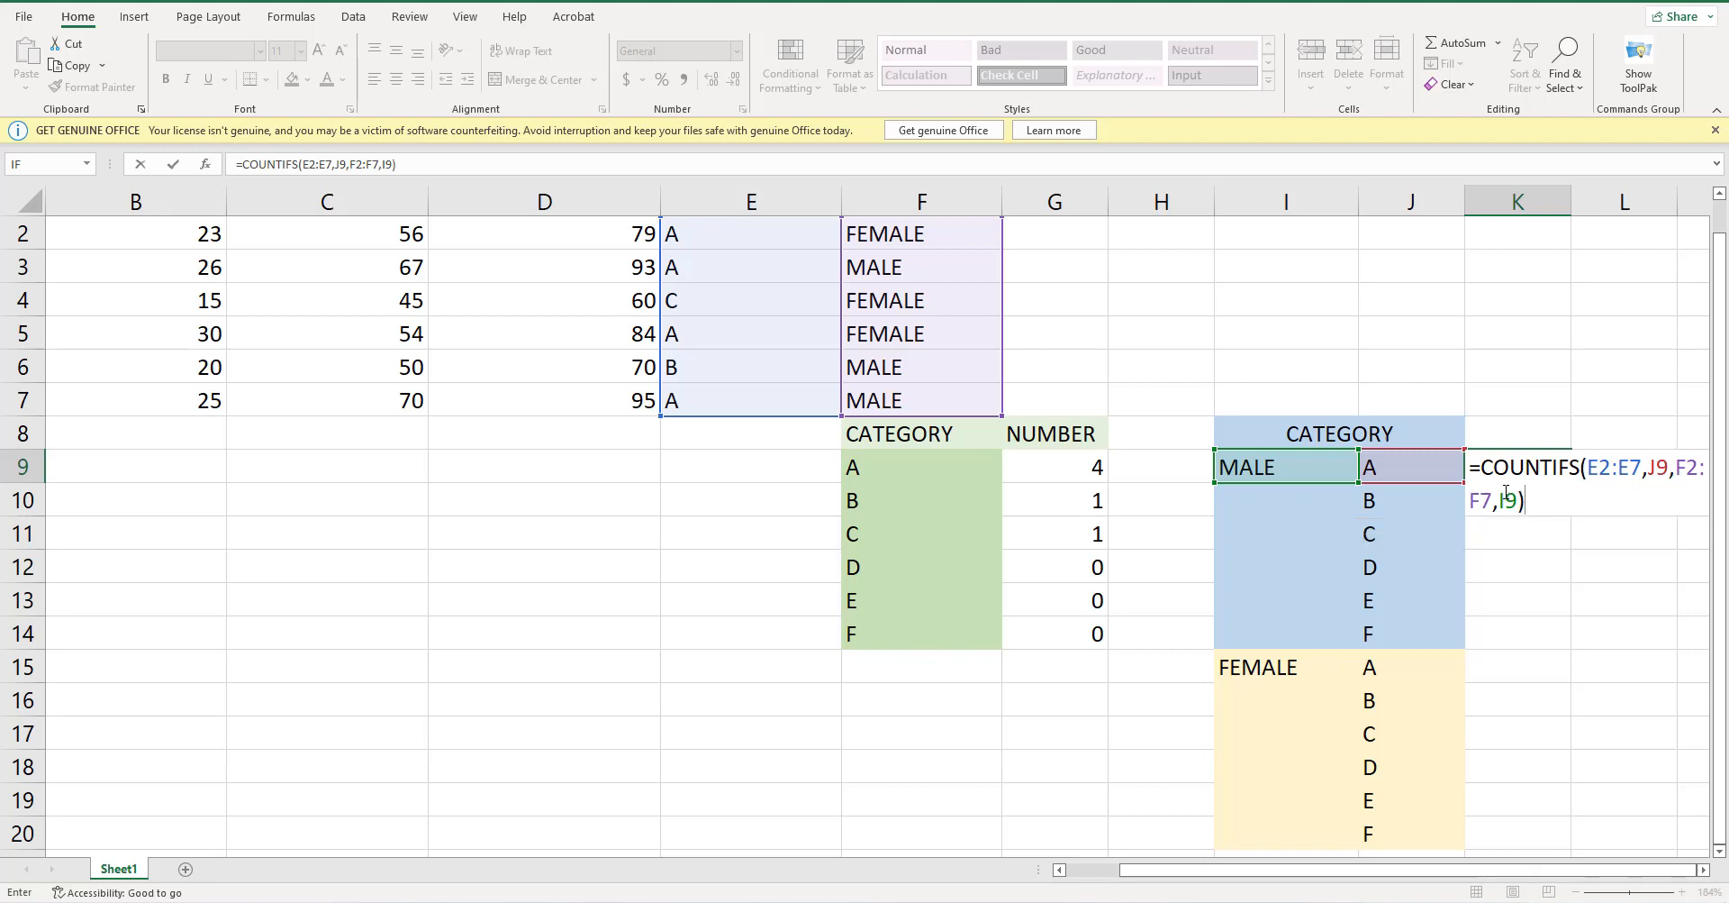
key("Return")
- Try to copy the COUNTIFS formula from K9 down to K14, and open the copy in K10 to check its references
left_click(1539, 468)
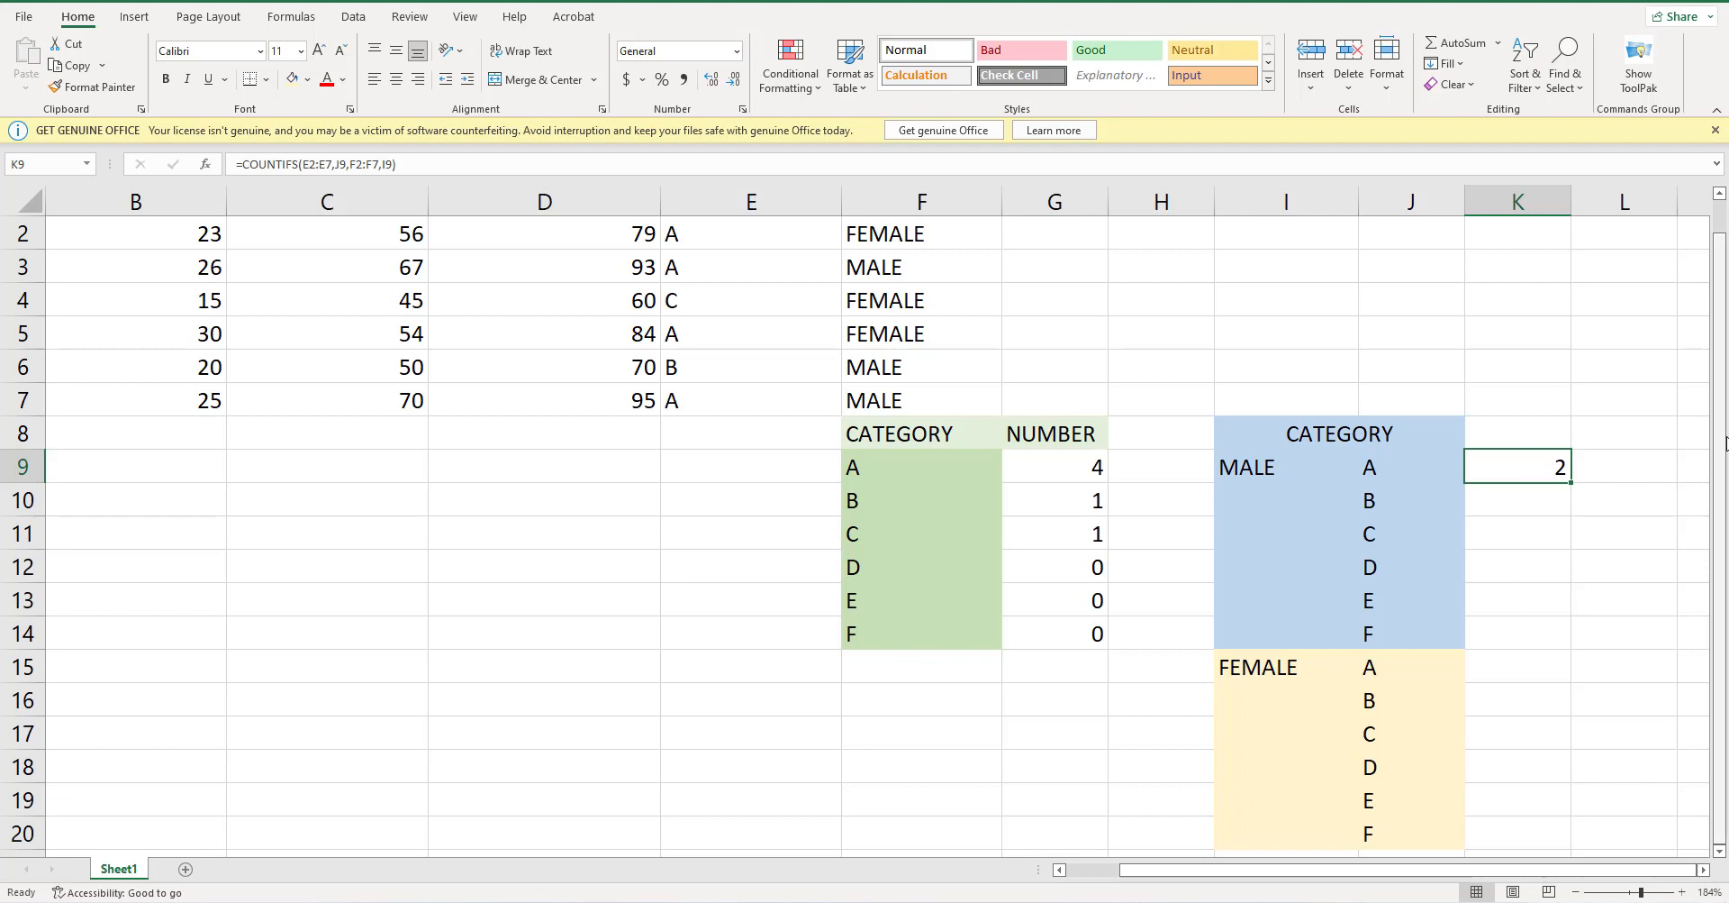
scroll(1726, 361, "up", 1)
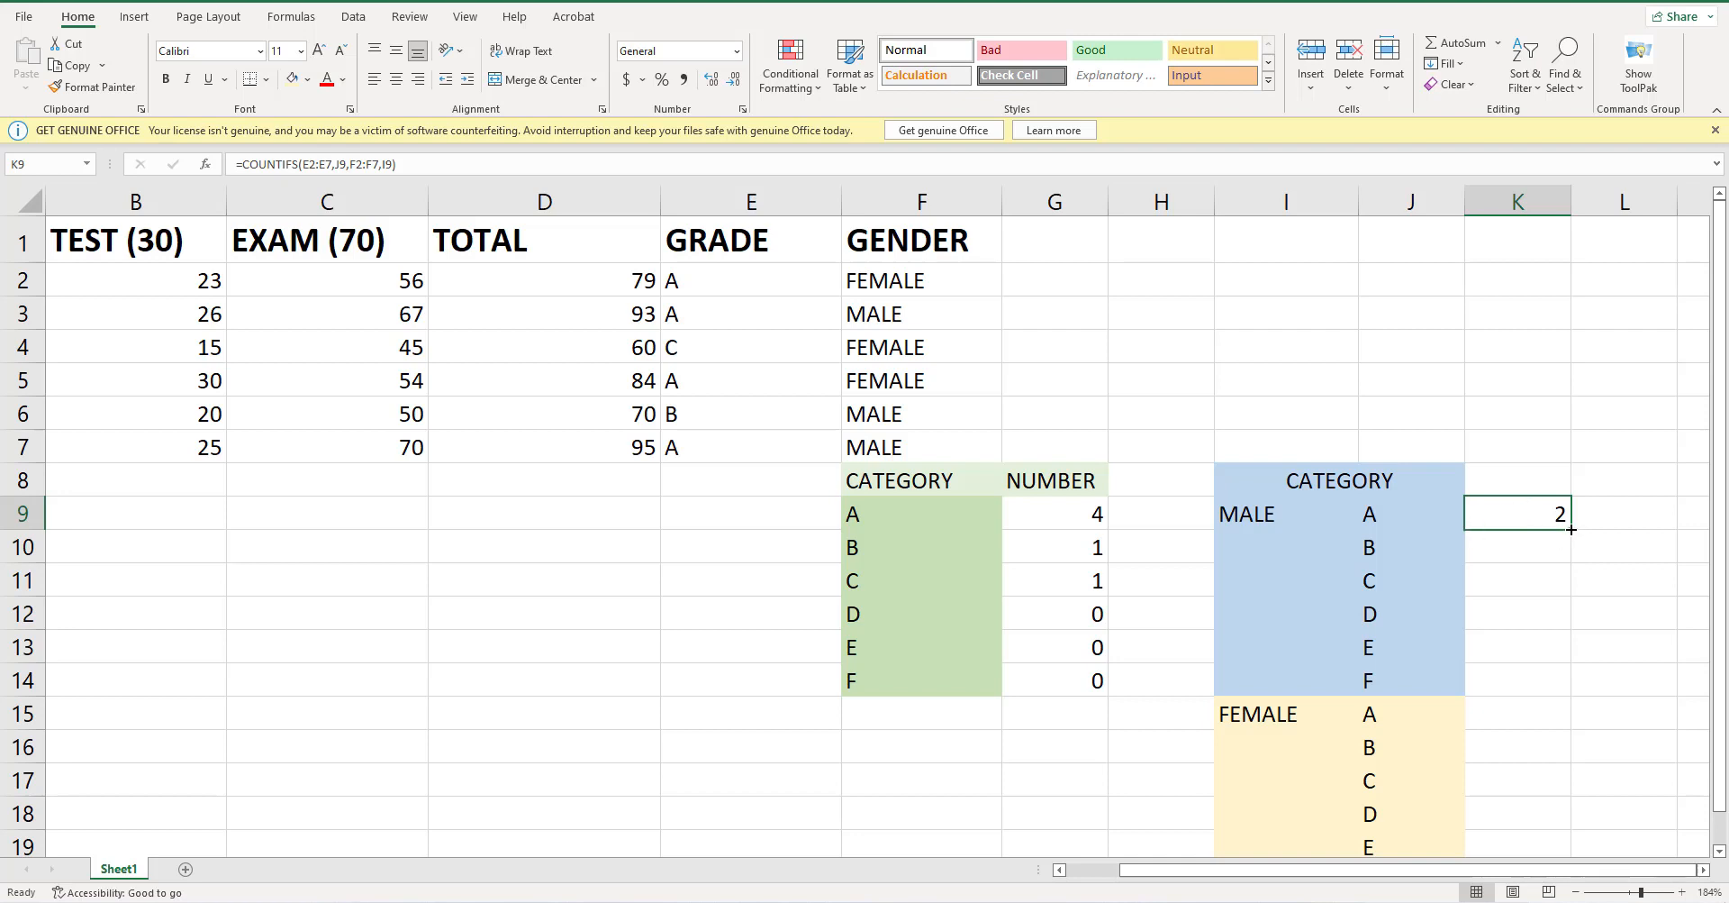
left_click_drag(1572, 529, 1564, 687)
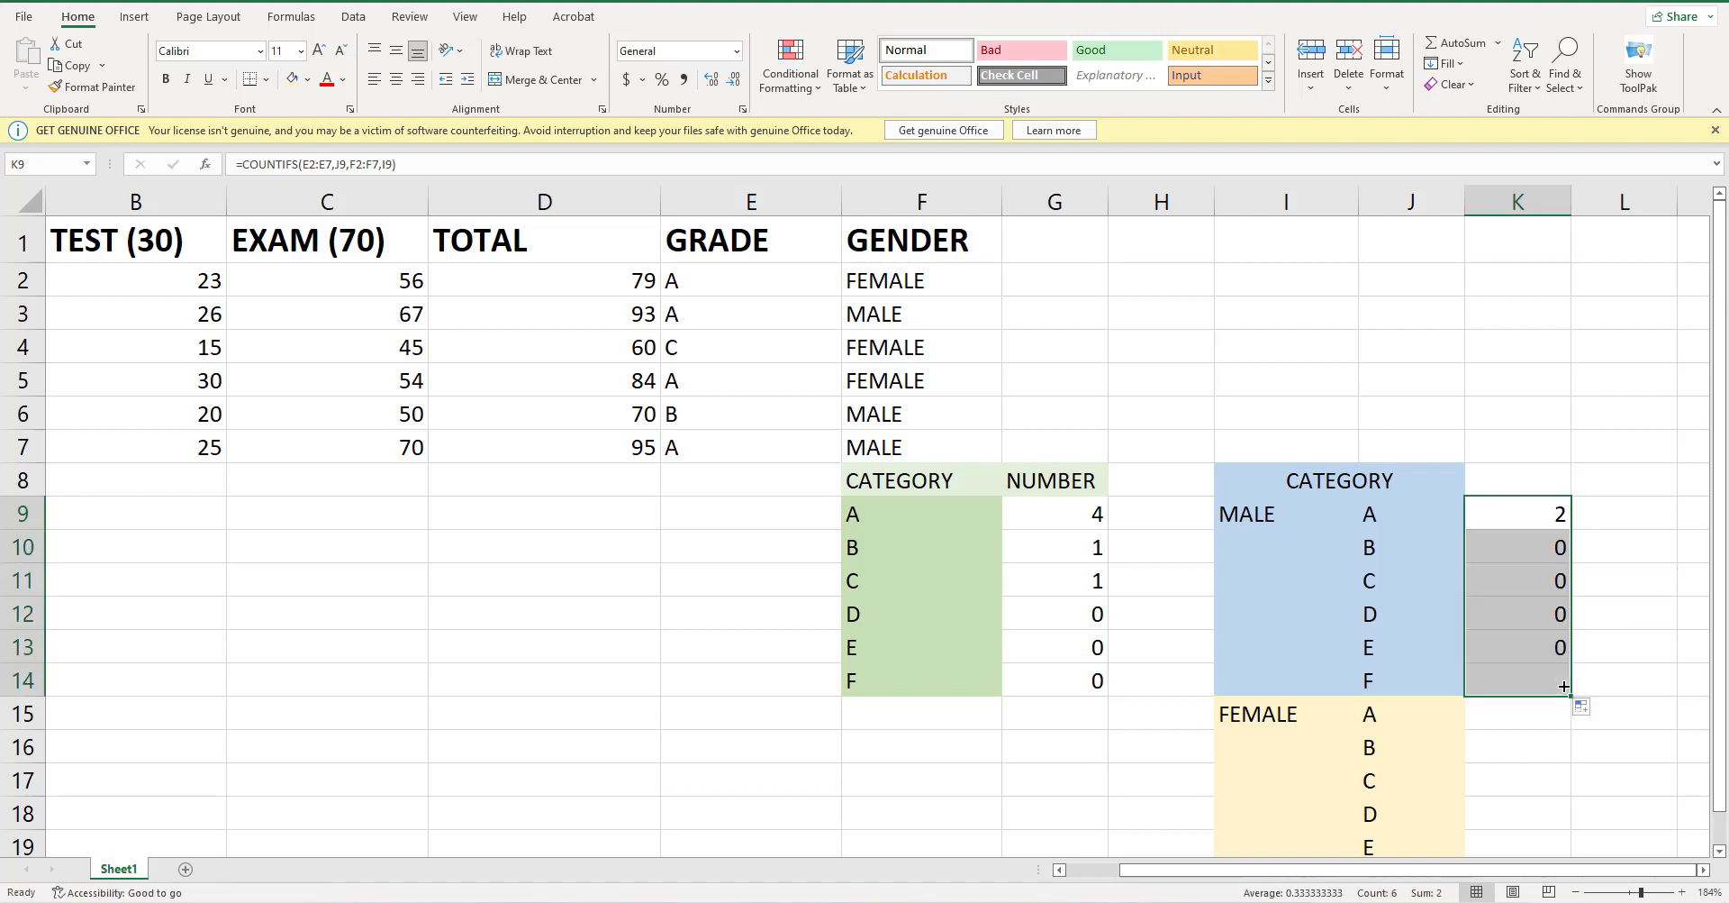
double_click(1545, 549)
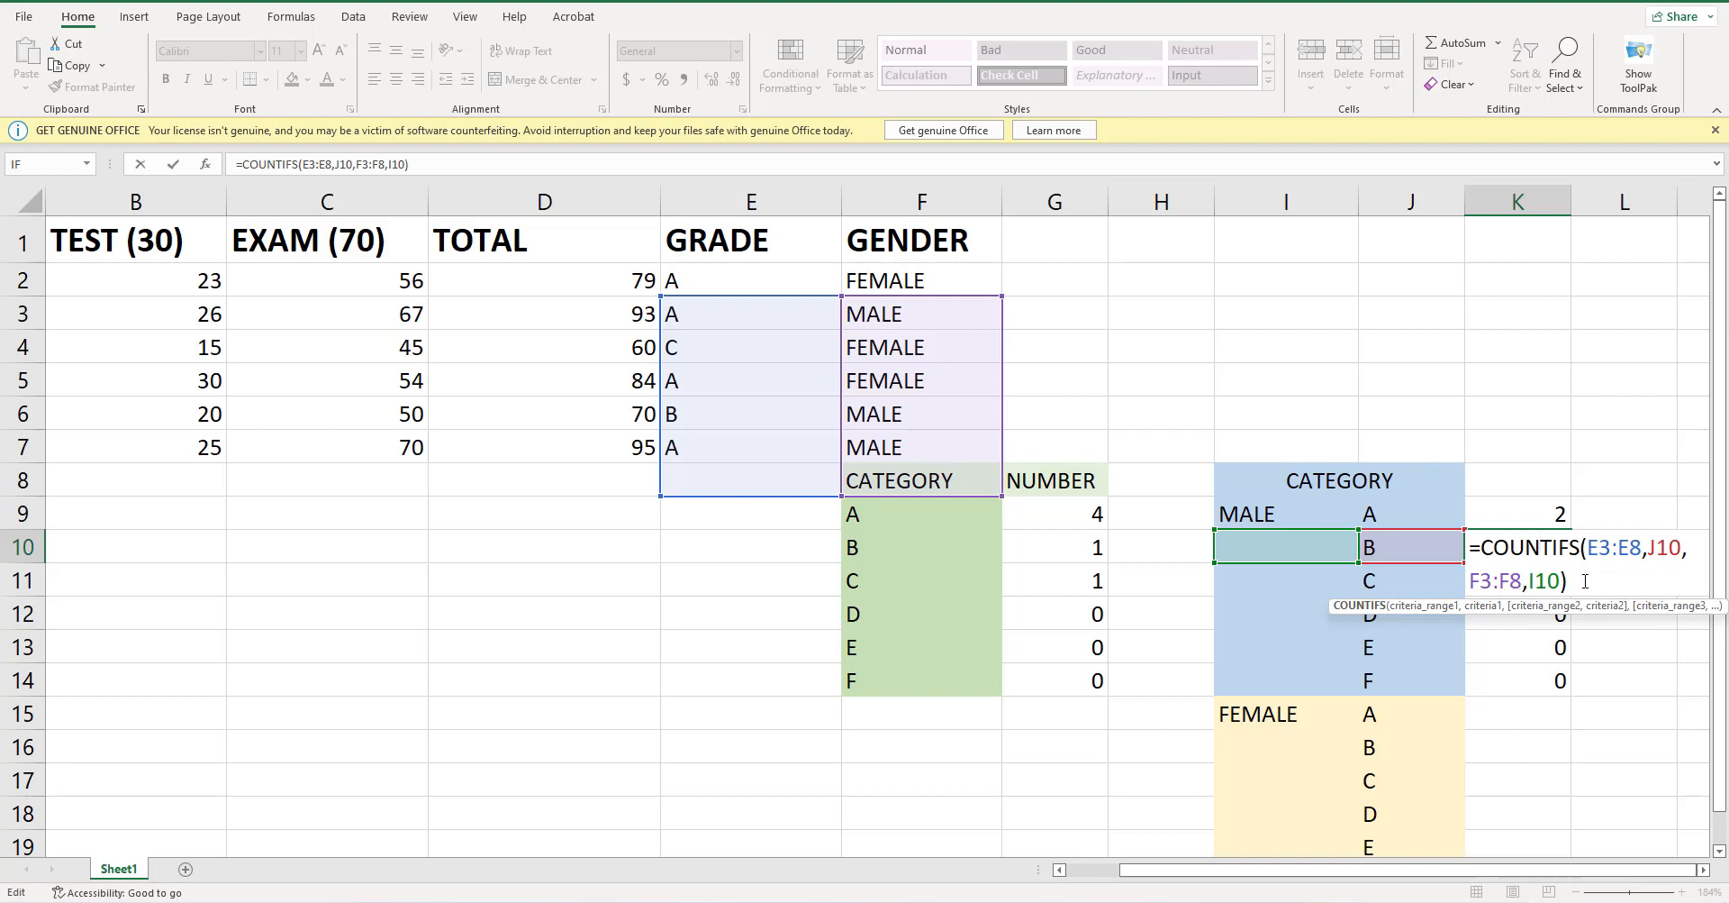
- Clear the copied formulas from cells K10 to K14
left_click_drag(1585, 581, 1473, 549)
key("BackSpace")
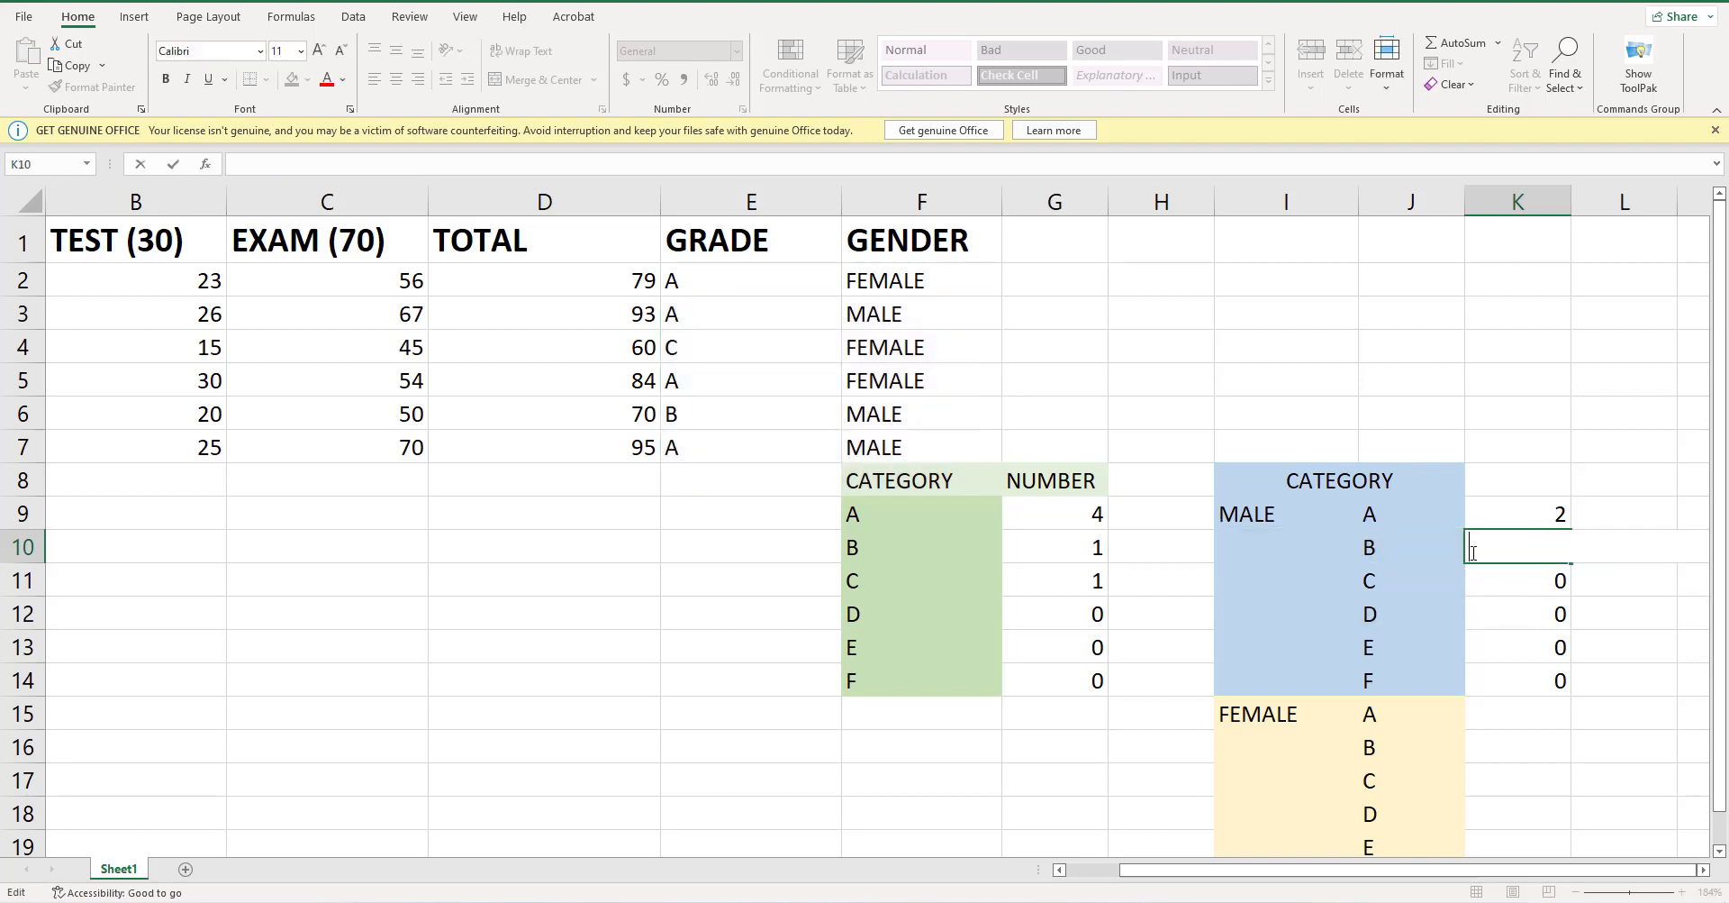
left_click(1584, 705)
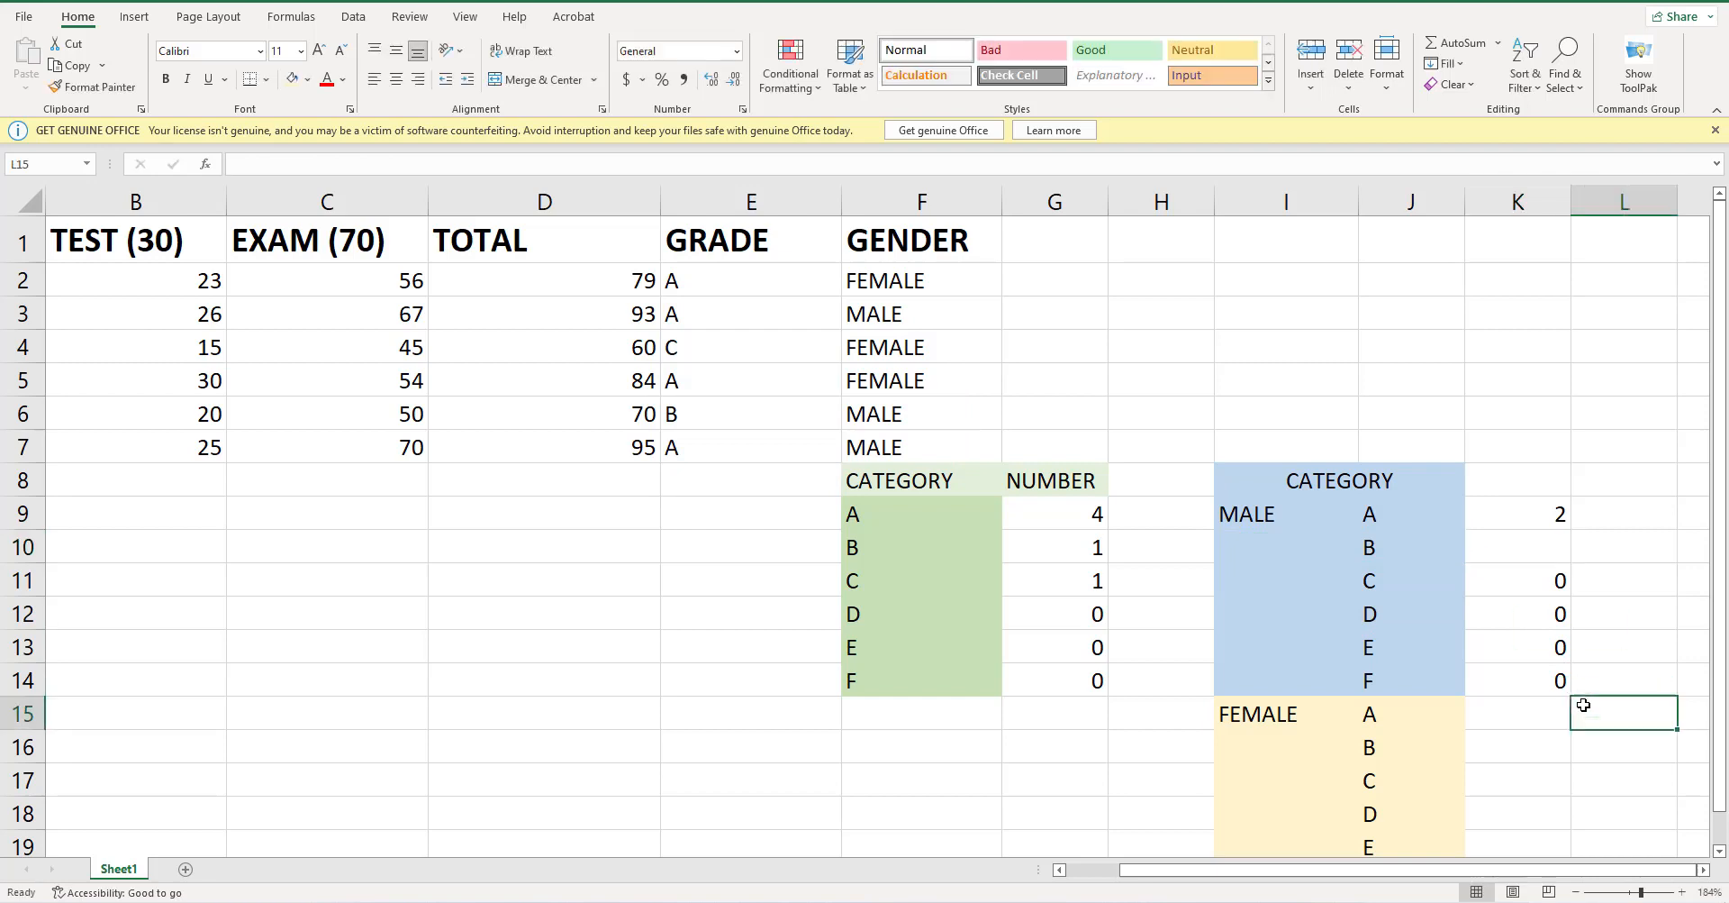
left_click_drag(1567, 689, 1521, 571)
key("BackSpace")
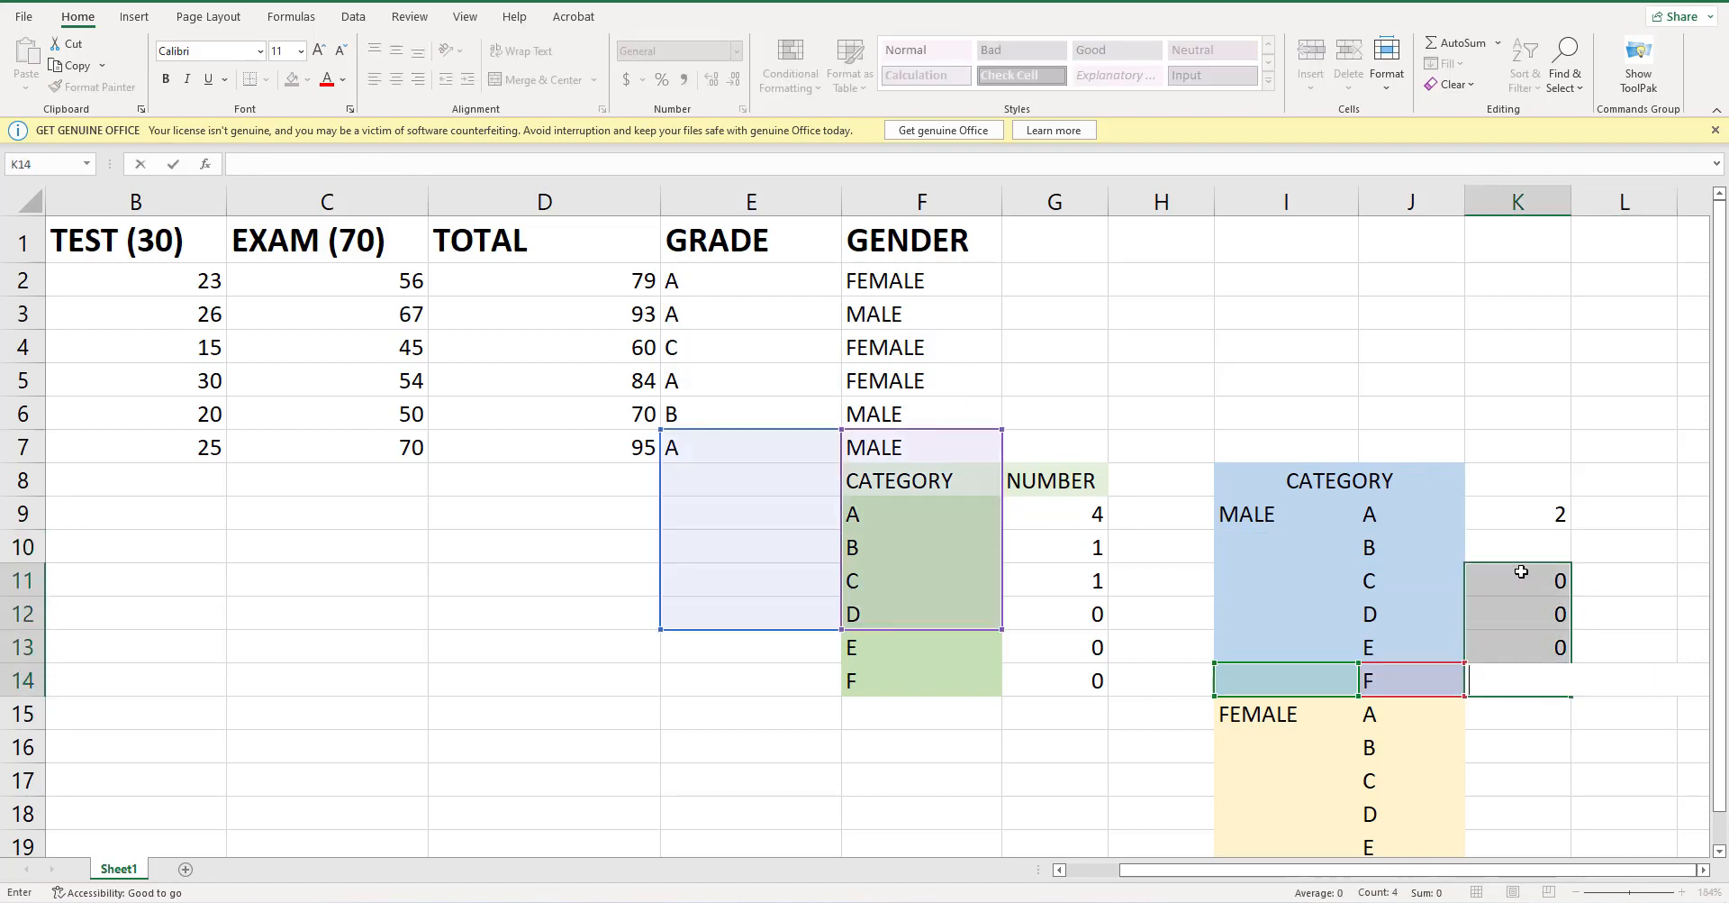
left_click(1627, 640)
left_click_drag(1553, 692, 1544, 552)
key("Delete")
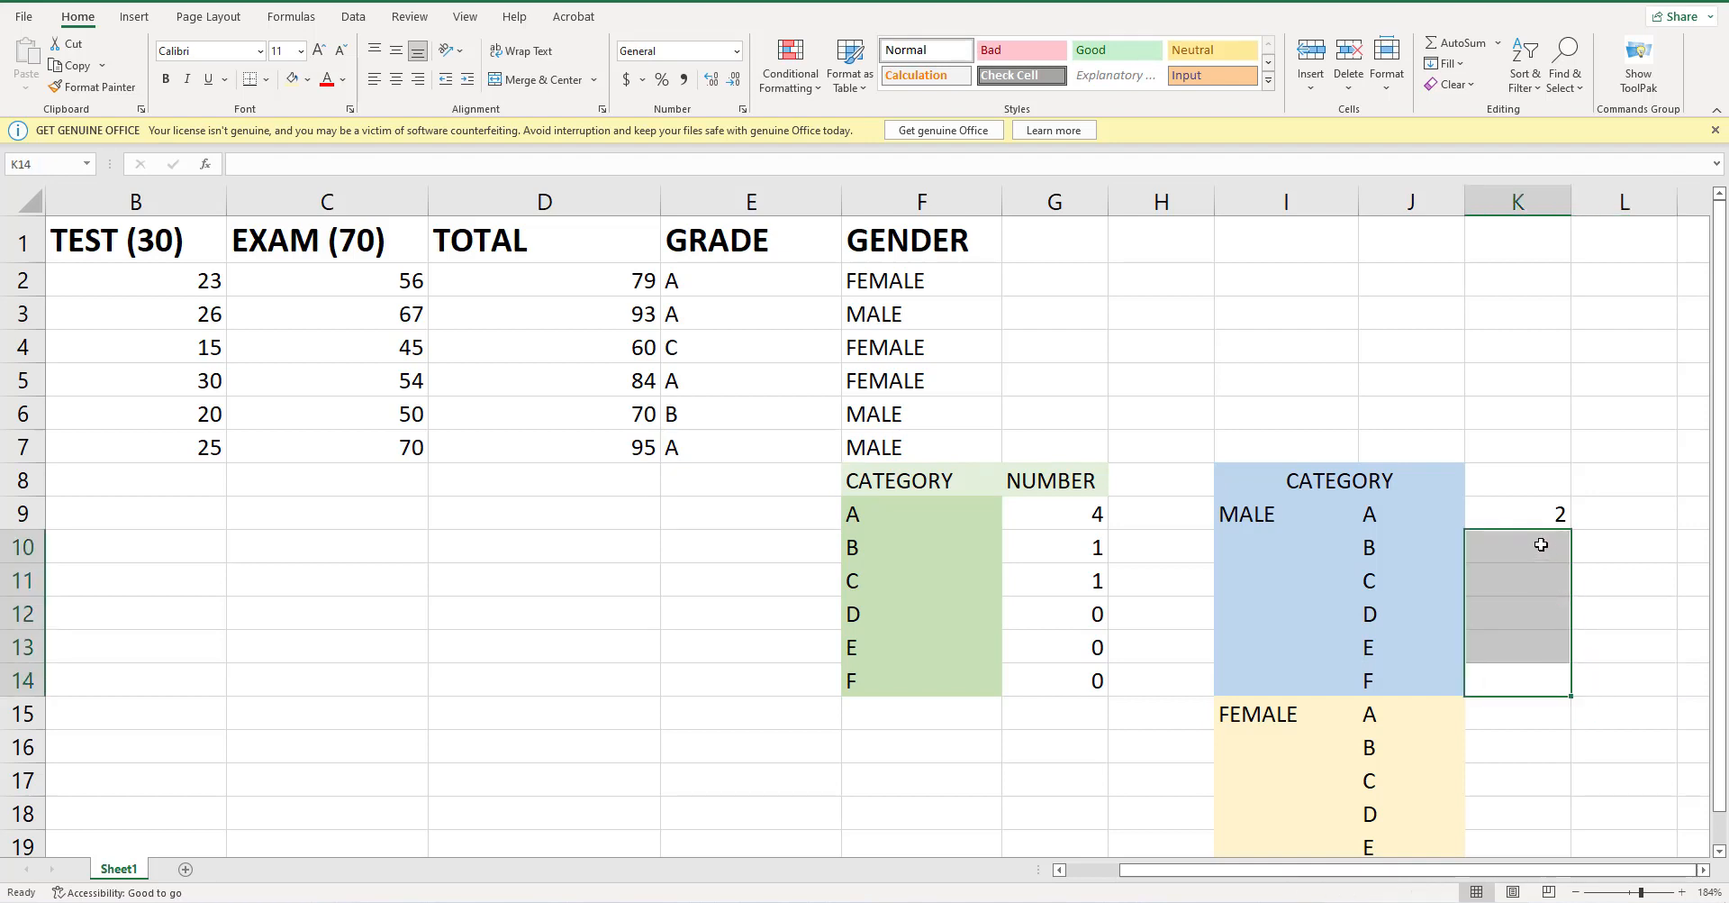
- Begin a COUNTIFS formula in cell K10 with the grade range E2:E7 and criterion J10
left_click(1541, 542)
type("=COUNT")
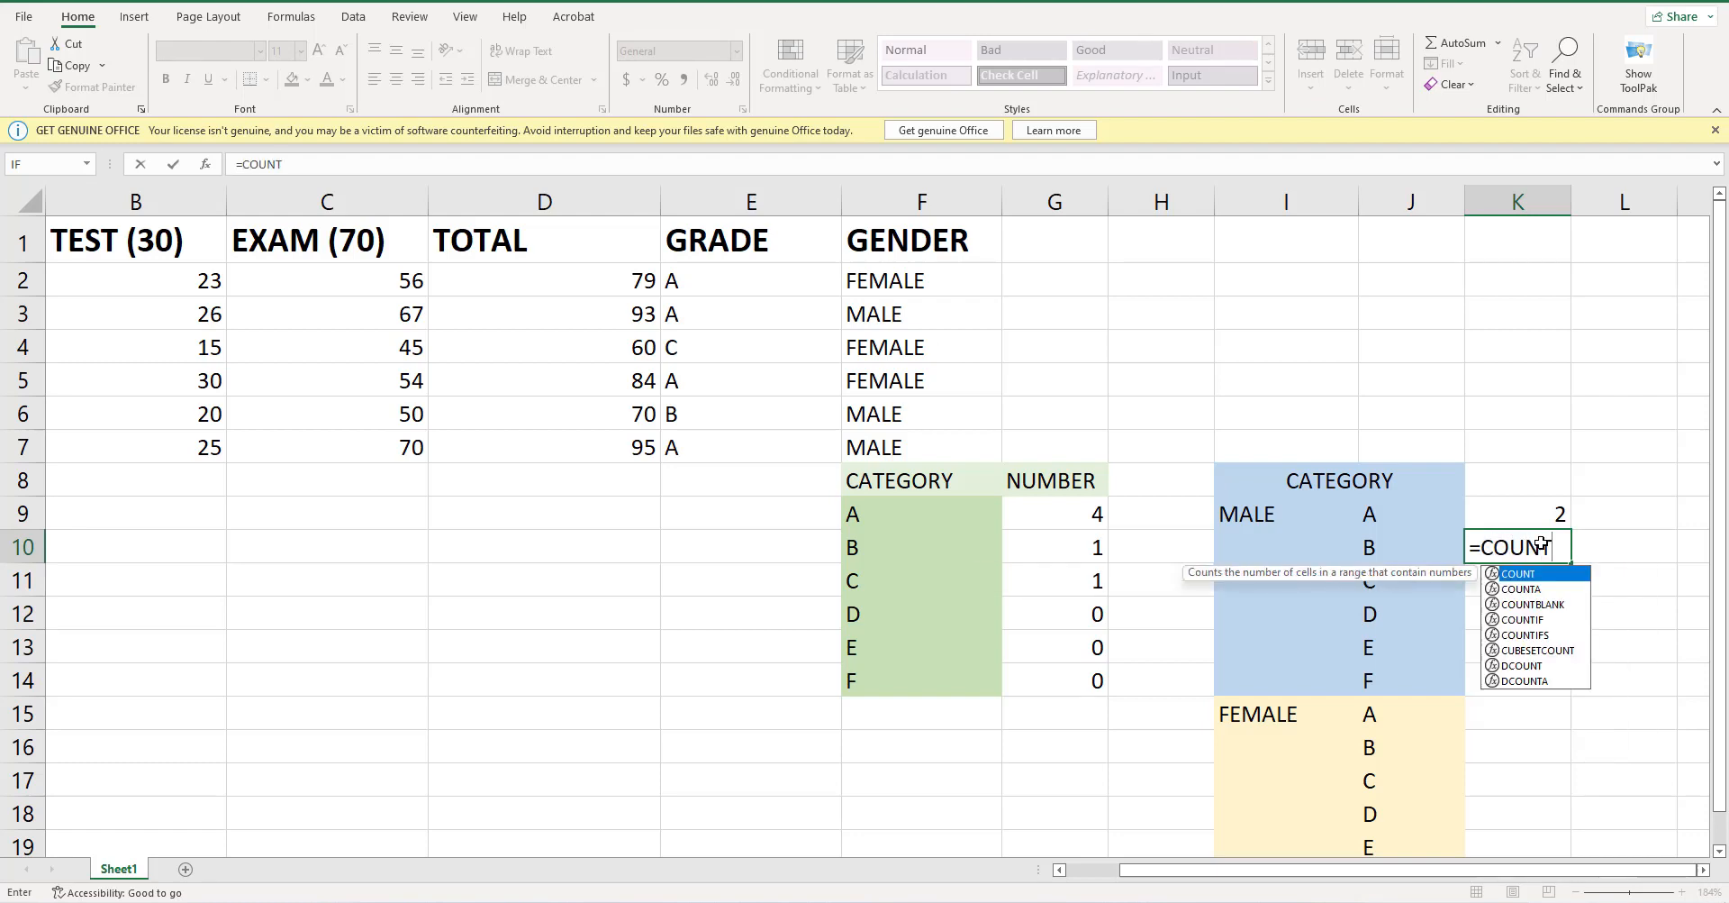
type("IFS(")
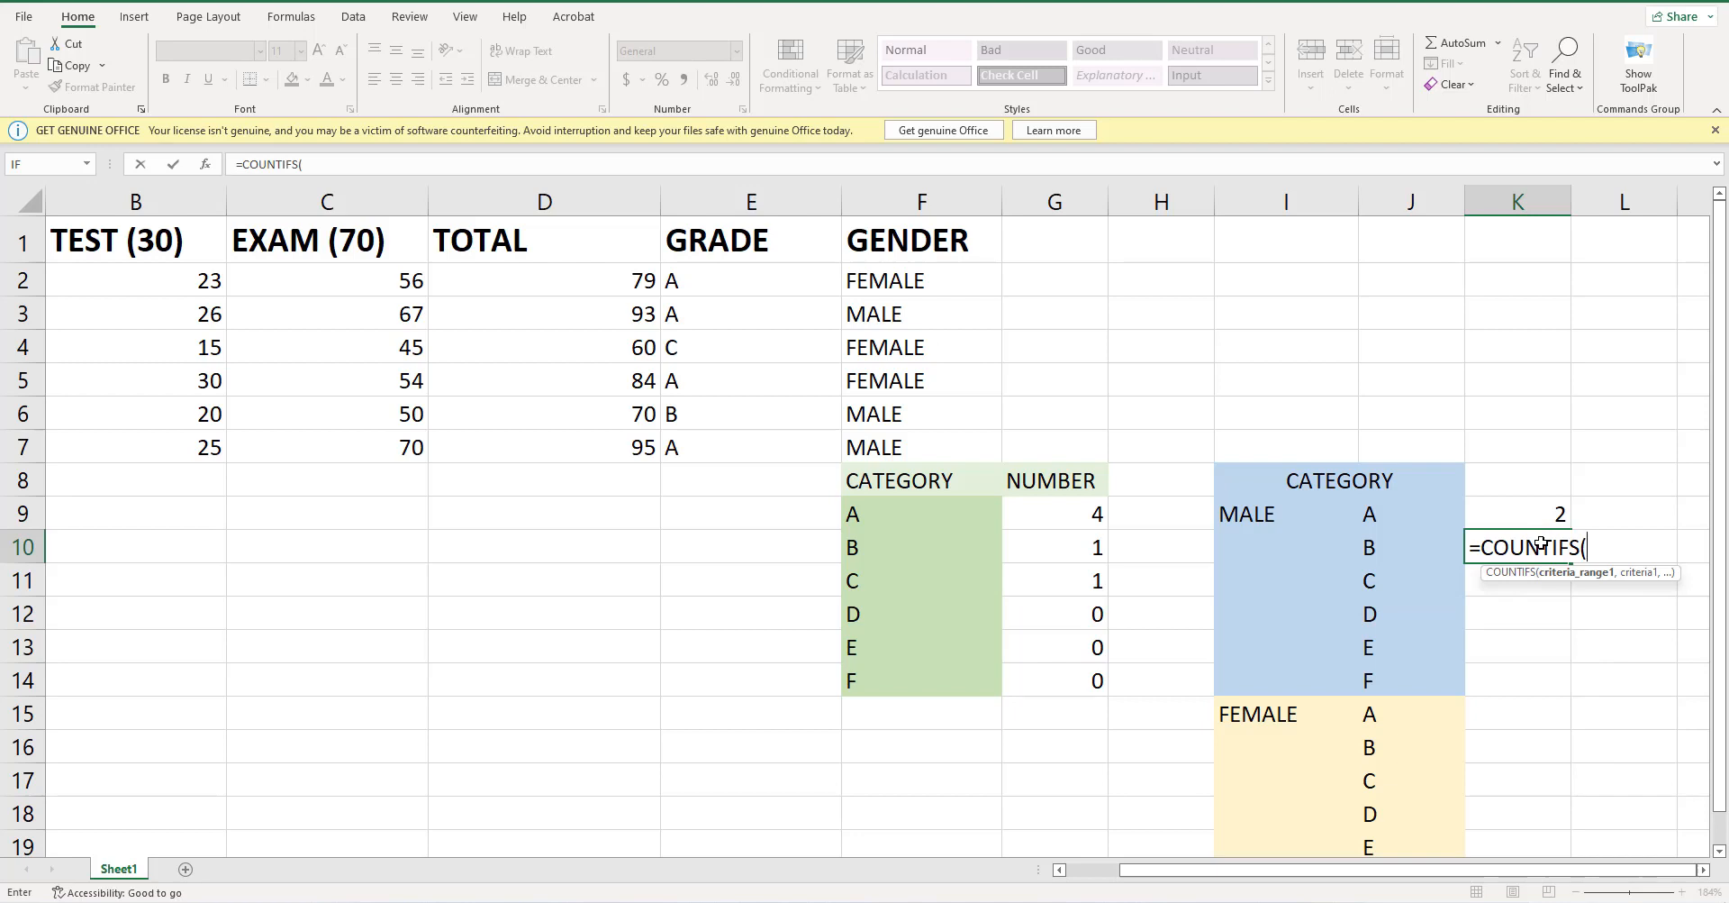
type("E2:")
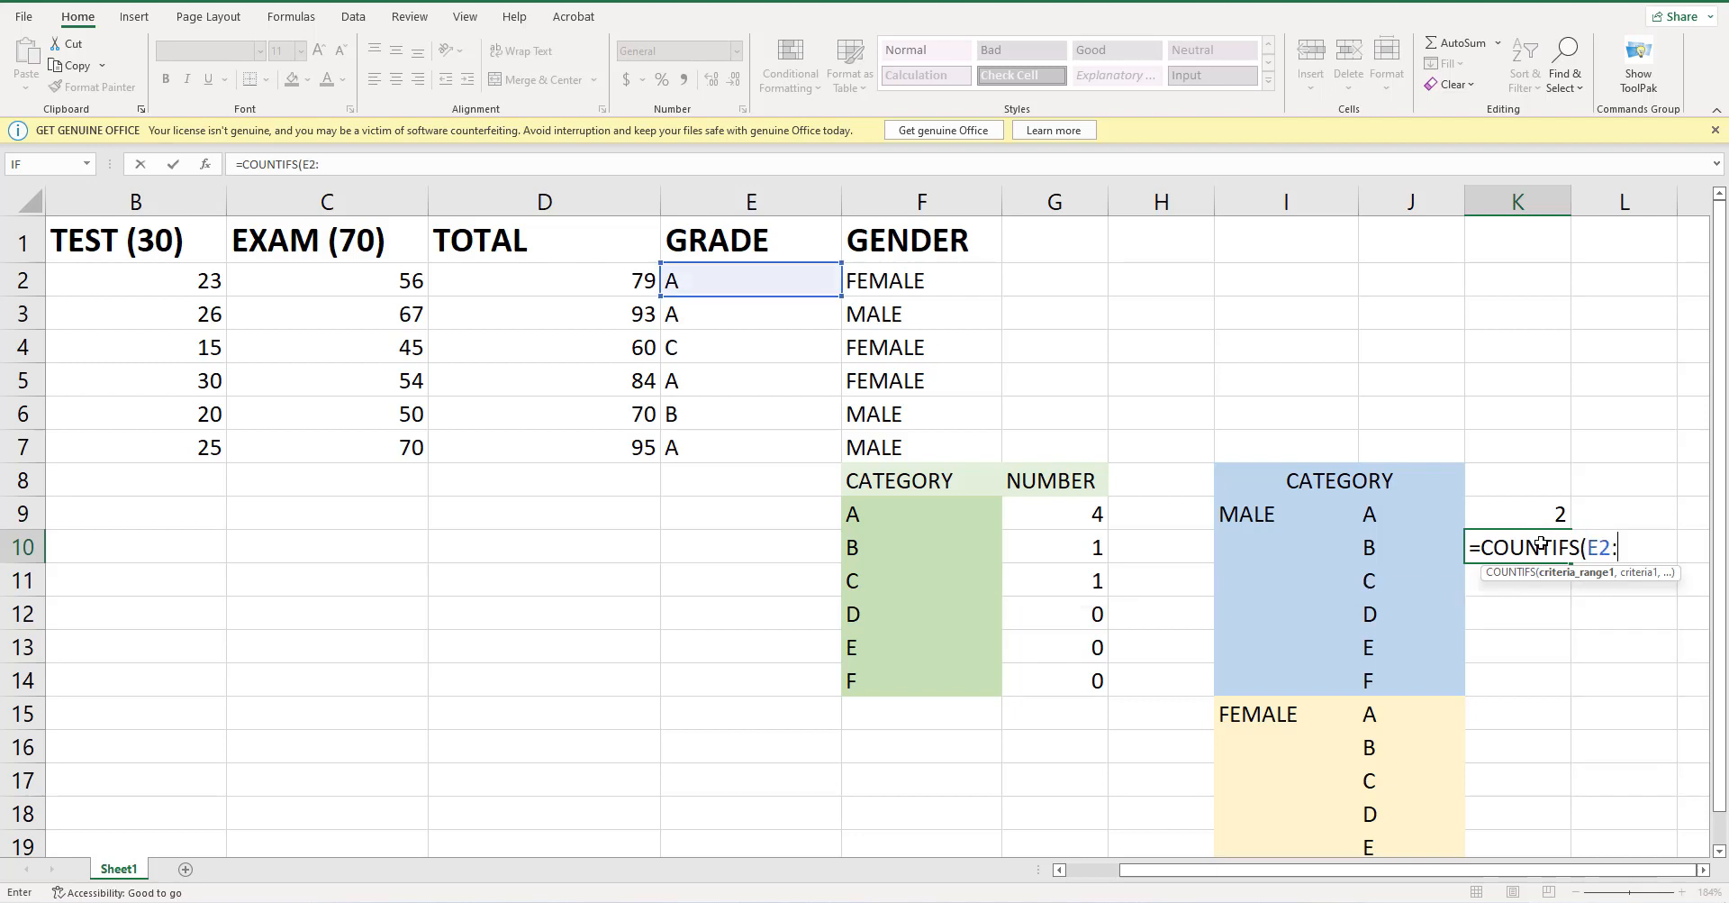
type("E7")
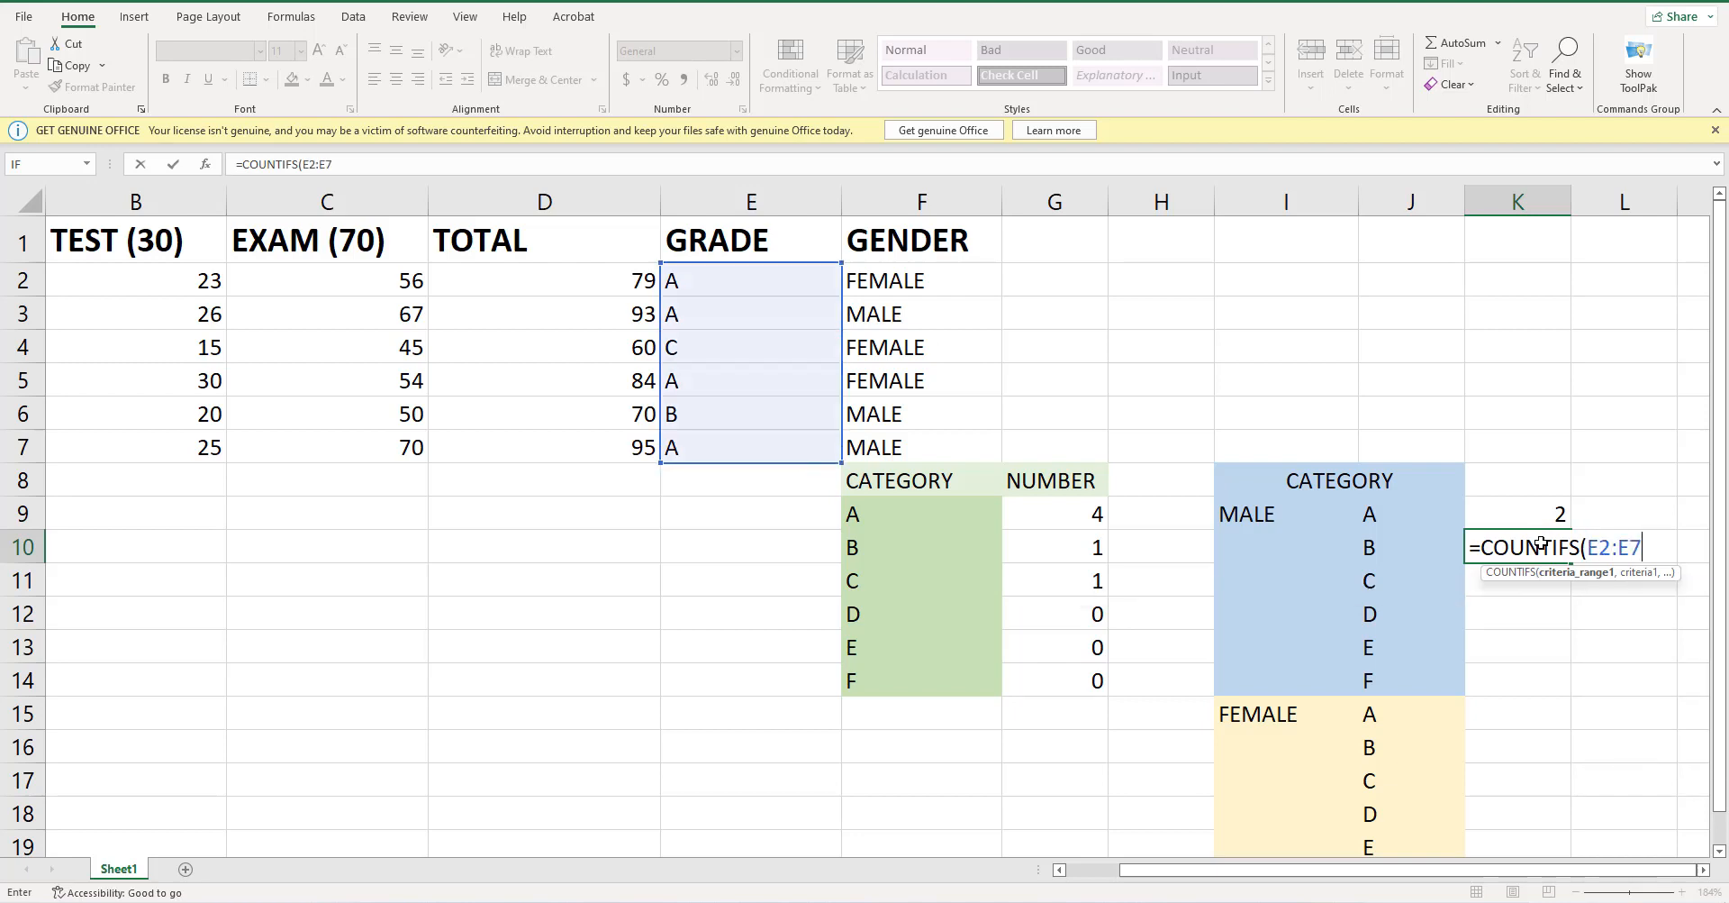
type(",")
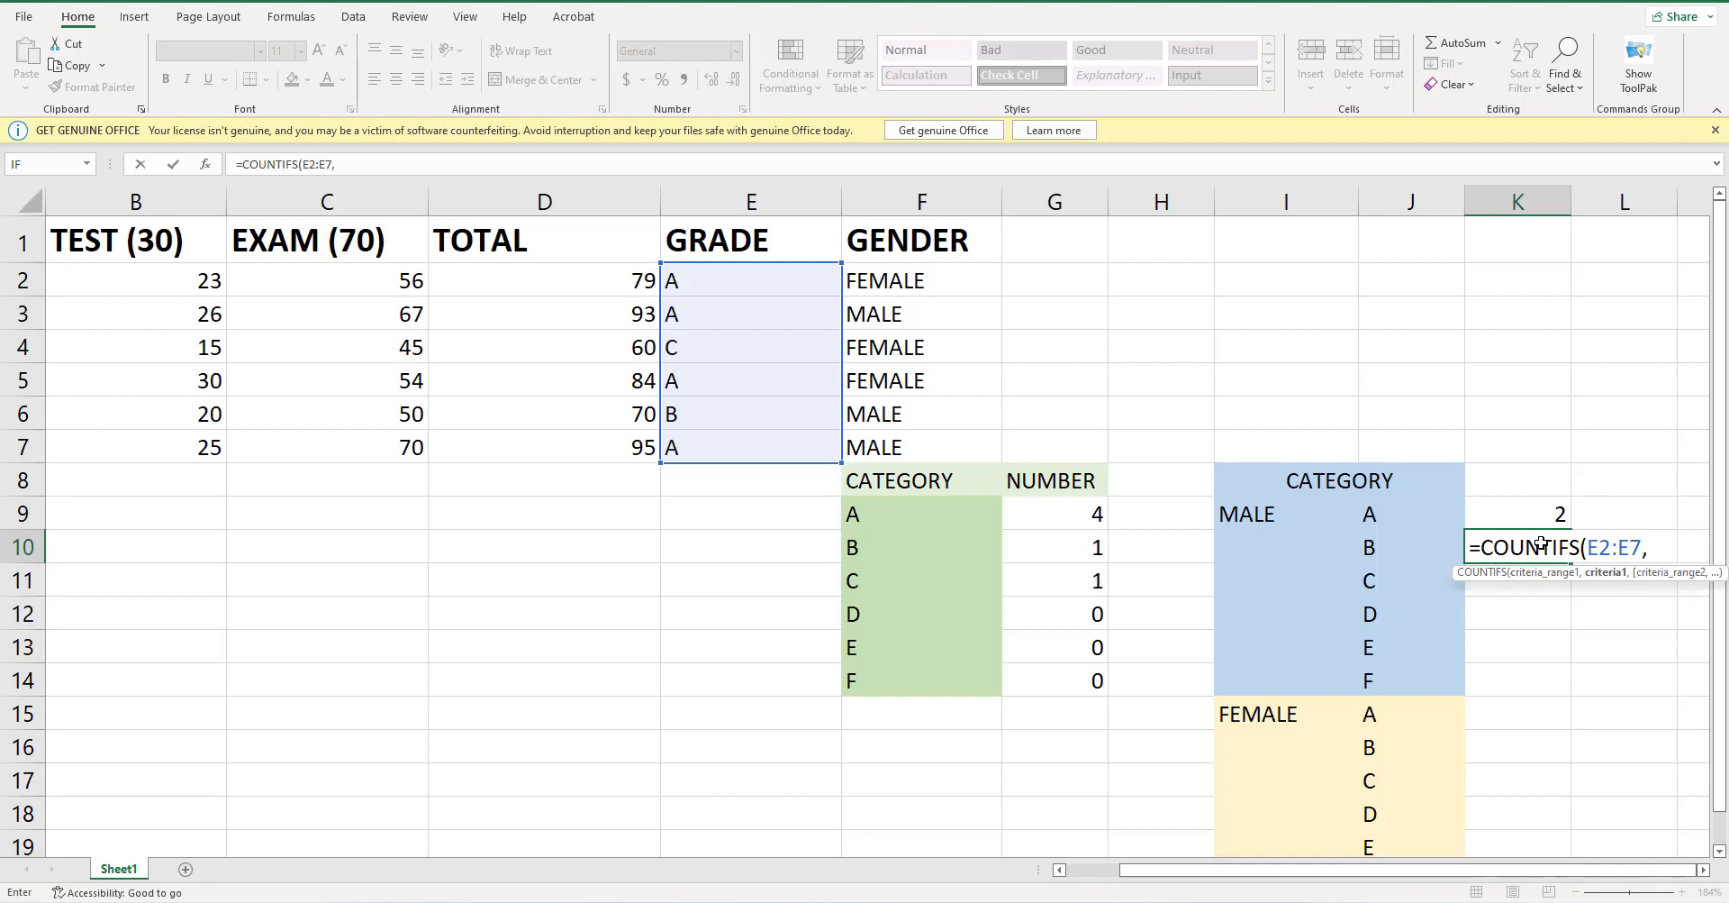
type("J10")
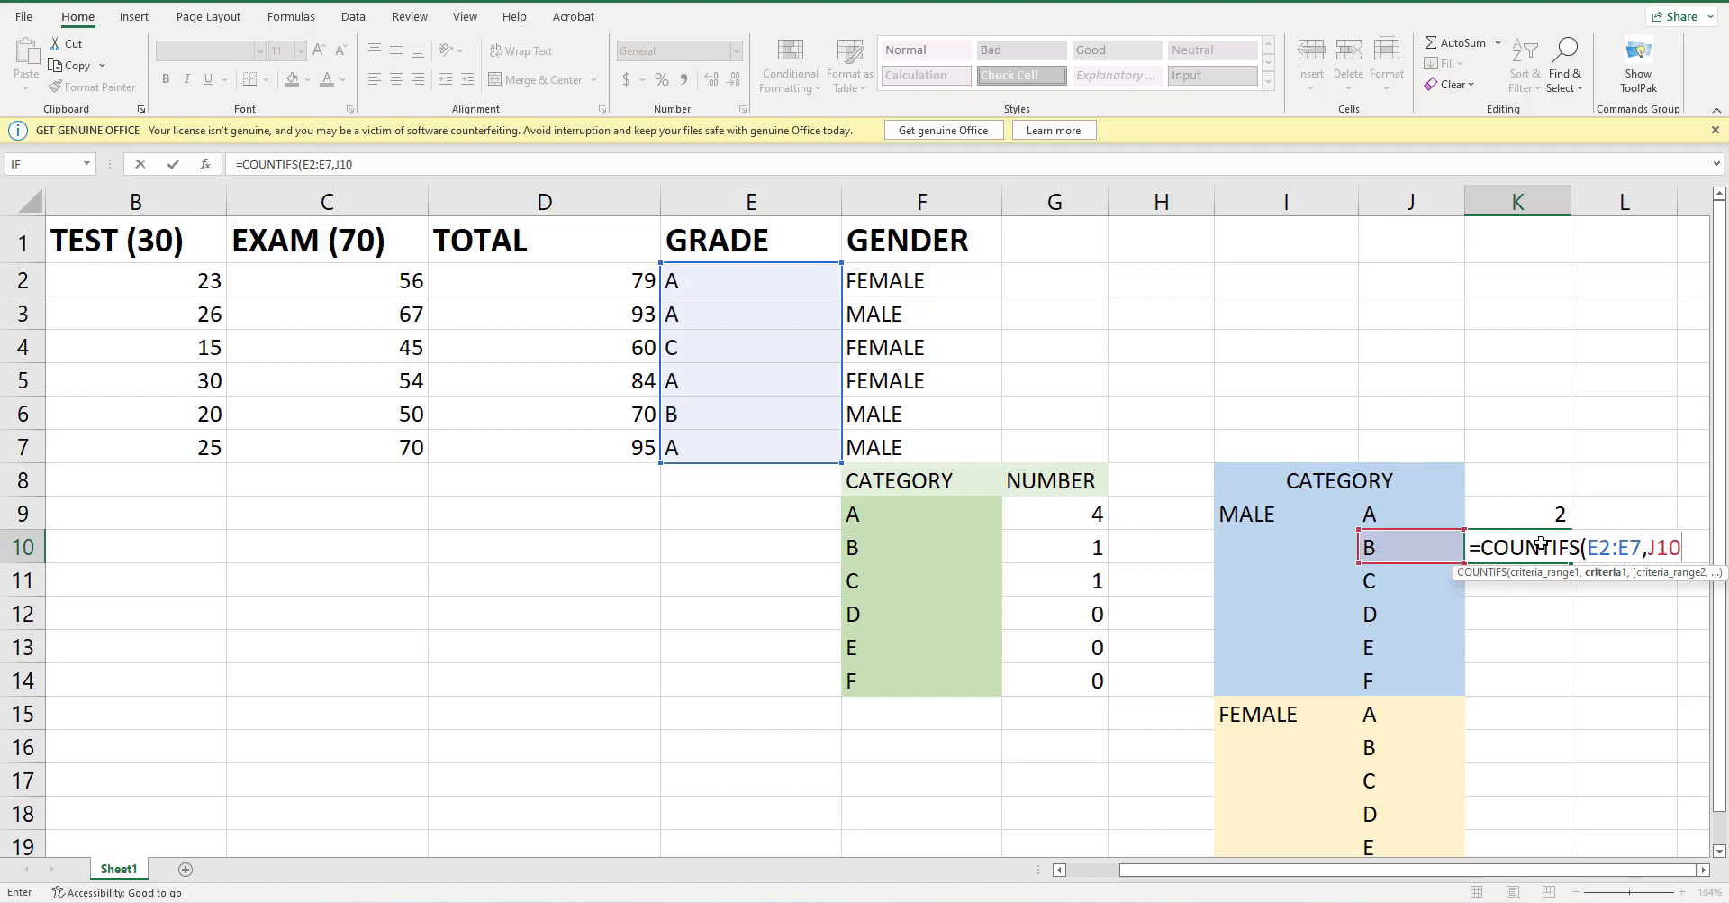
type(",")
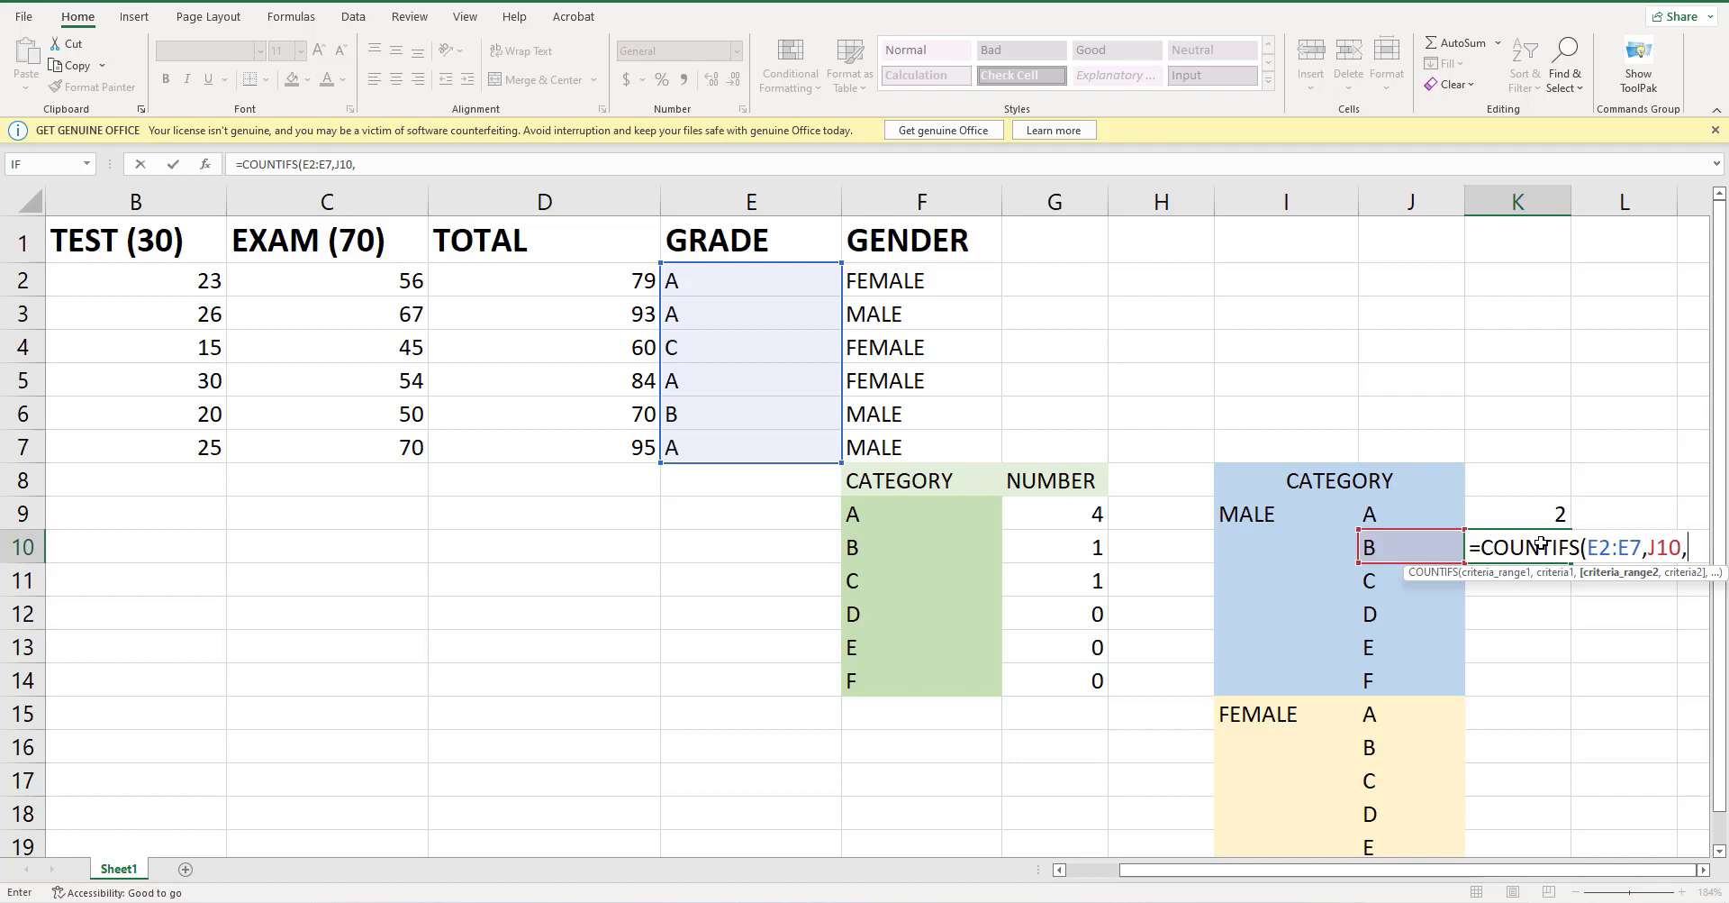
- Complete the K10 formula with the gender range F2:F7 and criterion I9, giving =COUNTIFS(E2:E7,J10,F2:F7,I9)
type("F2")
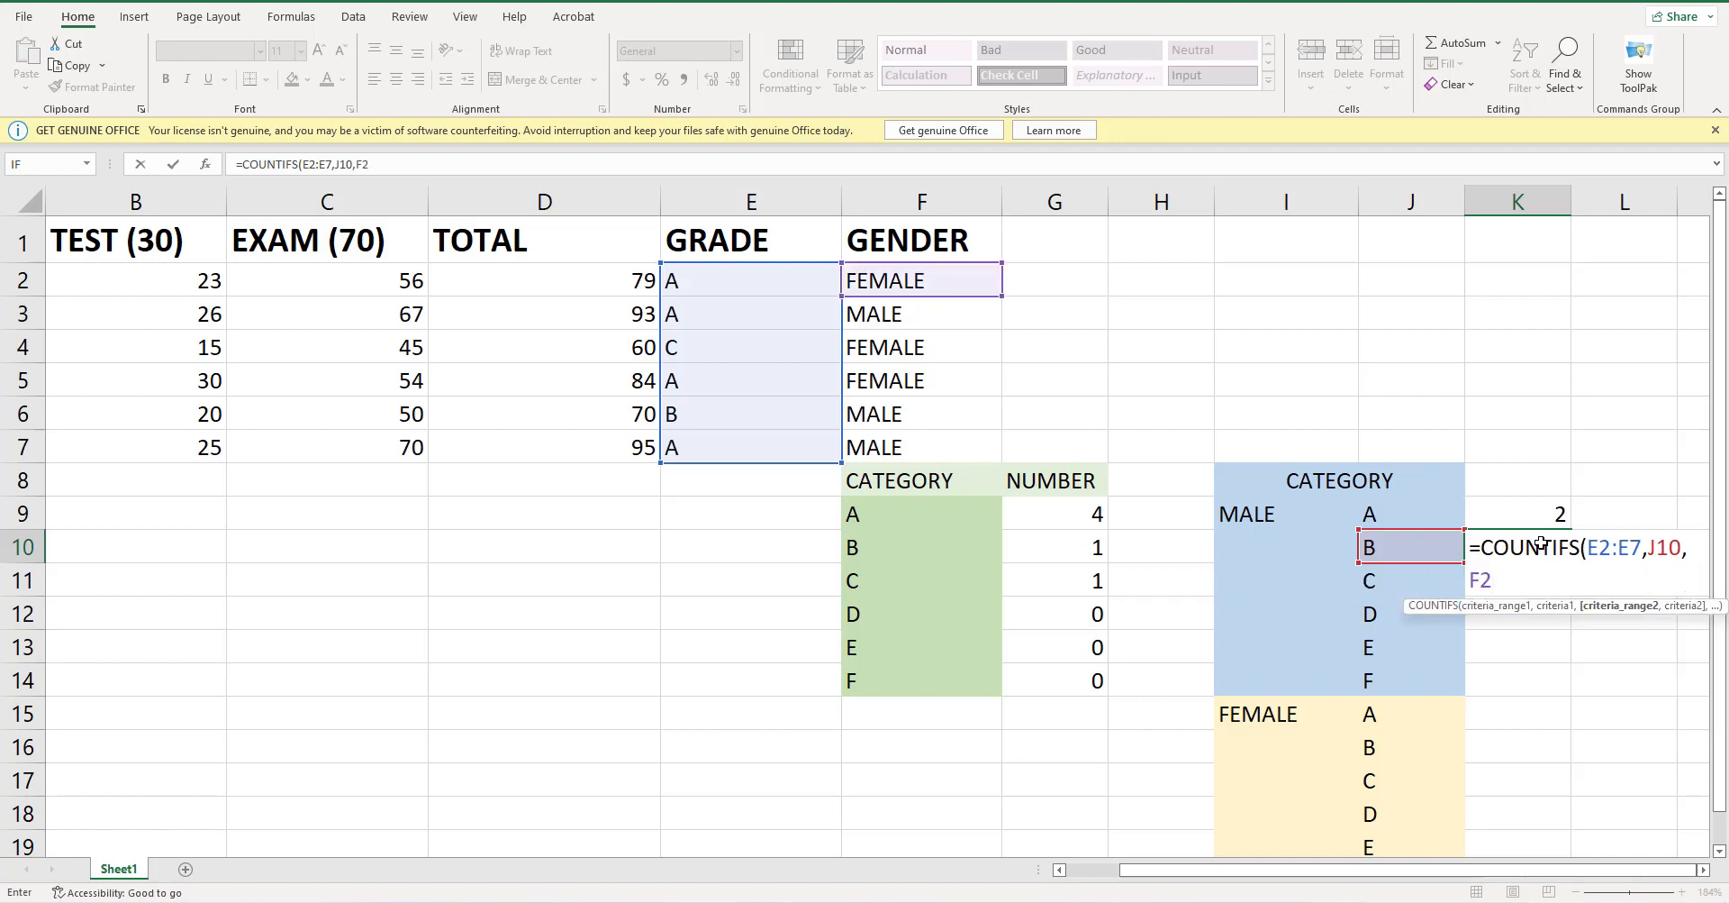
type(":")
type("F")
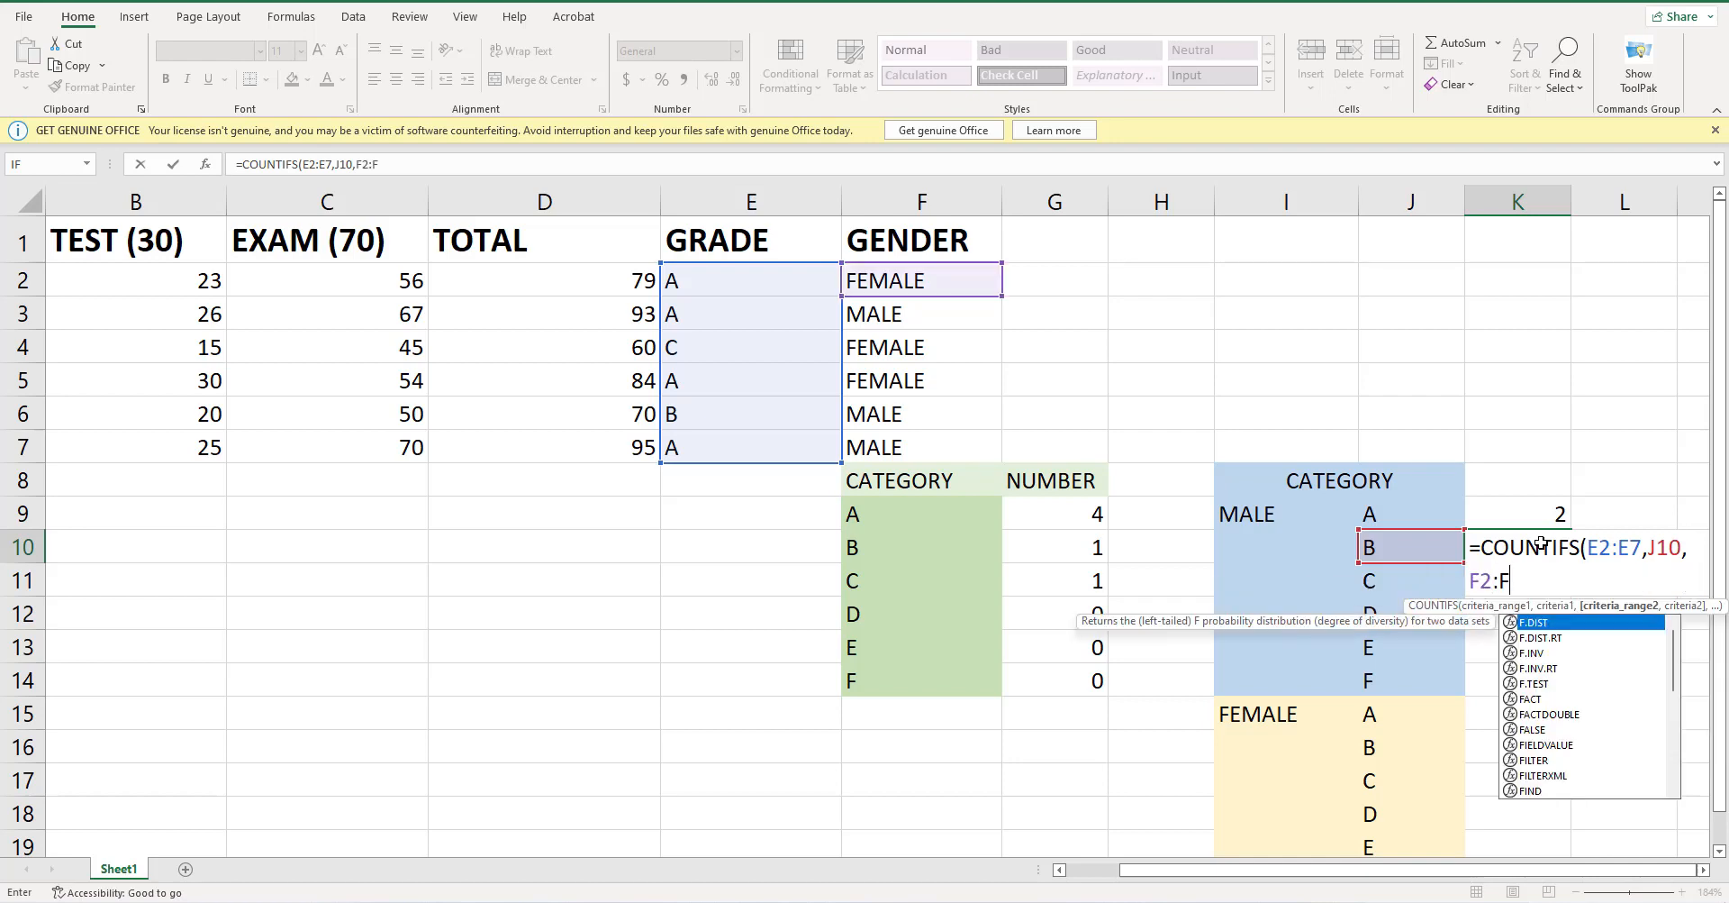
type("7,")
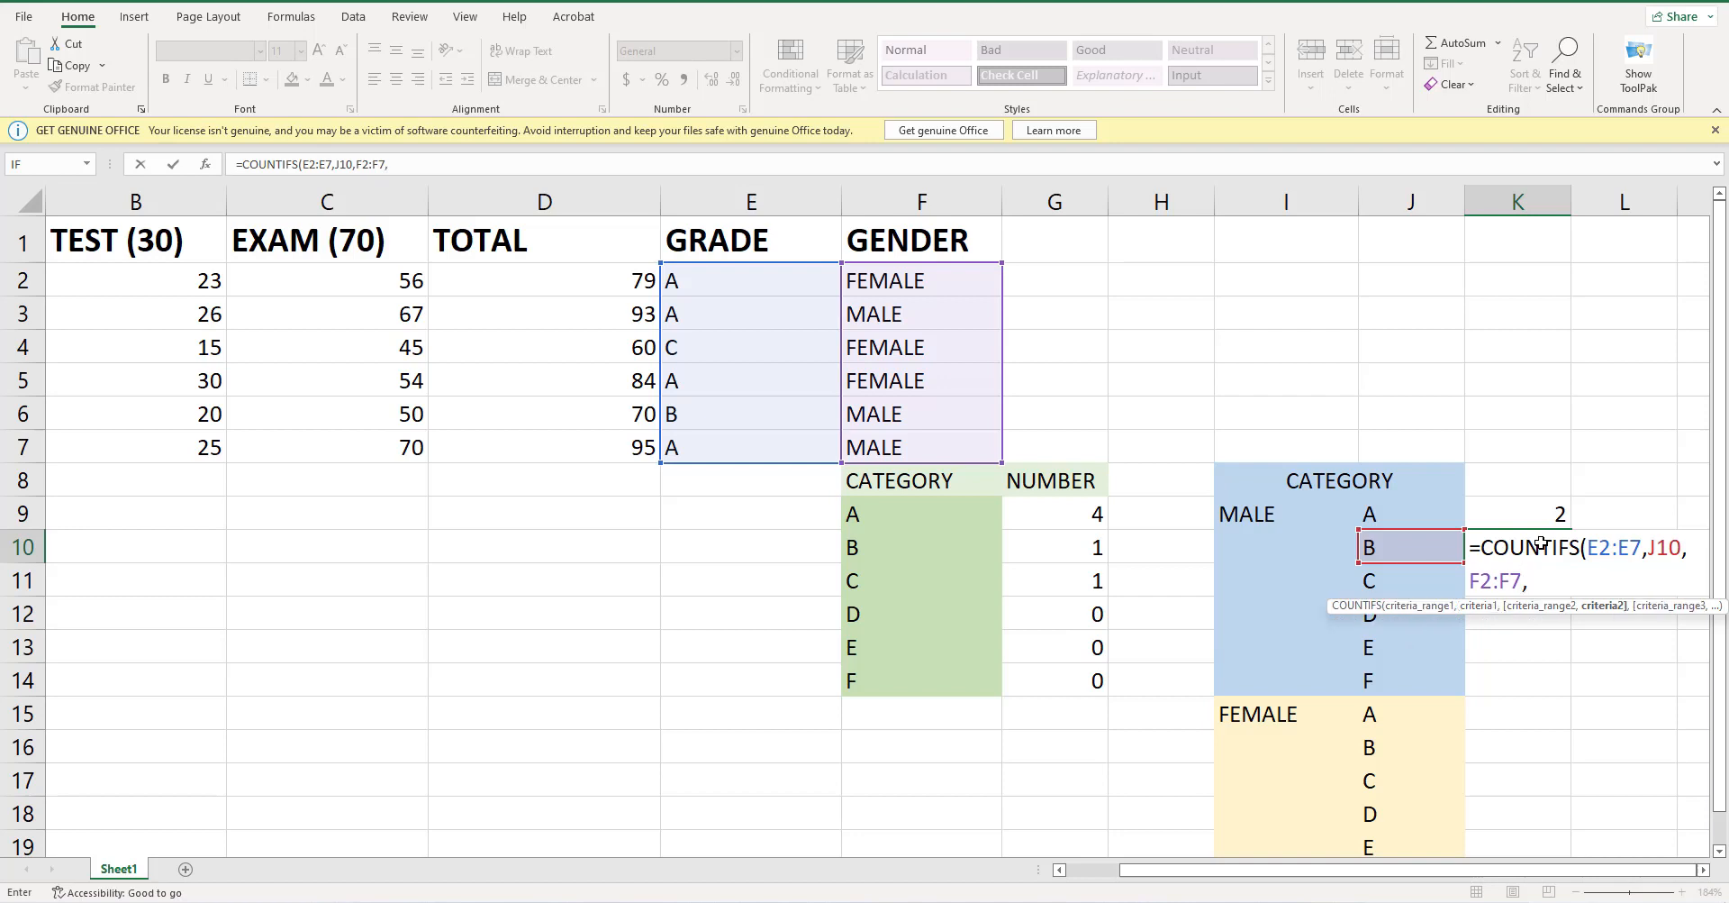
type("I9")
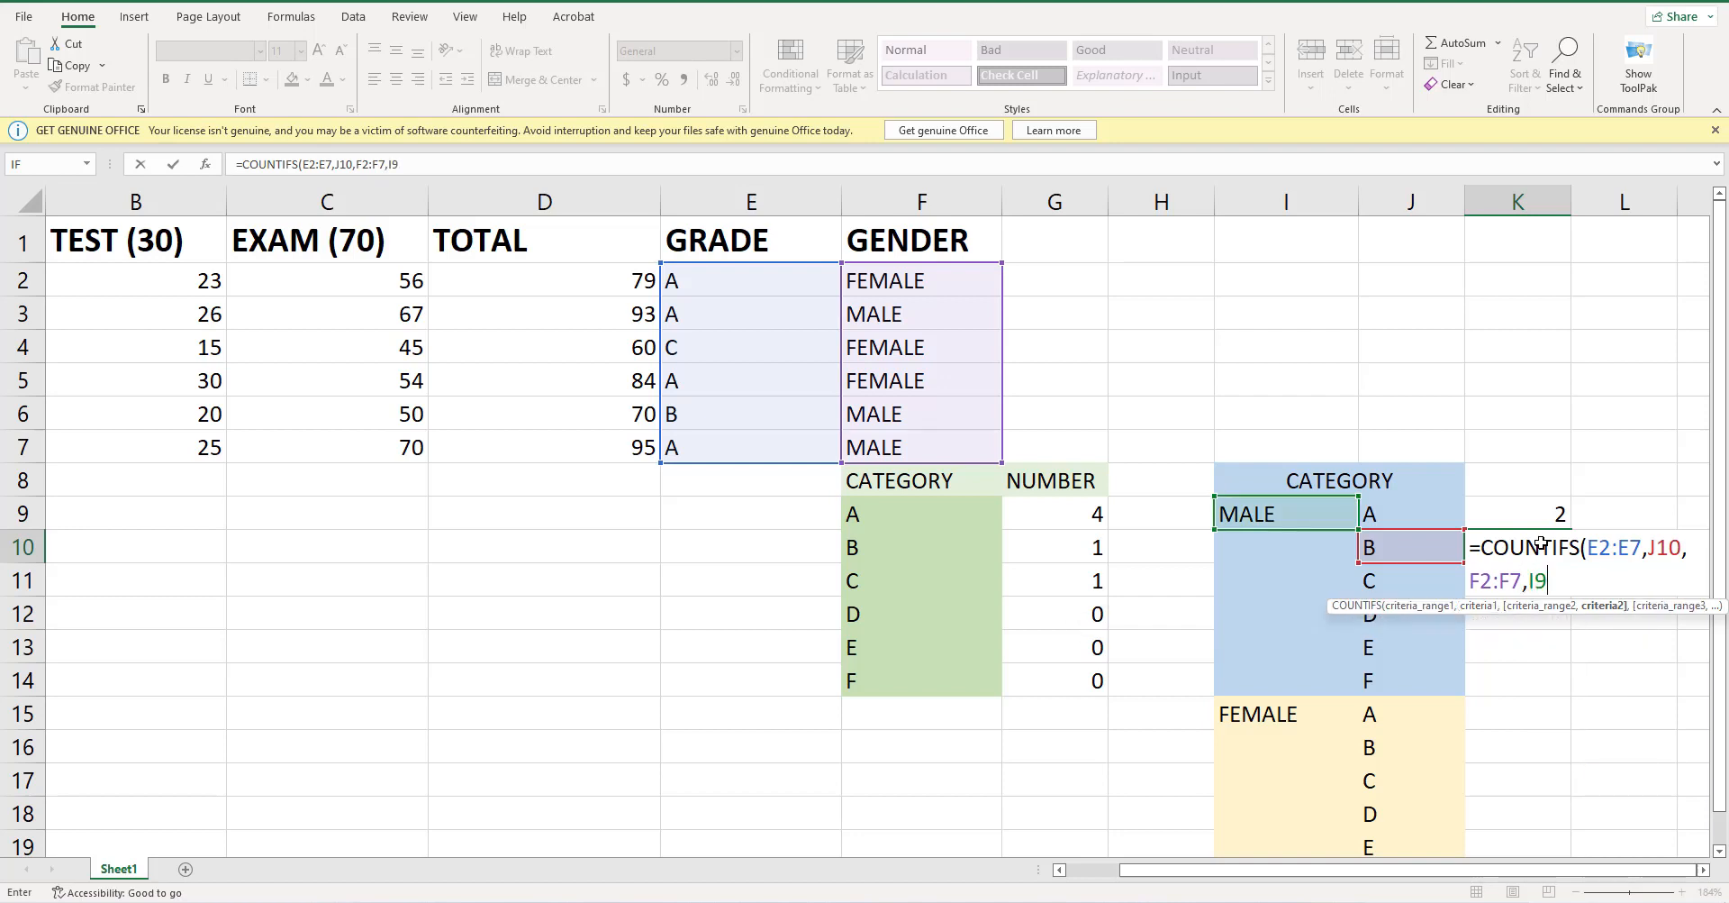
type(")")
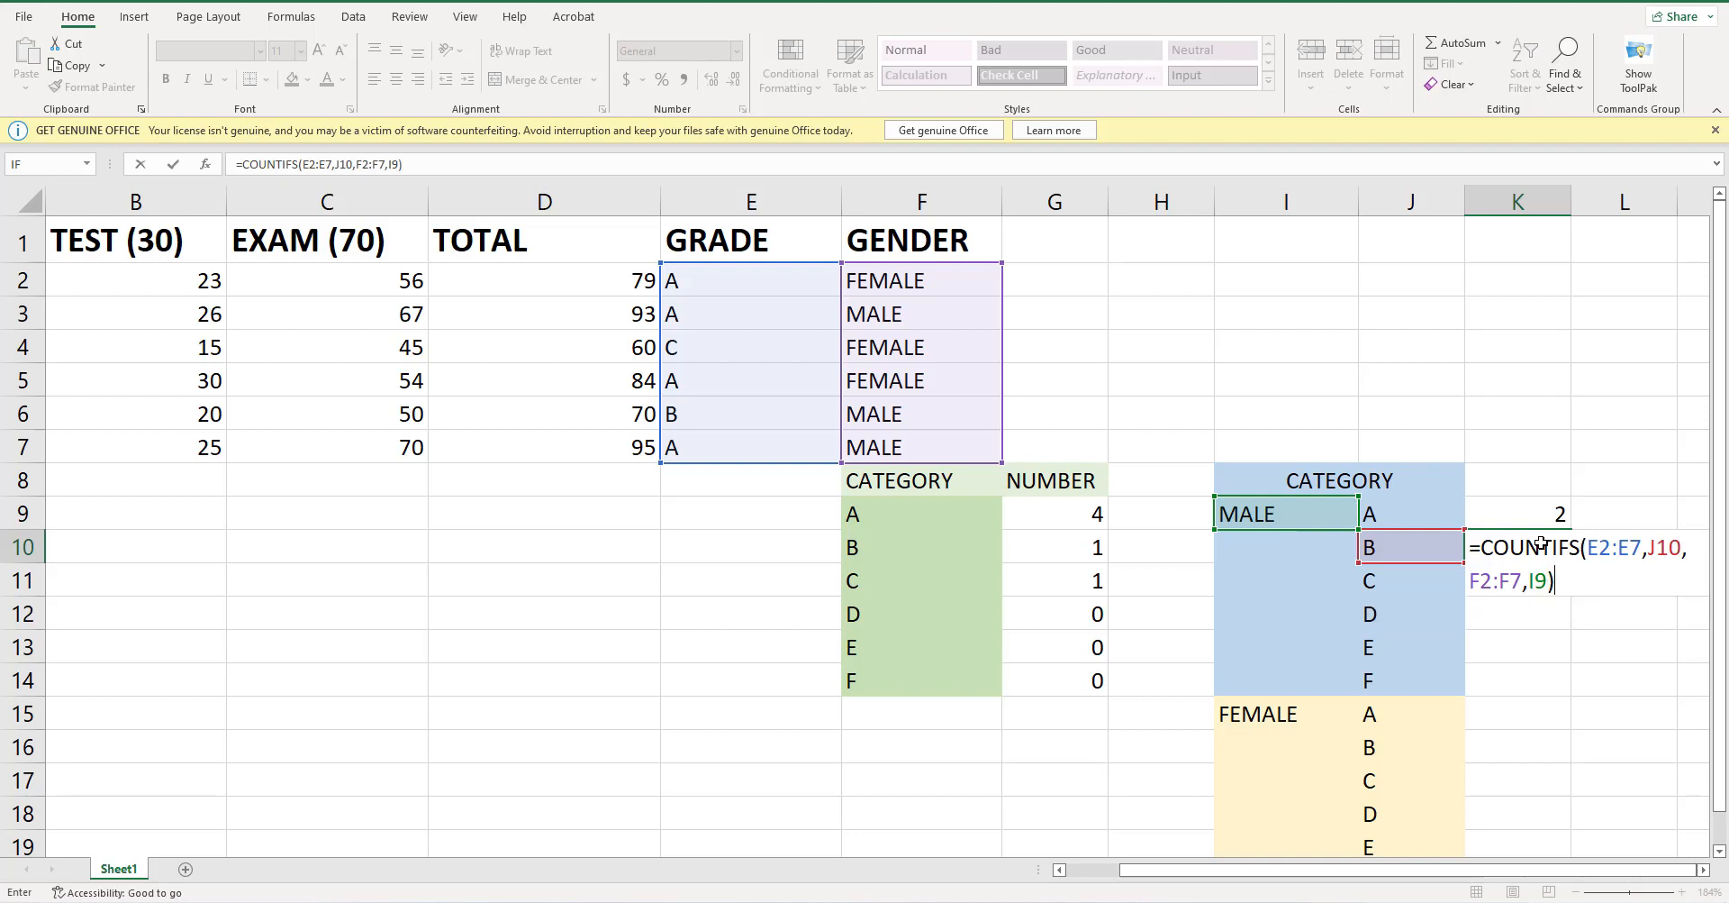
key("Return")
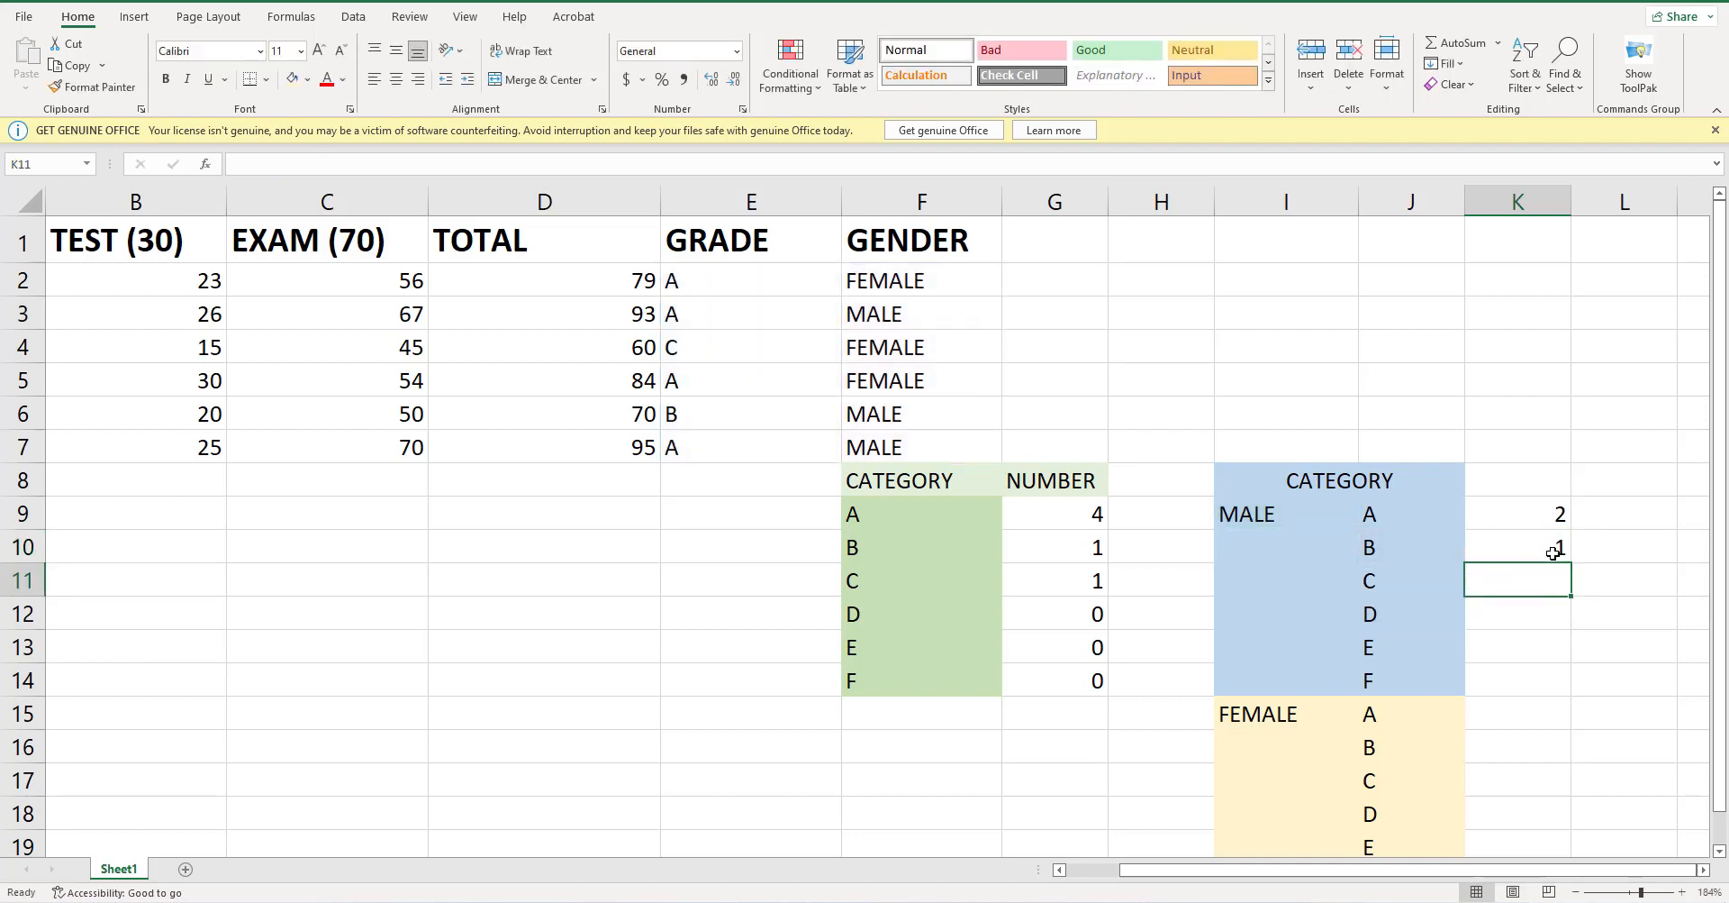
left_click(1561, 547)
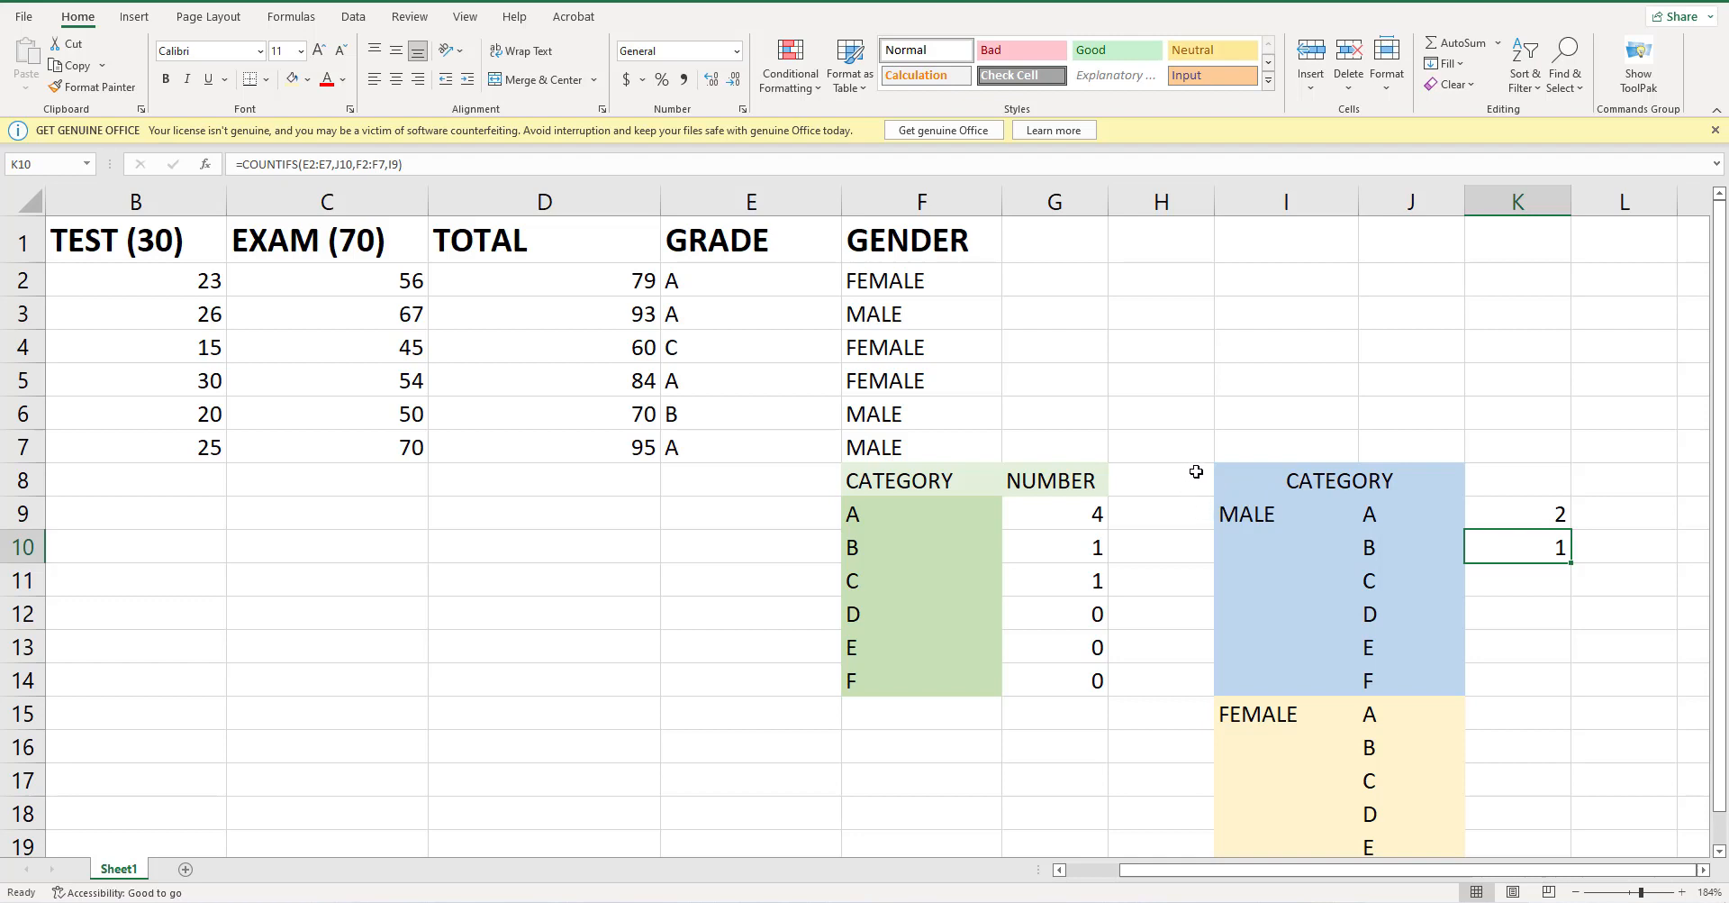
left_click_drag(1197, 471, 1523, 648)
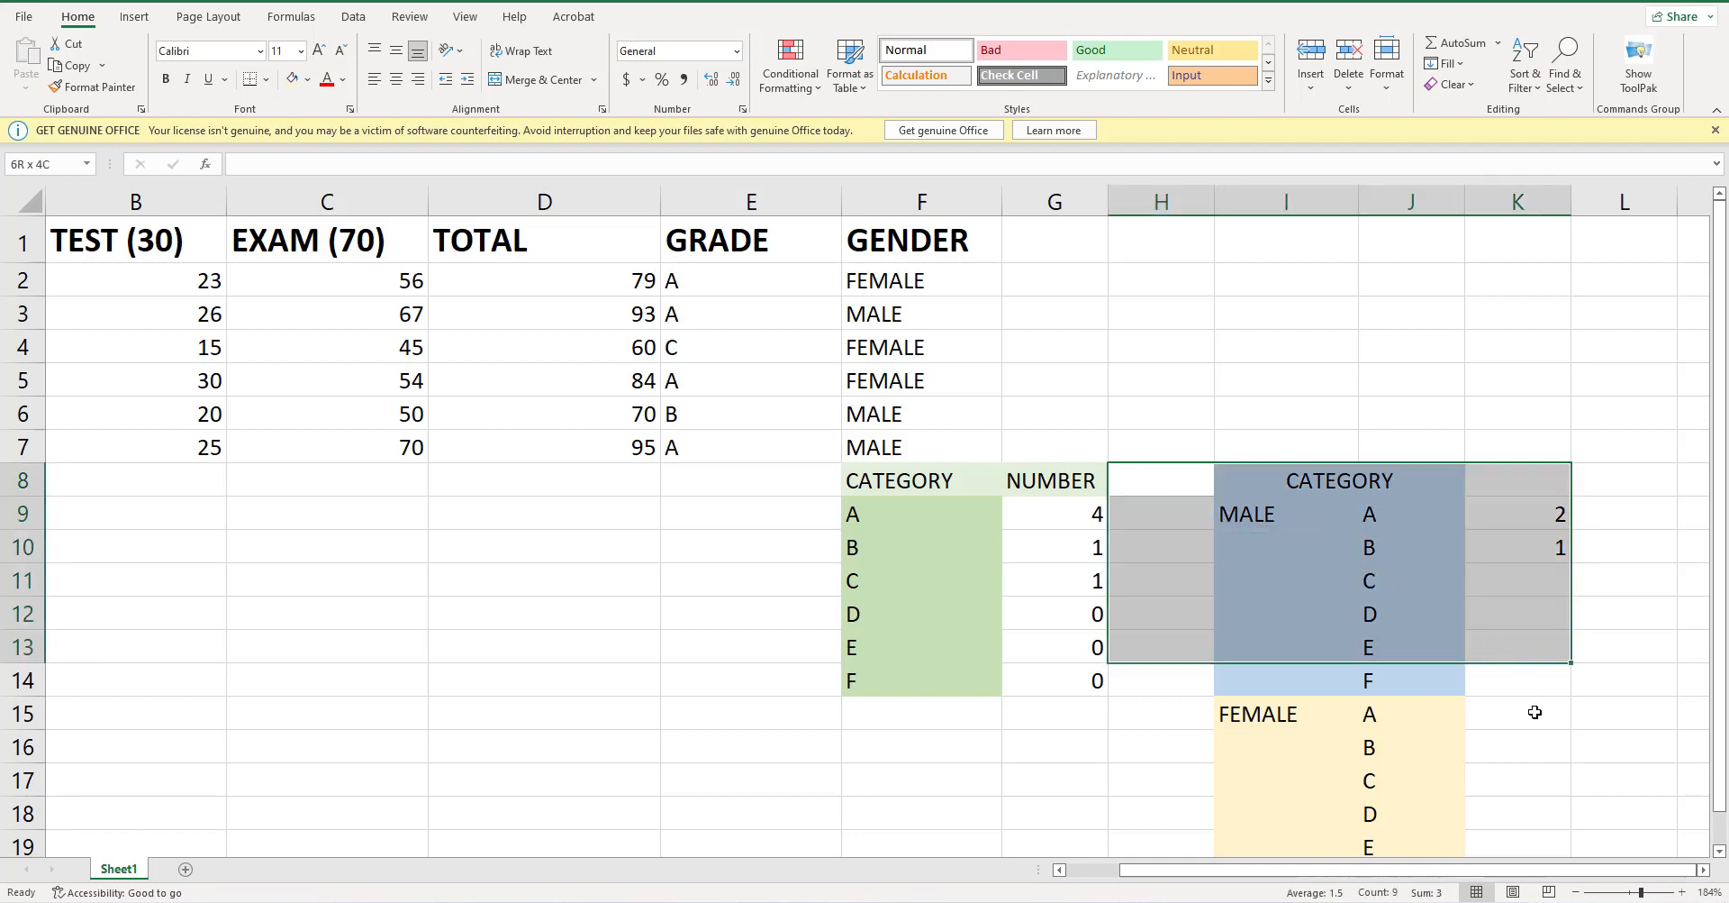
left_click_drag(1535, 711, 1559, 790)
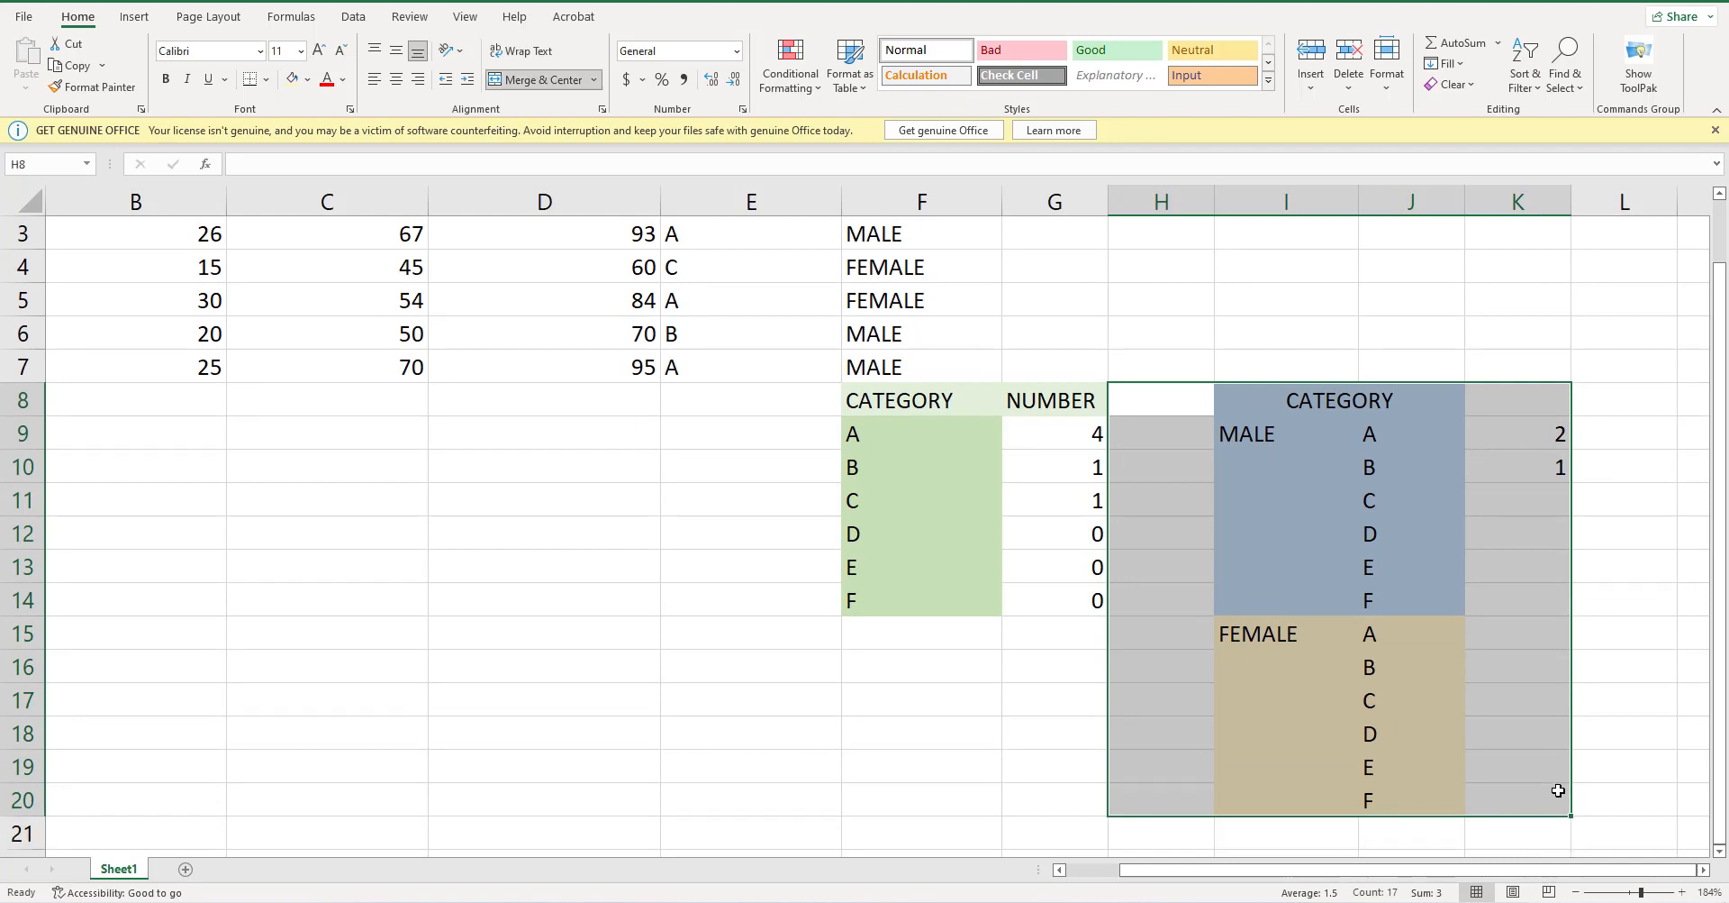
left_click(1670, 659)
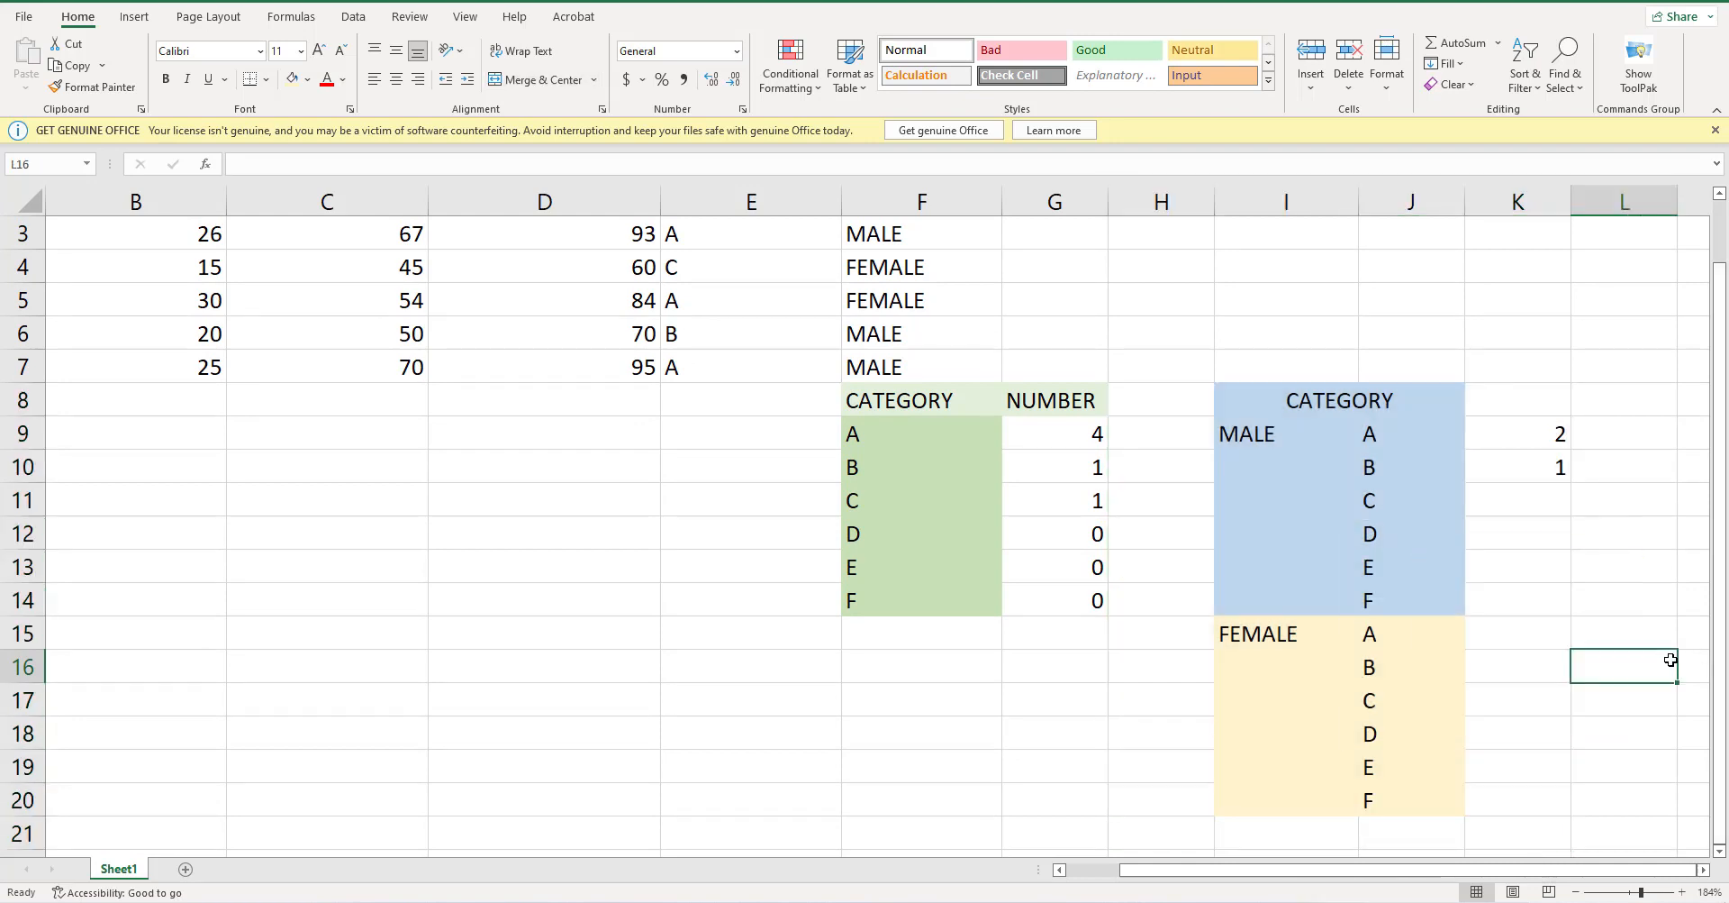